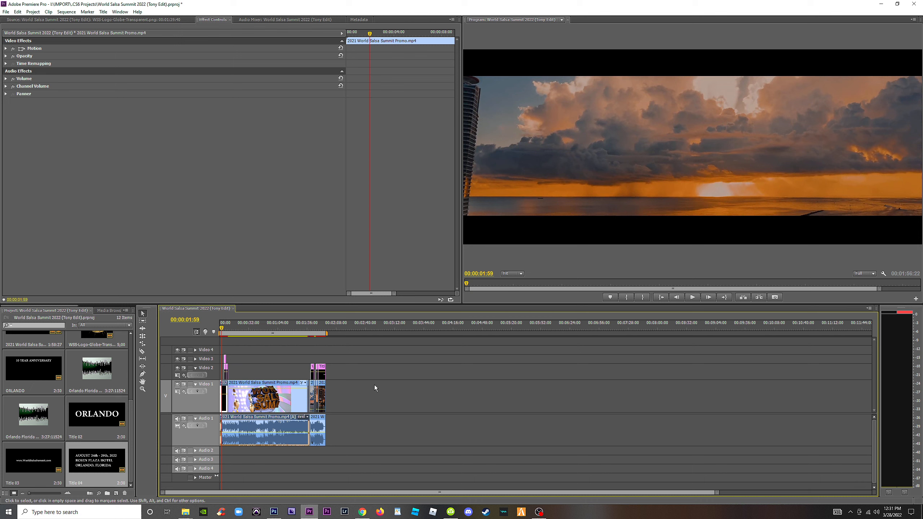
Examine the sequence's opening shots and the anniversary and ORLANDO titles over the Miami skyline.
drag(238, 328, 226, 329)
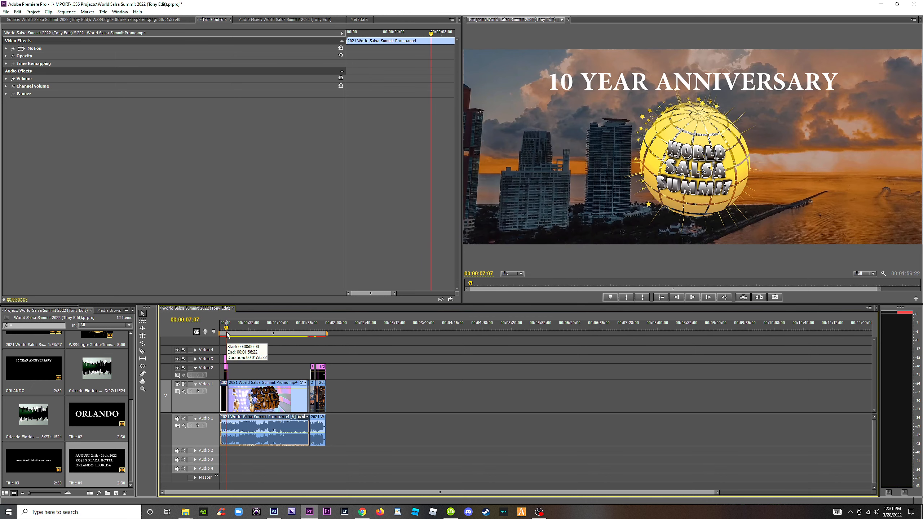
key(=)
key(=)
key(=)
key(=)
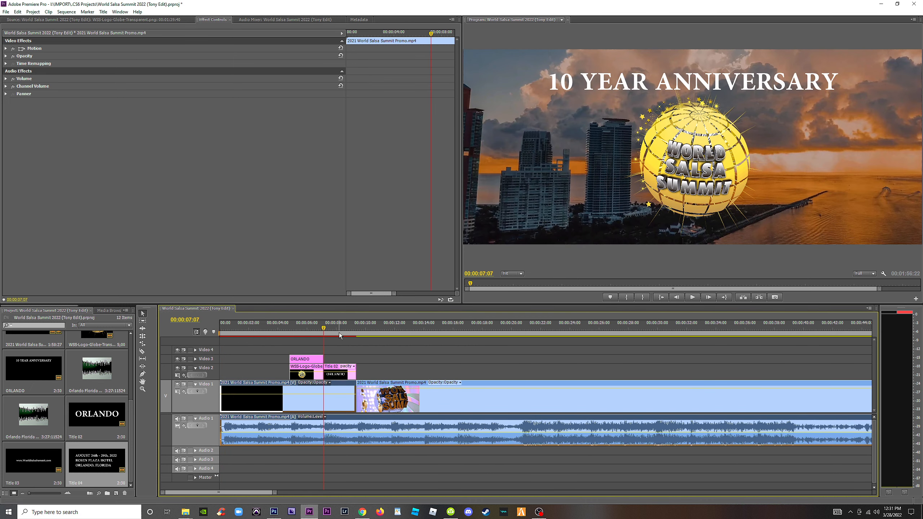
click(339, 332)
key(minus)
key(minus)
key(minus)
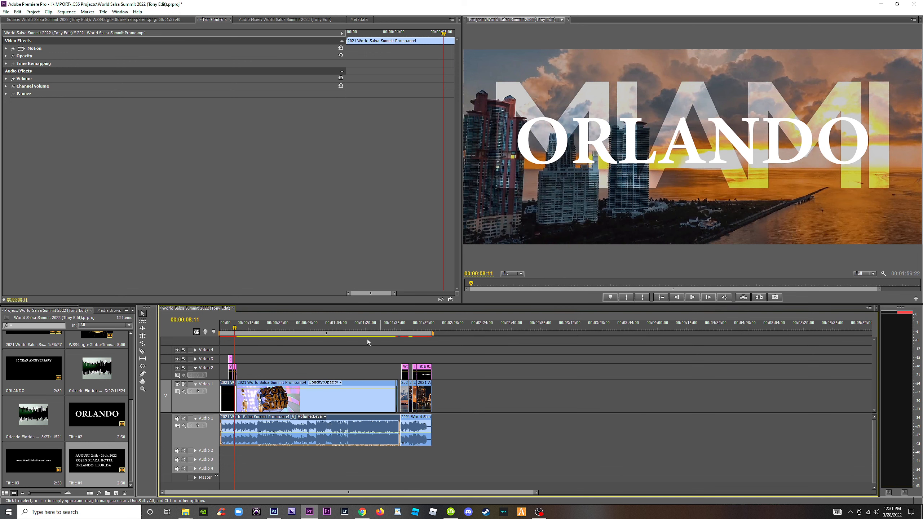
key(equal)
drag(248, 334, 231, 331)
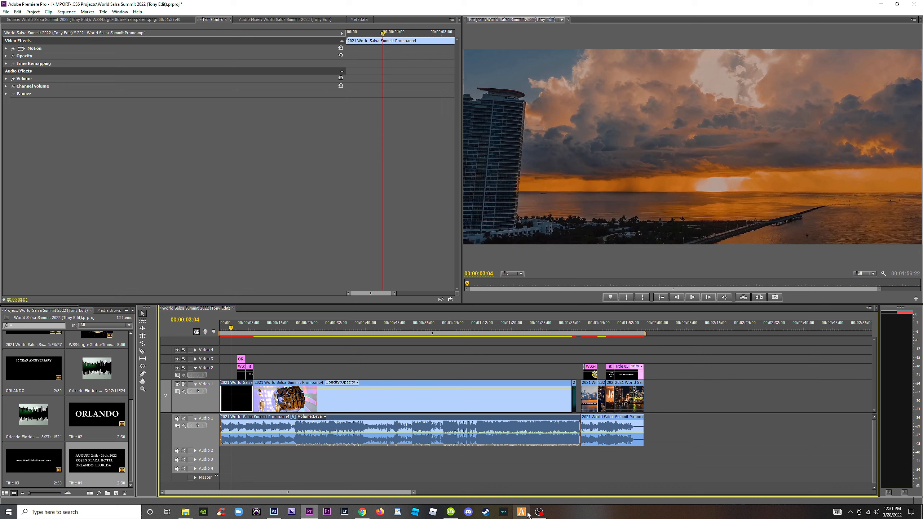
Switch to 4K Video Downloader and show the downloaded "Virtual Tour of Walt Disney World Resort (2020)" video in its folder.
click(540, 511)
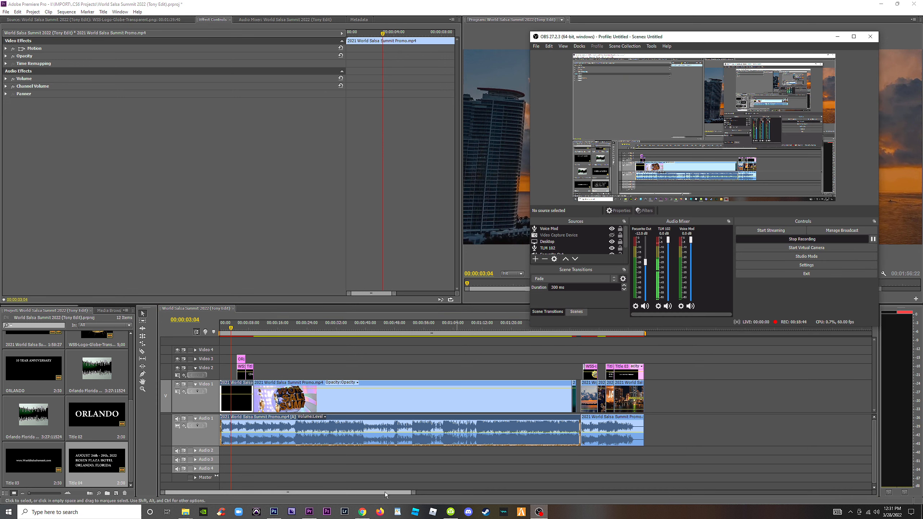
click(372, 476)
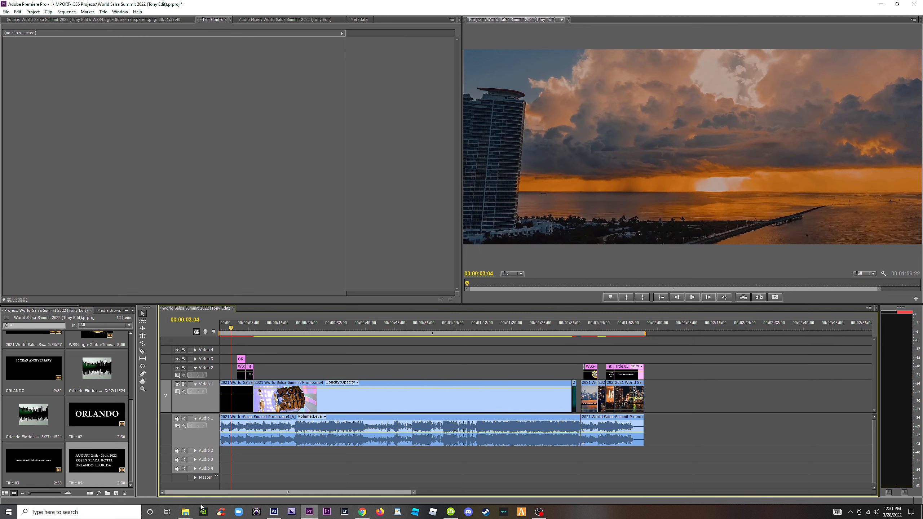
click(450, 512)
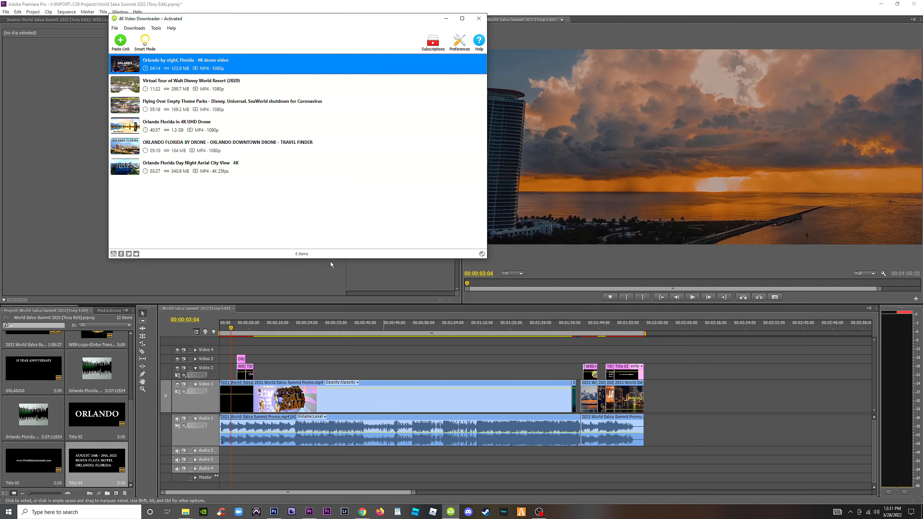
right_click(178, 79)
click(228, 91)
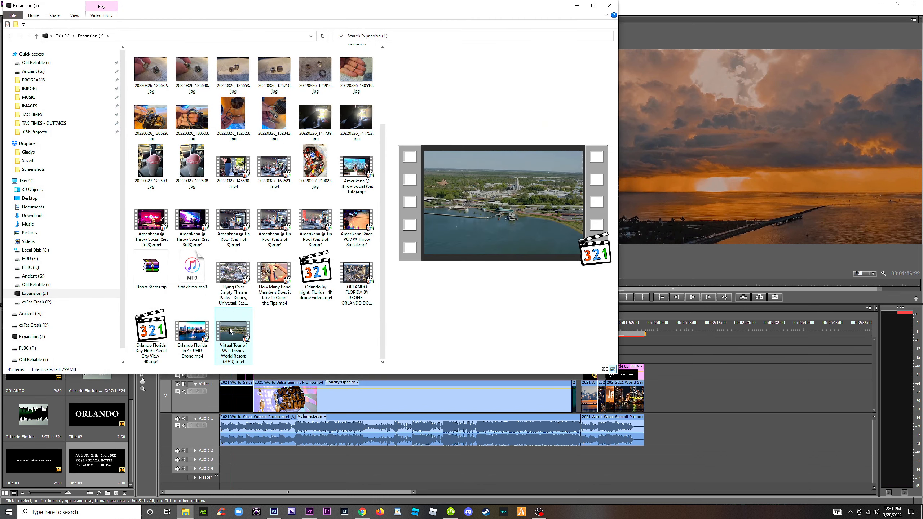
Add the Orlando day-night aerial, 4K UHD Drone, Walt Disney World tour and ORLANDO FLORIDA BY DRONE videos to the Premiere timeline after the promo.
click(199, 334)
click(156, 333)
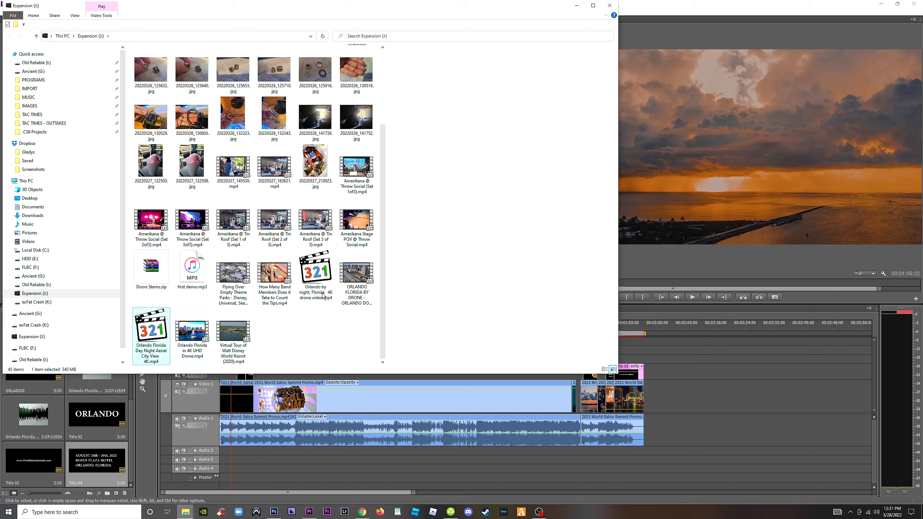
click(236, 343)
shift+click(156, 330)
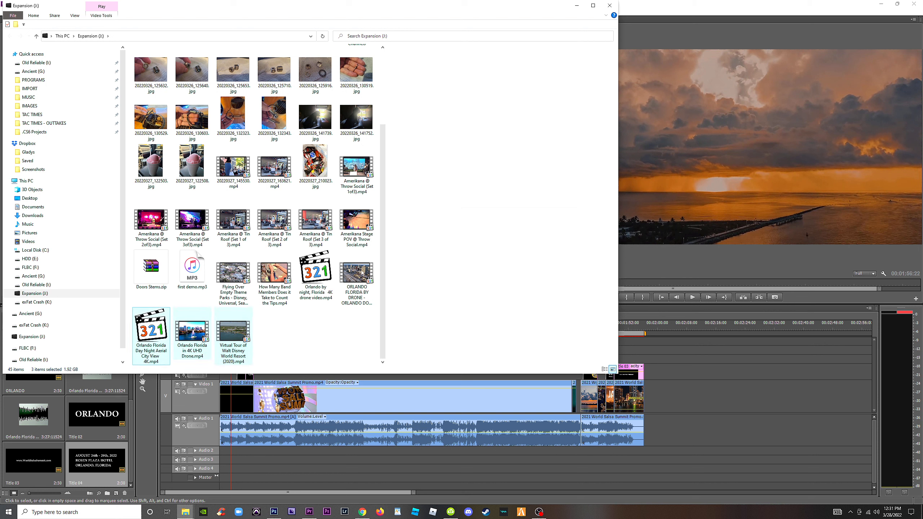
ctrl+click(355, 296)
drag(361, 272, 689, 369)
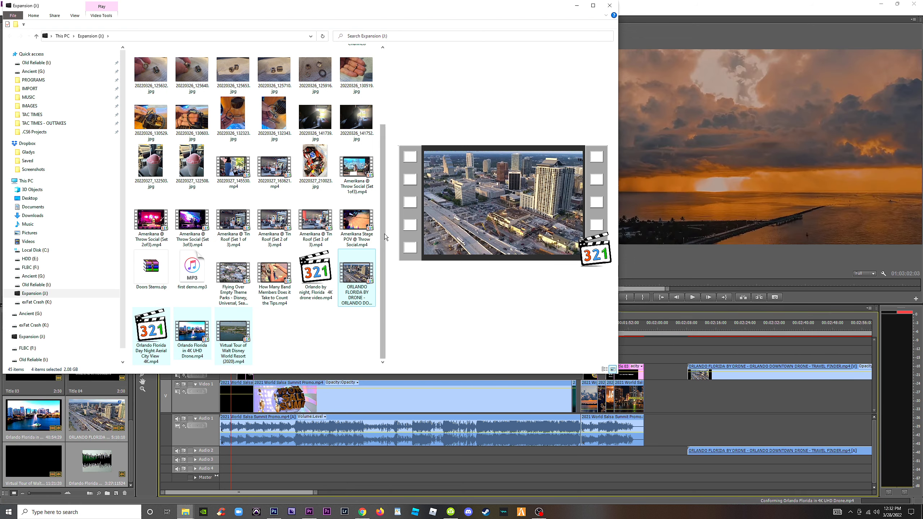
Delete the clip between ORLANDO FLORIDA BY DRONE and Orlando Florida in 4K UHD Drone, and close the gap.
drag(385, 234, 392, 137)
click(770, 324)
key(minus)
key(minus)
key(minus)
drag(472, 411, 482, 472)
key(Delete)
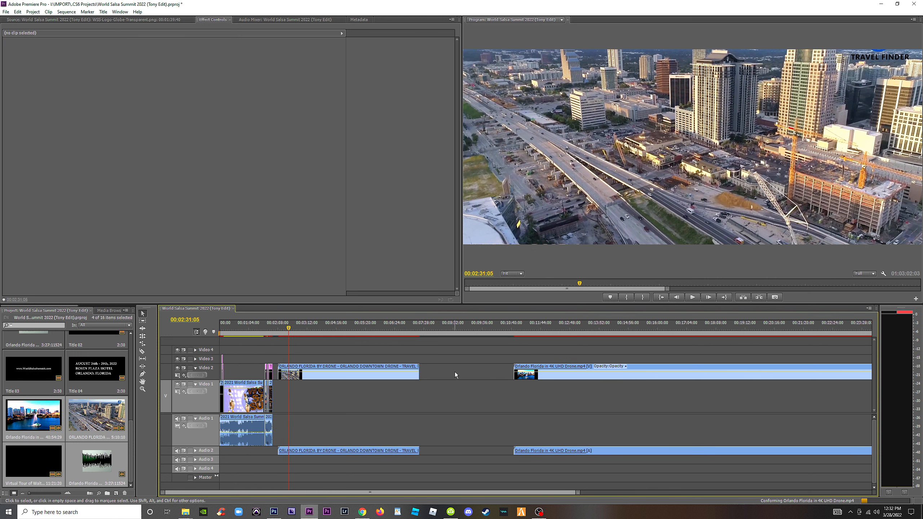
click(454, 372)
key(Delete)
Preview the start of the Orlando 4K UHD Drone footage and compare it with the promo's opening anniversary title shot.
click(454, 330)
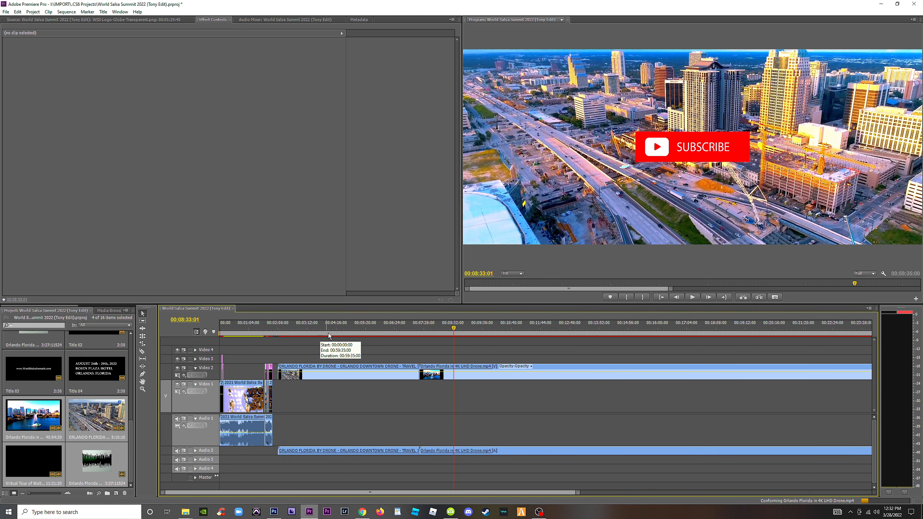
key(equal)
key(minus)
key(minus)
drag(340, 323, 259, 353)
key(equal)
key(equal)
key(equal)
key(equal)
key(equal)
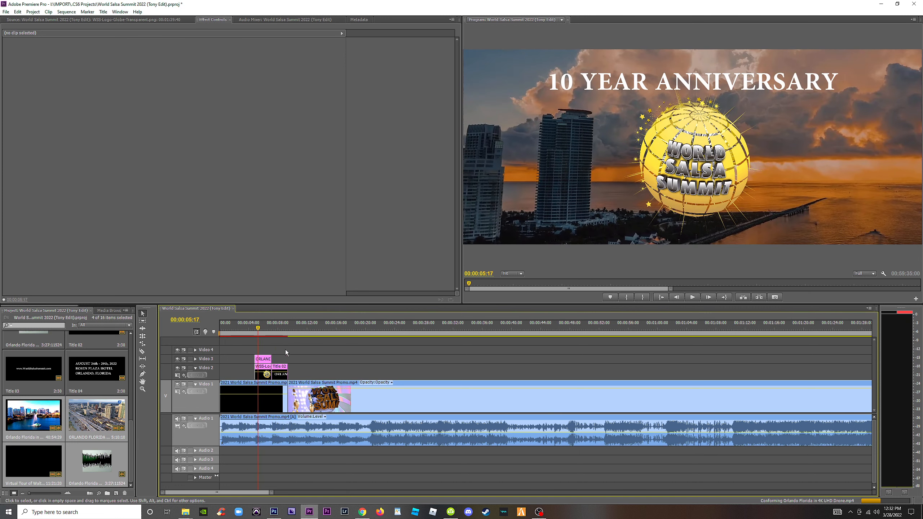
Scrub through the Orlando Florida in 4K UHD Drone clip to examine its daytime and night-time city shots.
key(minus)
key(minus)
drag(383, 335, 714, 340)
key(minus)
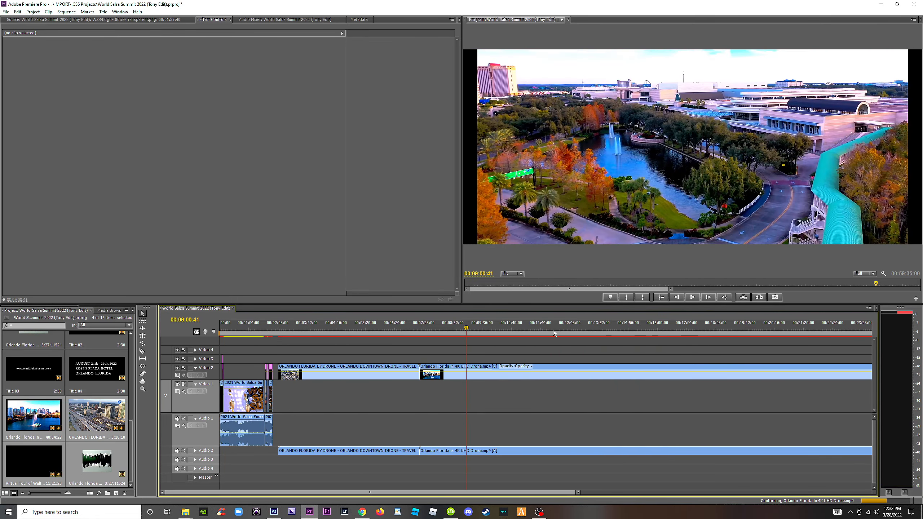
drag(468, 323, 636, 329)
key(minus)
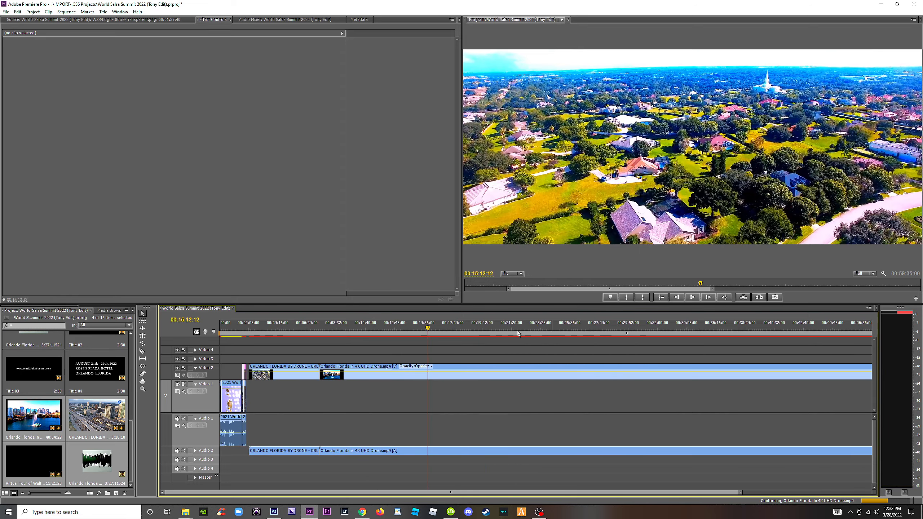
key(equal)
drag(506, 330, 664, 340)
key(minus)
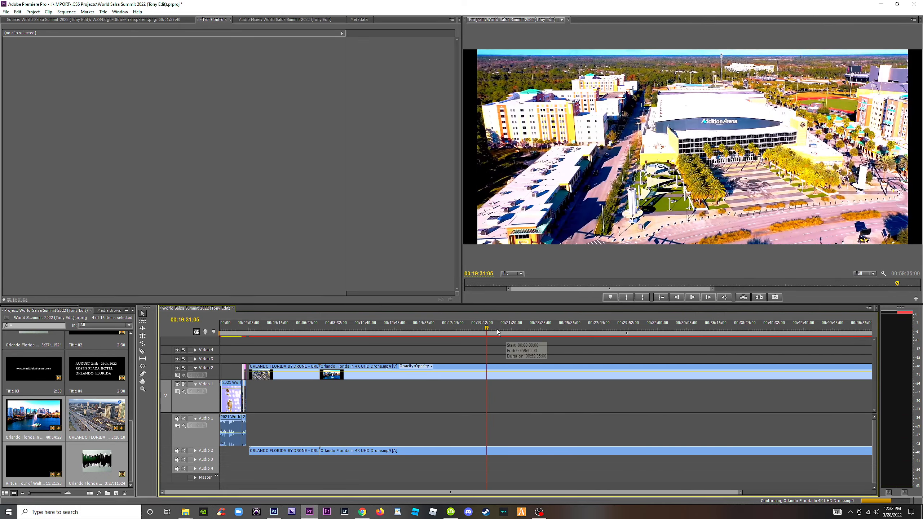
drag(497, 330, 794, 347)
key(minus)
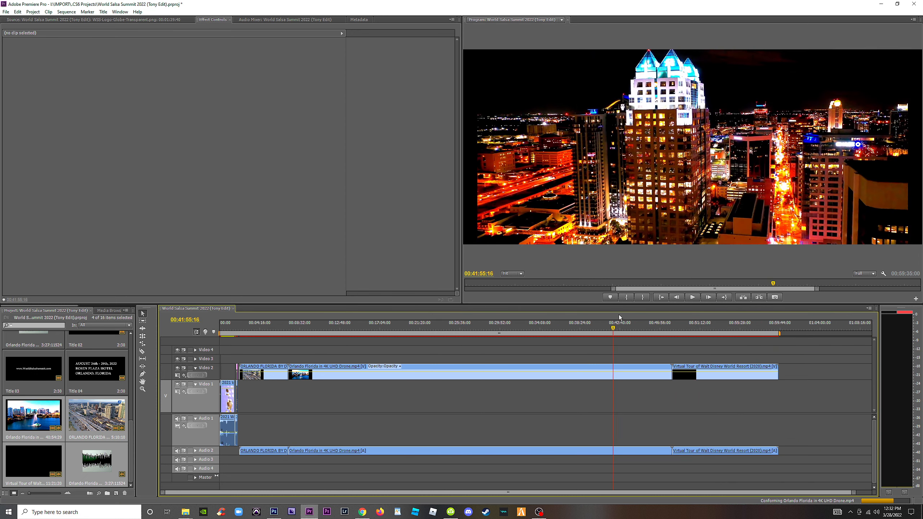
drag(621, 327, 385, 325)
key(=)
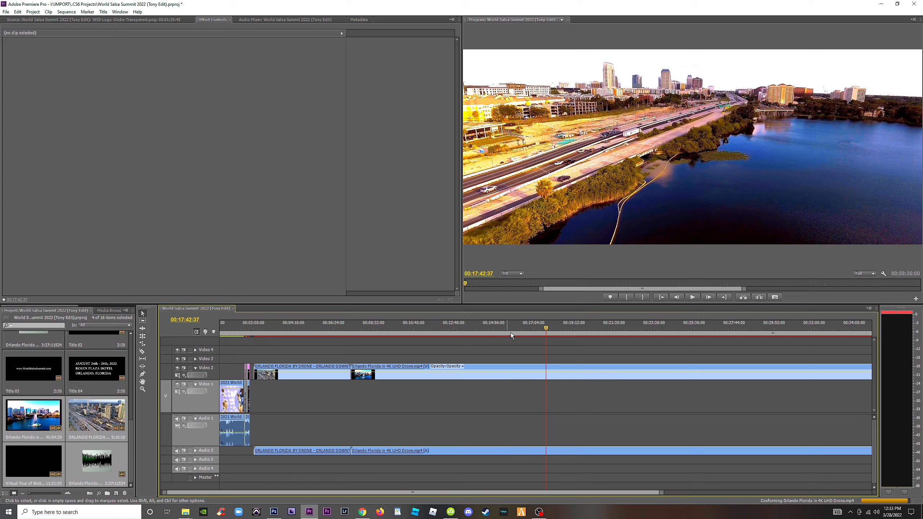
Play and scrub the promo's opening from the start of the sequence.
drag(510, 334, 159, 329)
key(equal)
key(equal)
key(equal)
key(equal)
key(equal)
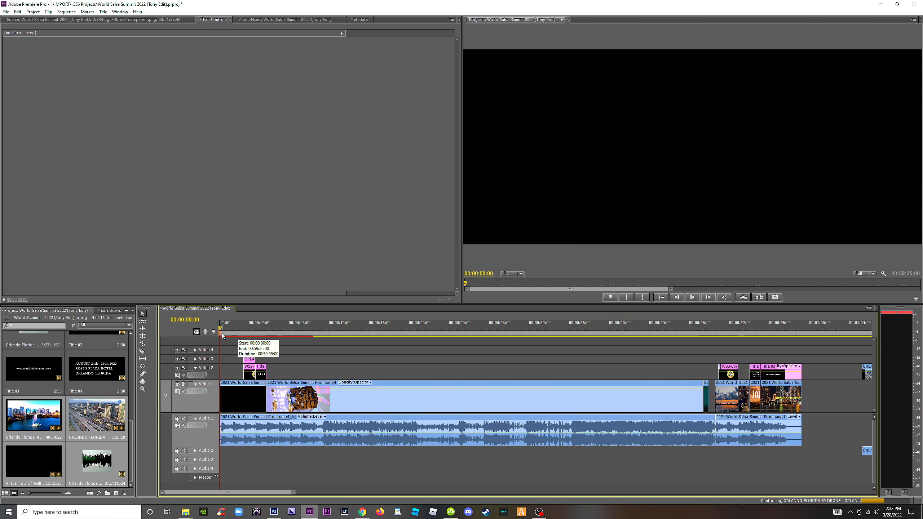
key(space)
drag(233, 330, 320, 341)
Examine the ORLANDO FLORIDA BY DRONE footage around 00:03:32:21 and the 4K UHD Drone footage around 00:41:10:59.
key(minus)
key(minus)
key(minus)
drag(453, 328, 486, 345)
key(c)
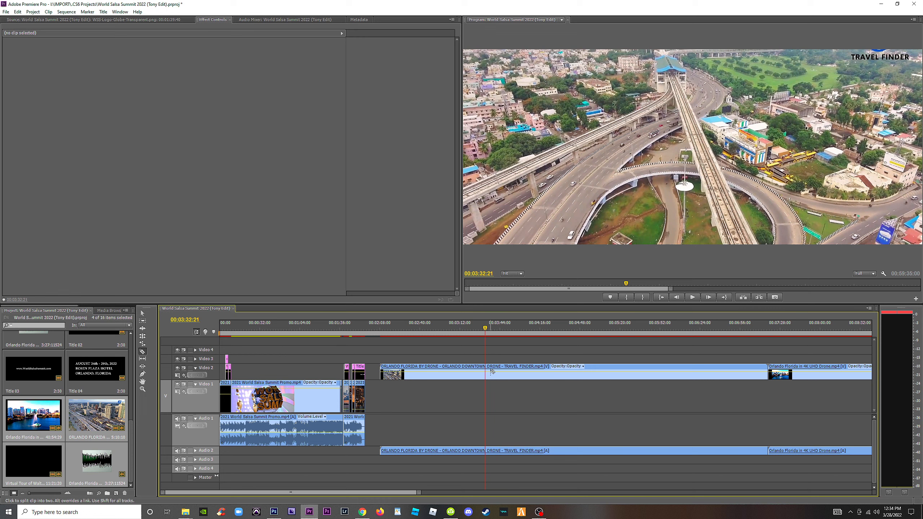
key(minus)
key(minus)
key(minus)
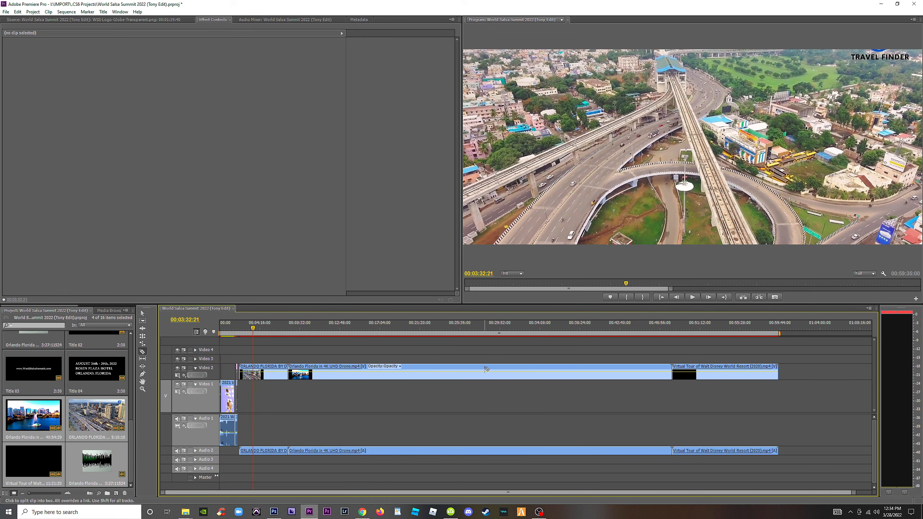
key(v)
drag(271, 327, 606, 328)
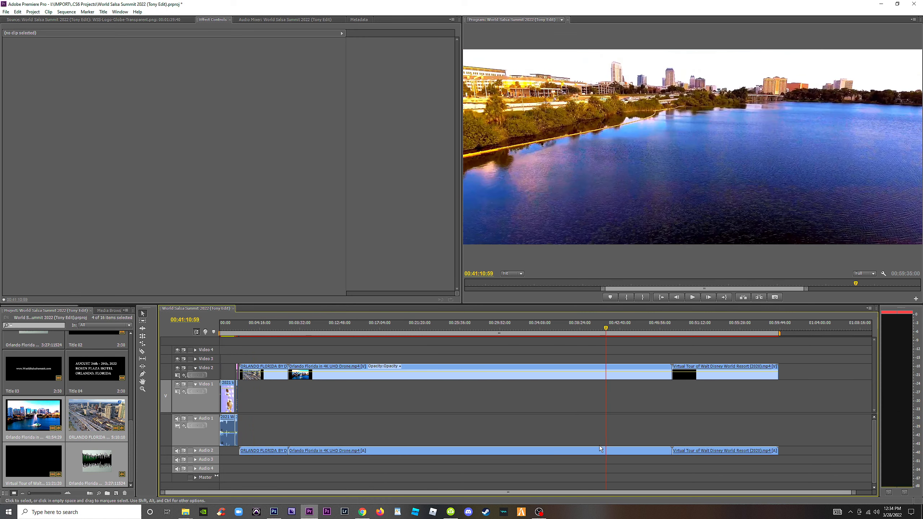
Delete only the audio of the three added Orlando clips from Audio 2, keeping their video.
drag(780, 425, 239, 481)
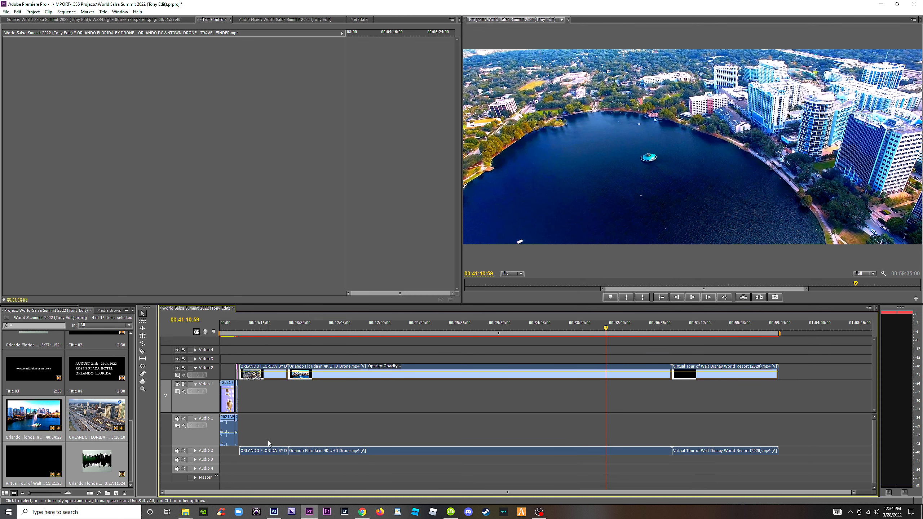
click(268, 441)
drag(253, 429, 726, 464)
key(Delete)
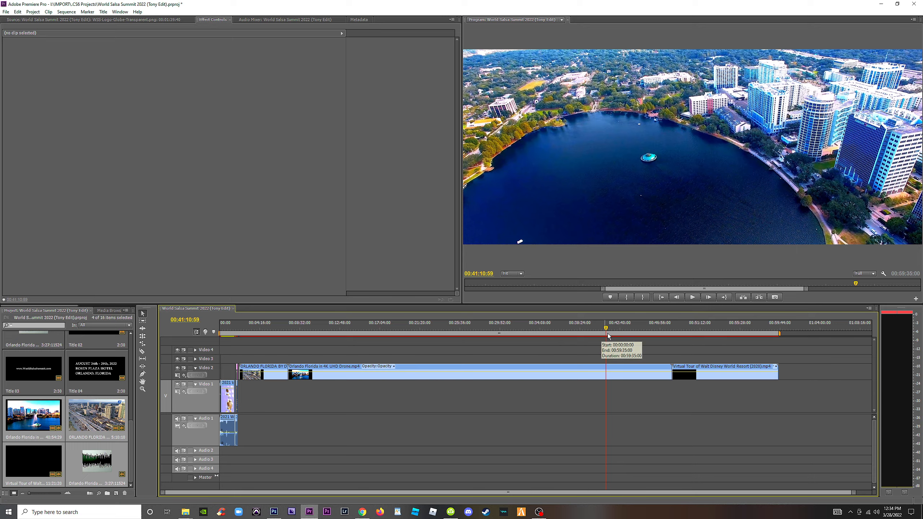
Scrub back to the opening and examine the Miami skyline shot behind the ORLANDO title.
drag(627, 329, 308, 329)
key(equal)
key(equal)
key(equal)
key(equal)
key(equal)
key(equal)
key(minus)
key(minus)
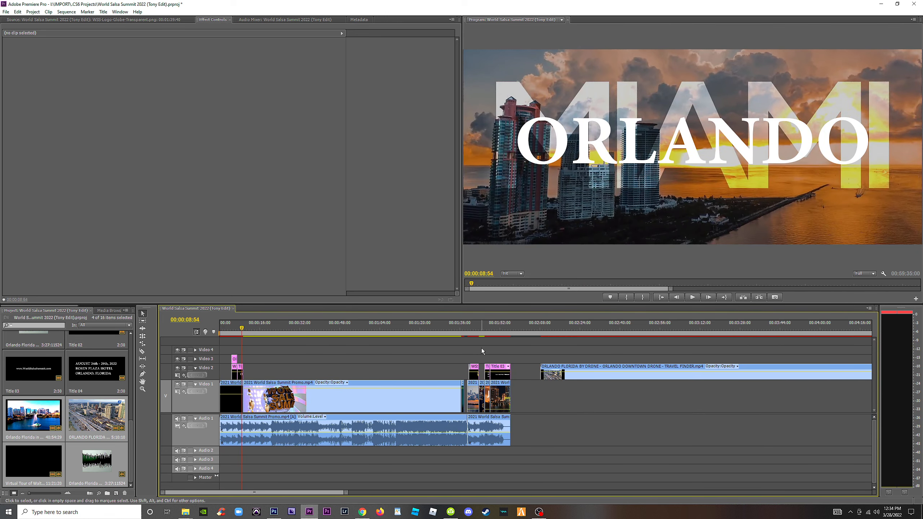
Review the promo's closing shots behind the logo, the event date and venue title, and the website title.
click(471, 328)
key(equal)
key(equal)
key(equal)
drag(509, 327, 655, 360)
click(548, 406)
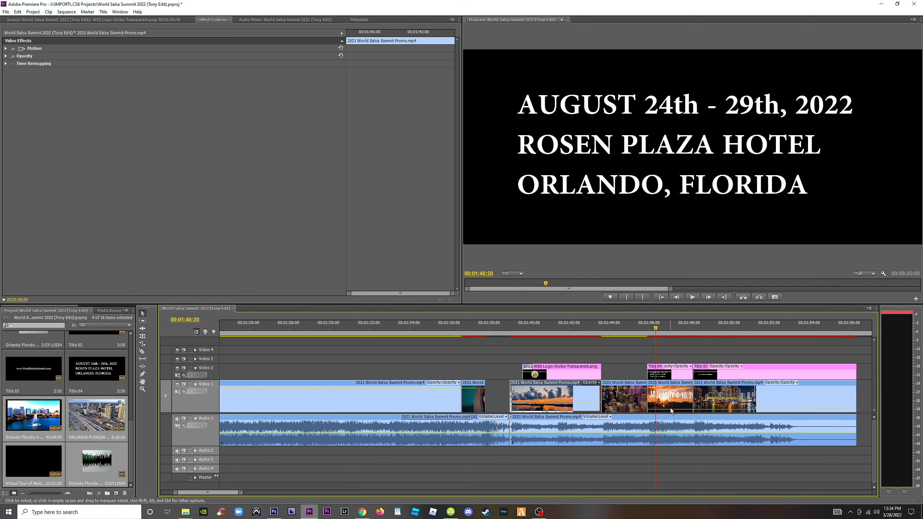
click(671, 410)
click(660, 328)
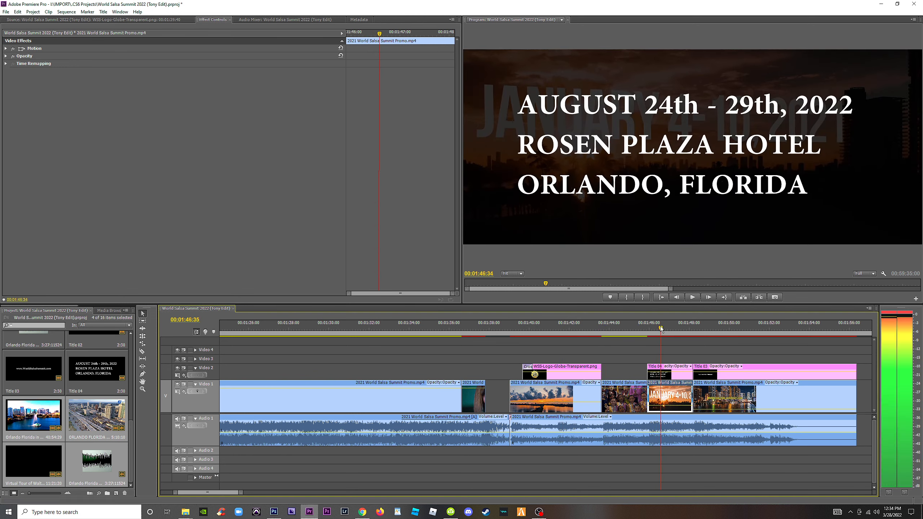
drag(660, 328, 710, 334)
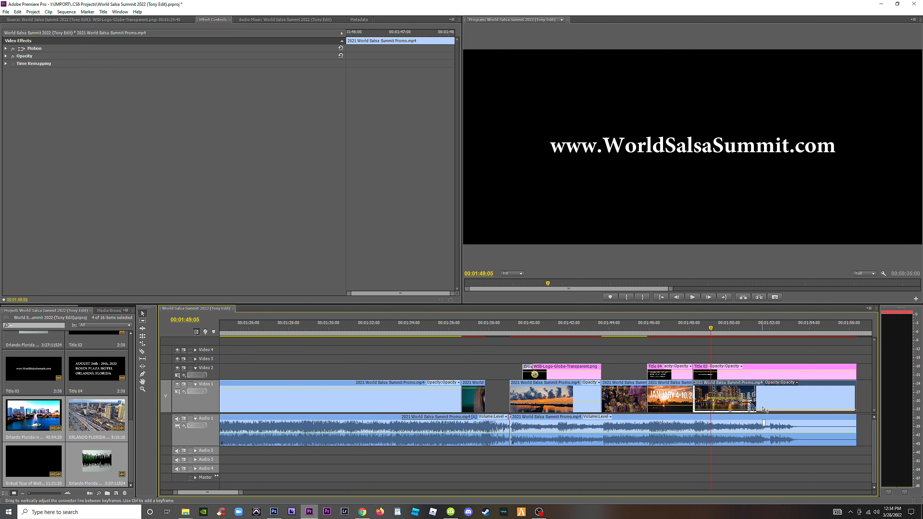
key(space)
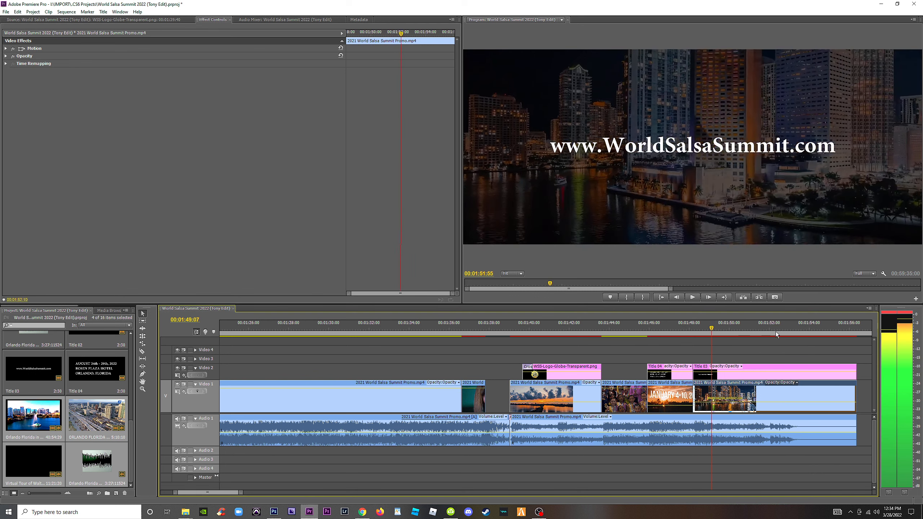
Trim the start of the ORLANDO FLORIDA BY DRONE clip to the highway interchange shot at 00:03:33:13.
key(minus)
key(minus)
key(minus)
key(minus)
key(minus)
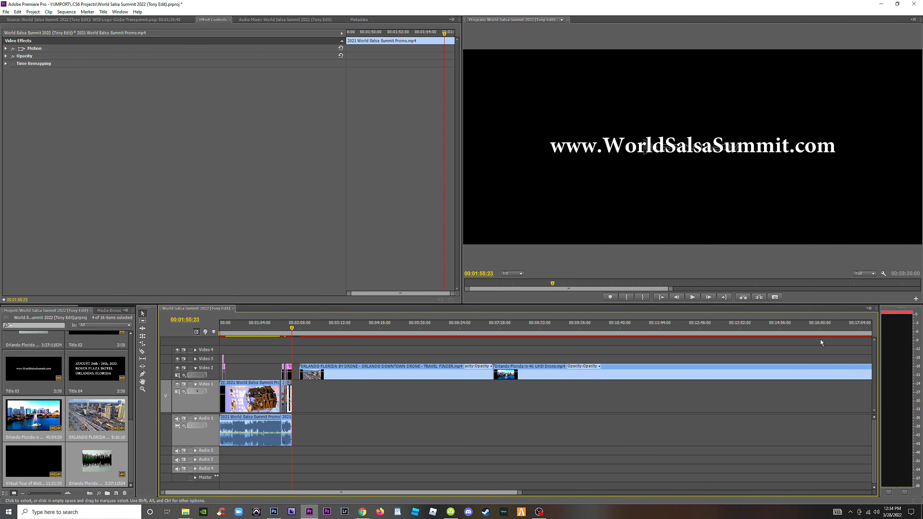
key(minus)
key(minus)
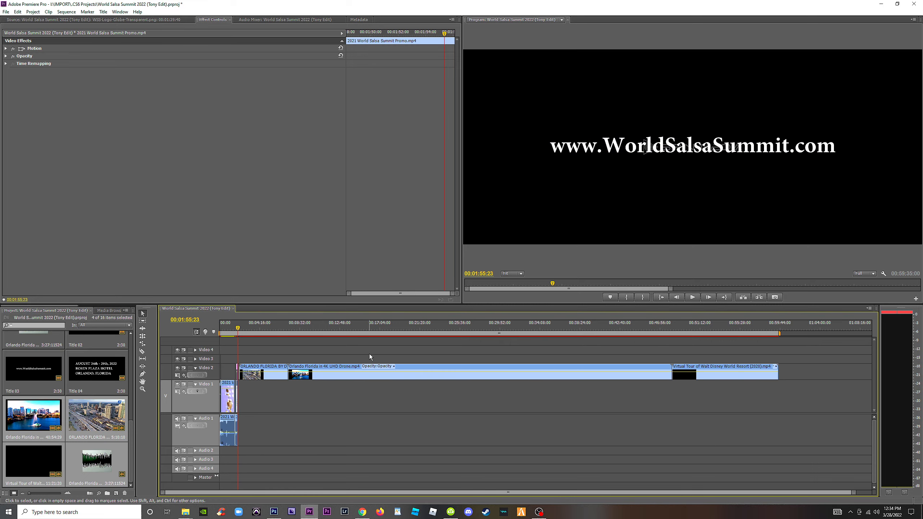
key(equal)
key(equal)
click(306, 329)
drag(306, 328, 353, 346)
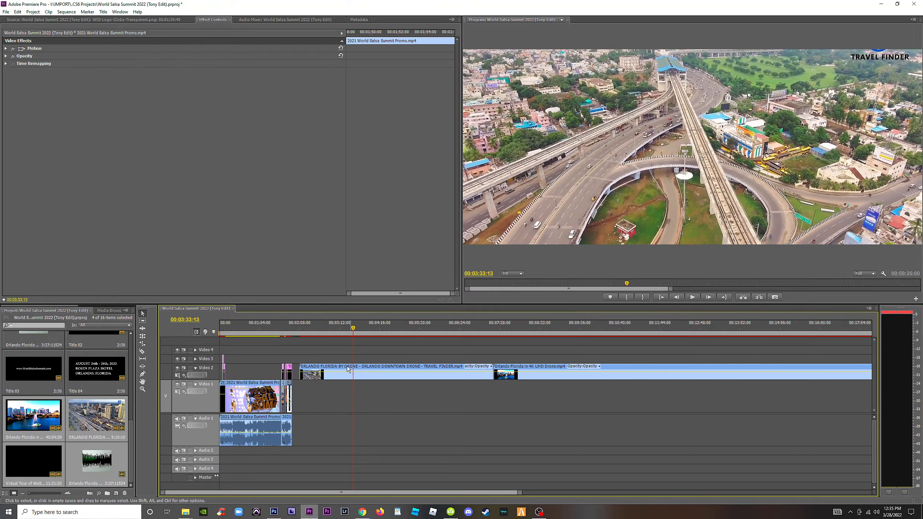
drag(300, 374, 354, 375)
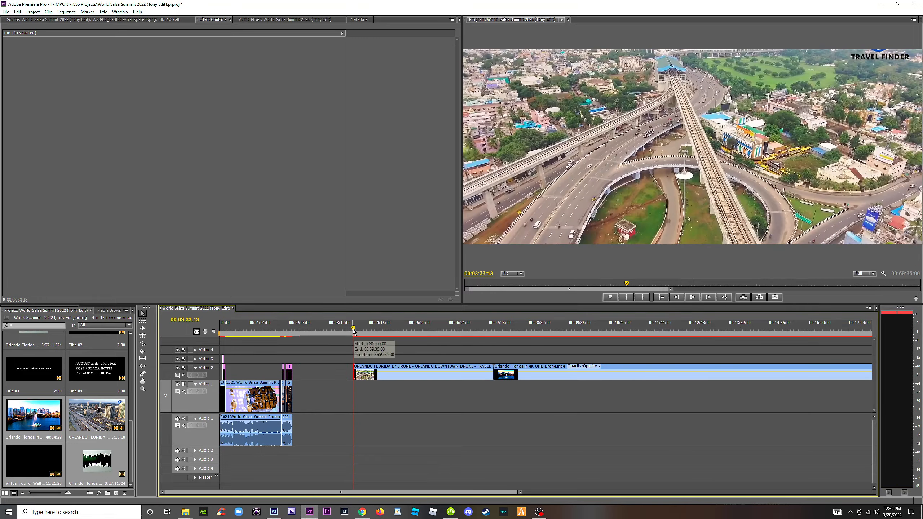
Split the ORLANDO FLORIDA BY DRONE clip at 00:03:53:23 and move the highway interchange shot earlier on Video 2.
click(358, 329)
click(365, 329)
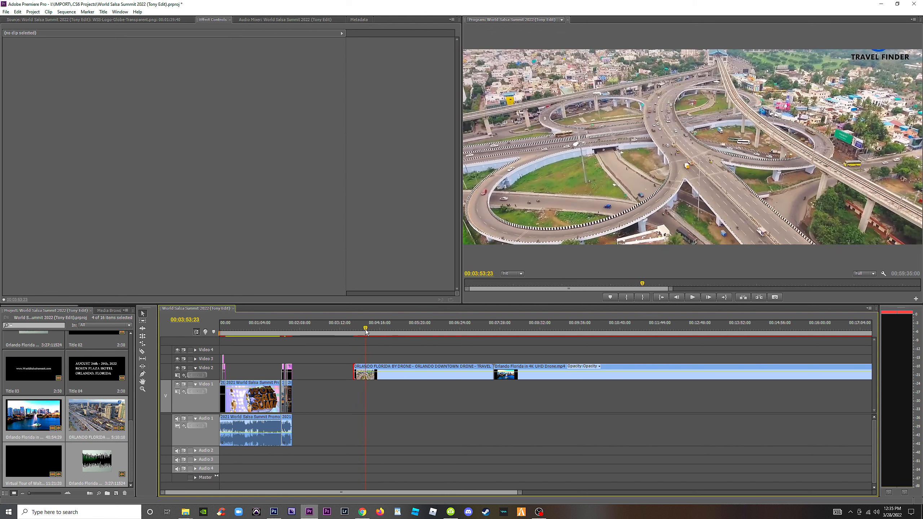
key(c)
click(365, 373)
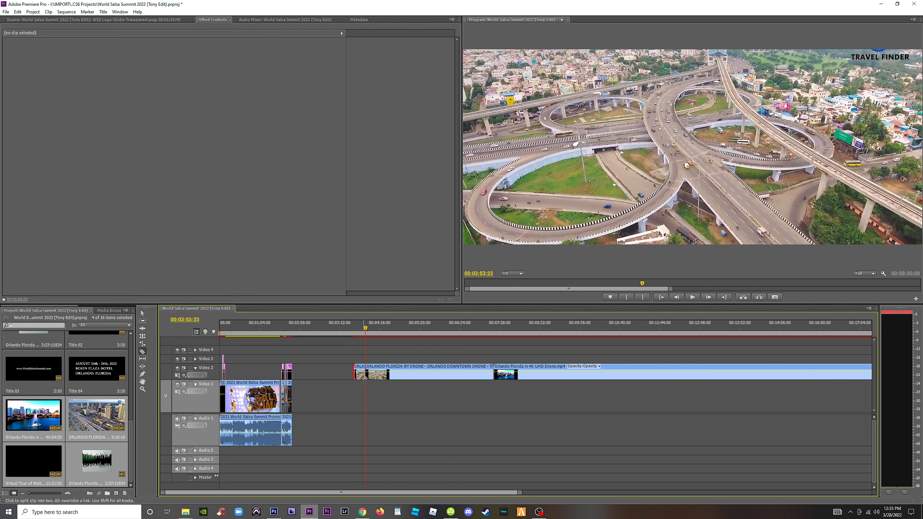
key(v)
drag(362, 379, 325, 379)
Trim the remaining ORLANDO FLORIDA BY DRONE clip to the footage between 00:05:09:27 and 00:05:50:22 and move it near the interchange shot.
click(367, 327)
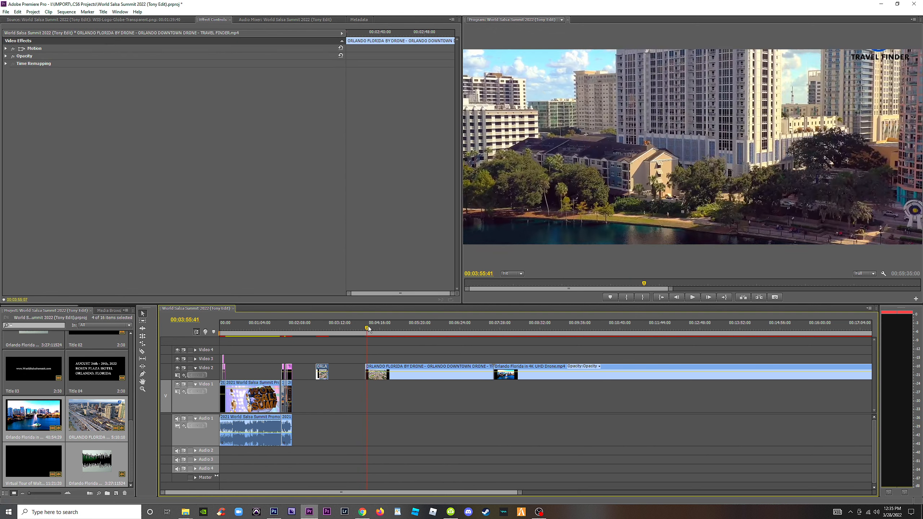
drag(395, 329, 440, 339)
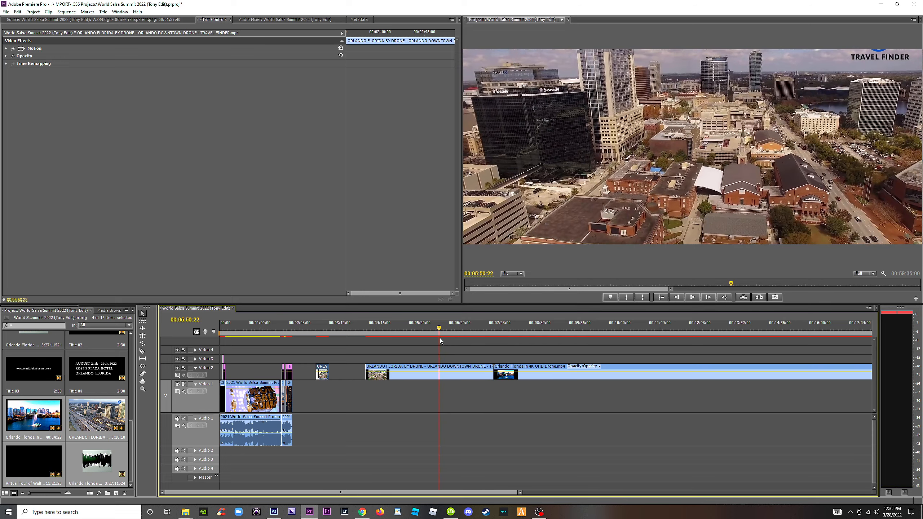
drag(493, 375, 437, 379)
drag(447, 334, 414, 334)
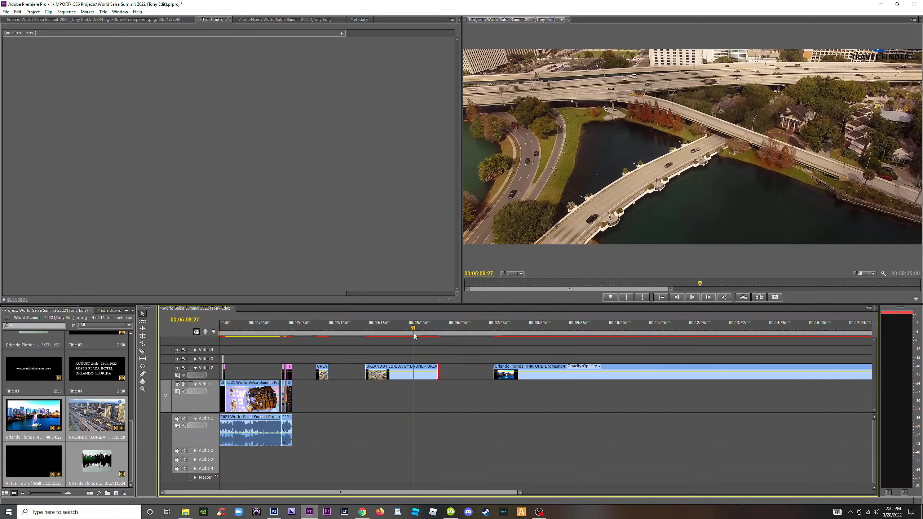
mouse_move(366, 375)
mouse_down()
mouse_move(414, 376)
mouse_move(354, 380)
mouse_up()
Move the Orlando Florida in 4K UHD Drone clip earlier and cut out its downtown highway shot from 00:04:47:33 to 00:05:11:11.
drag(512, 376, 387, 378)
drag(371, 332, 399, 333)
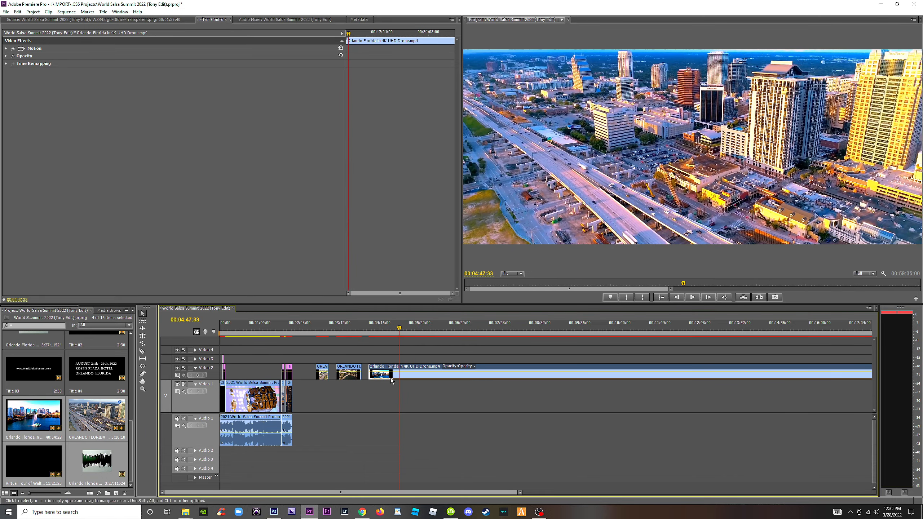
drag(370, 377, 415, 334)
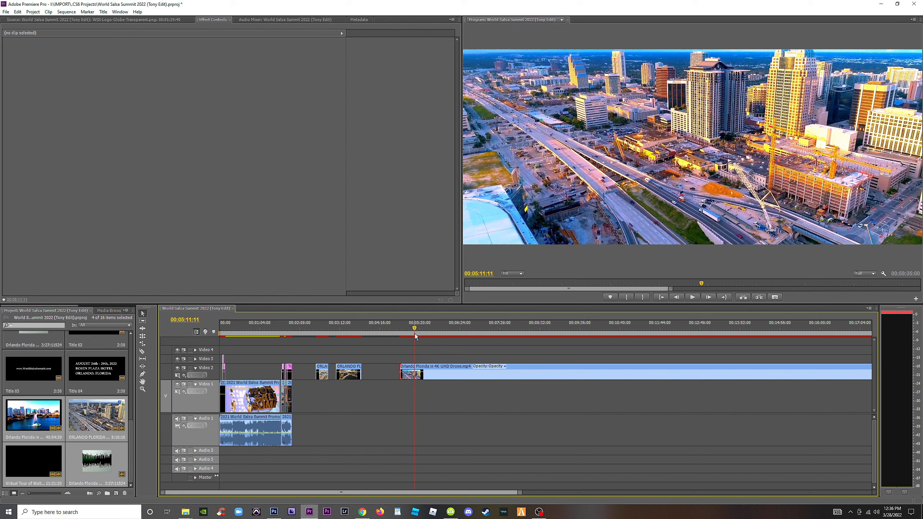
key(c)
click(414, 374)
Trim away the start of the remaining Orlando 4K footage through 00:08:50:09 and move the clip back near the downtown highway shot.
drag(418, 332, 546, 329)
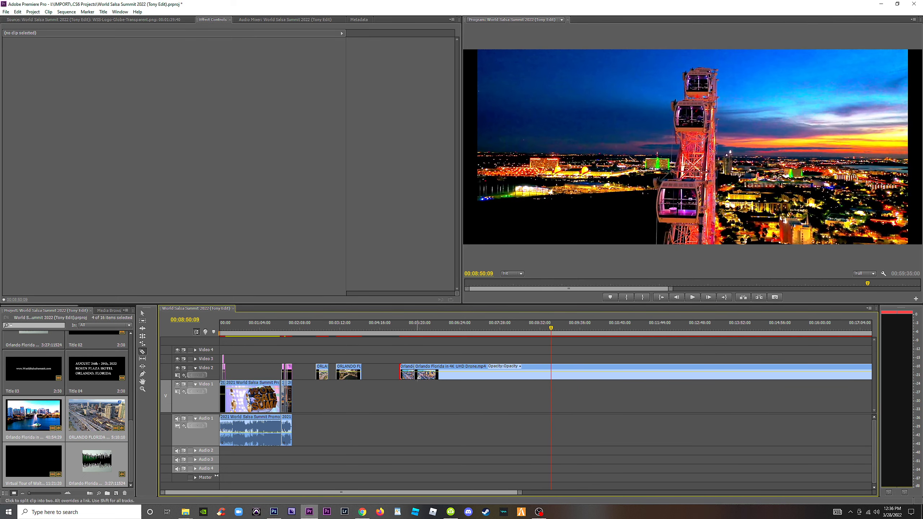
key(v)
drag(416, 378, 552, 378)
click(563, 329)
drag(580, 334, 653, 346)
drag(552, 375, 450, 378)
Split the Orlando 4K clip at 00:06:20:54 and separate the remaining footage from the green landscape shot.
drag(433, 335, 457, 341)
key(c)
click(457, 377)
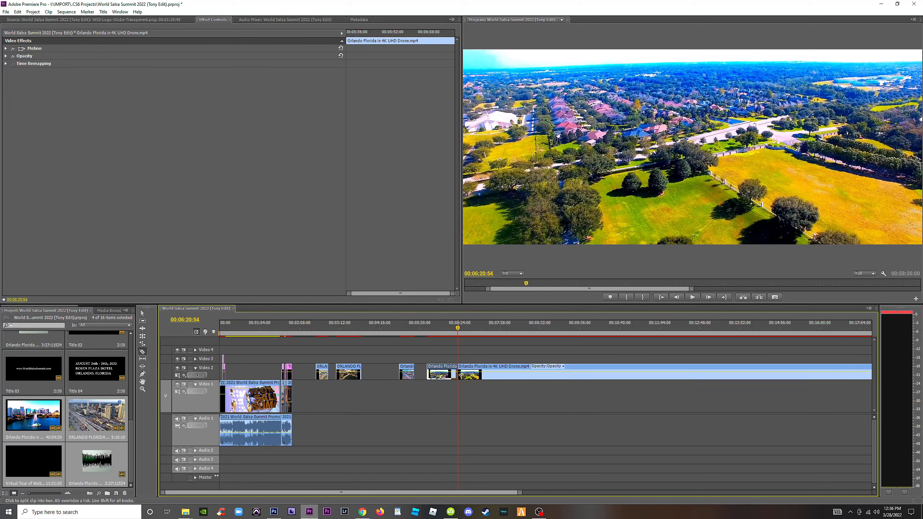
key(v)
drag(458, 376, 490, 372)
Close the gap between the Orlando Florida in 4K UHD Drone clip and the Virtual Tour of Walt Disney World Resort clip.
key(minus)
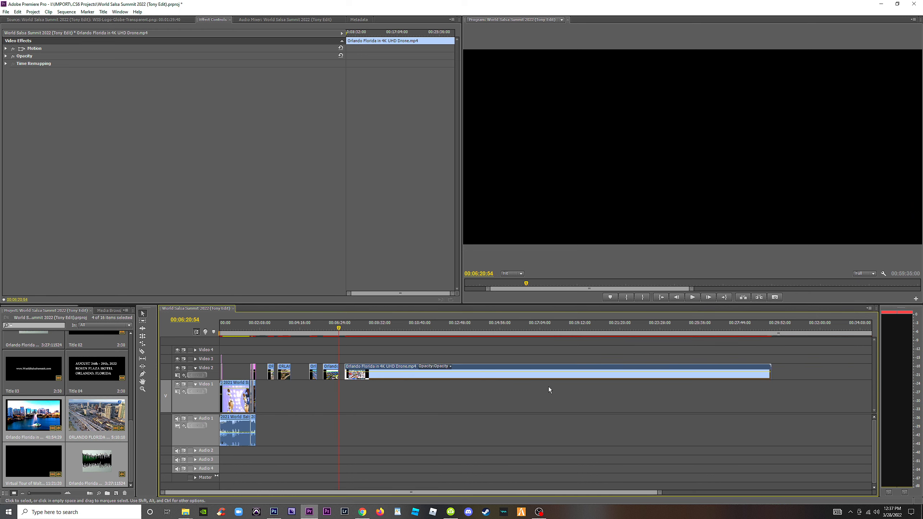
key(minus)
click(515, 367)
key(Delete)
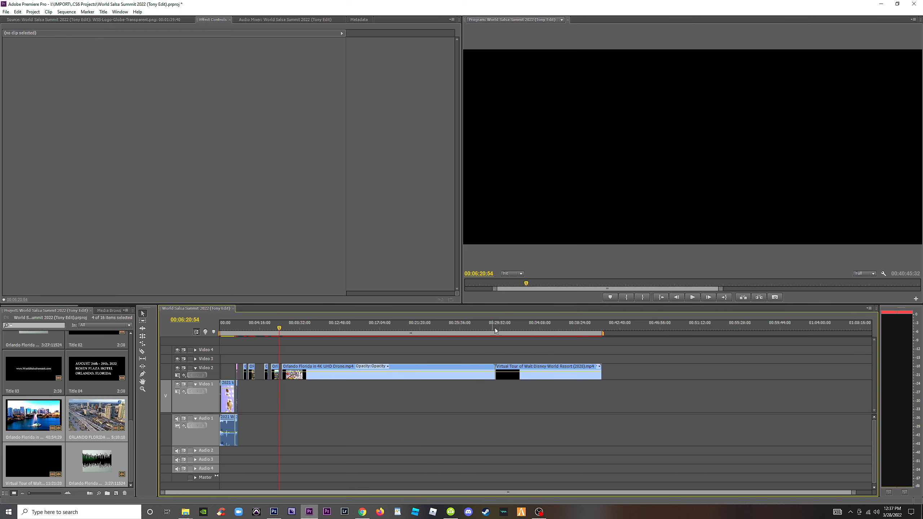
Trim the start of the Virtual Tour of Walt Disney World Resort clip to the night castle shot at 00:30:23:47.
drag(495, 328, 536, 329)
key(equal)
key(equal)
key(equal)
key(equal)
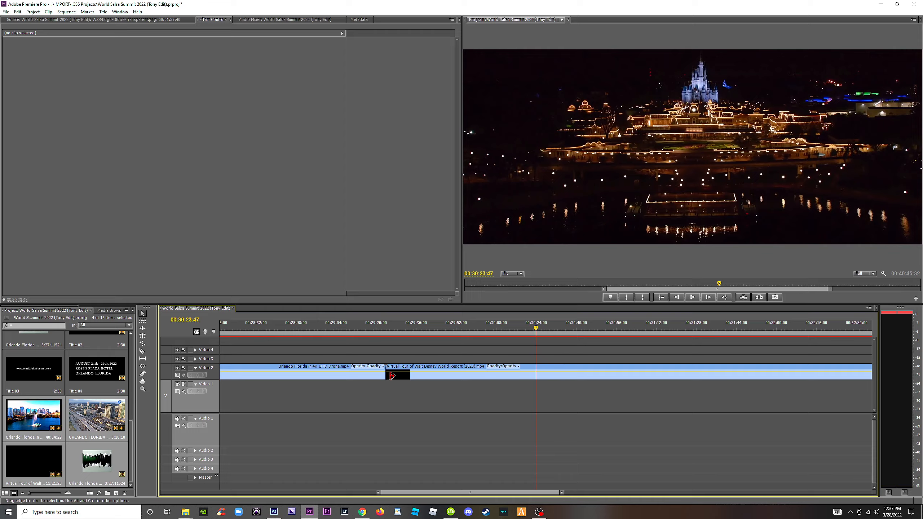
drag(387, 374, 537, 382)
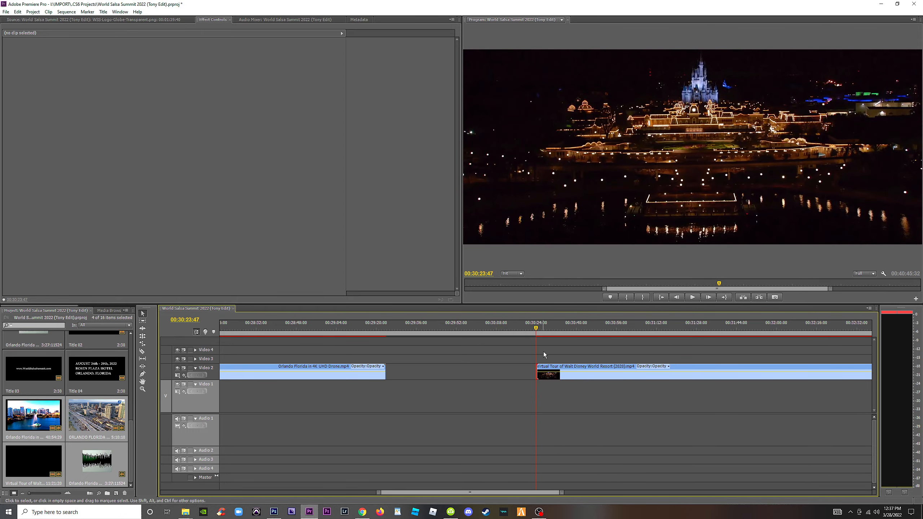
Scrub through the Walt Disney World clip and split it at the night resort aerial shot at 00:36:32:14.
click(560, 330)
drag(575, 333, 734, 338)
key(minus)
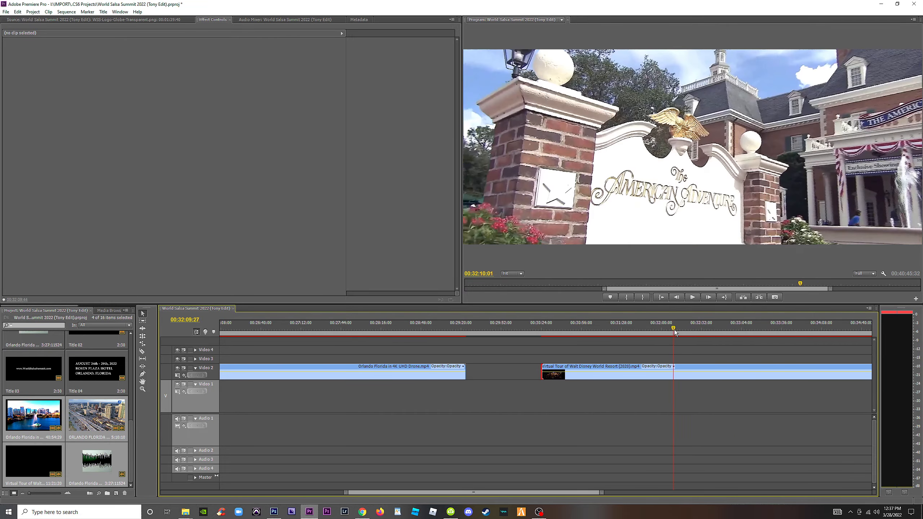
drag(674, 332, 816, 342)
key(minus)
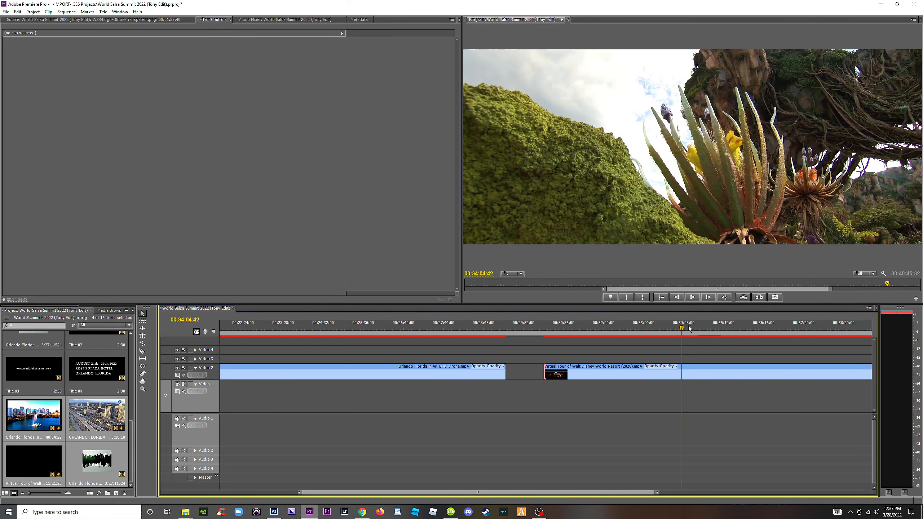
drag(689, 329, 793, 334)
scroll(759, 337, down, 5)
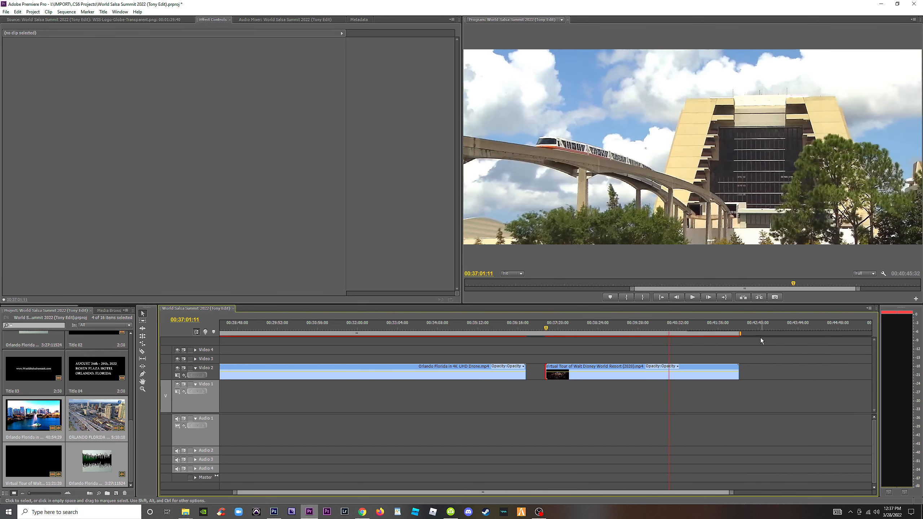
key(=)
drag(540, 329, 510, 333)
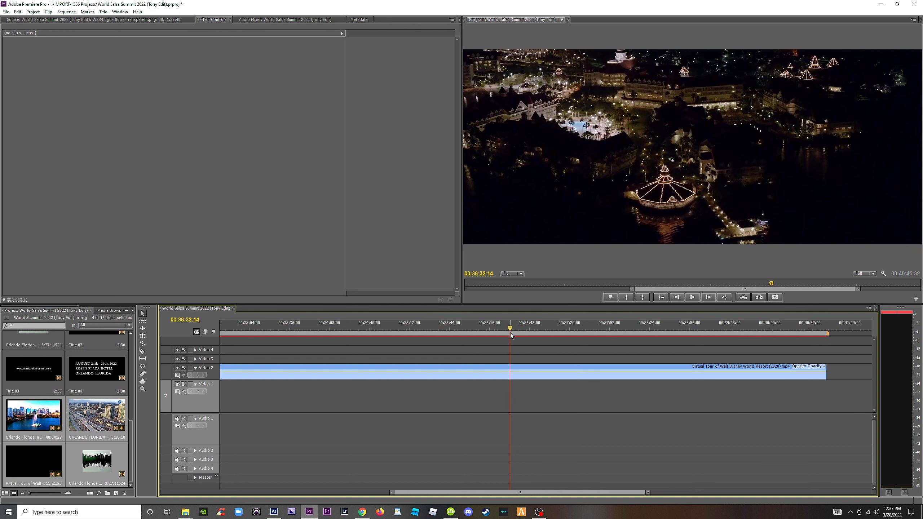
key(c)
click(512, 369)
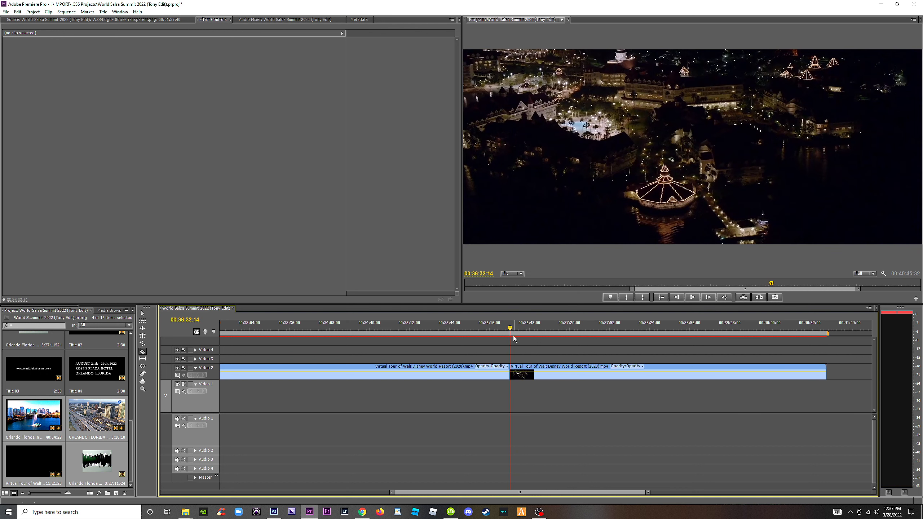
Split the Walt Disney World clip again after the night resort aerial shot and delete the footage that follows it.
drag(509, 331, 804, 340)
click(520, 372)
click(743, 371)
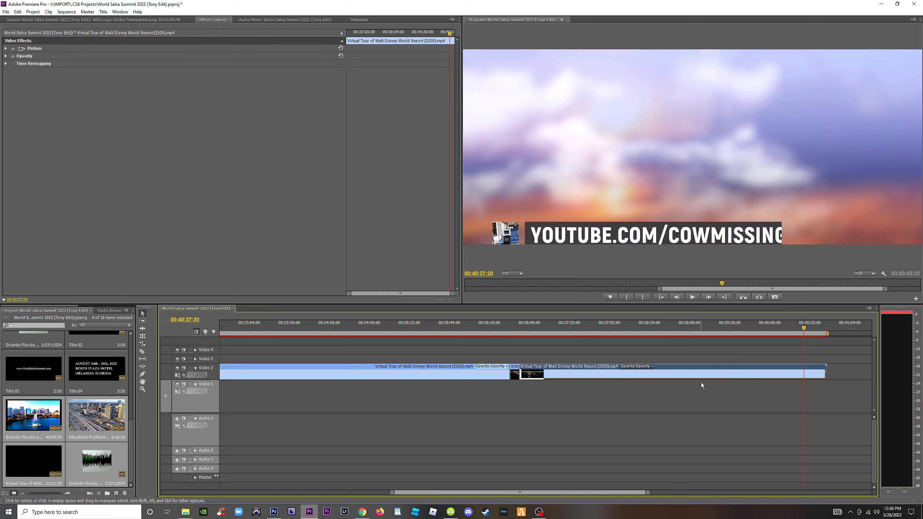
key(Delete)
Isolate the illuminated Epcot sphere night shot in the Walt Disney World clip, splitting at 00:32:09:39 and again at the shot's end.
drag(464, 330, 304, 325)
key(minus)
key(minus)
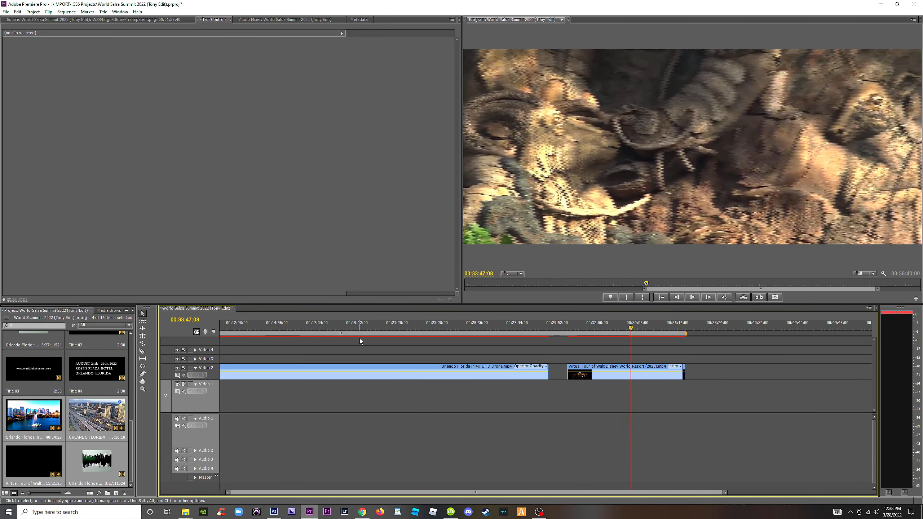
click(607, 329)
drag(607, 329, 602, 334)
key(equal)
key(equal)
key(equal)
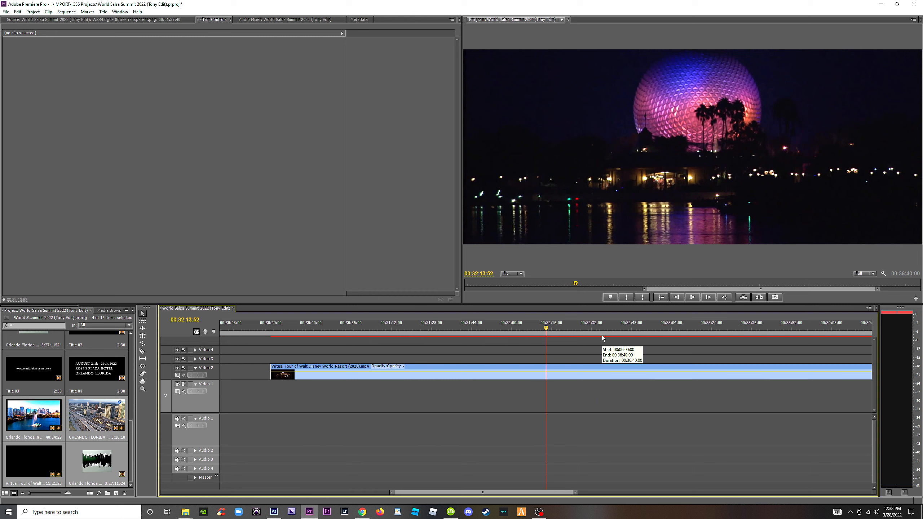
drag(543, 326, 530, 328)
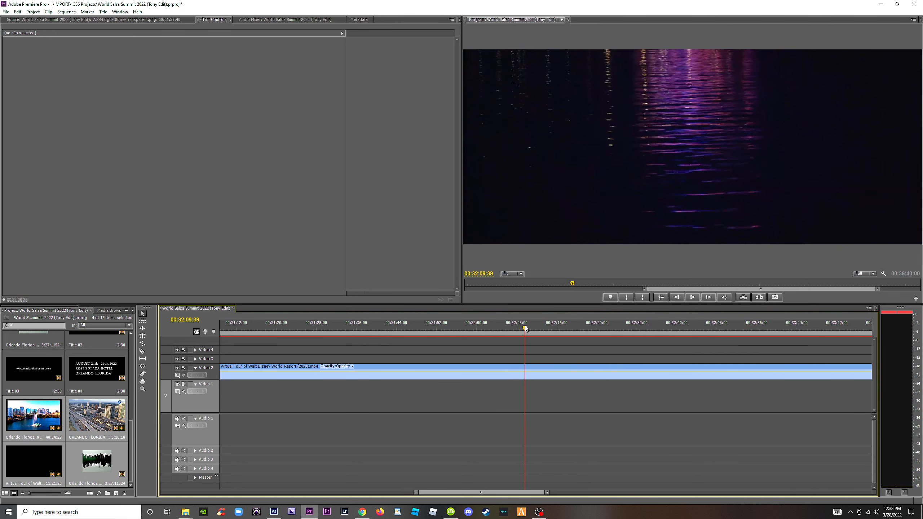
key(c)
click(525, 368)
drag(528, 329, 810, 331)
click(562, 367)
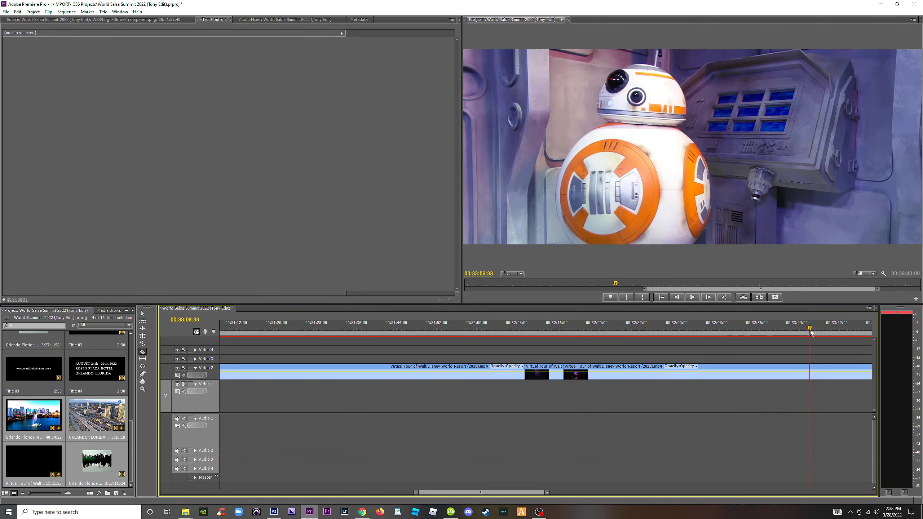
Delete the Disney footage between the Epcot sphere and night resort shots, and close the gaps around the remaining Disney pieces.
key(minus)
drag(634, 327, 818, 340)
key(minus)
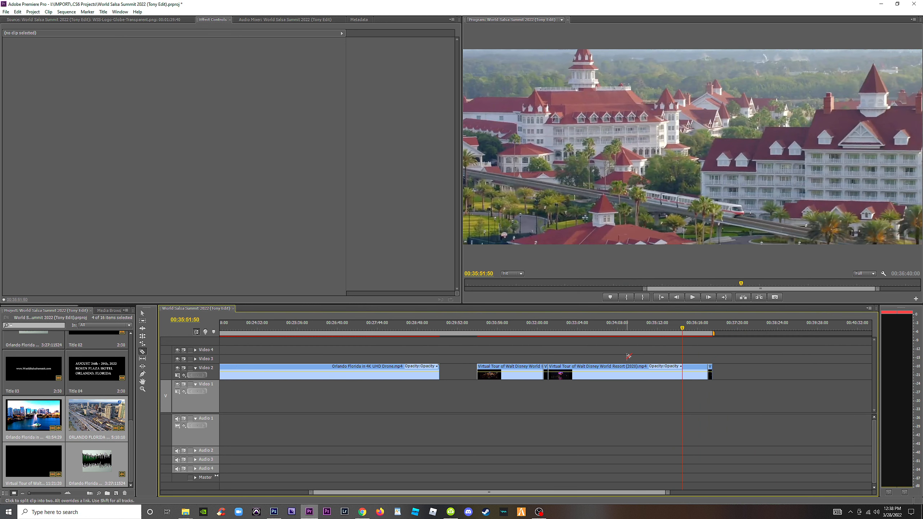
key(v)
click(624, 376)
key(Delete)
click(591, 372)
key(Delete)
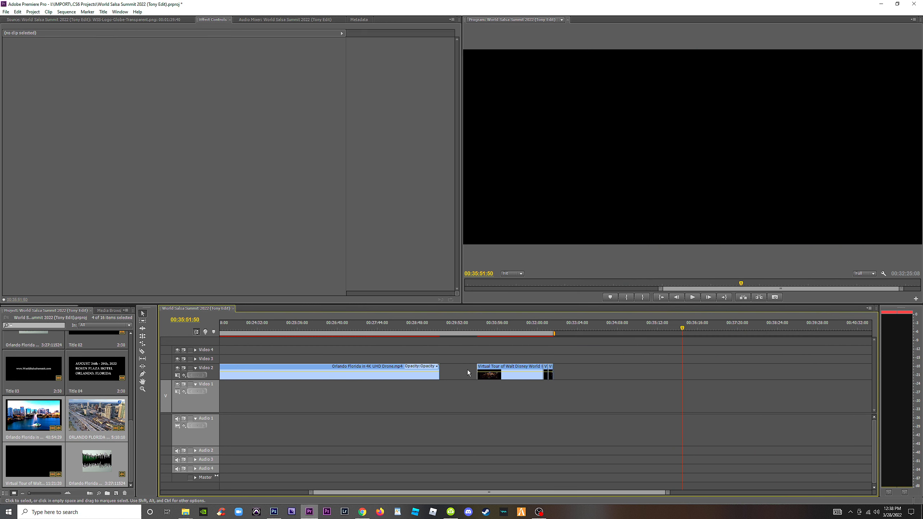
click(467, 369)
key(Delete)
Trim the end of the night castle shot to 00:29:33:35 and close the gap before the Epcot sphere shot.
drag(469, 329, 460, 331)
key(equal)
key(equal)
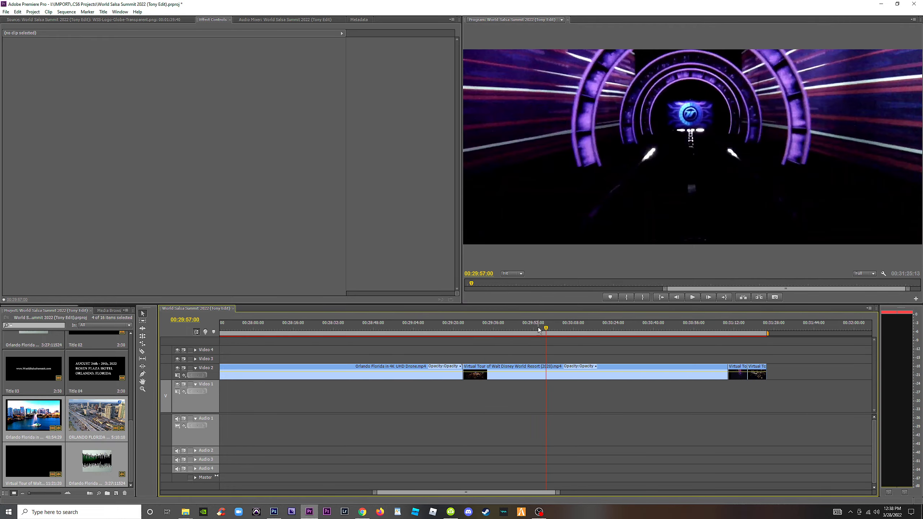
drag(538, 327, 487, 337)
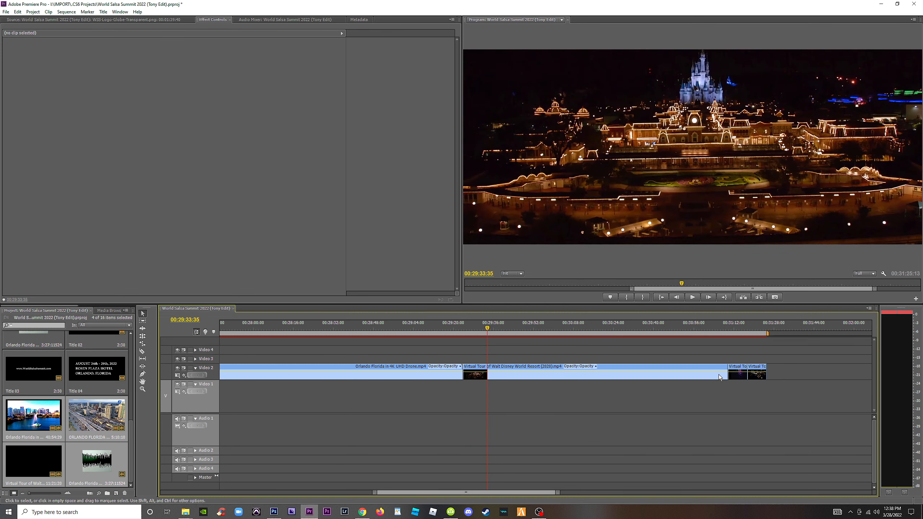
drag(727, 374, 487, 372)
click(520, 374)
key(Delete)
Isolate the night Ferris wheel shot in the Orlando 4K clip with splits at 00:24:32:13 and 00:25:06:48.
click(450, 329)
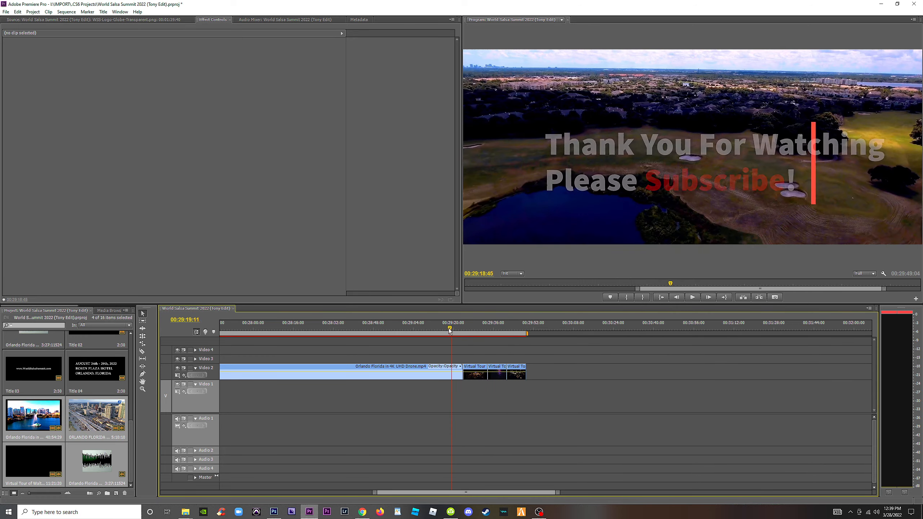
drag(450, 331, 368, 332)
key(minus)
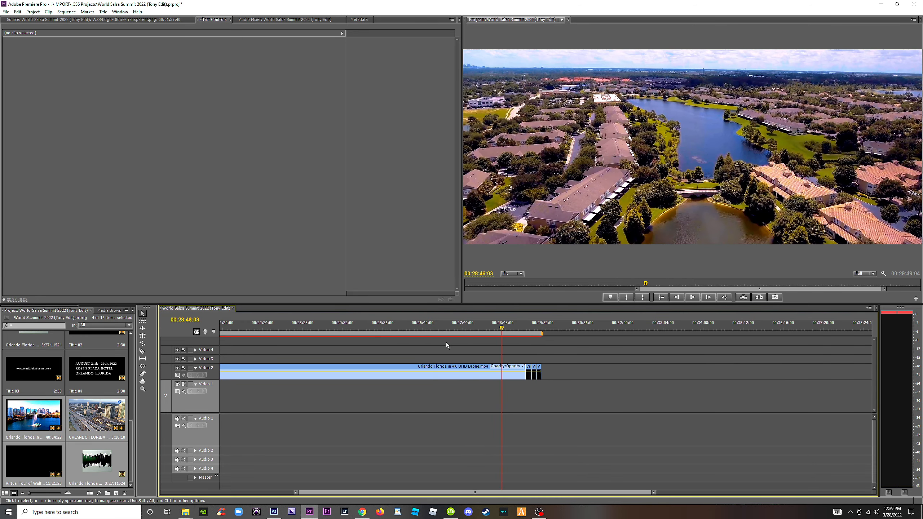
click(469, 330)
key(minus)
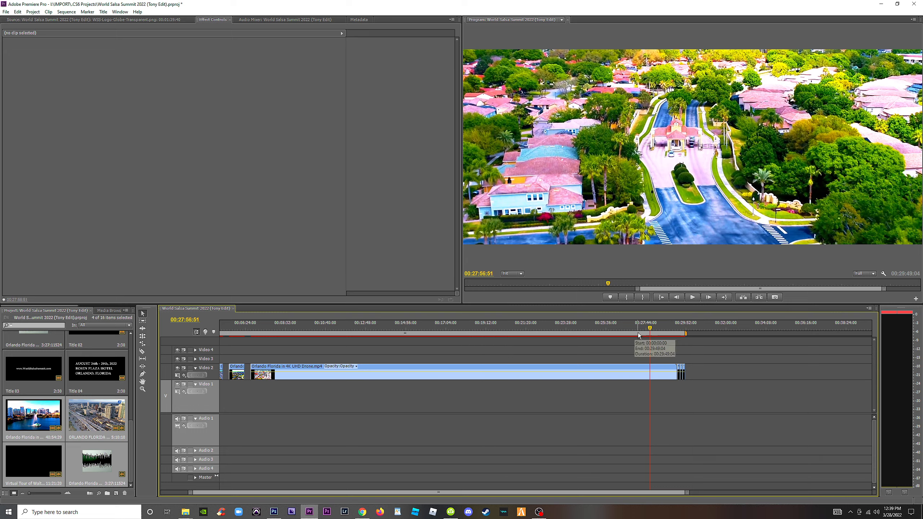
drag(606, 328, 586, 334)
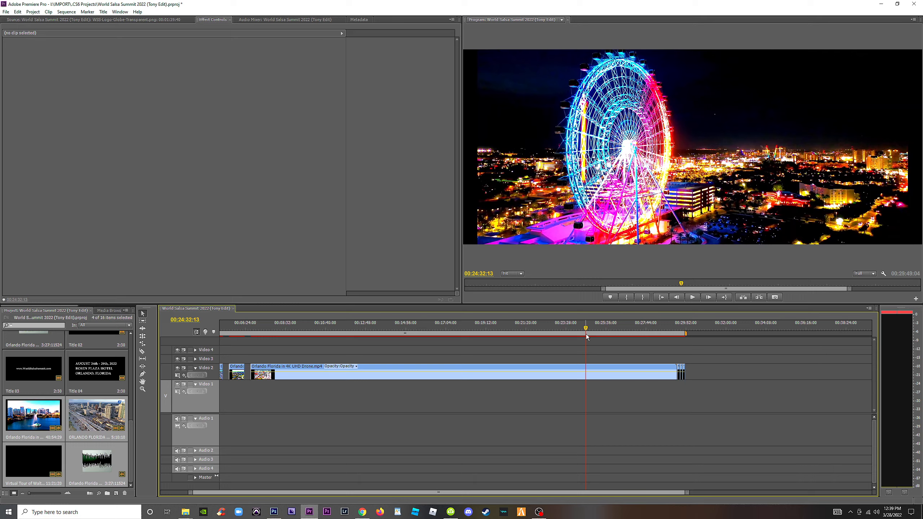
key(c)
click(586, 369)
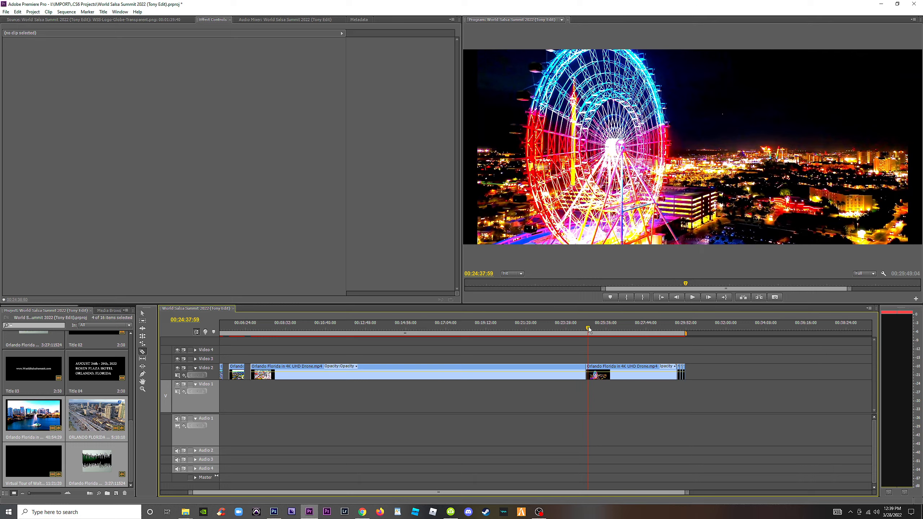
drag(588, 326, 597, 330)
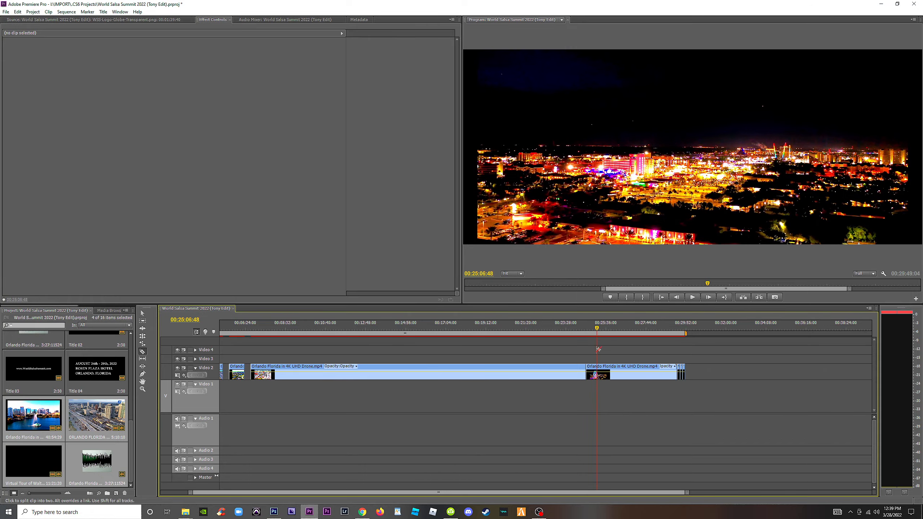
click(598, 371)
Split the Orlando 4K clip at 00:25:30:34, at the end of the night city shot following the night Ferris wheel.
drag(604, 328, 638, 331)
key(equal)
key(equal)
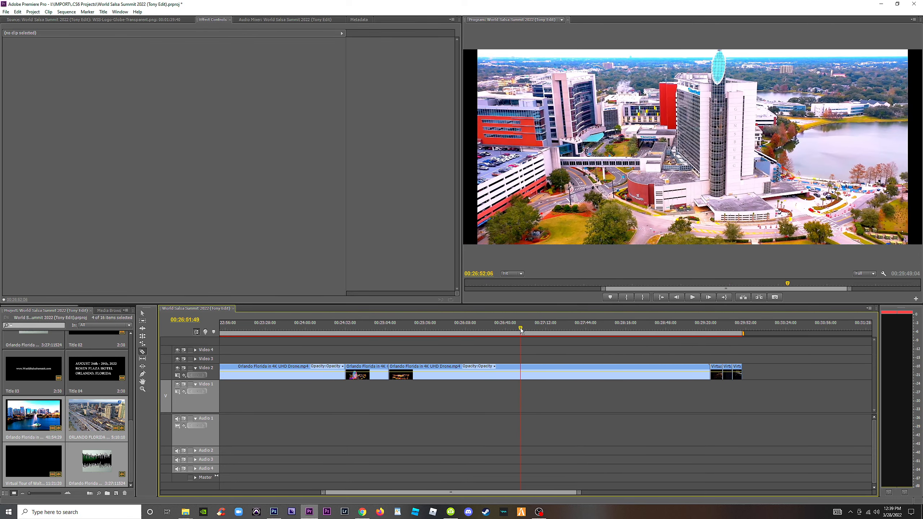
drag(521, 331, 496, 329)
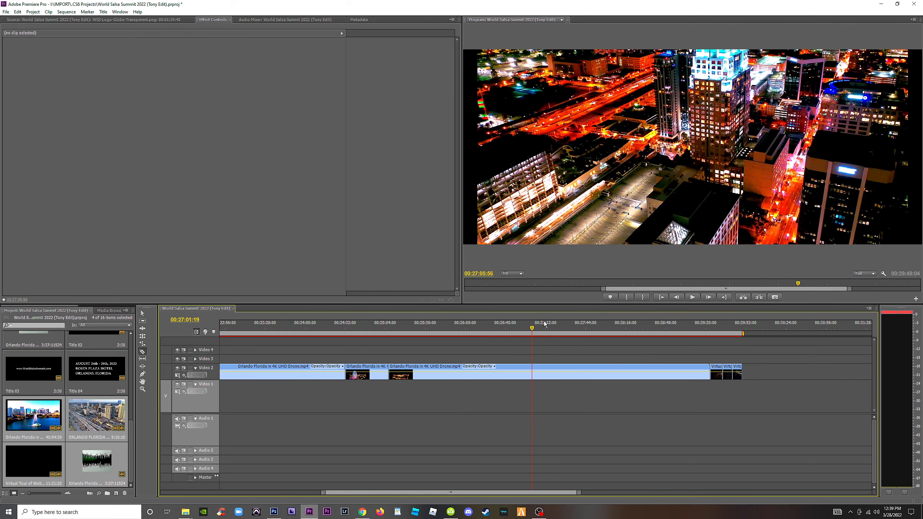
drag(626, 333, 644, 332)
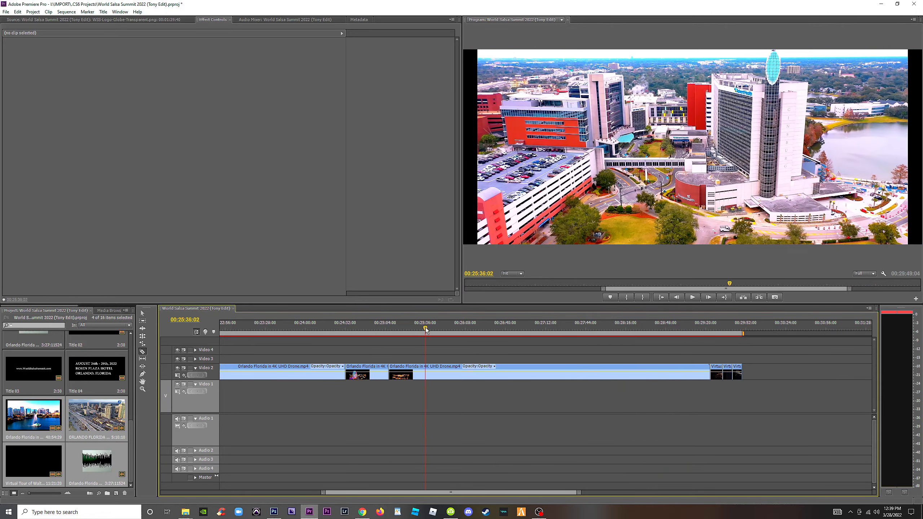
drag(416, 335, 419, 333)
click(422, 370)
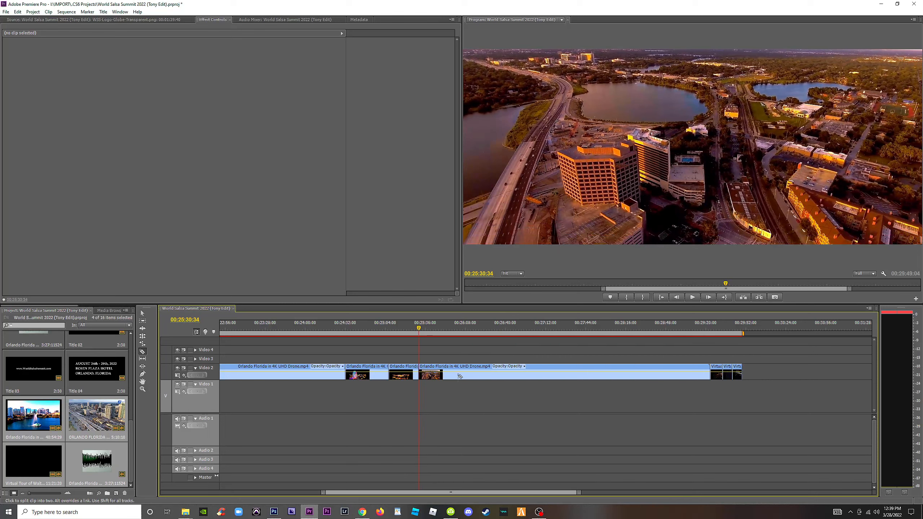
Delete the Orlando 4K footage between the night city shot and the Disney shots, and close the gap.
key(v)
click(471, 377)
key(Delete)
click(464, 372)
key(Delete)
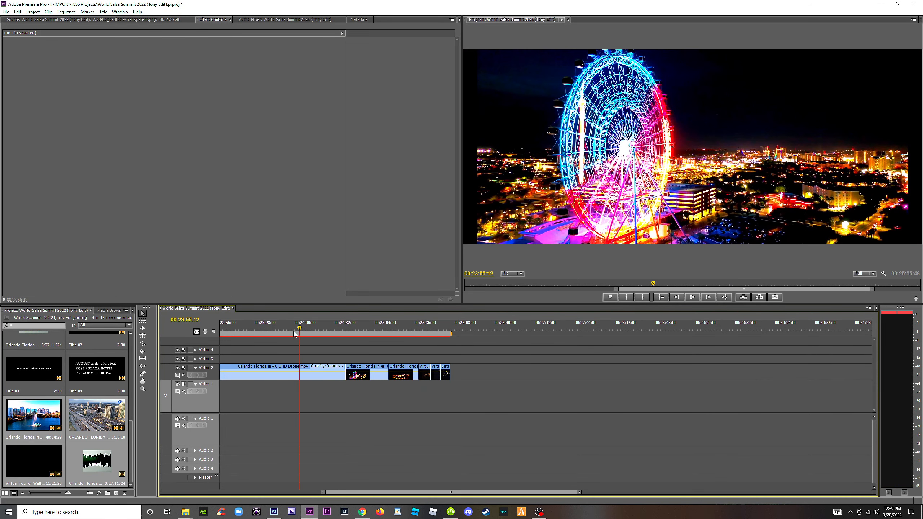
Trim the end of the long Orlando 4K clip to 00:18:05:38, on the blue-sky Ferris wheel shot, and close the gap before the night wheel.
key(minus)
key(minus)
drag(590, 331, 564, 332)
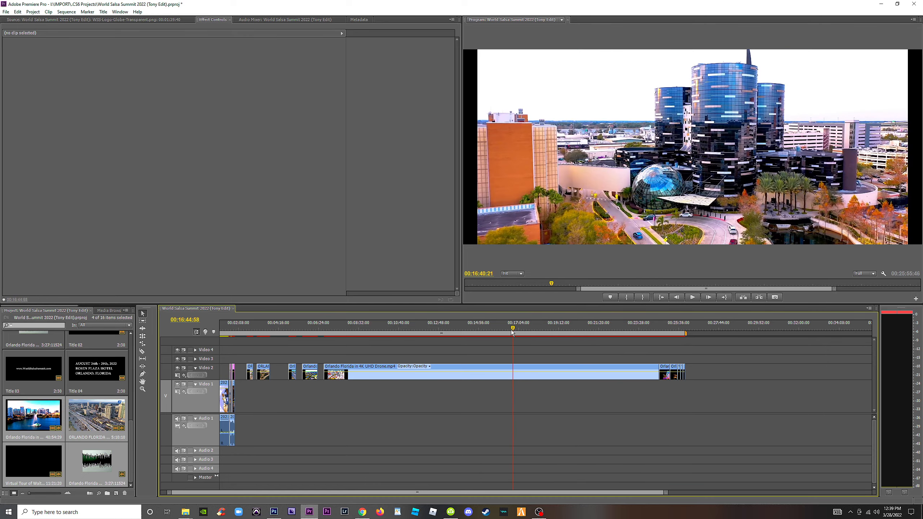
drag(498, 331, 538, 340)
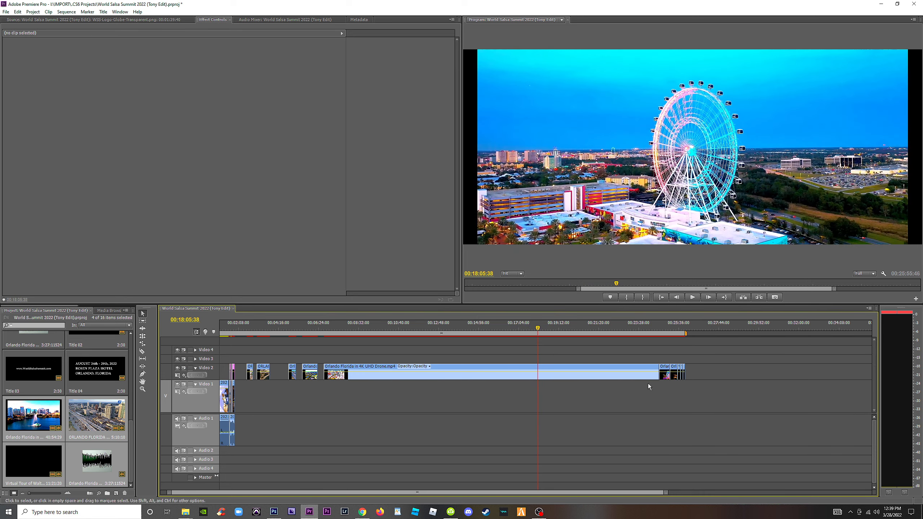
drag(658, 374, 533, 378)
click(572, 372)
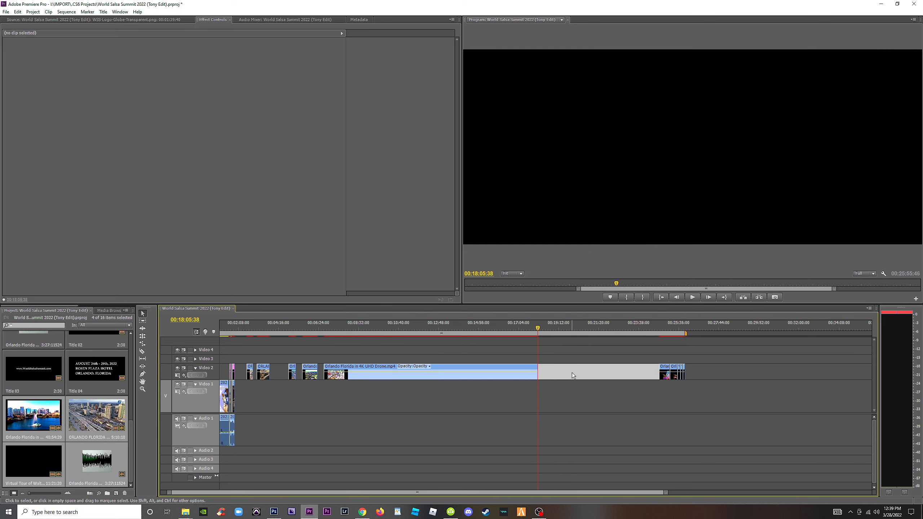
key(Delete)
Split the Orlando 4K clip at the start of the blue-sky Ferris wheel shot and around the night shot ending at 00:12:54:27.
drag(531, 327, 441, 338)
key(c)
click(522, 373)
key(ctrl+k)
click(437, 330)
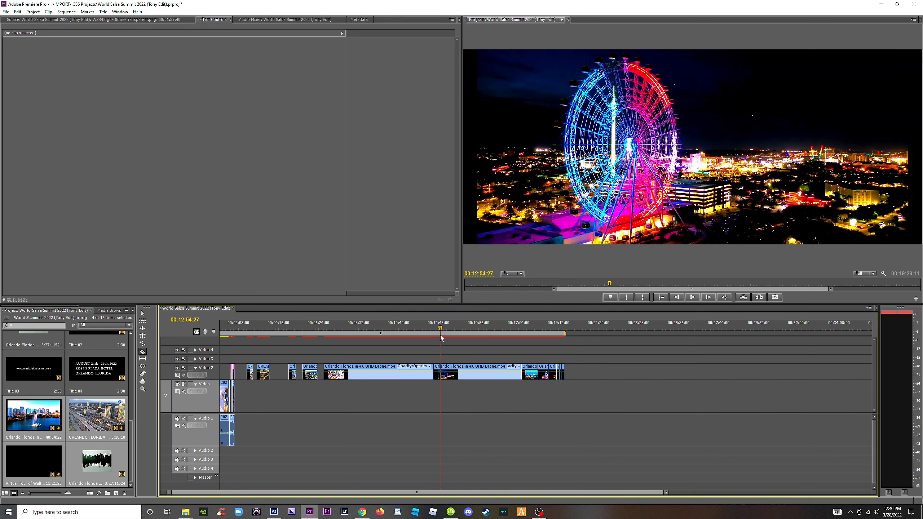
Ripple delete the Orlando 4K footage between the isolated night shot and the blue-sky Ferris wheel shot.
key(v)
click(472, 375)
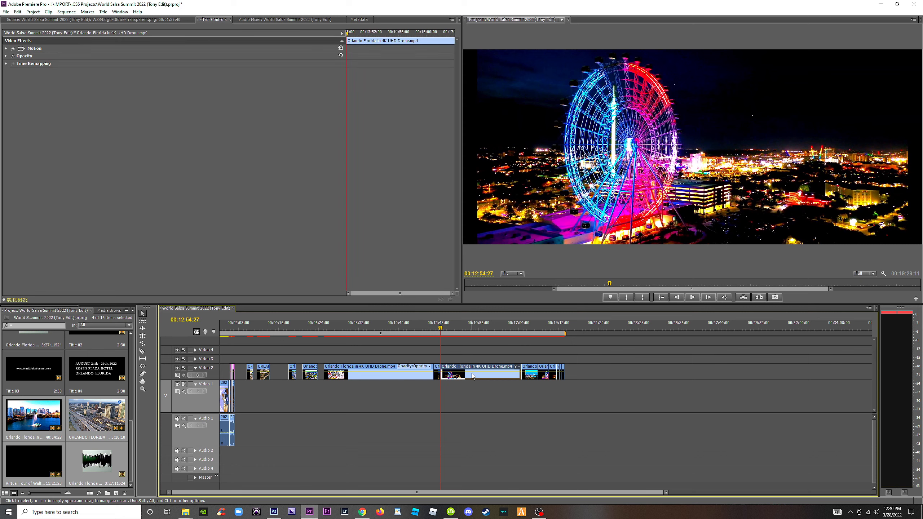
key(shift+Delete)
Delete the long leftover Orlando 4K clip containing the daytime road footage ahead of the isolated night shot, and close its gap.
drag(391, 332, 347, 332)
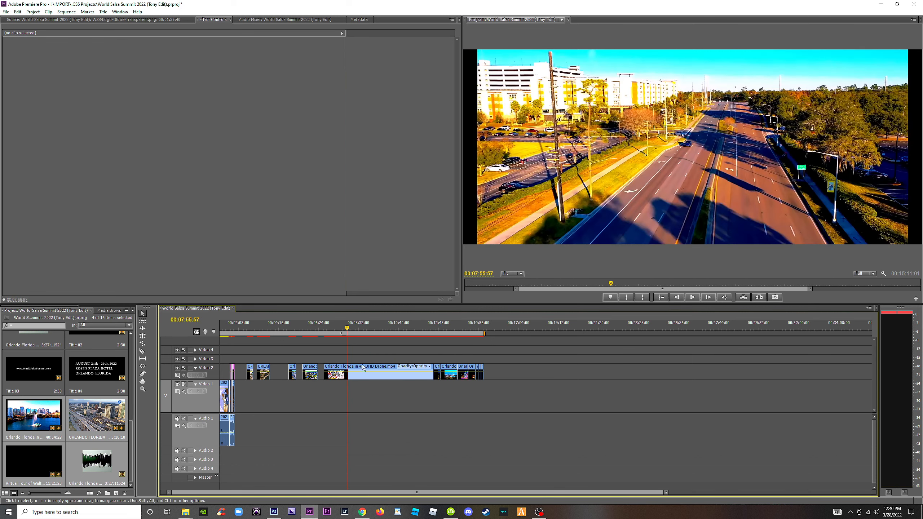
click(363, 367)
key(Delete)
click(352, 373)
key(Delete)
Close the remaining gaps between the earlier Orlando drone shots and return to the start of the sequence.
click(299, 372)
key(Delete)
click(279, 373)
key(Delete)
key(Home)
key(=)
key(=)
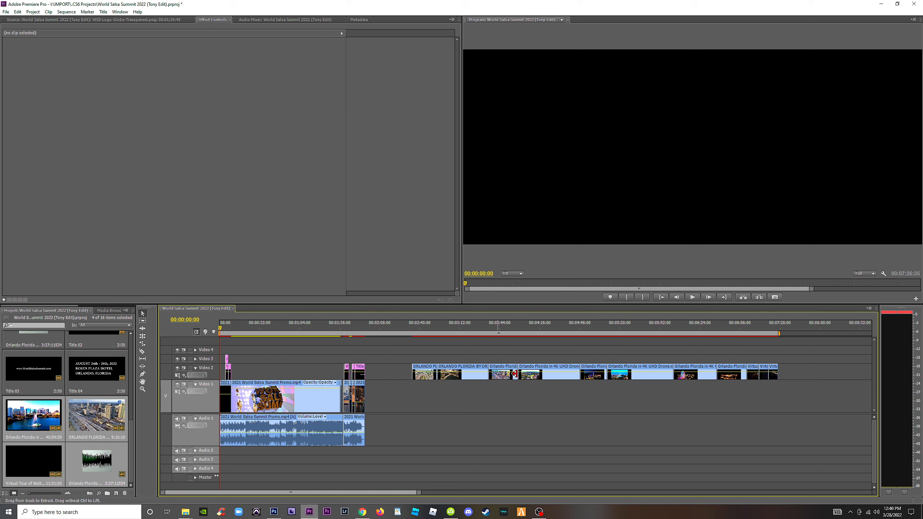
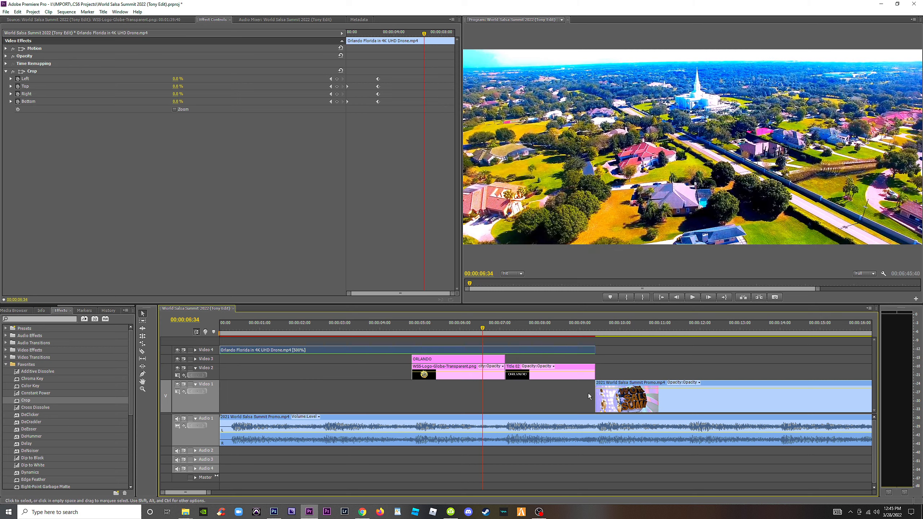
Extend the 2021 promo's start back beneath the logo to preview the old Miami scene, and undo until the Orlando clip returns to Video 1.
drag(597, 396, 406, 392)
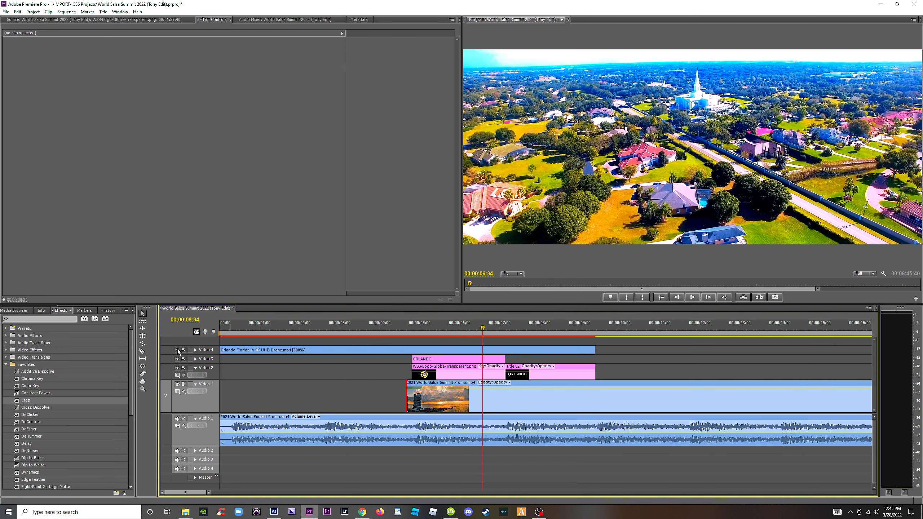
click(177, 349)
click(489, 328)
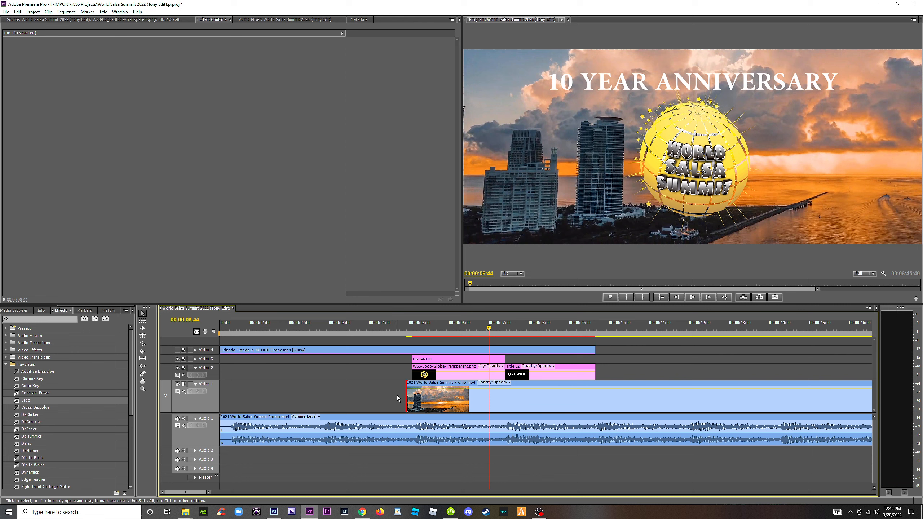
key(ctrl+z)
key(ctrl+z)
key(ctrl+z)
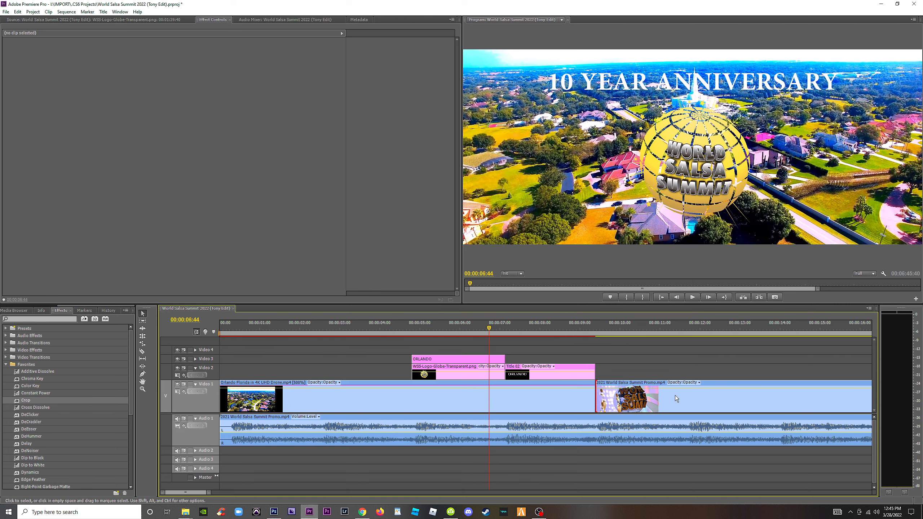
Place the full 2021 promo video on Video 4 to compare its original logo scene, and undo the placement.
key(minus)
key(minus)
key(minus)
key(minus)
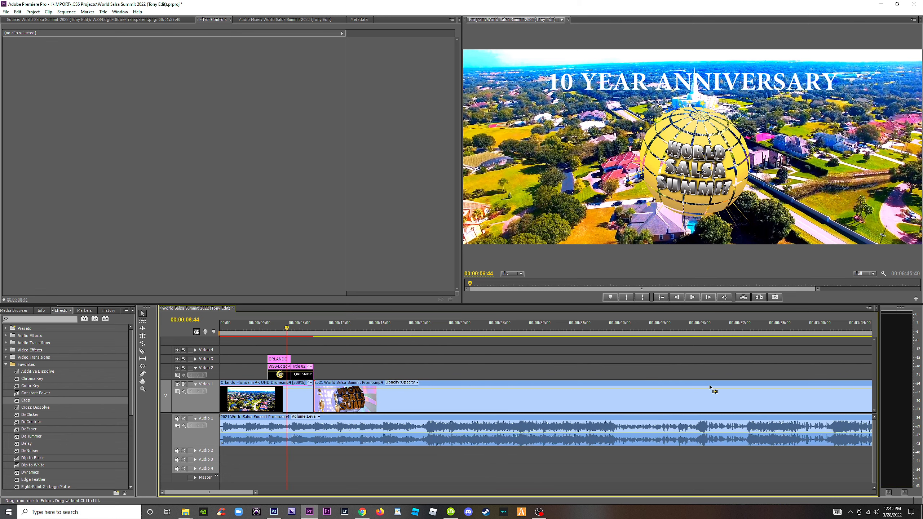
drag(273, 386, 244, 346)
key(equal)
key(equal)
key(equal)
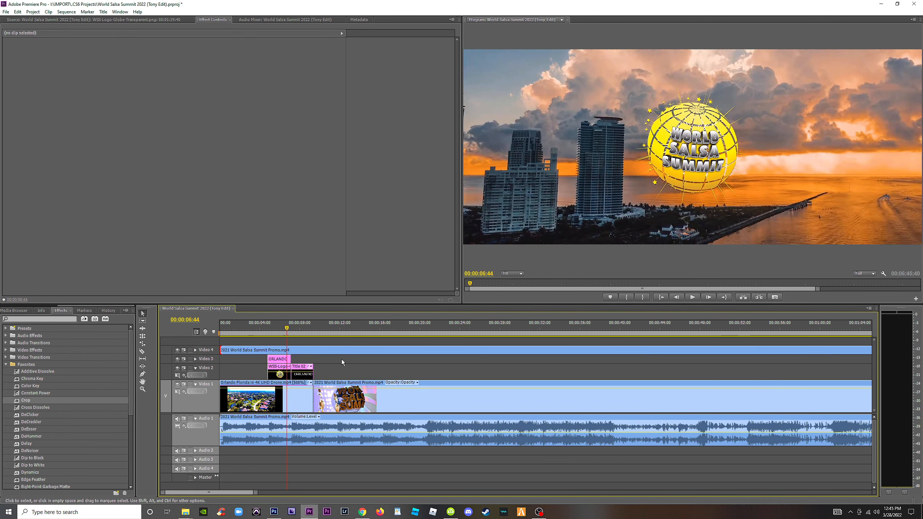
drag(354, 329, 337, 329)
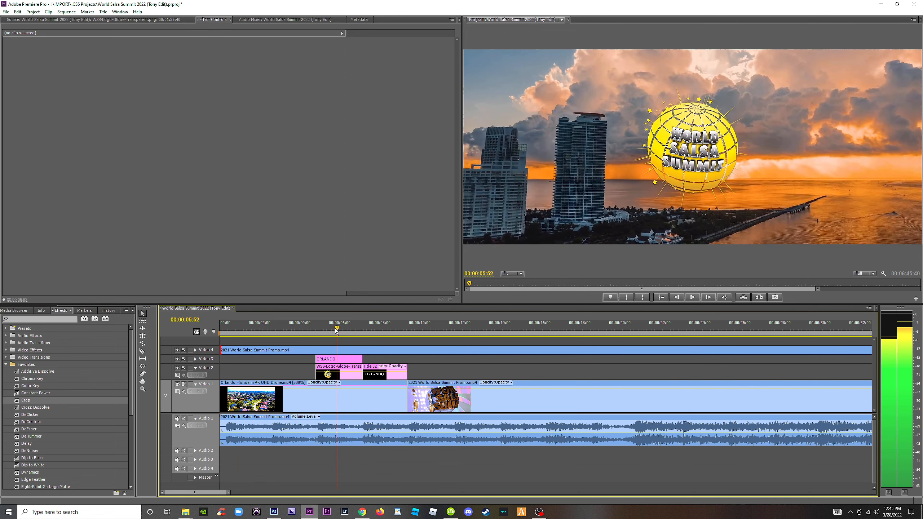
key(ctrl+z)
key(ctrl+z)
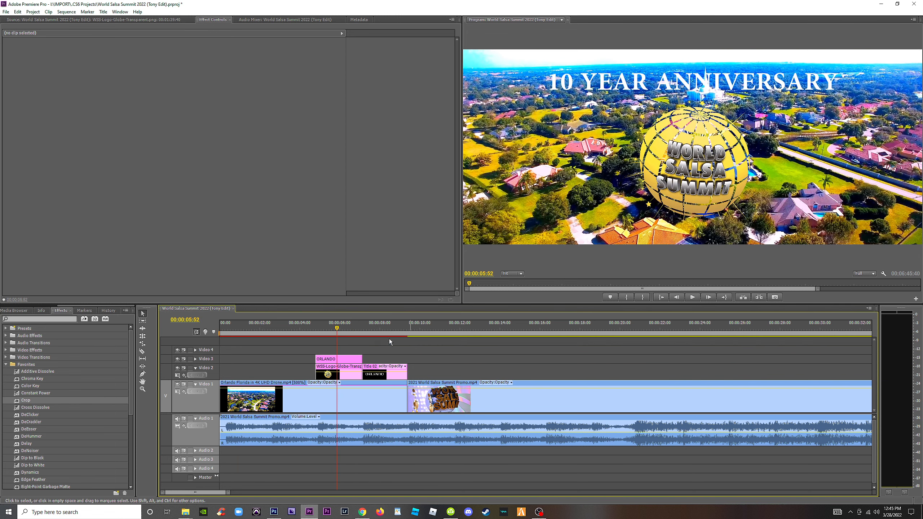
Split the Orlando drone clip on Video 1 where the globe logo and ORLANDO title begin.
drag(336, 329, 344, 328)
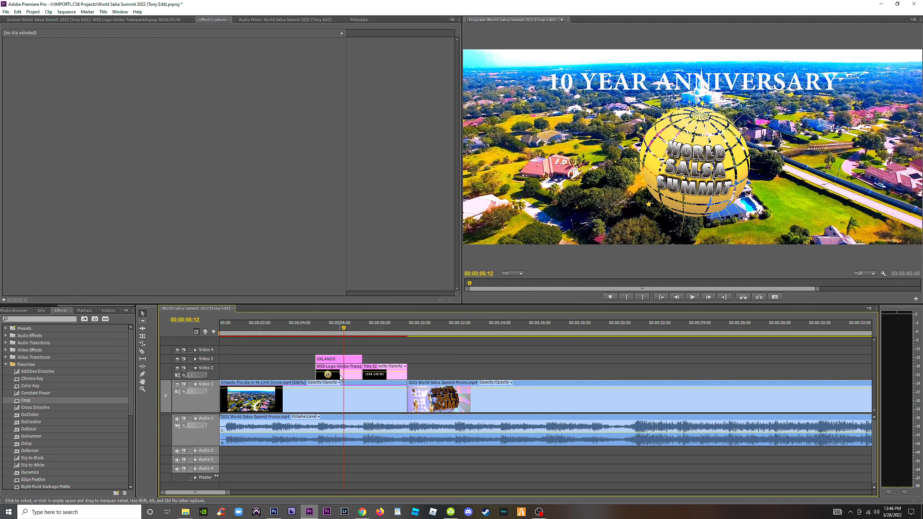
click(349, 359)
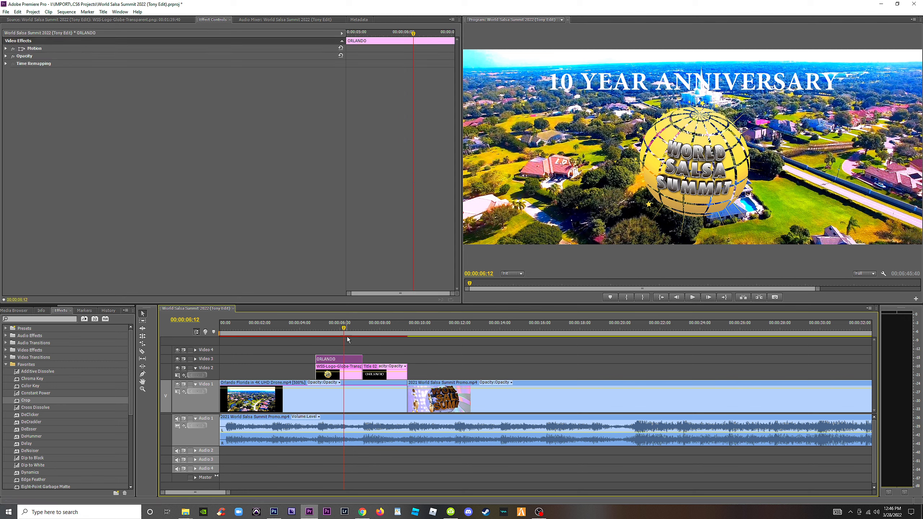
drag(283, 330, 311, 328)
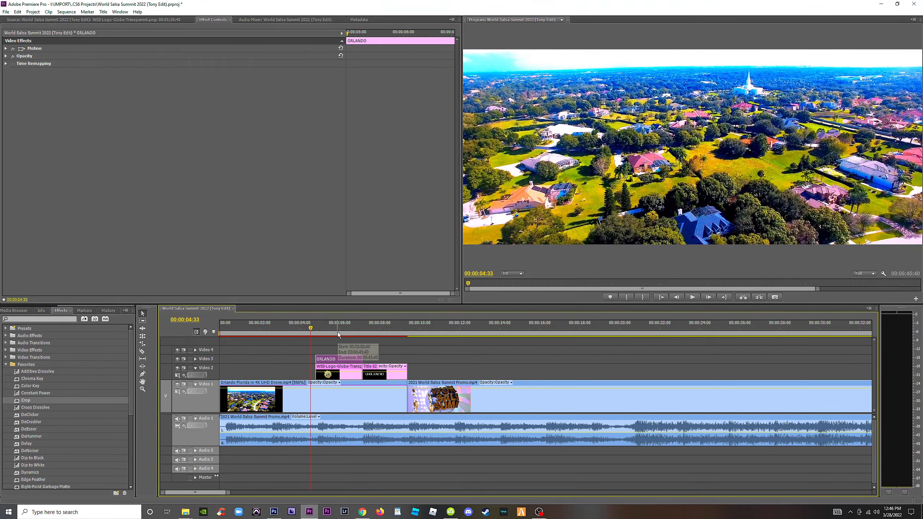
key(=)
key(=)
key(=)
drag(550, 333, 567, 331)
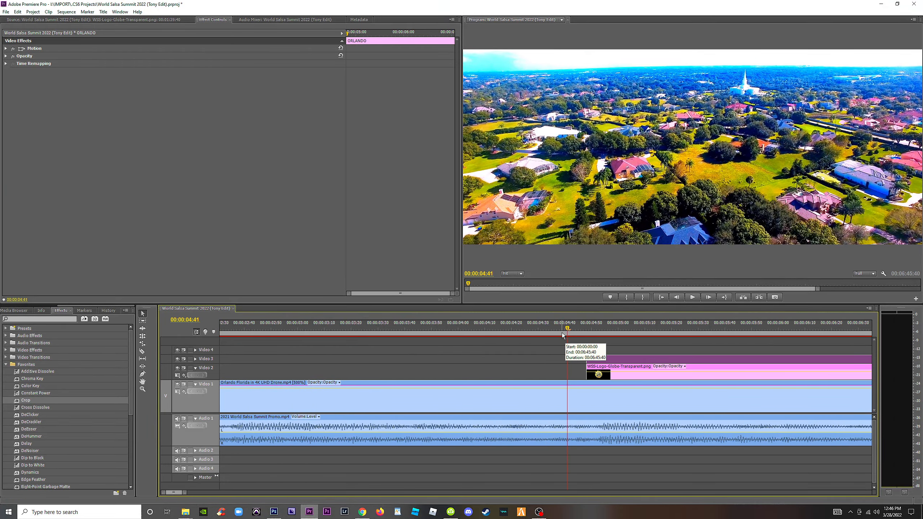
key(c)
click(591, 392)
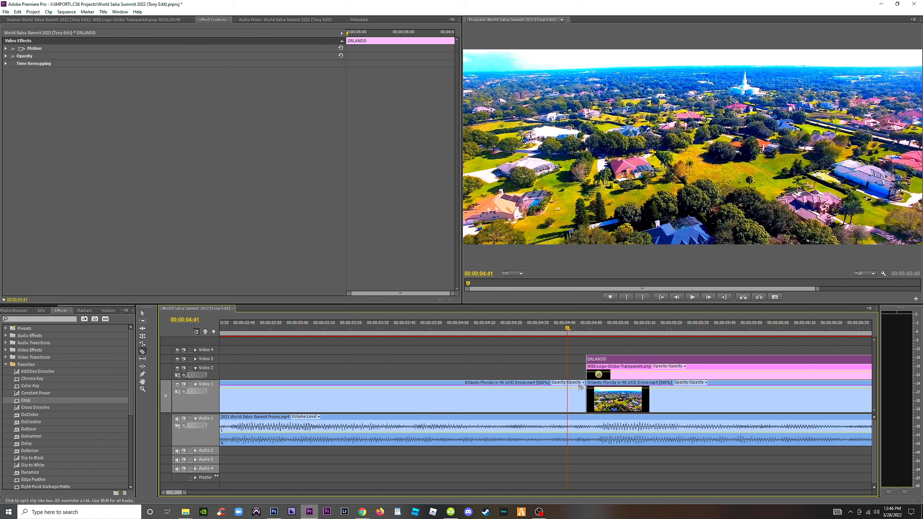
Apply the default Cross Dissolve at the cut between the two Orlando drone clips.
key(v)
click(571, 404)
shift+click(613, 403)
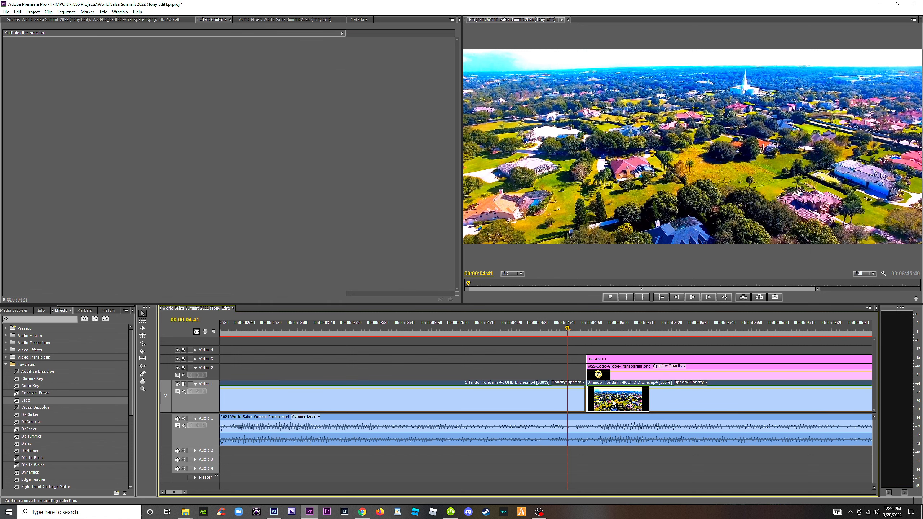
key(ctrl+d)
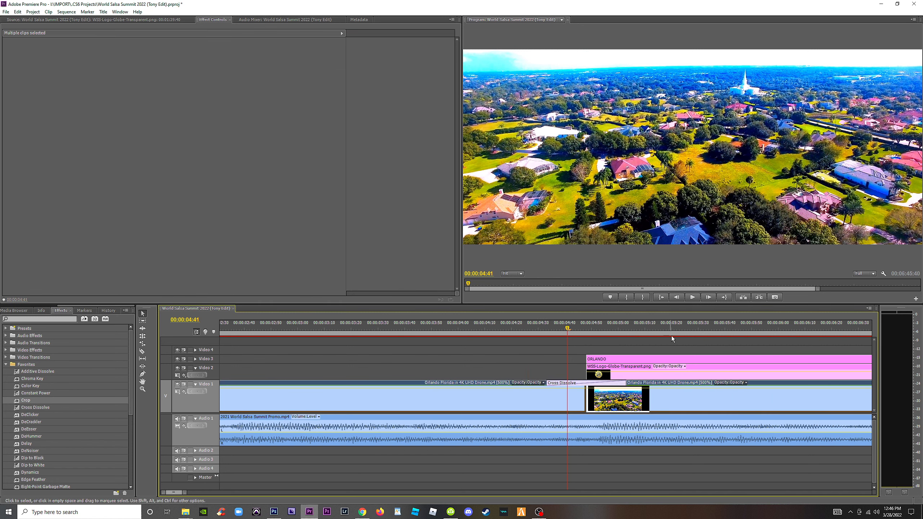
Add Cross Dissolve transitions to the starts of the globe logo clip and the ORLANDO title above it.
click(685, 328)
key(minus)
key(minus)
key(equal)
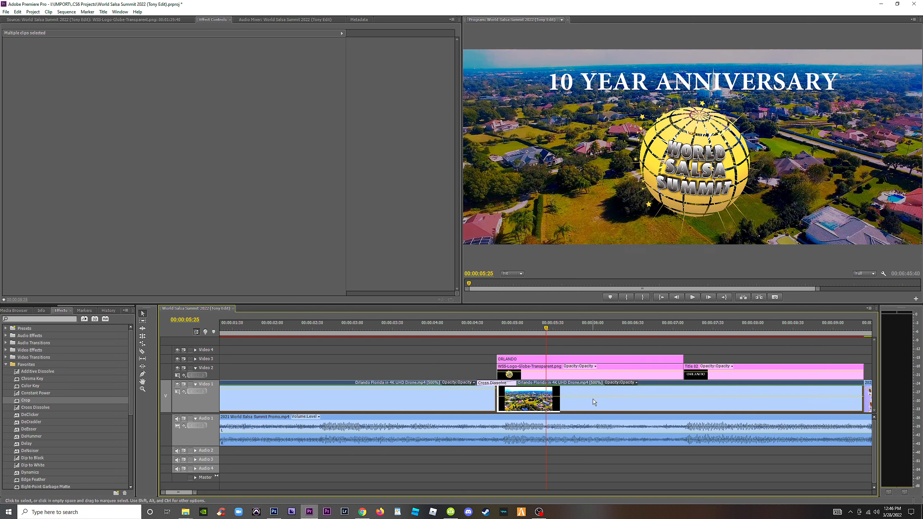
drag(479, 333, 549, 344)
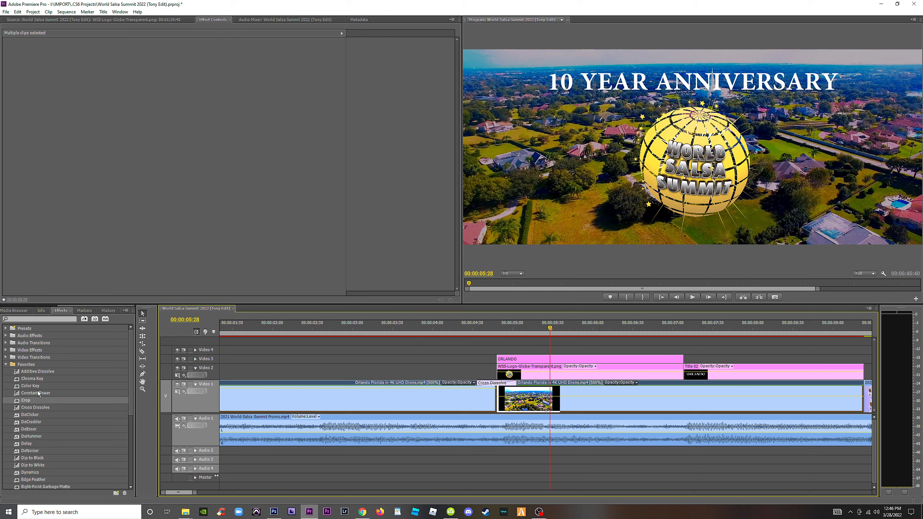
drag(35, 407, 510, 369)
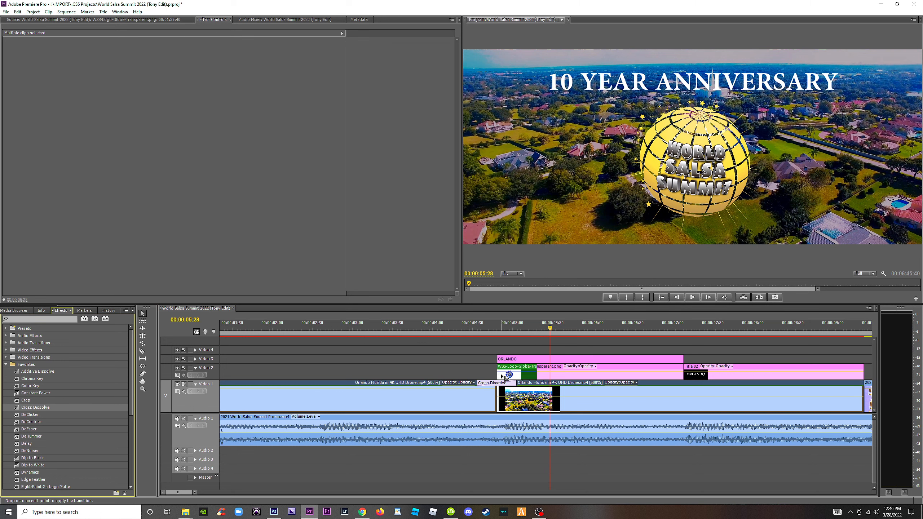
drag(63, 403, 479, 370)
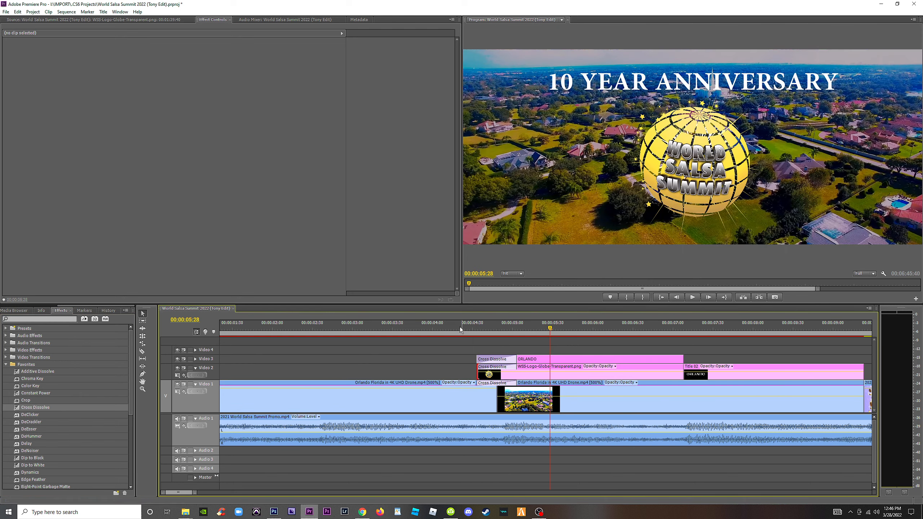
drag(463, 332, 588, 343)
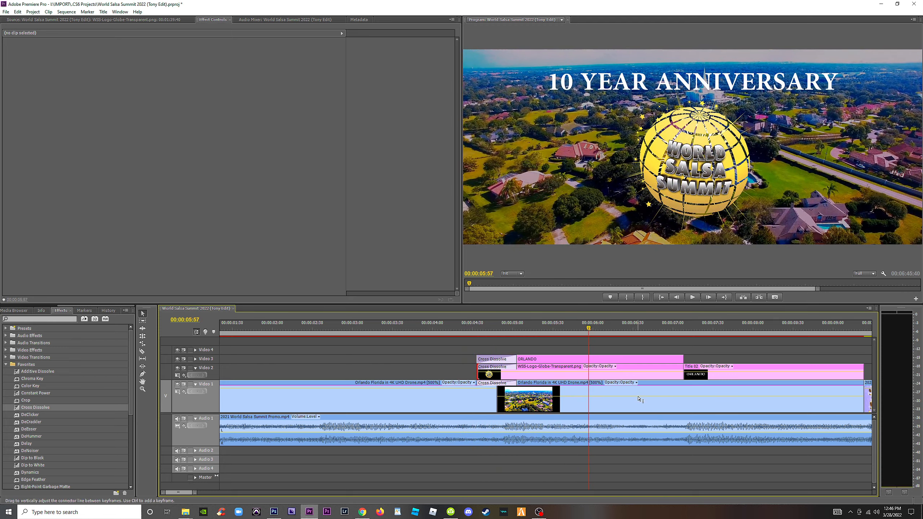
Try darkening the second Orlando drone clip behind the logo by lowering its opacity to about 40.67.
drag(638, 396, 638, 400)
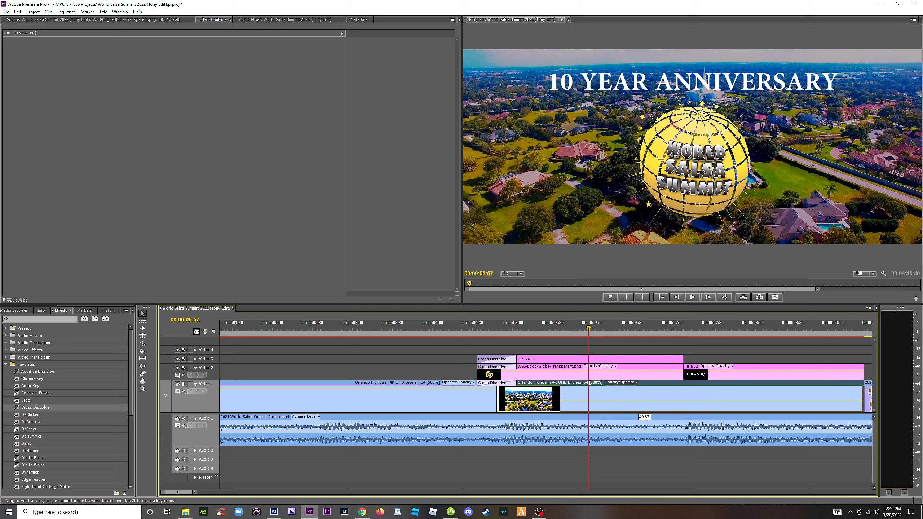
drag(495, 334, 567, 343)
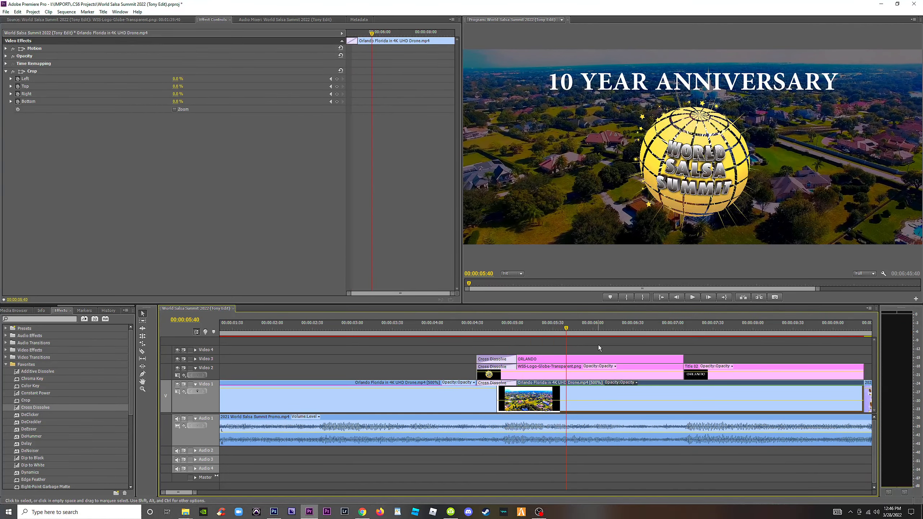
key(minus)
key(minus)
key(equal)
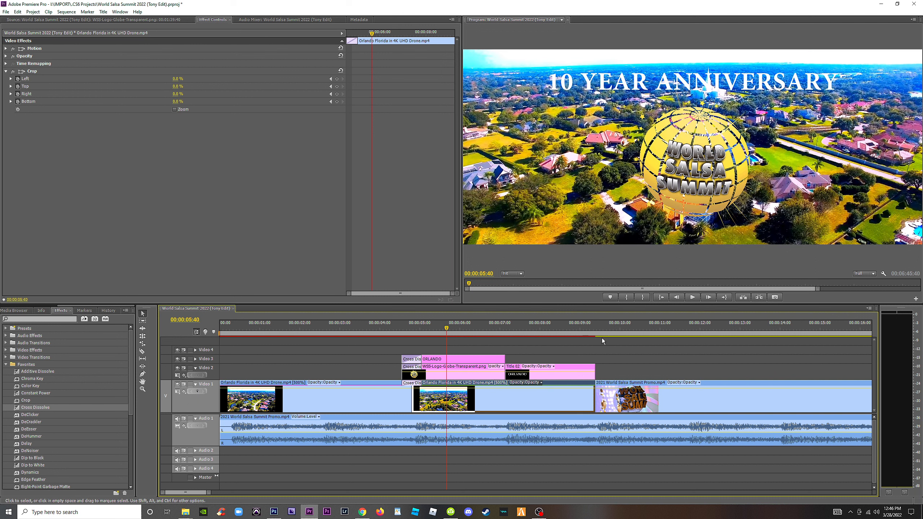
Apply the Fast Color Corrector effect to the second Orlando drone clip behind the logo.
click(615, 352)
click(516, 396)
scroll(57, 451, down, 3)
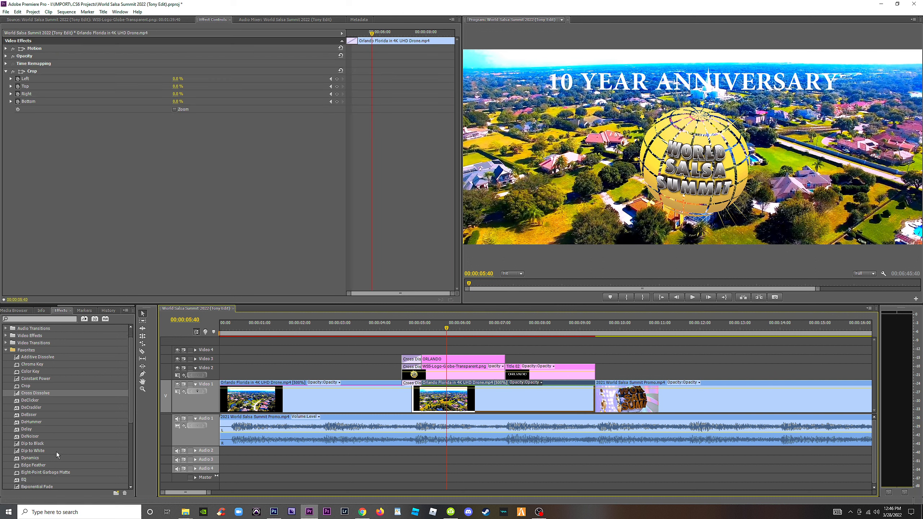
drag(37, 444, 465, 412)
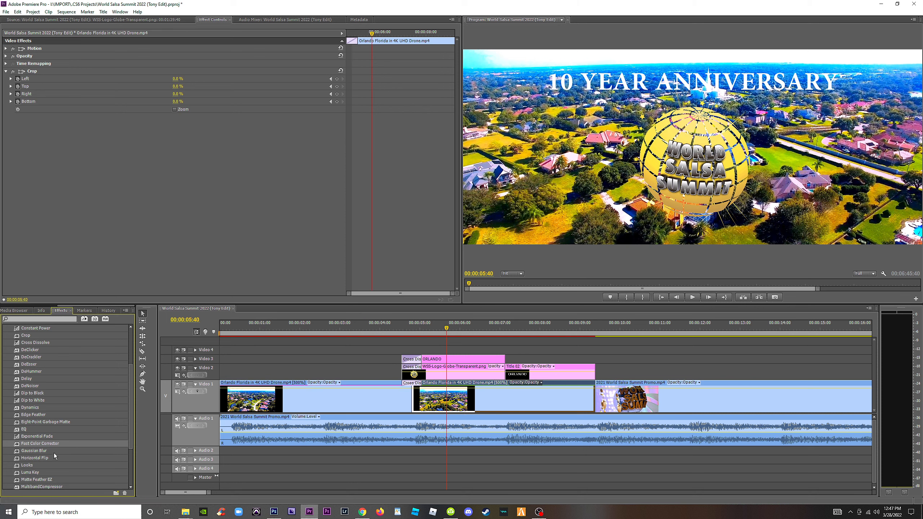
drag(64, 437, 446, 409)
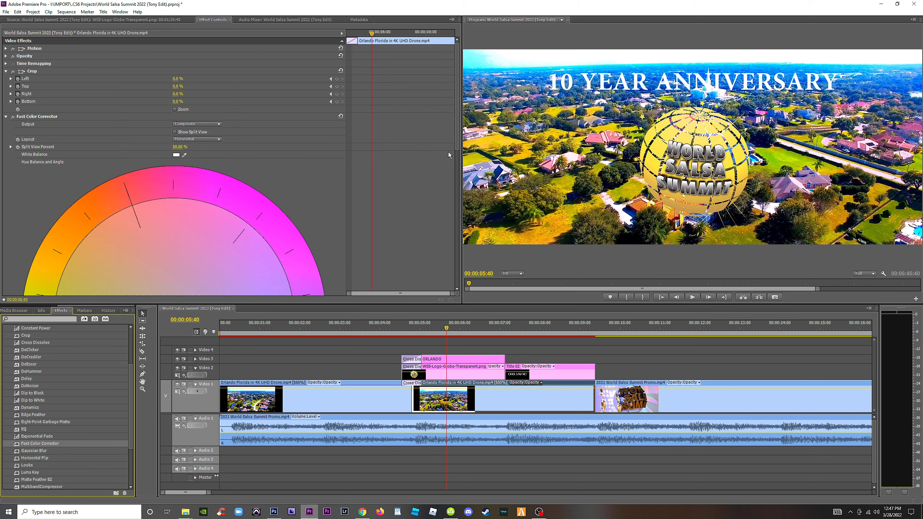
Darken the second Orlando drone clip with input black about 36, input gray about 0.6 and output white about 205.
drag(457, 137, 457, 274)
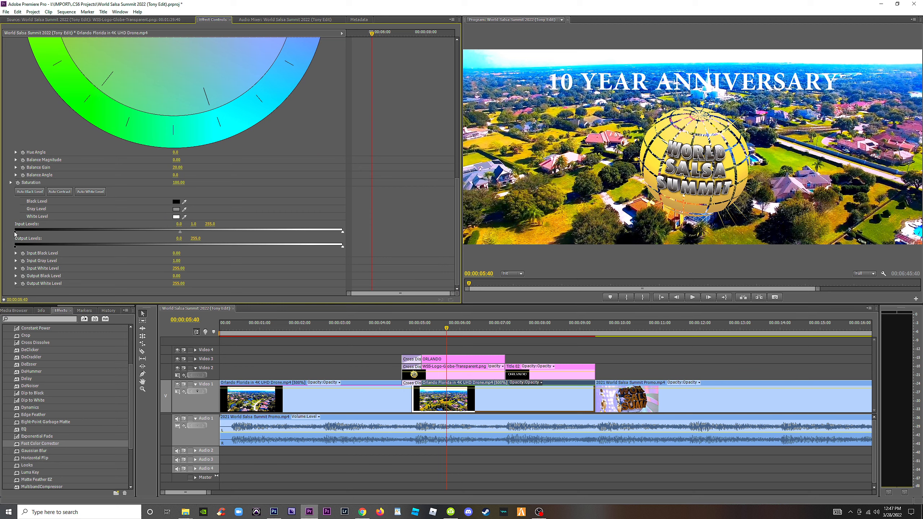
drag(15, 234, 92, 240)
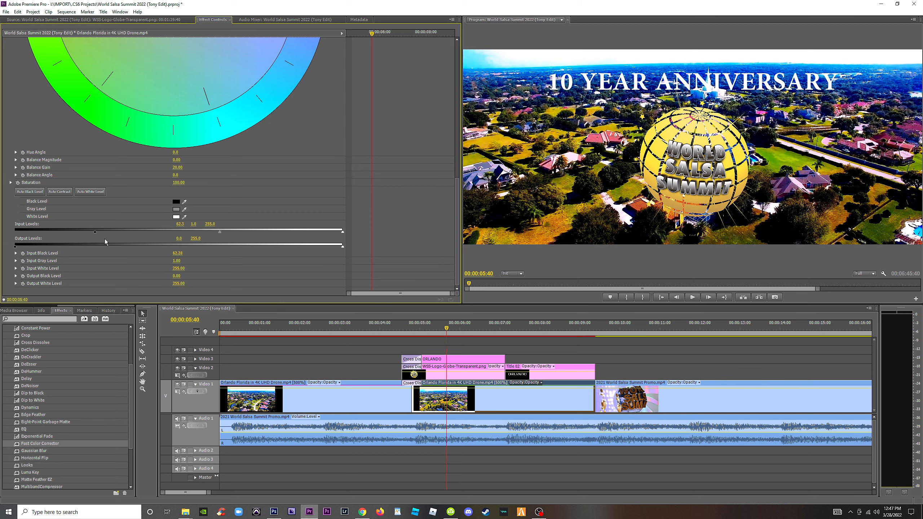
drag(211, 235, 204, 236)
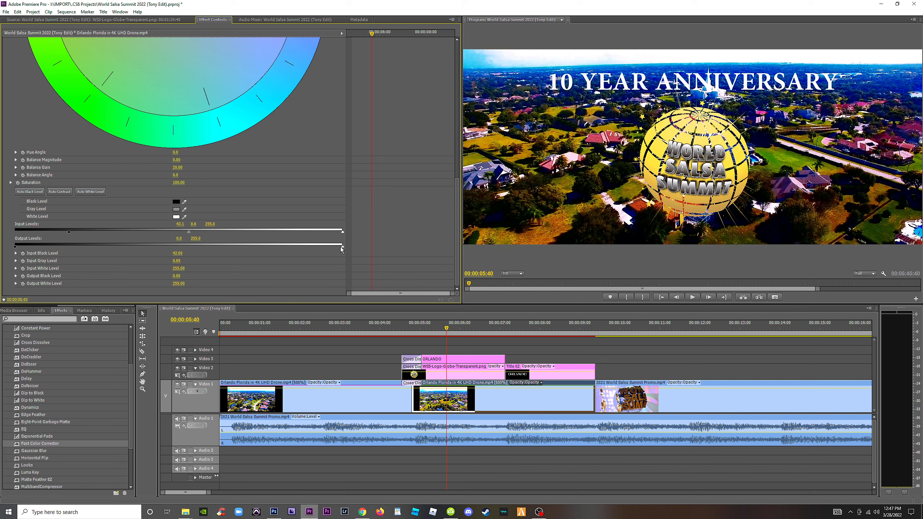
drag(319, 246, 275, 244)
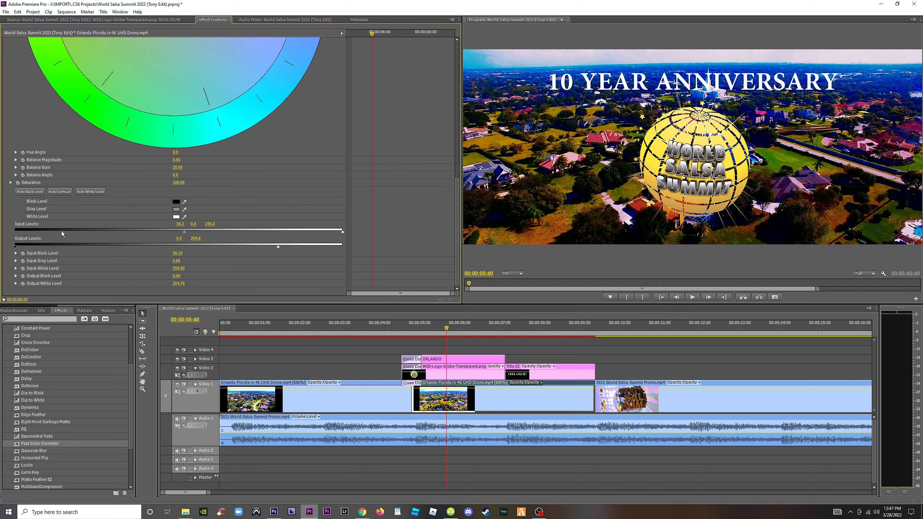
Apply Fast Color Corrector to the globe logo clip, set its saturation to 200, and play back the result.
click(461, 378)
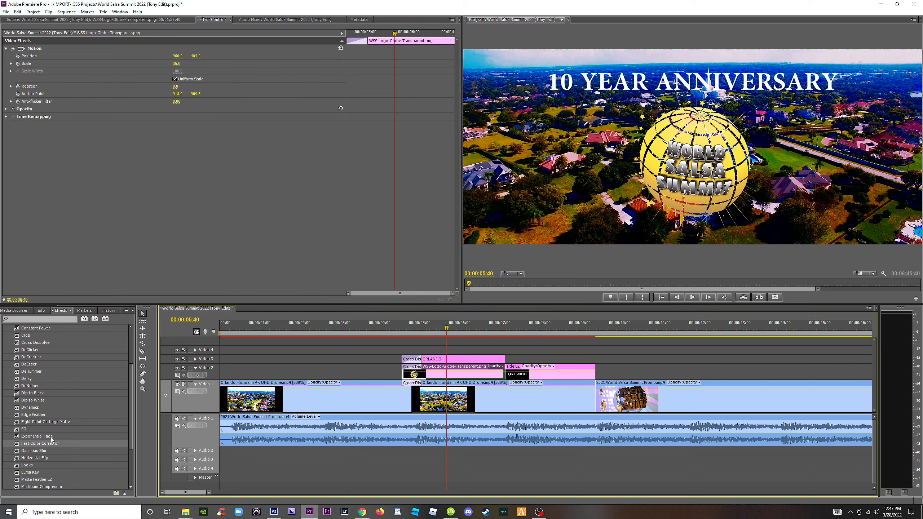
drag(52, 441, 456, 369)
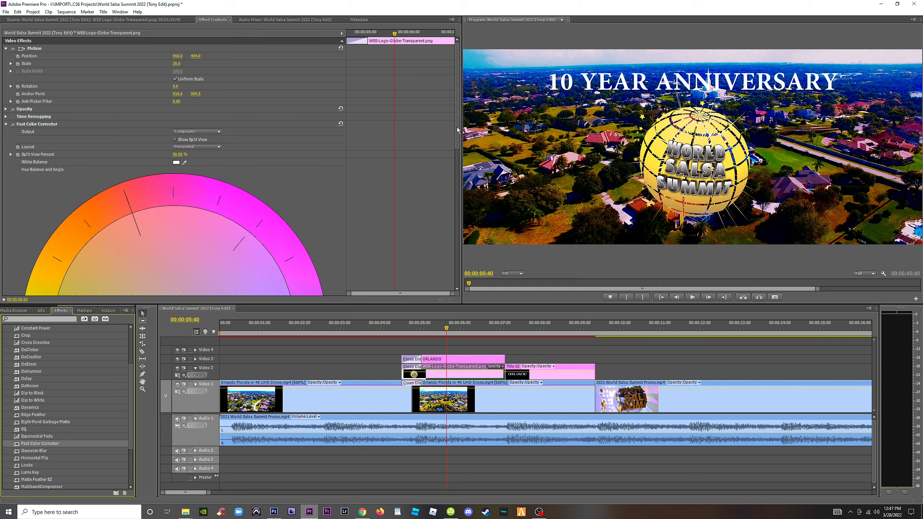
scroll(368, 290, down, 10)
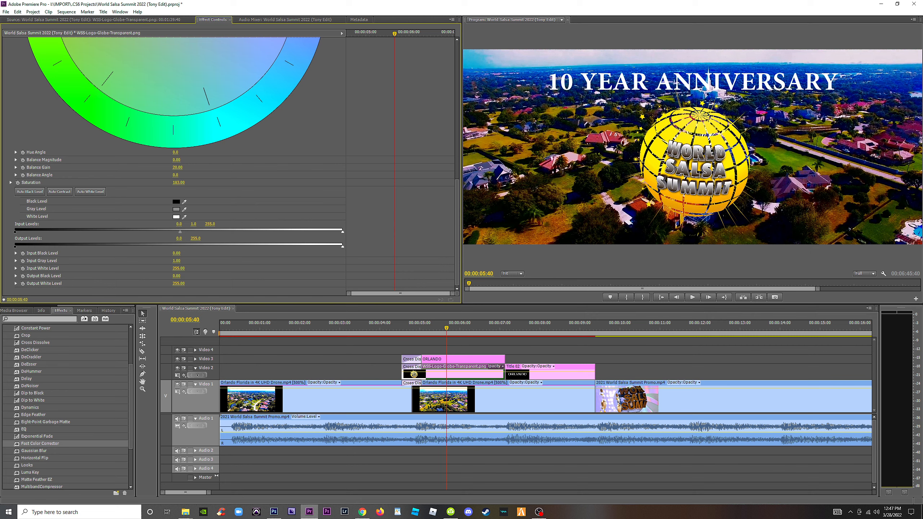
click(182, 183)
key(space)
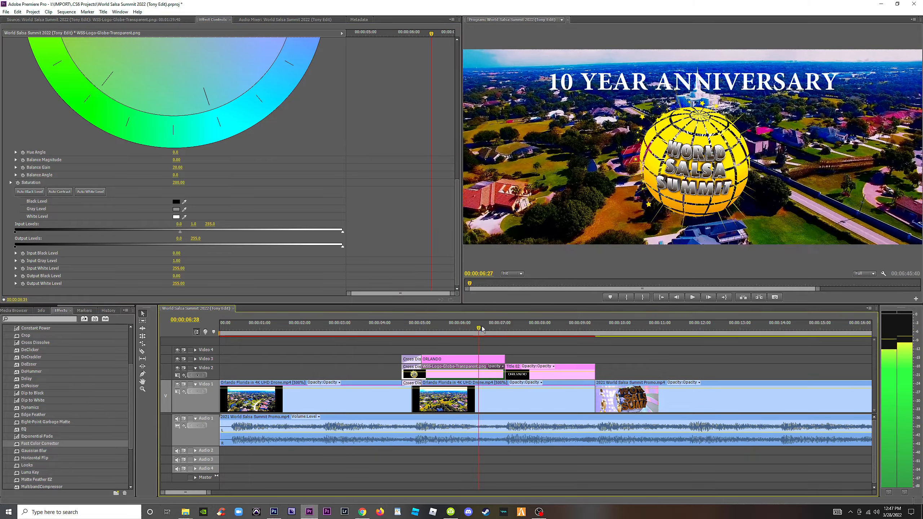
drag(482, 327, 459, 340)
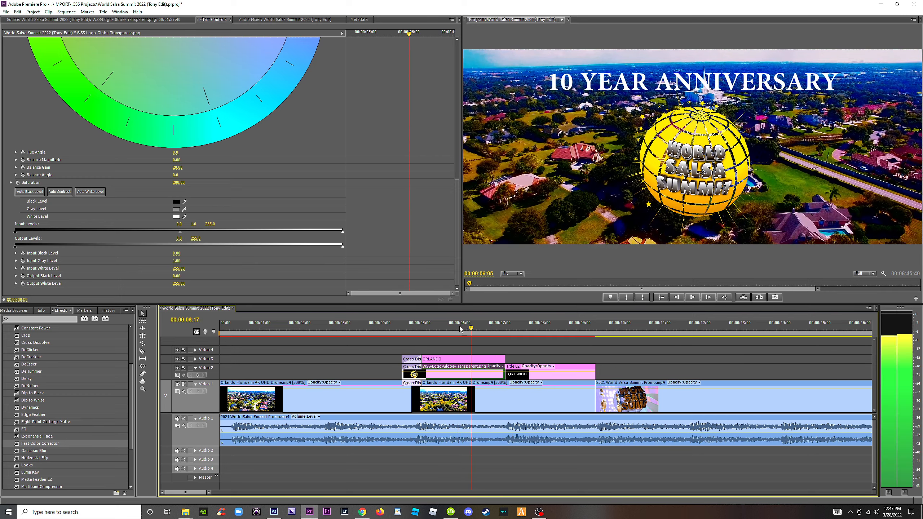
Set the Fast Color Corrector saturation of the second Orlando drone clip to 50 and preview the section around the logo.
click(477, 403)
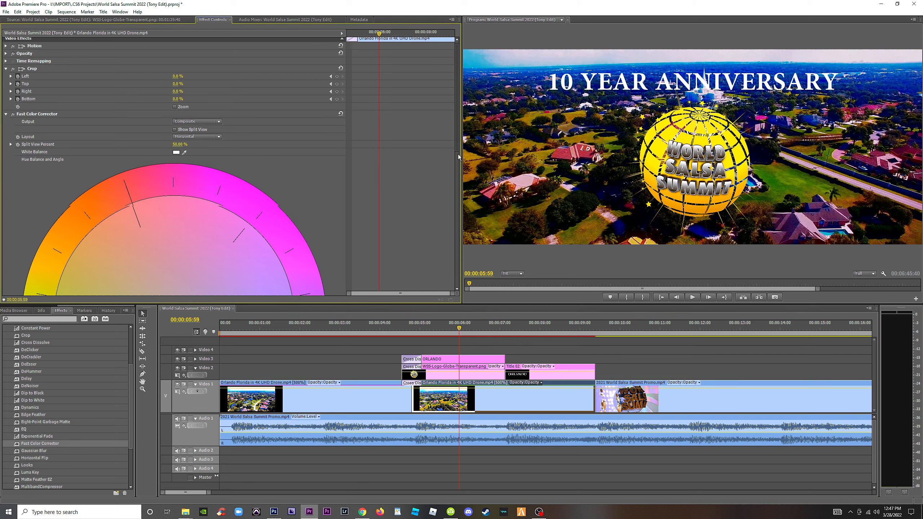
scroll(182, 186, down, 10)
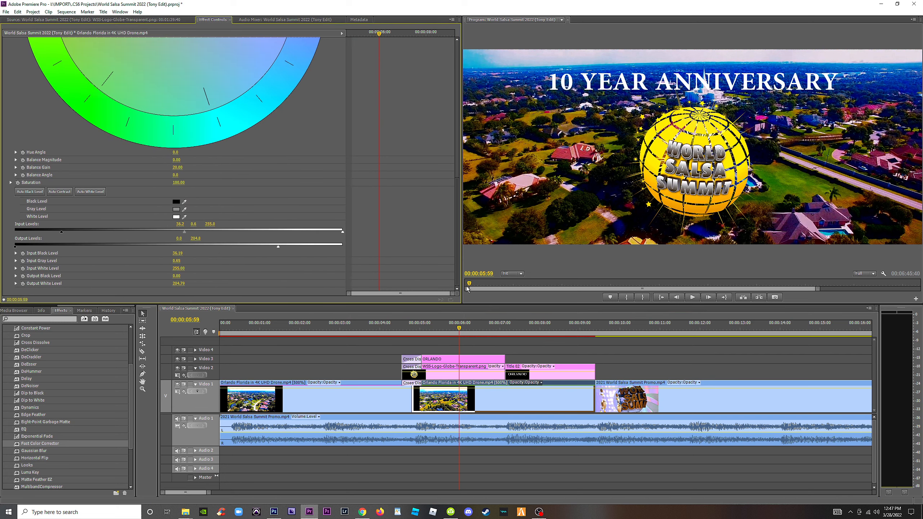
click(181, 183)
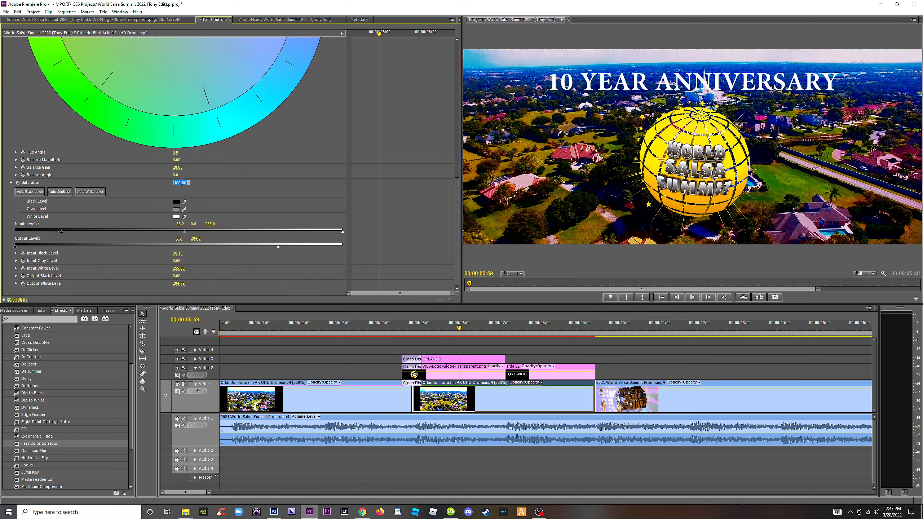
text(50)
key(Return)
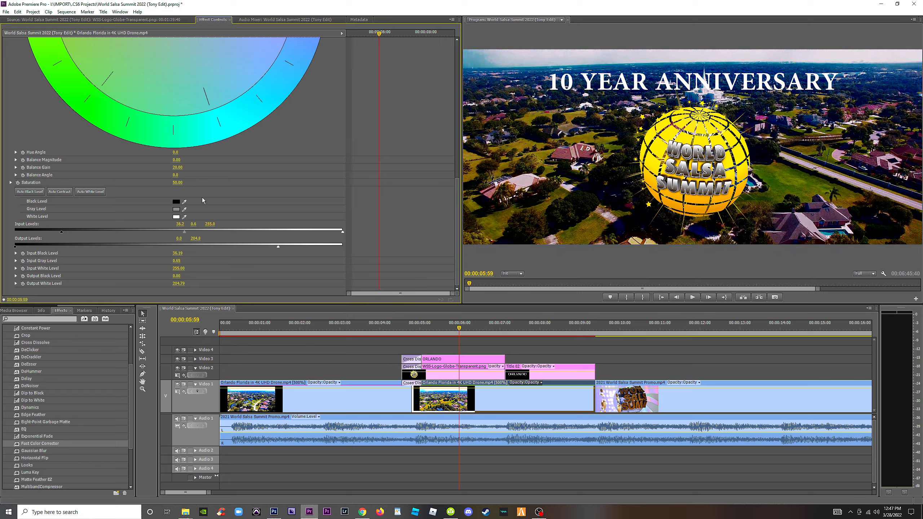
click(414, 331)
drag(414, 331, 443, 361)
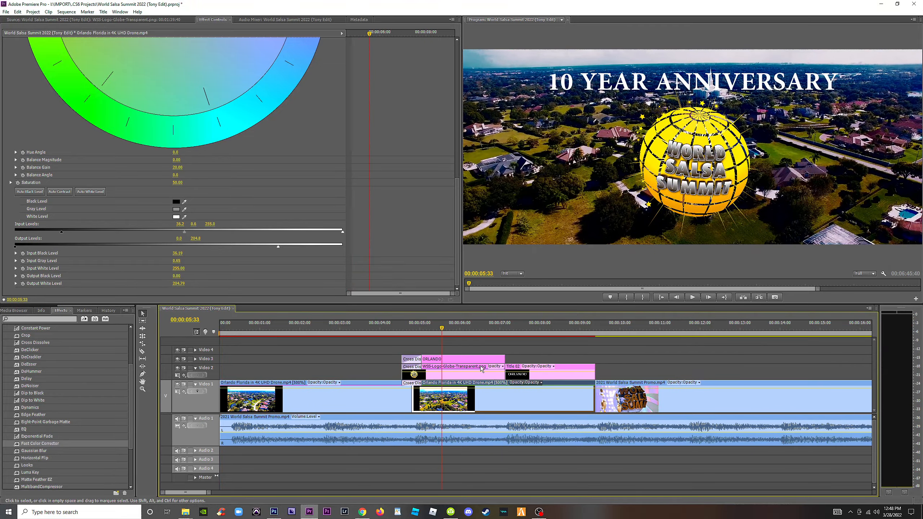
Move the globe logo clip and the Title 02 clip up from Video 2 to Video 4, keeping their timing.
click(459, 369)
drag(460, 369, 460, 349)
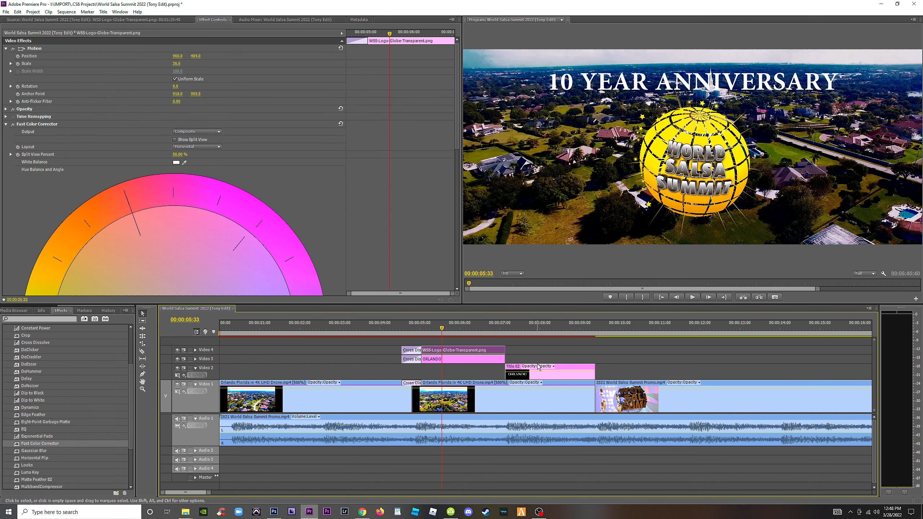
drag(538, 367, 536, 350)
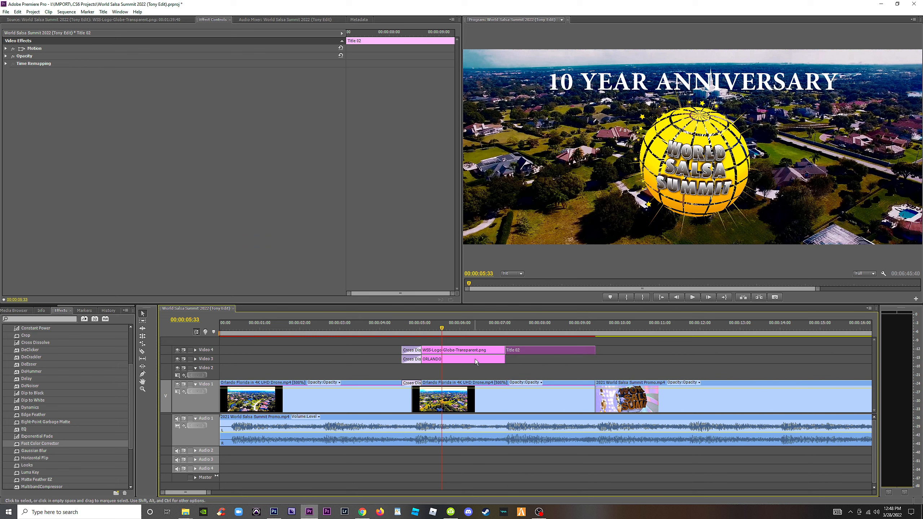
Duplicate the second Orlando drone clip onto Video 2, extend its start to match the logo's, and add a Cross Dissolve at its beginning.
click(481, 386)
drag(477, 385, 476, 373)
drag(410, 376, 401, 376)
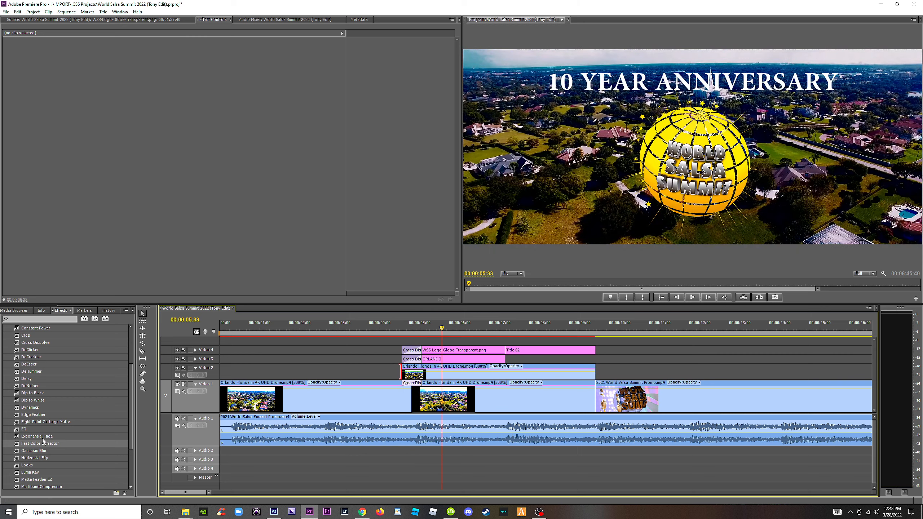
drag(42, 342, 411, 377)
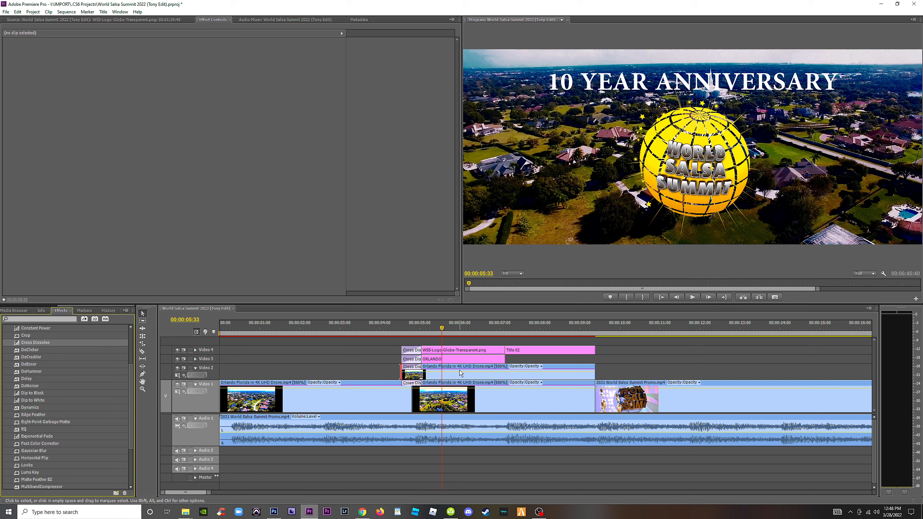
Check the file properties of the 10 YEAR ANNIVERSARY title clip on Video 3.
click(452, 359)
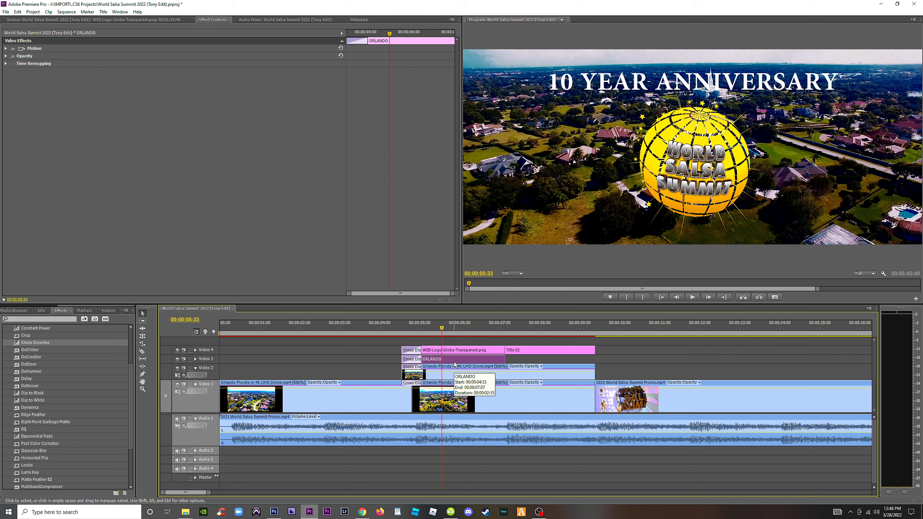
right_click(454, 362)
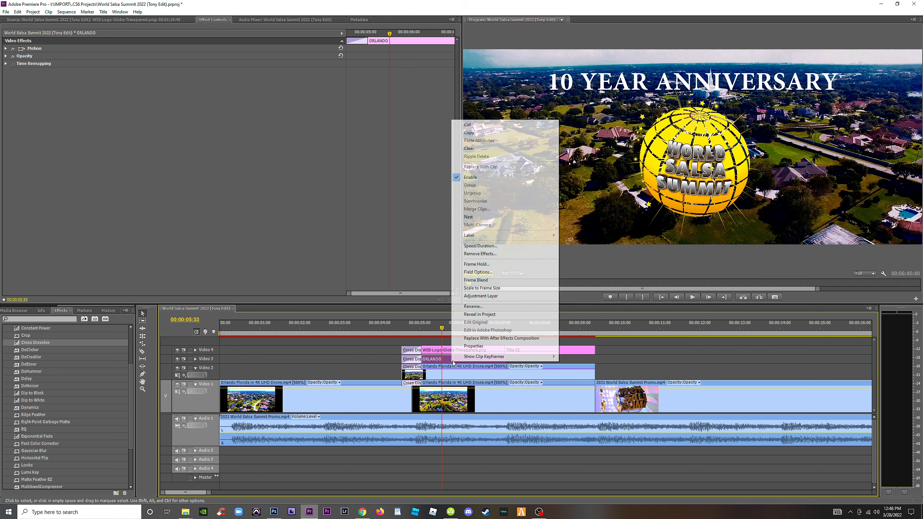
right_click(431, 361)
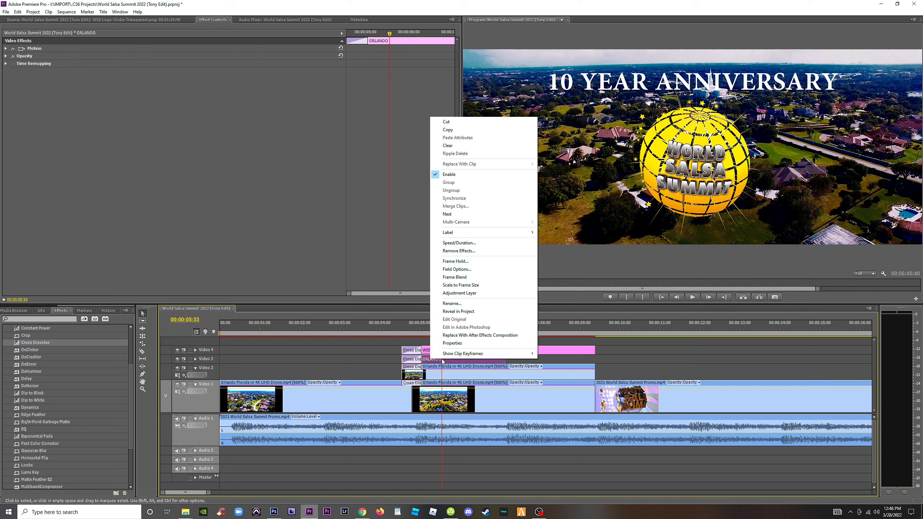
click(459, 344)
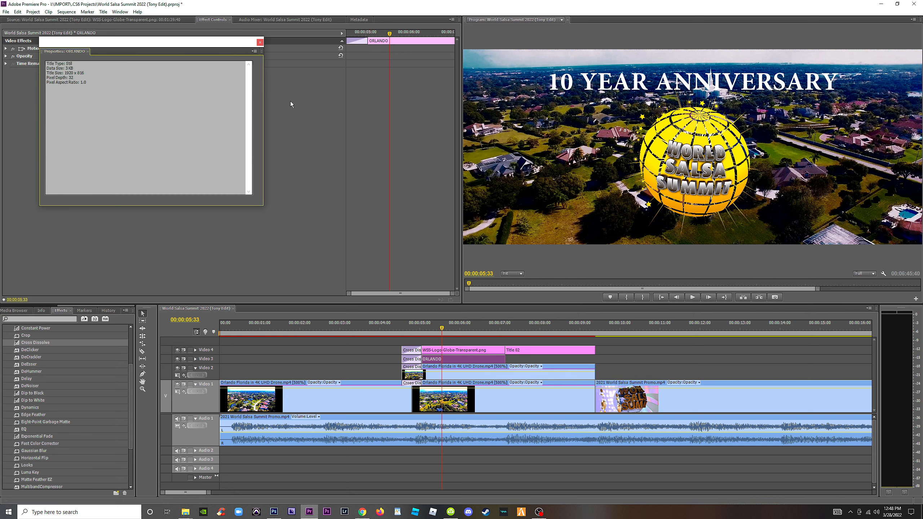
click(260, 43)
Try the Multiply blend mode on the 10 YEAR ANNIVERSARY title, set it to Overlay instead, and preview another frame.
click(5, 56)
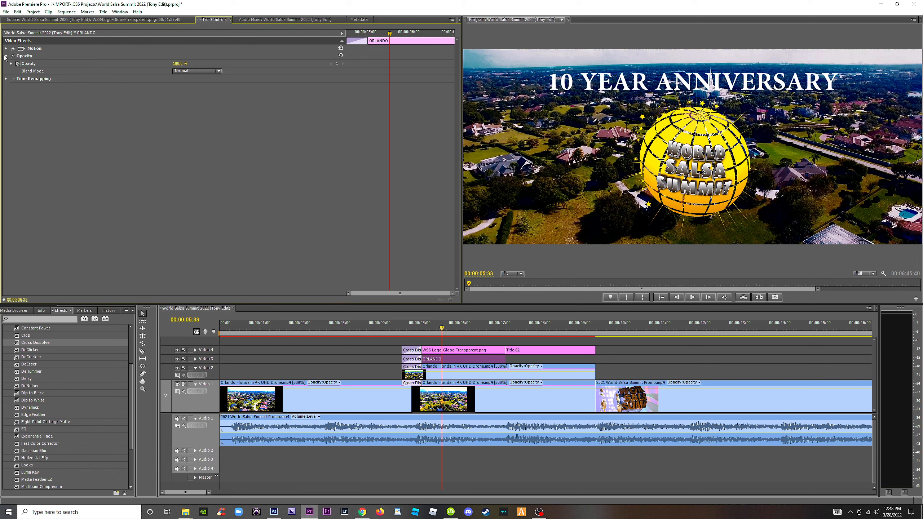
click(204, 71)
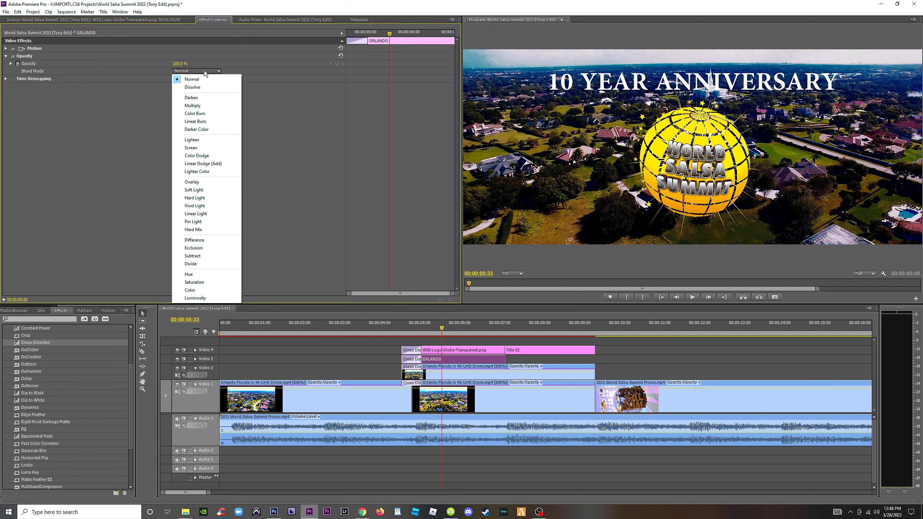
click(200, 106)
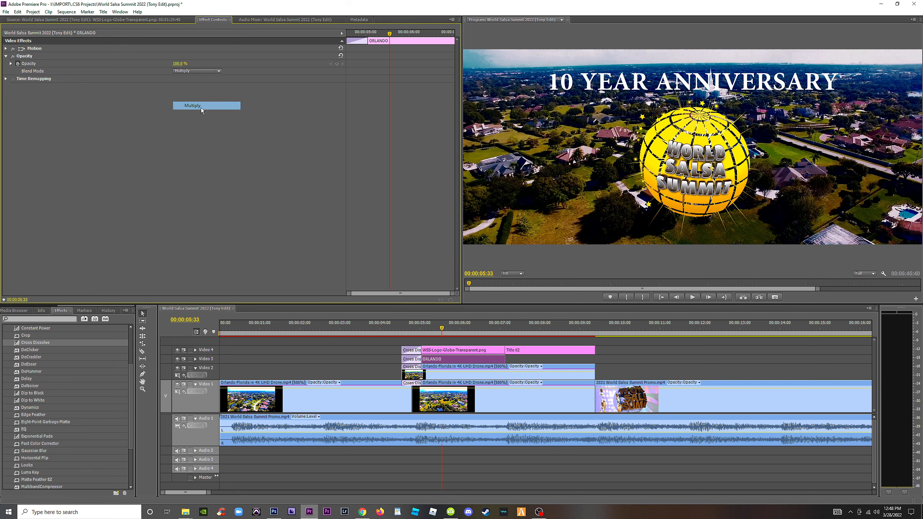
click(196, 71)
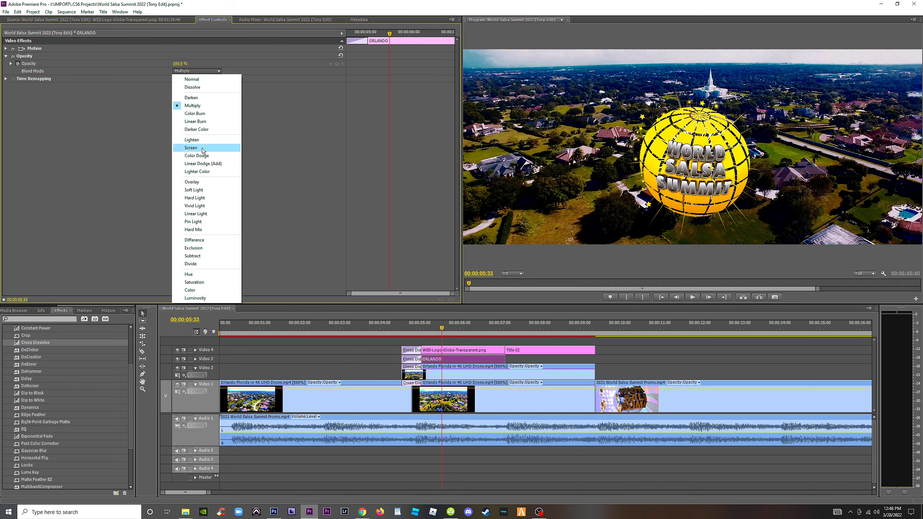
click(204, 181)
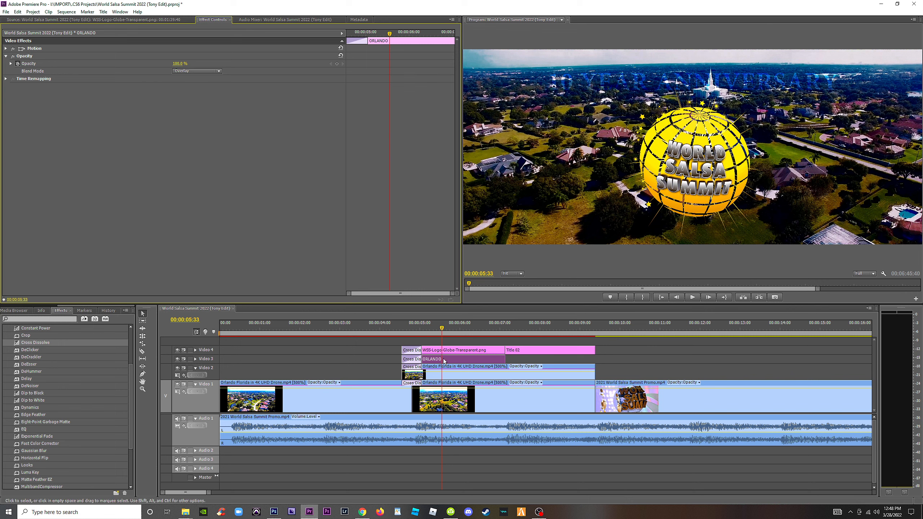
click(449, 329)
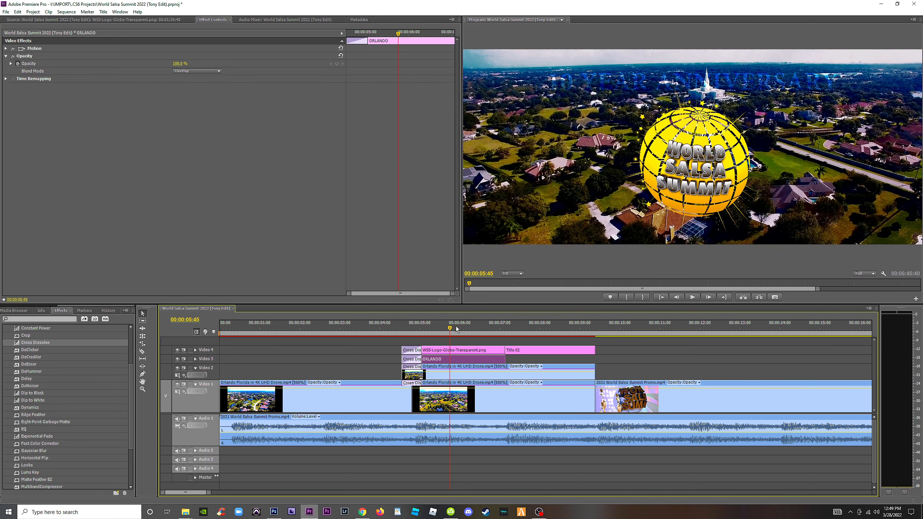
Brighten the duplicated drone clip on Video 2 with Fast Color Corrector, using input black 0 and input gray about 2.65.
click(609, 370)
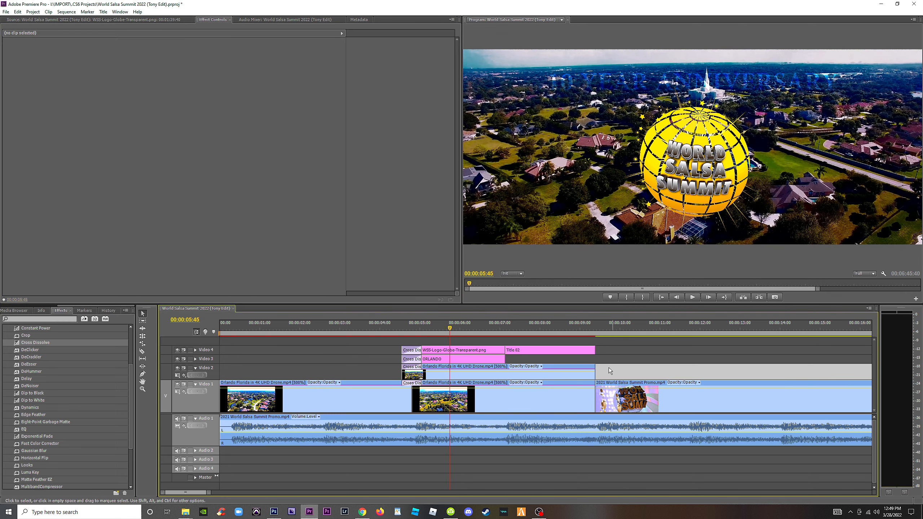
click(526, 375)
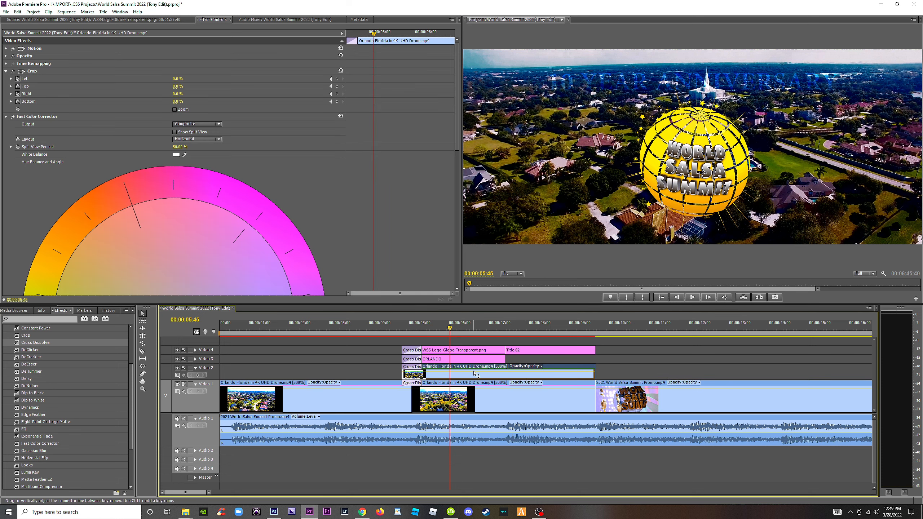
drag(457, 145, 457, 283)
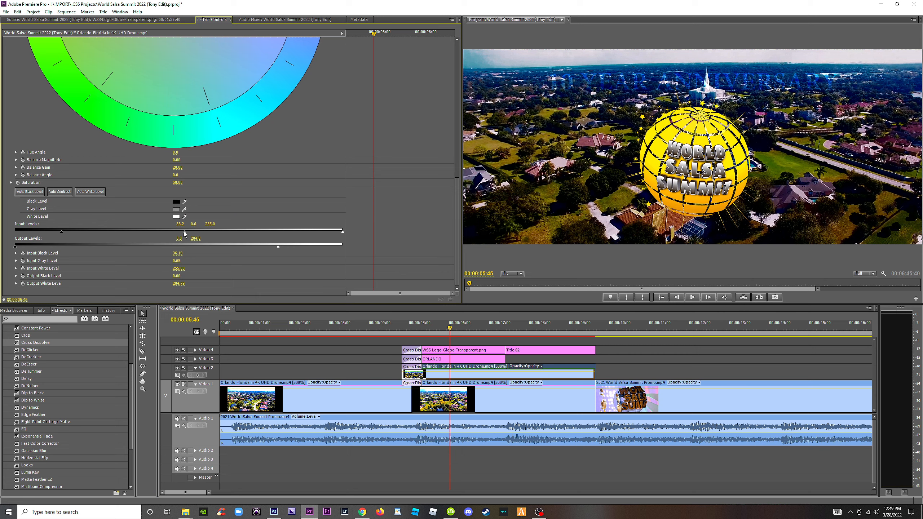
drag(223, 231, 256, 232)
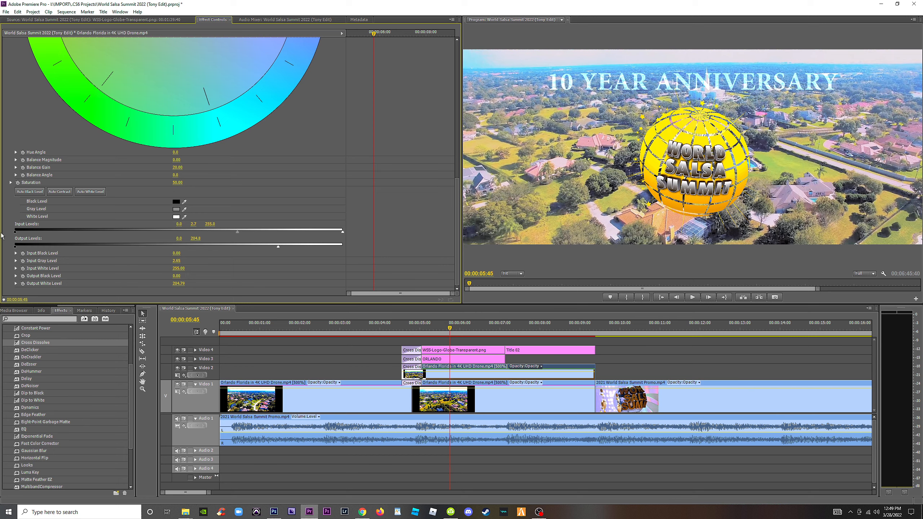
Examine the clip options and available blend modes for the 10 YEAR ANNIVERSARY title and the duplicated drone clip beneath it.
right_click(458, 369)
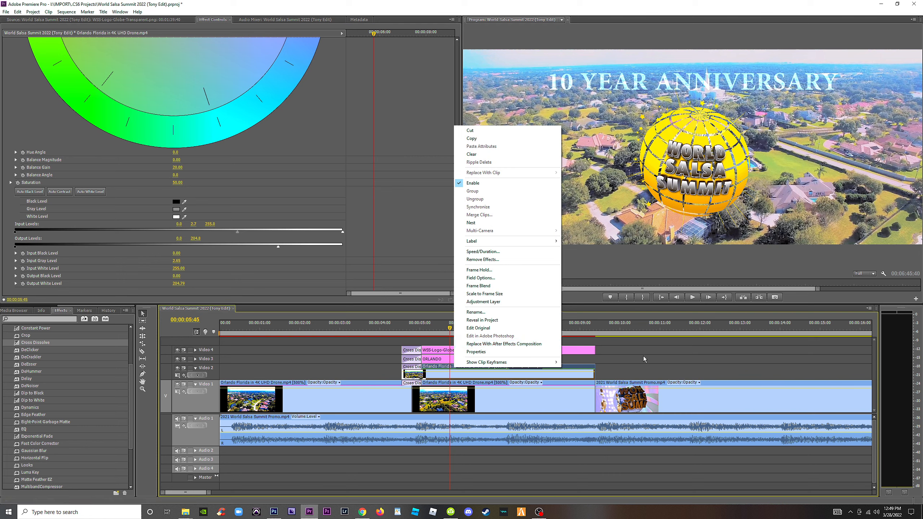
click(614, 359)
click(453, 375)
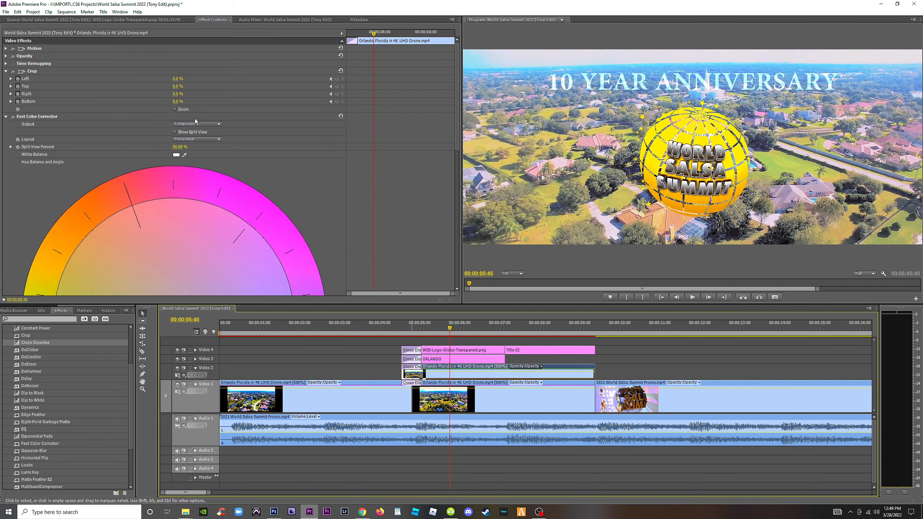
click(452, 362)
click(215, 71)
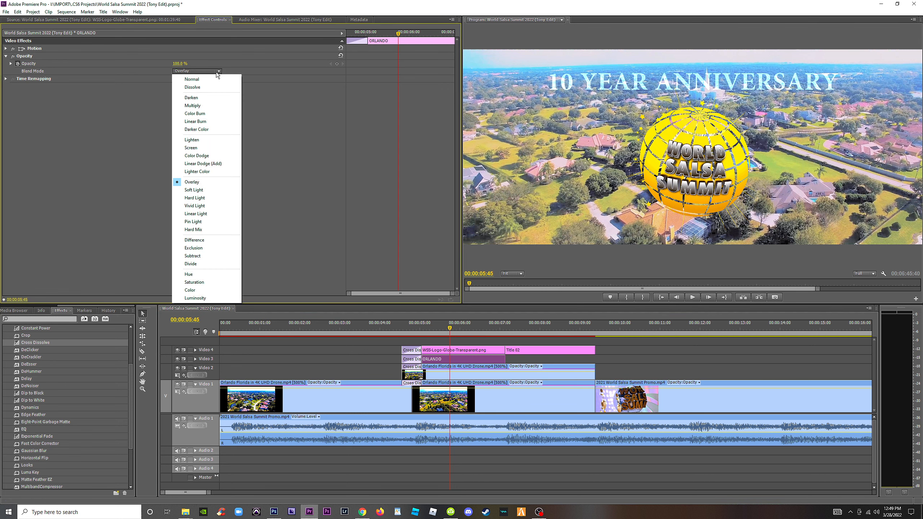
click(52, 95)
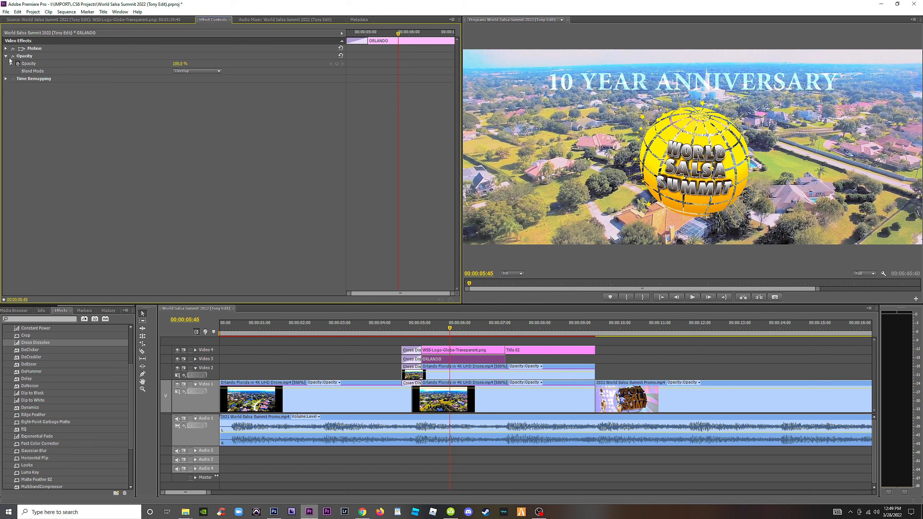
click(184, 70)
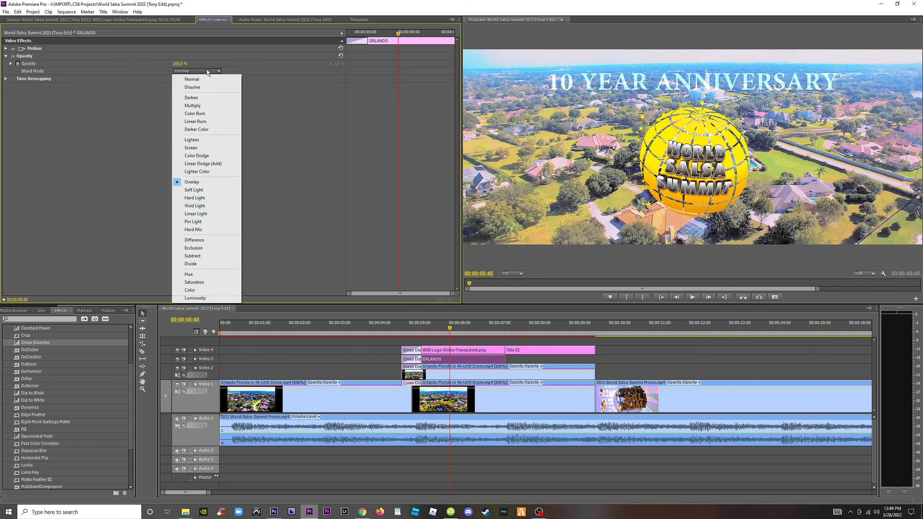
click(104, 105)
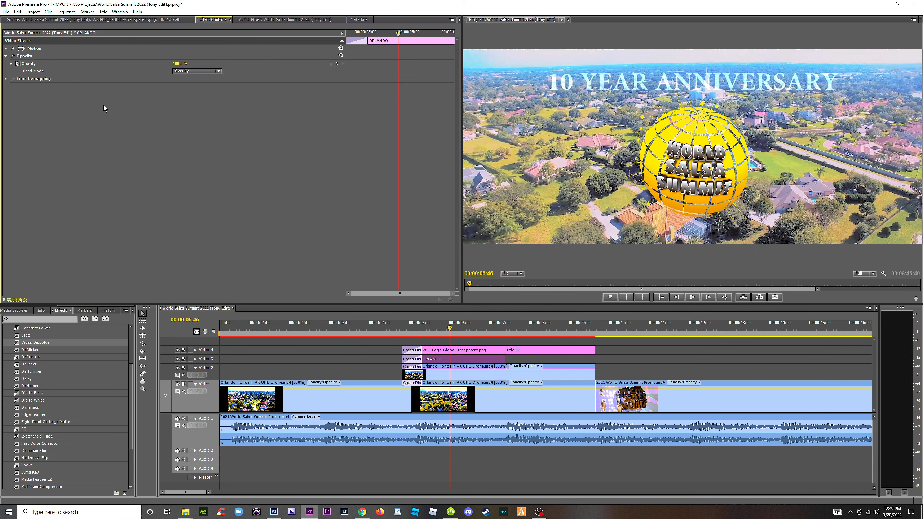
click(460, 378)
shift+click(457, 359)
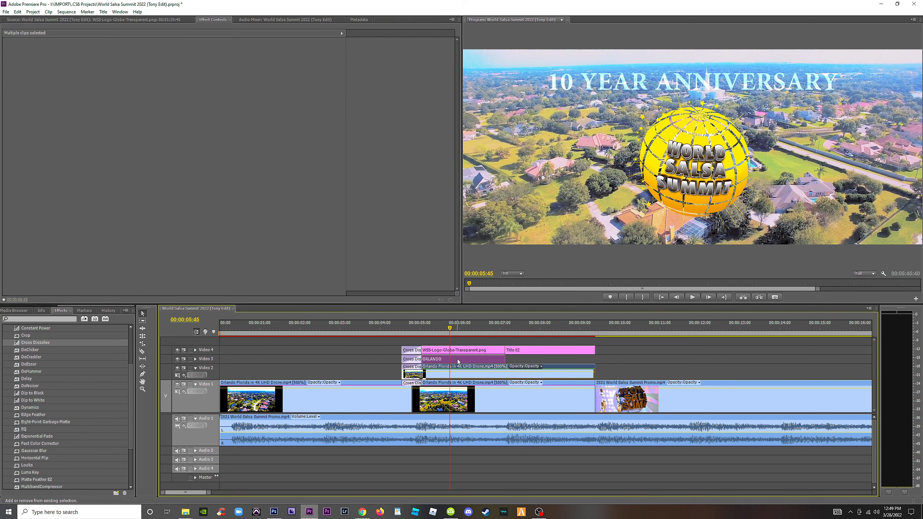
click(473, 365)
right_click(464, 377)
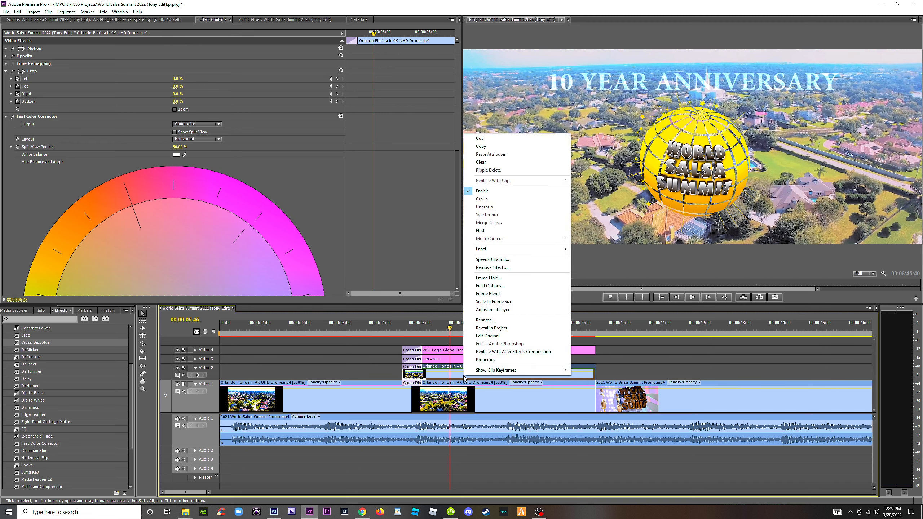
click(6, 56)
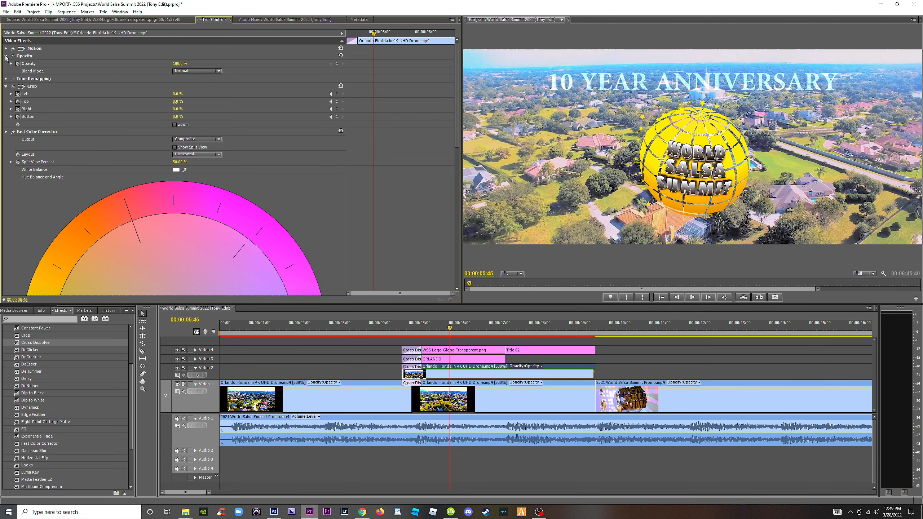
click(205, 71)
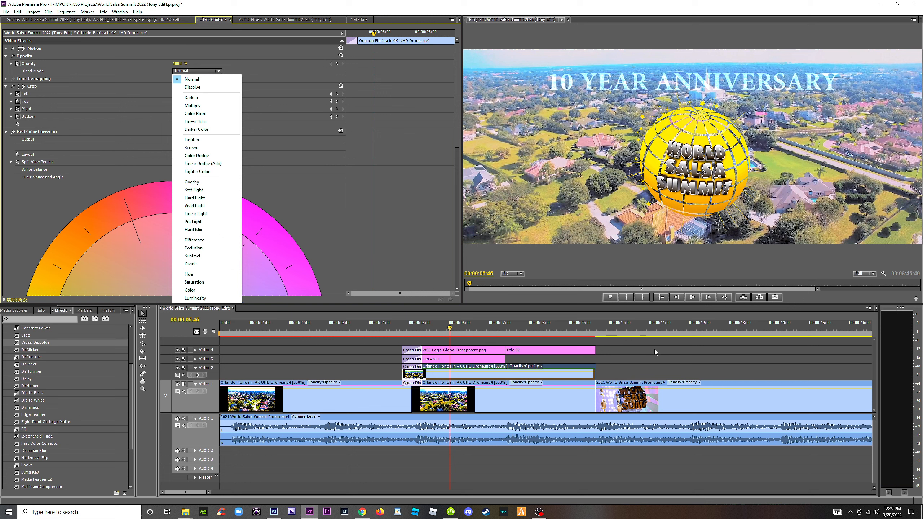
click(654, 360)
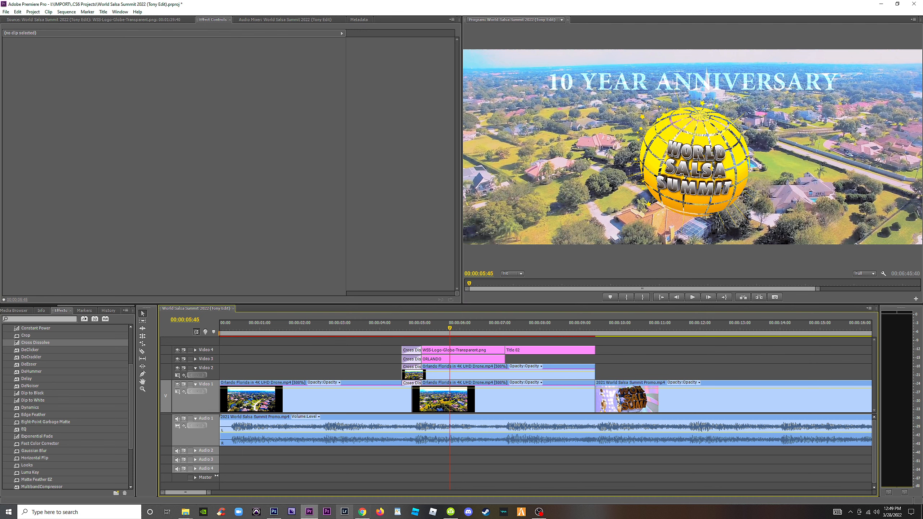
Switch to Chrome and bring up the World Salsa Summit website.
mouse_move(357, 513)
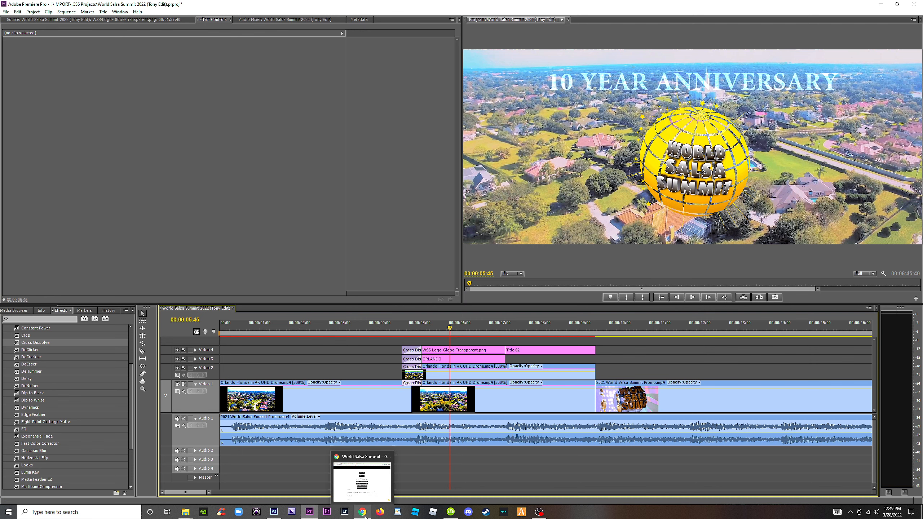
click(366, 514)
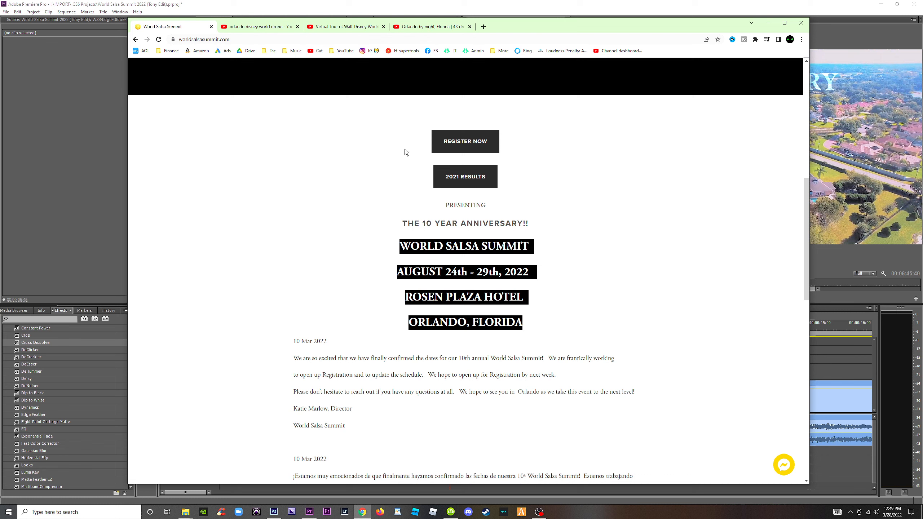
Search YouTube for "adobe how to make video inside text".
click(349, 29)
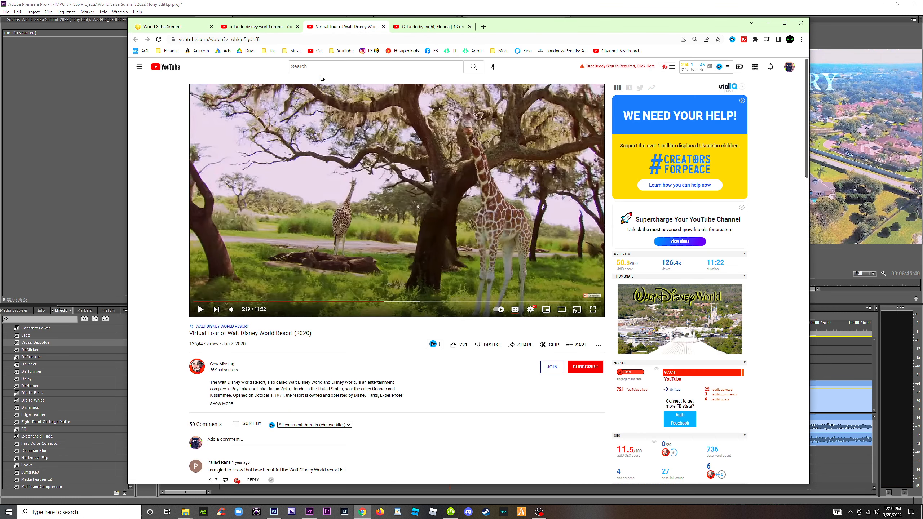
click(324, 67)
text(a)
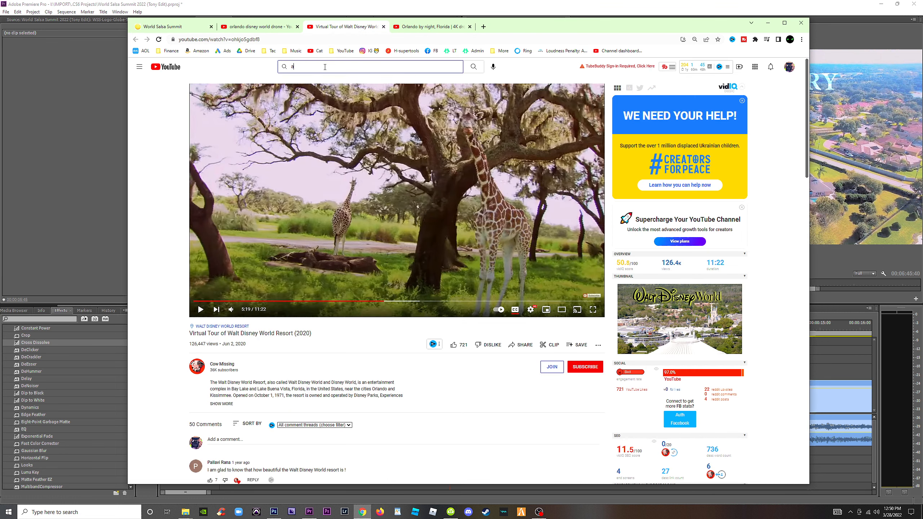
text(dobe how to mak)
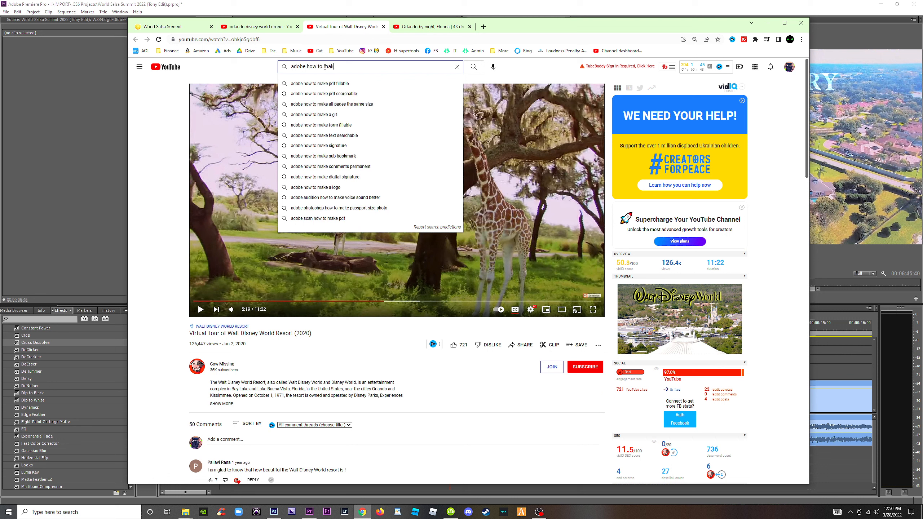
text(e )
text(vid)
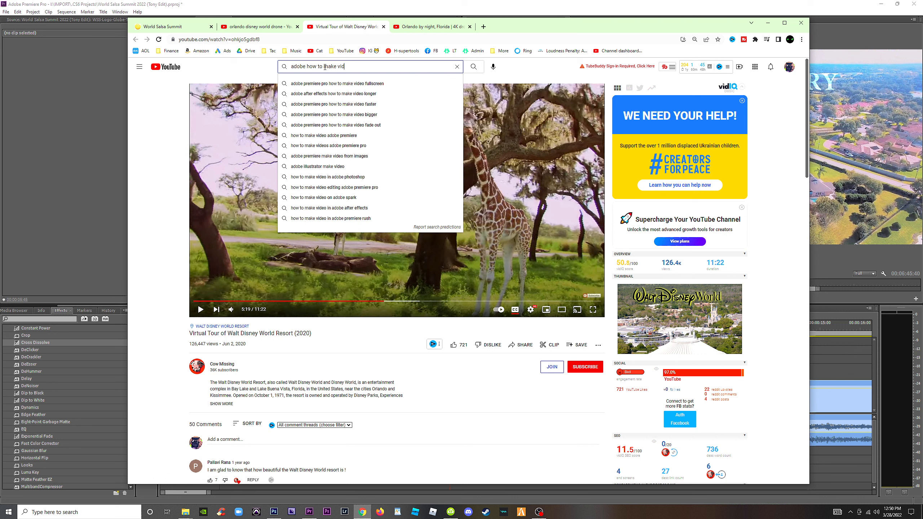
text(eo inside text)
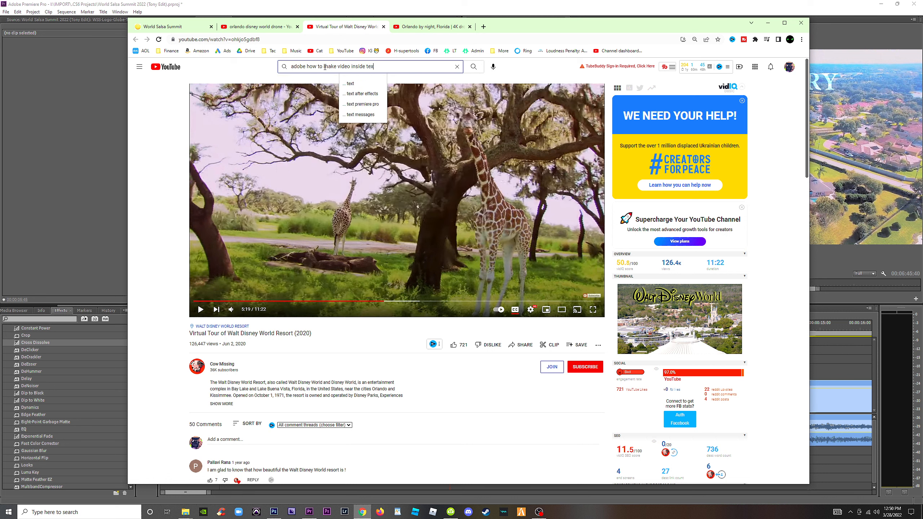
key(Return)
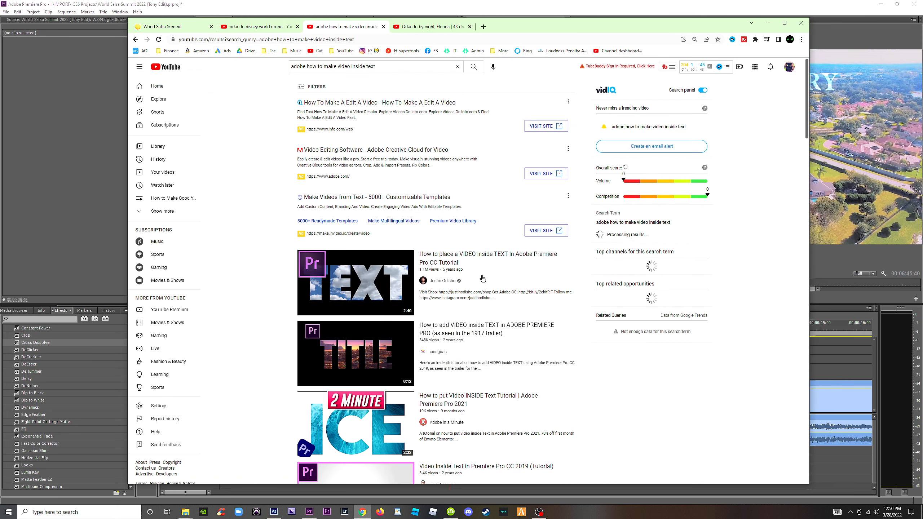
Open the tutorial "How to place a VIDEO inside TEXT In Adobe Premiere Pro CC", skim to the Track Matte Key part and pause it.
click(460, 259)
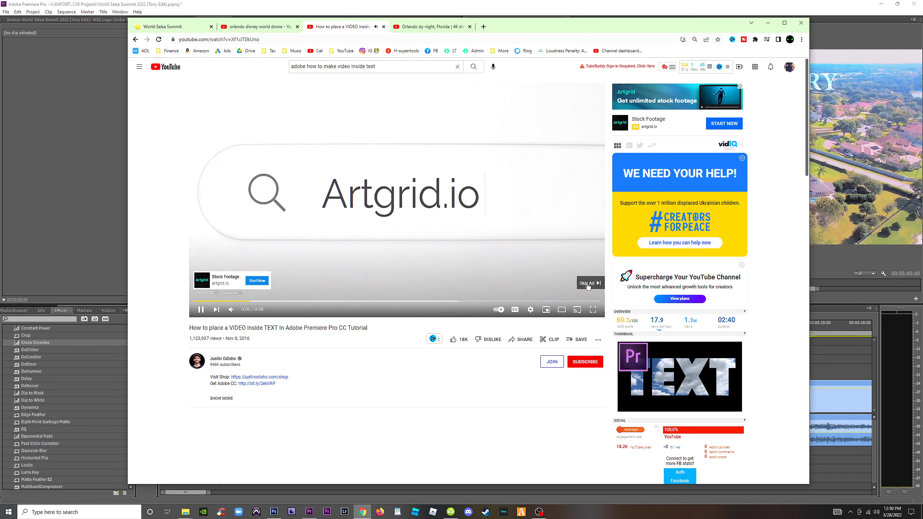
click(589, 285)
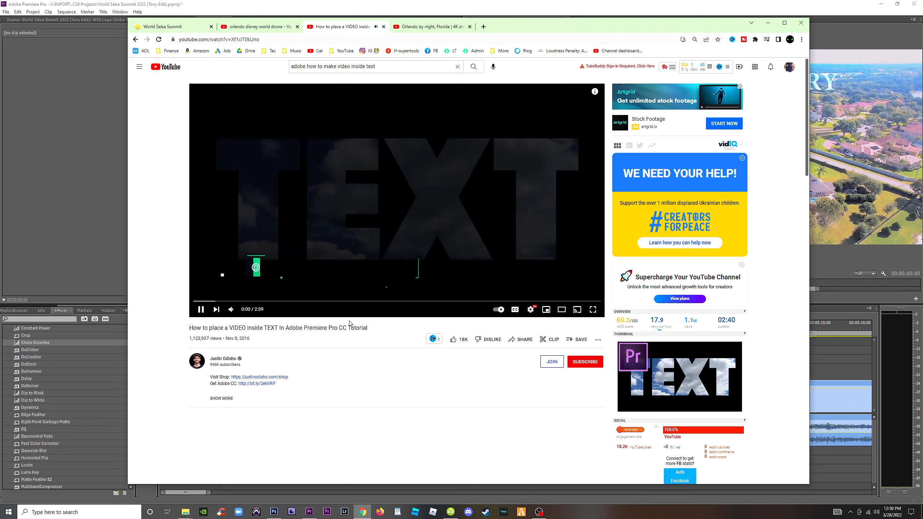
click(238, 301)
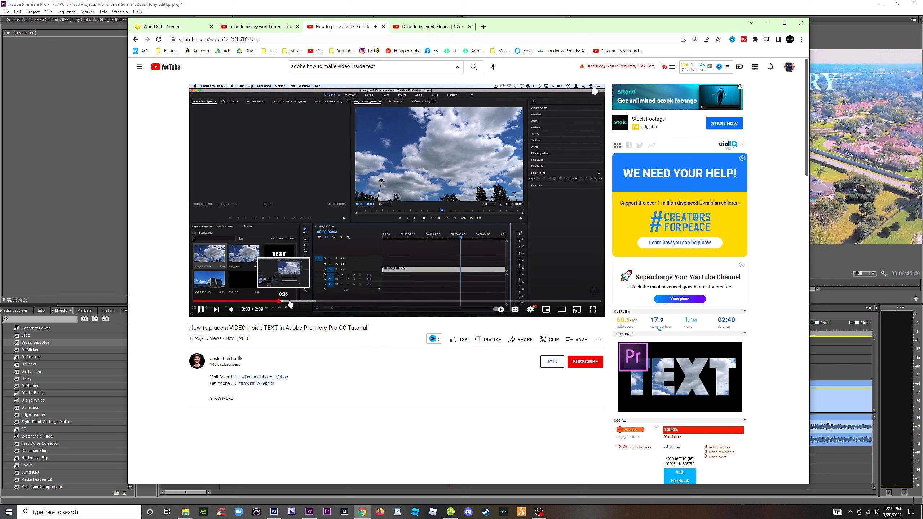
click(301, 301)
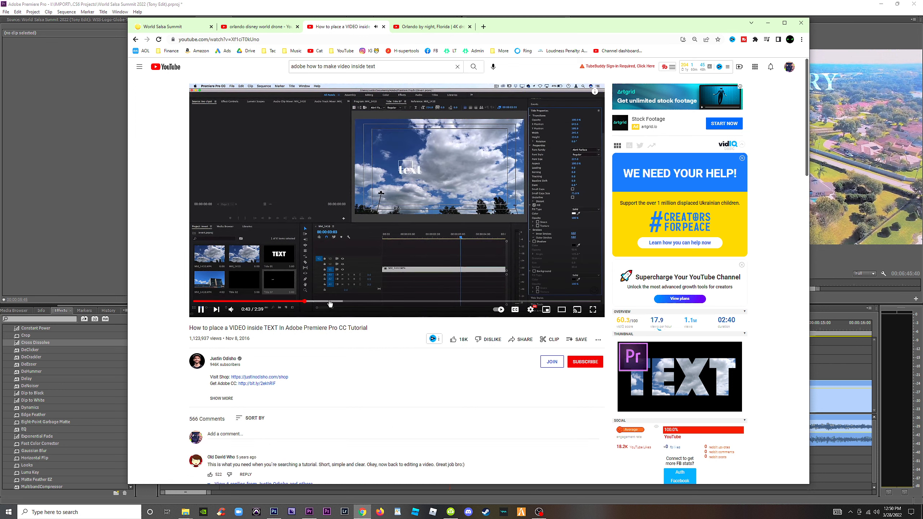
click(331, 302)
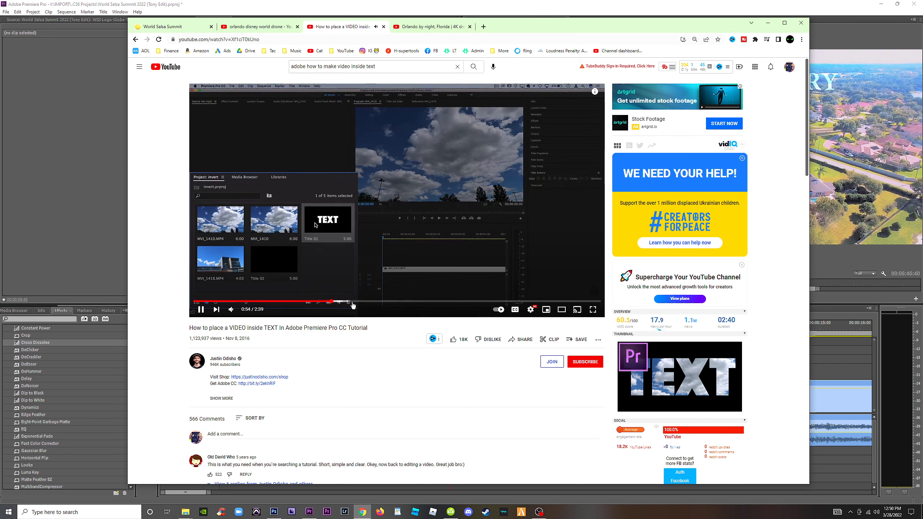
click(390, 302)
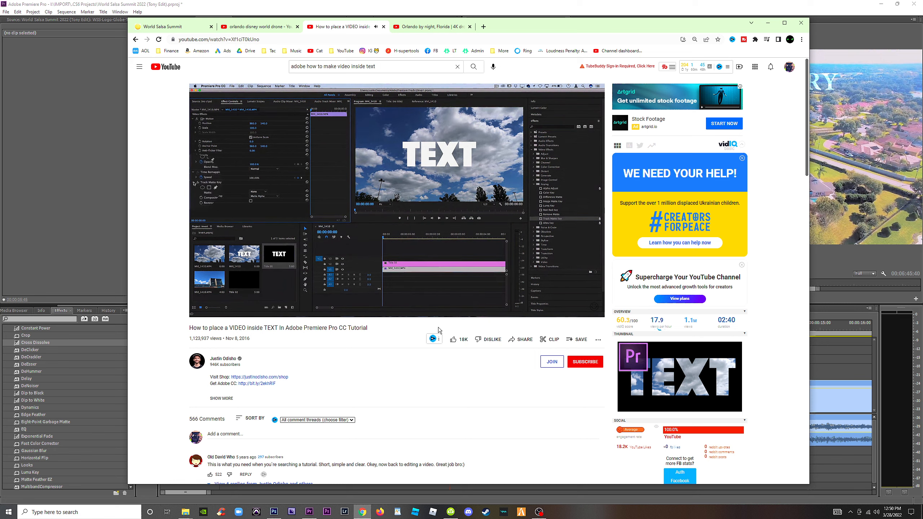
click(435, 166)
Switch back to Premiere Pro and apply Track Matte Key to the drone clip on Video 2, with Video 3 as the matte.
click(825, 6)
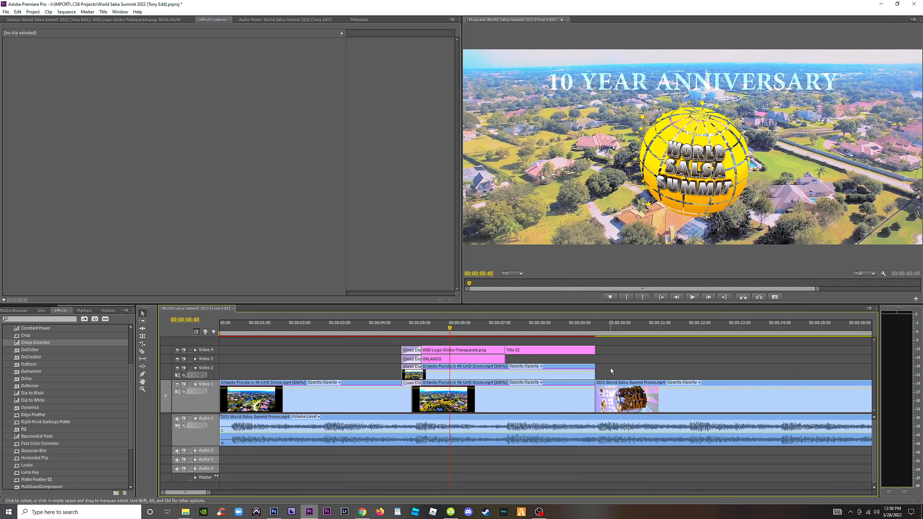
click(457, 375)
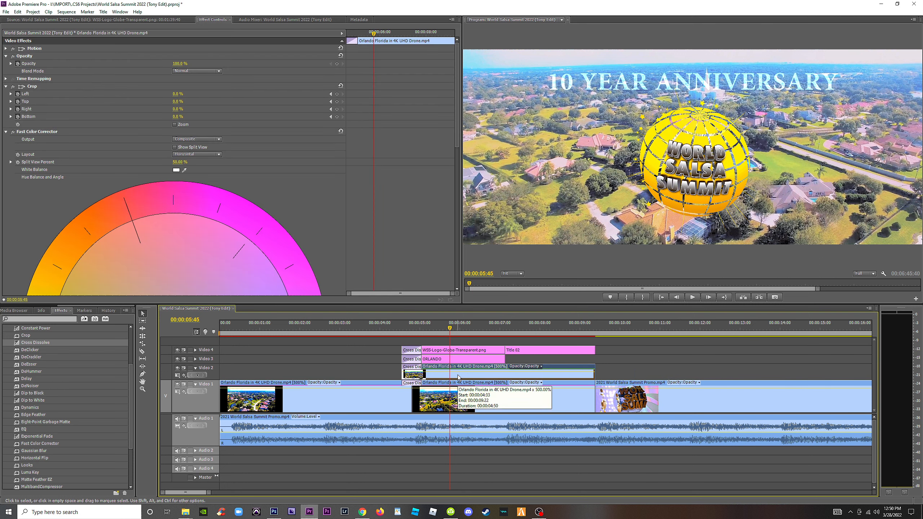
click(40, 319)
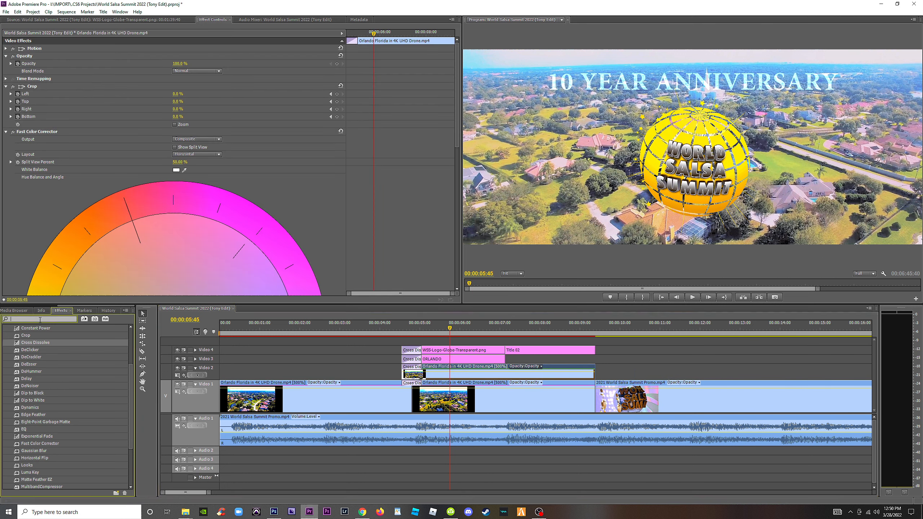
text(key)
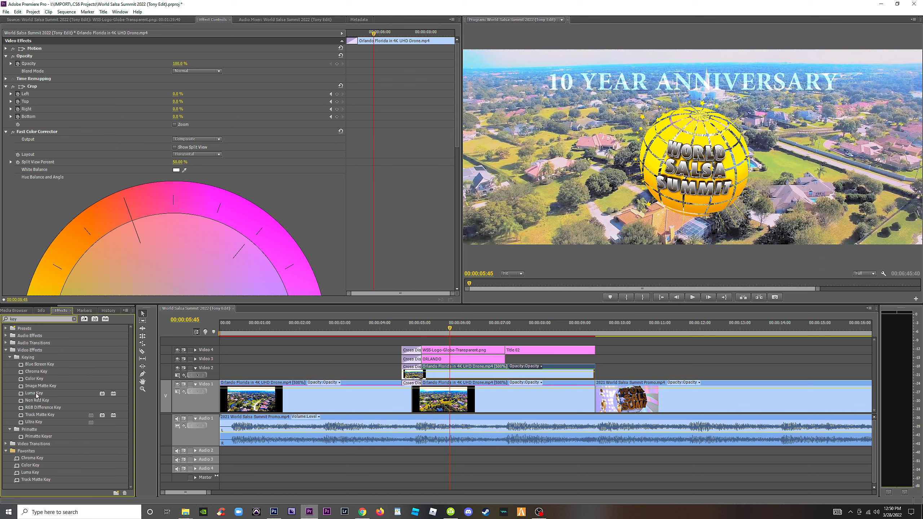
drag(43, 415, 466, 376)
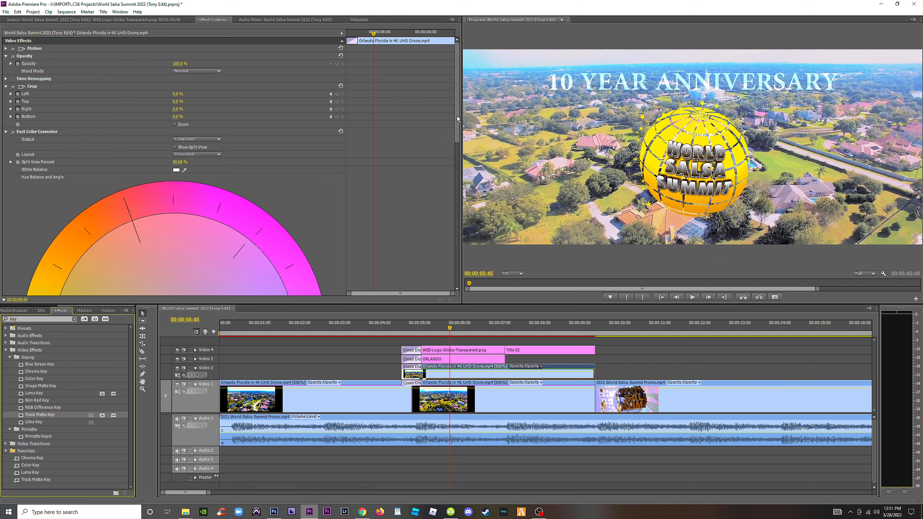
drag(458, 116, 454, 259)
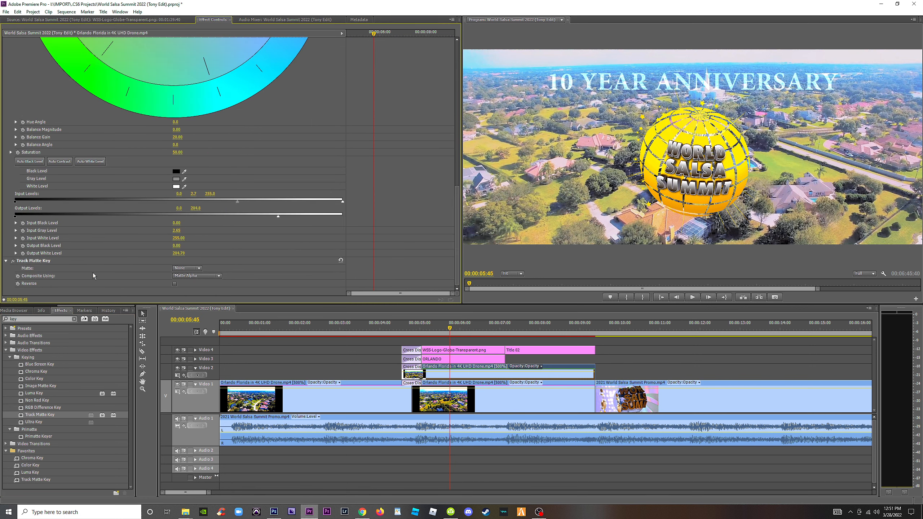
click(187, 268)
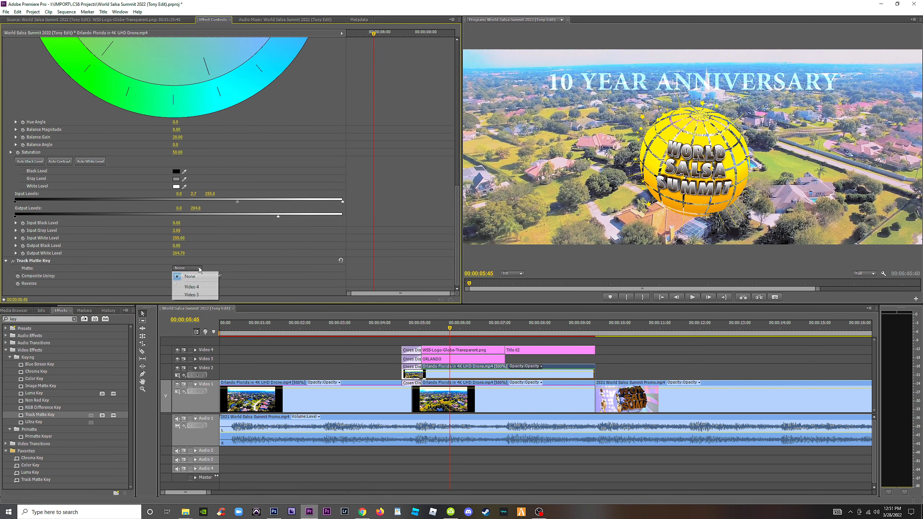
click(200, 295)
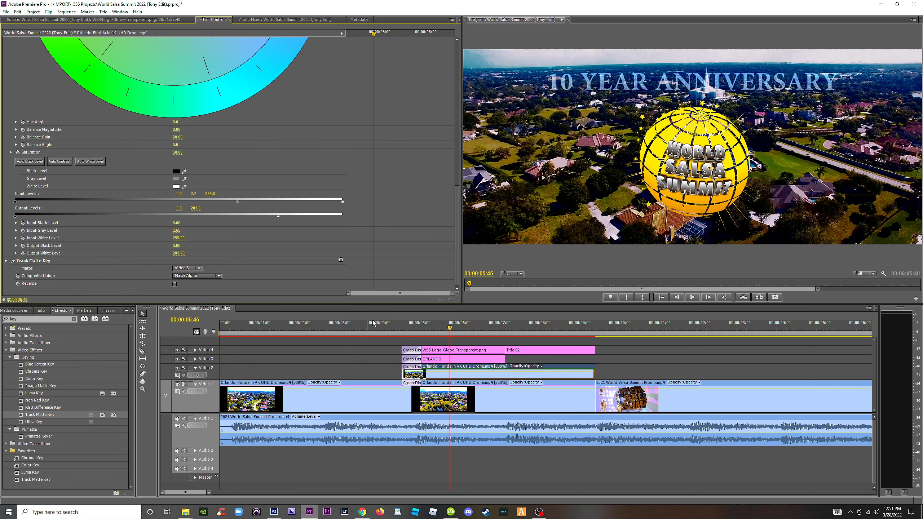
Set the blend mode of the ORLANDO title clip on Video 3 to Normal.
click(459, 361)
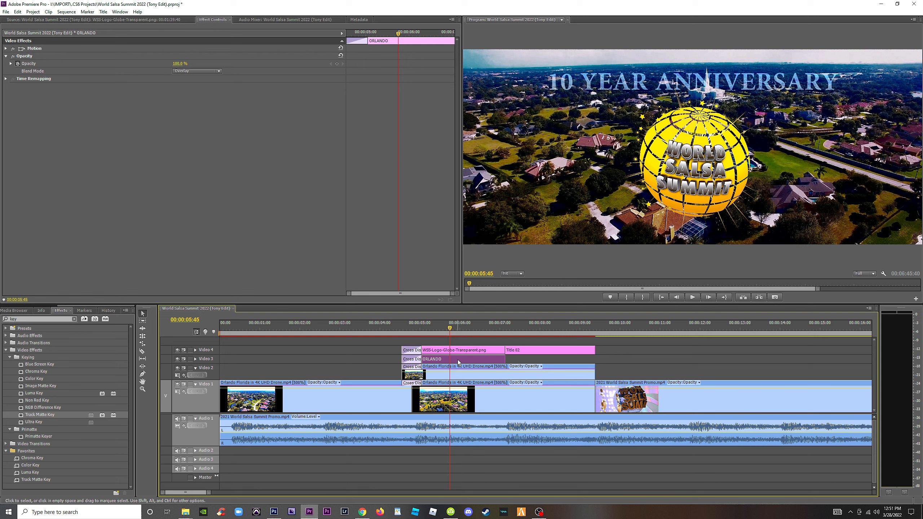
click(217, 71)
click(201, 79)
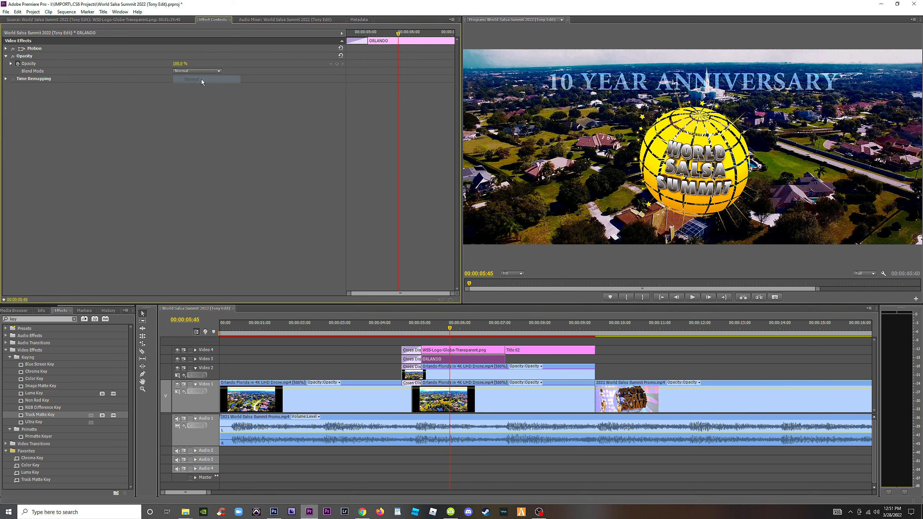
Try Video 4 as the Track Matte Key matte on the Video 2 drone clip, preview it, and return the matte to Video 3.
click(545, 374)
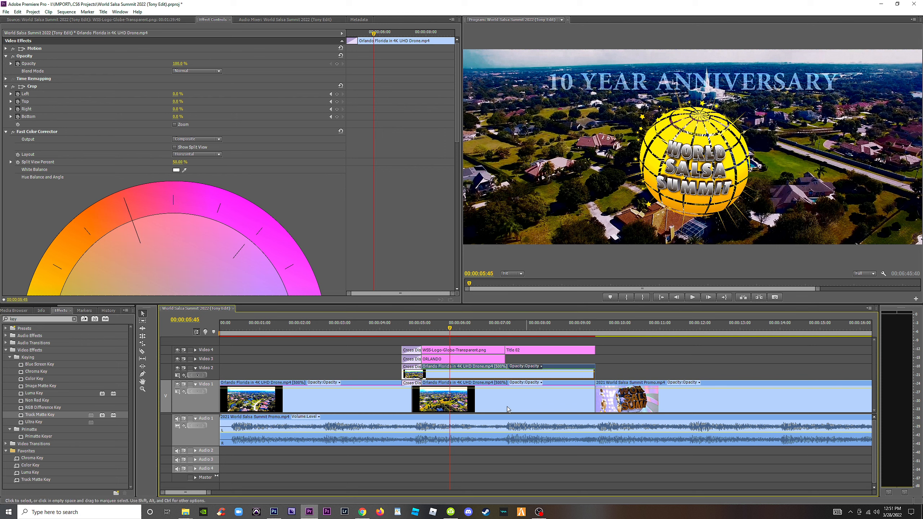
click(548, 374)
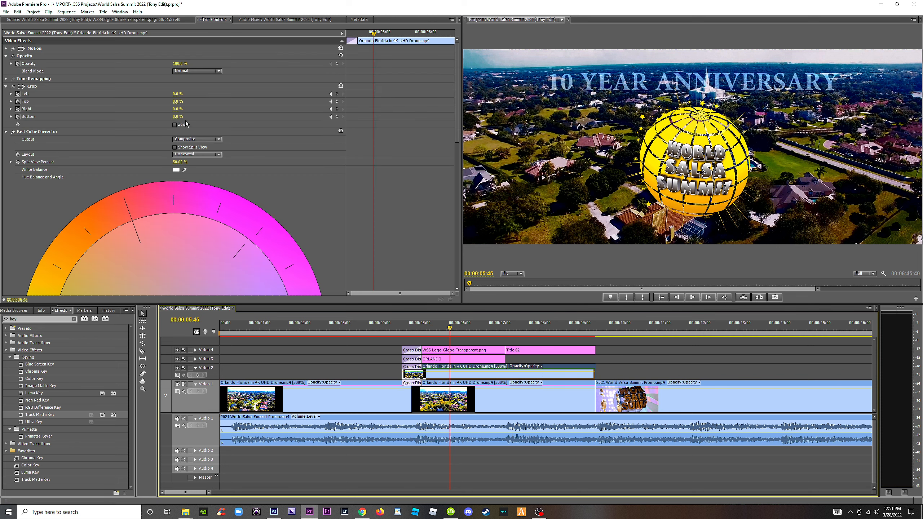
click(5, 131)
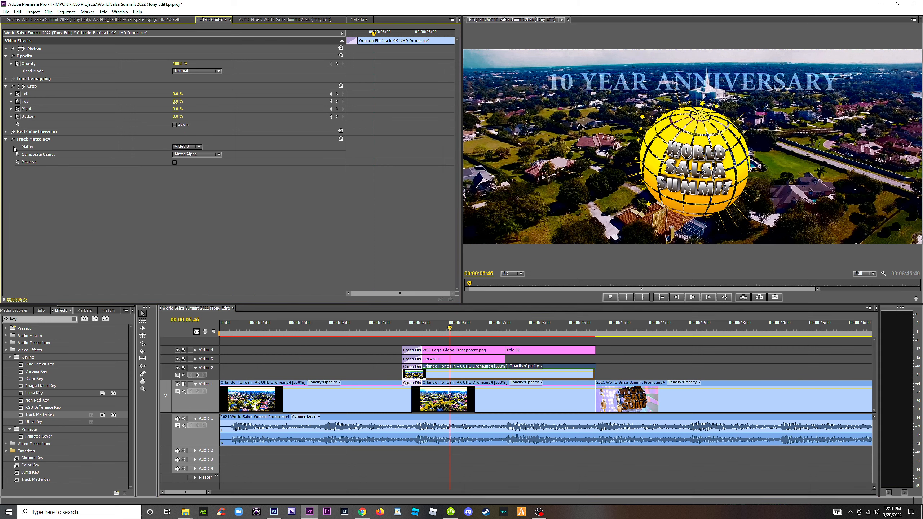
click(199, 147)
click(192, 167)
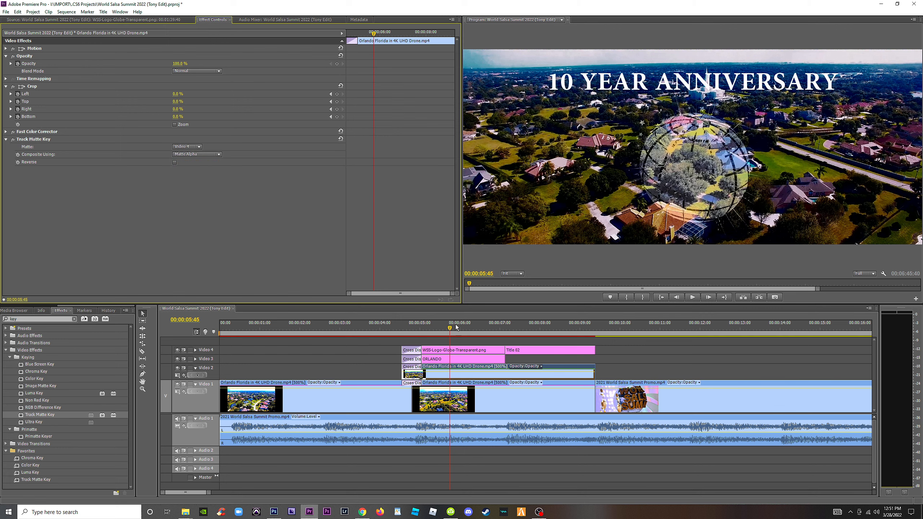
drag(456, 328, 456, 329)
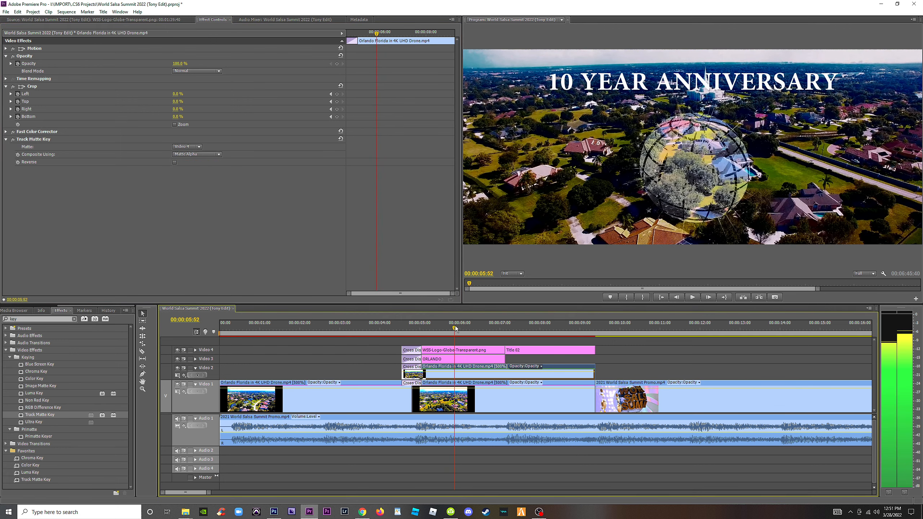
click(196, 146)
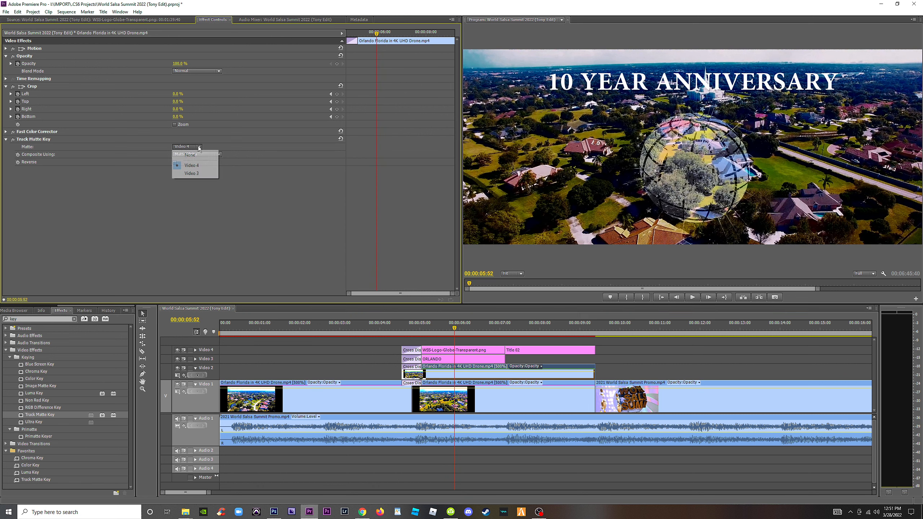
click(195, 173)
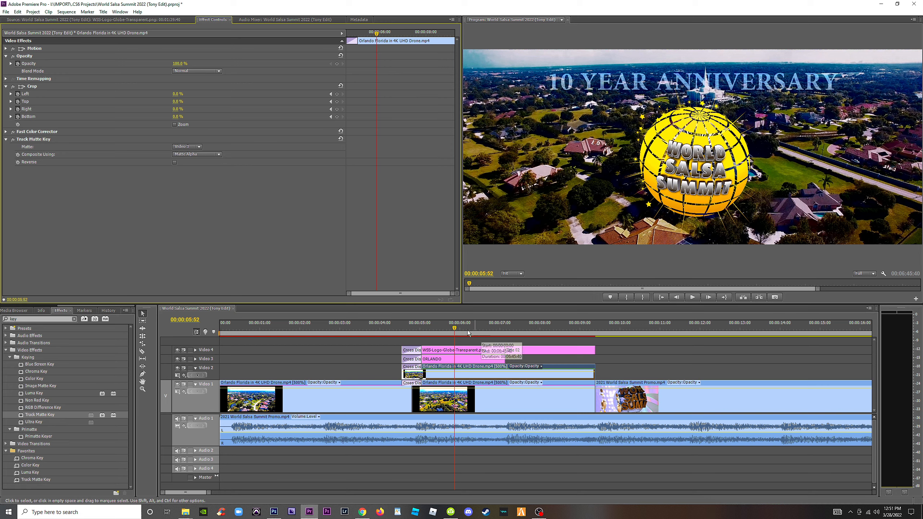
Preview the frame at 00:00:06:03 and compare the title with Video 2 hidden and shown.
mouse_move(454, 329)
mouse_down()
mouse_move(469, 330)
mouse_move(461, 330)
mouse_up()
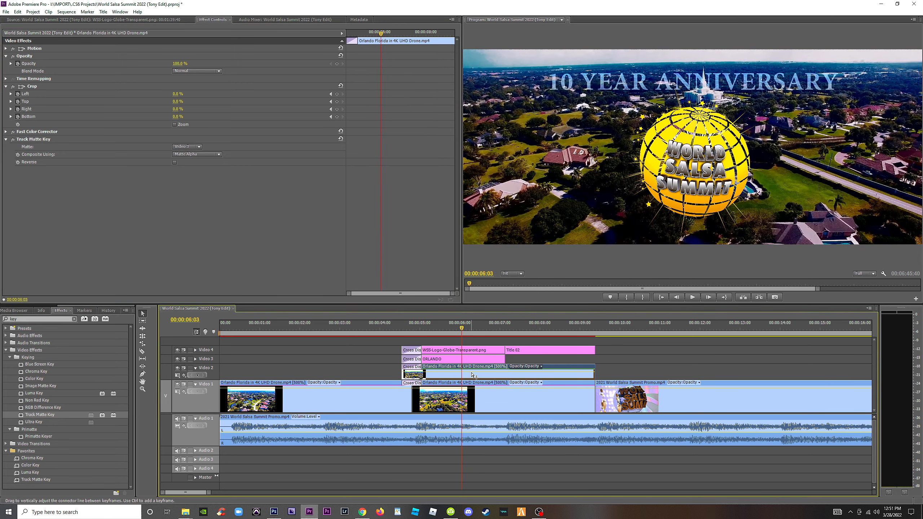
click(177, 369)
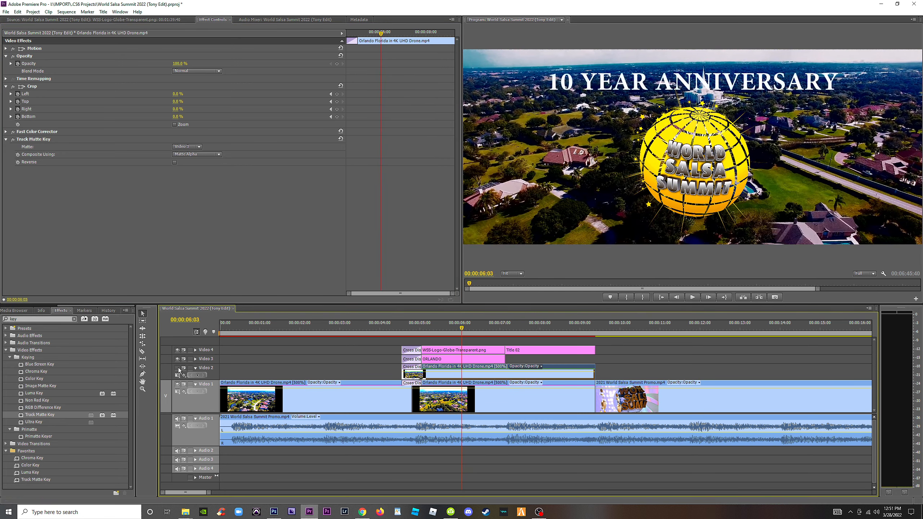
click(178, 368)
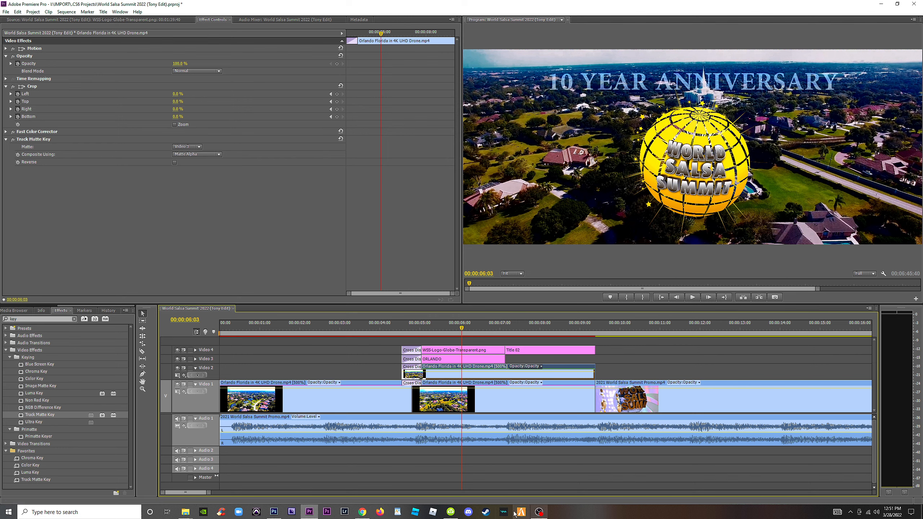
Switch to the YouTube tutorial on placing video inside text, review its track matte setup and result, and return to Premiere Pro.
click(361, 514)
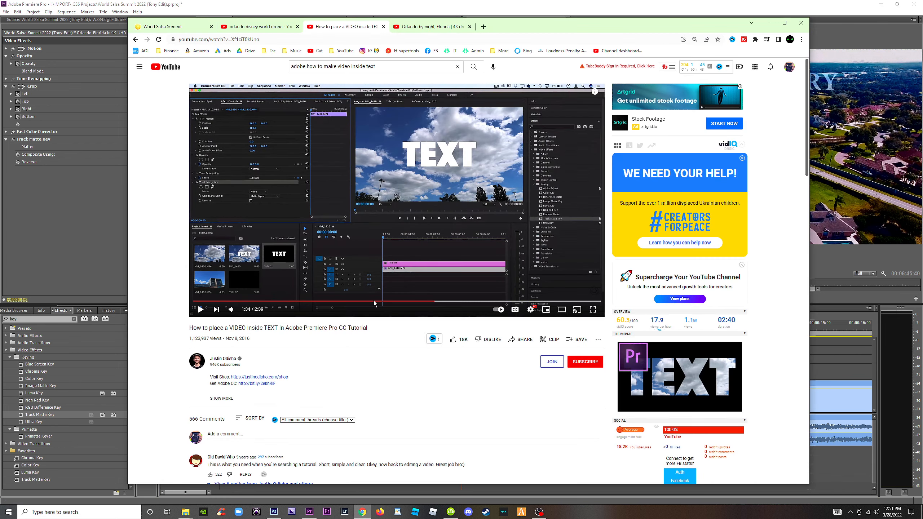
click(402, 165)
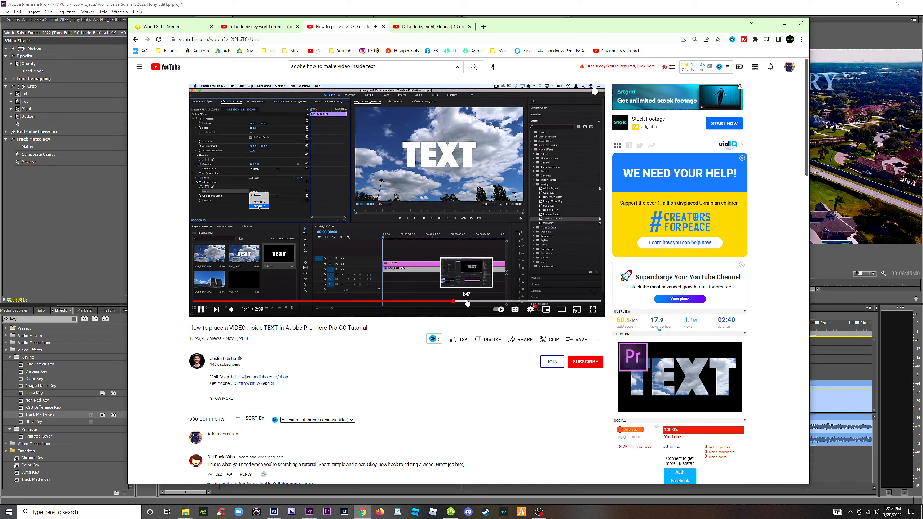
click(467, 302)
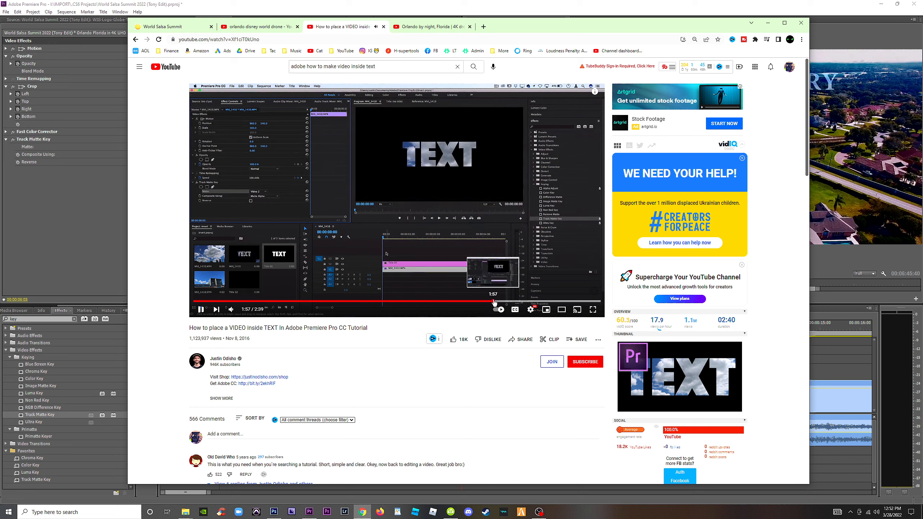
click(495, 302)
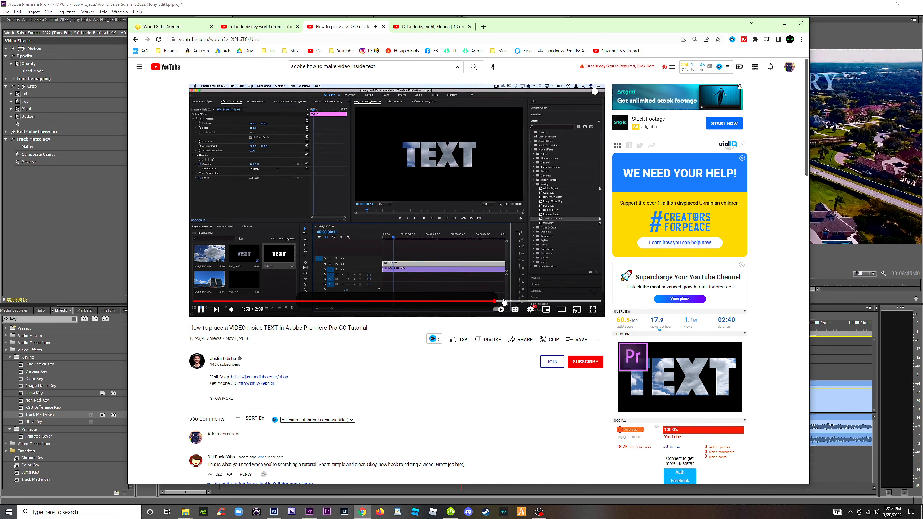
click(468, 301)
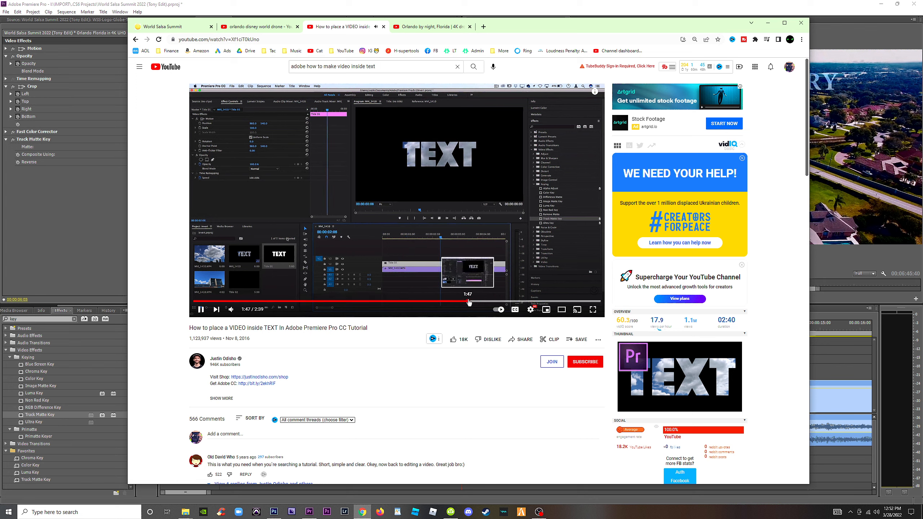
click(458, 302)
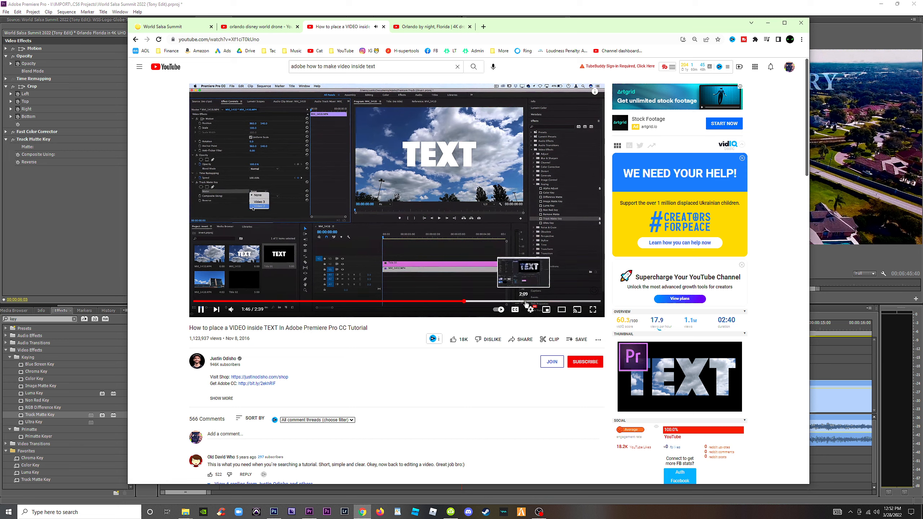
click(554, 302)
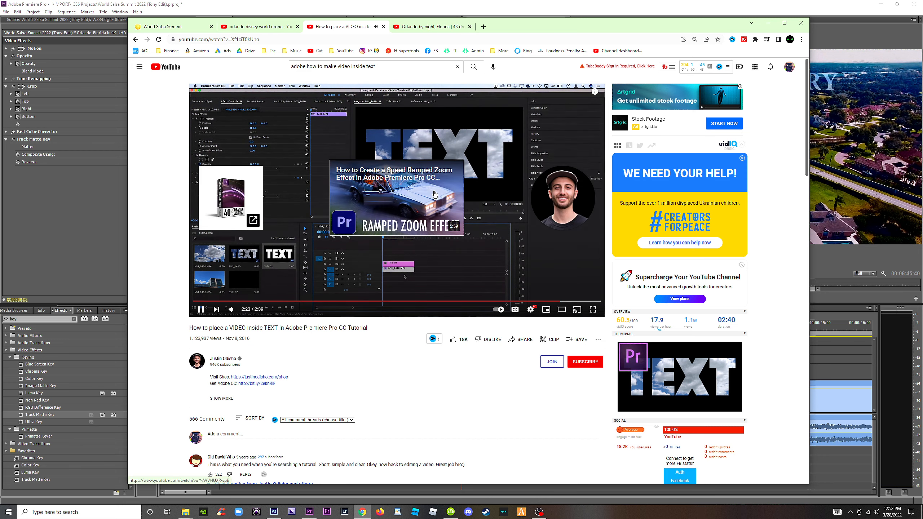
click(434, 195)
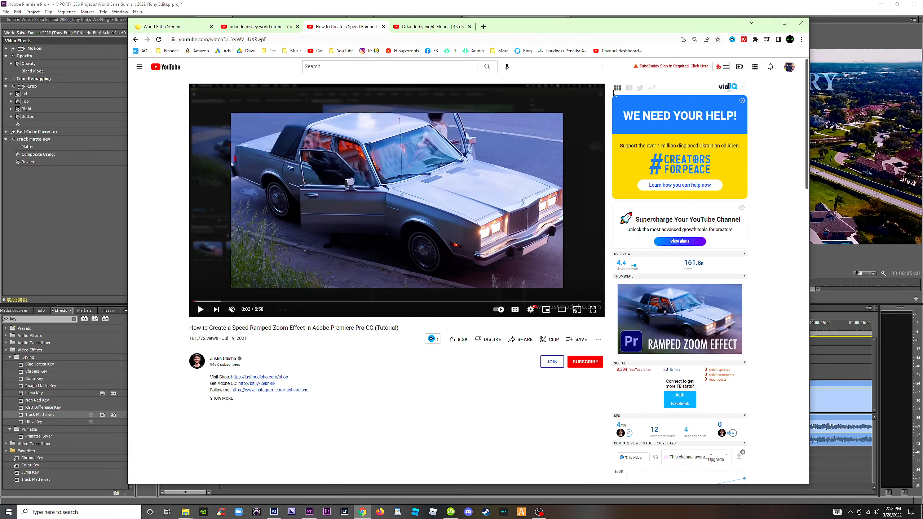
click(767, 23)
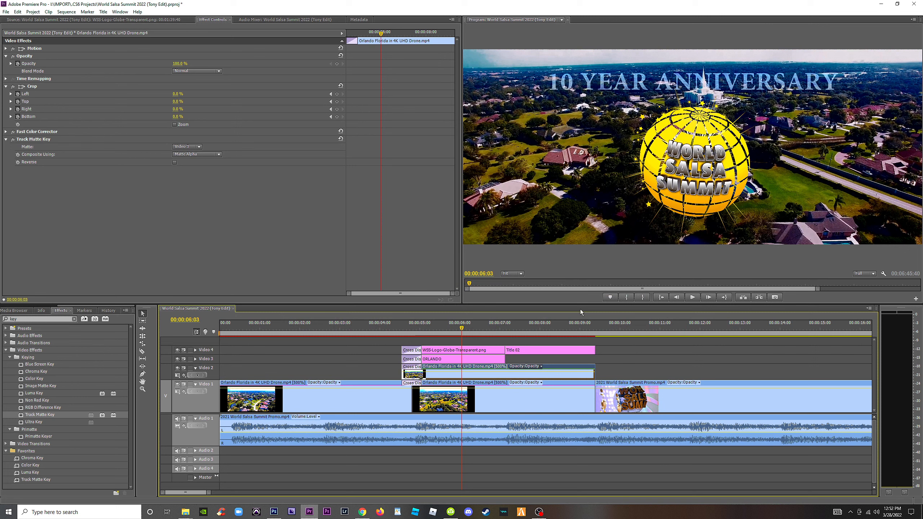
Try enlarging the scale of the drone clip on Video 2, and undo the scale change.
click(627, 371)
click(530, 375)
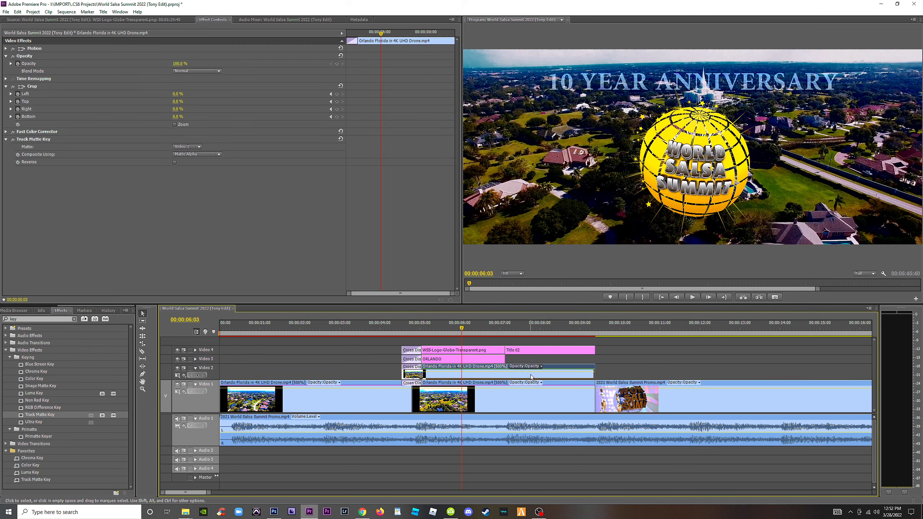
key(ctrl+s)
click(6, 49)
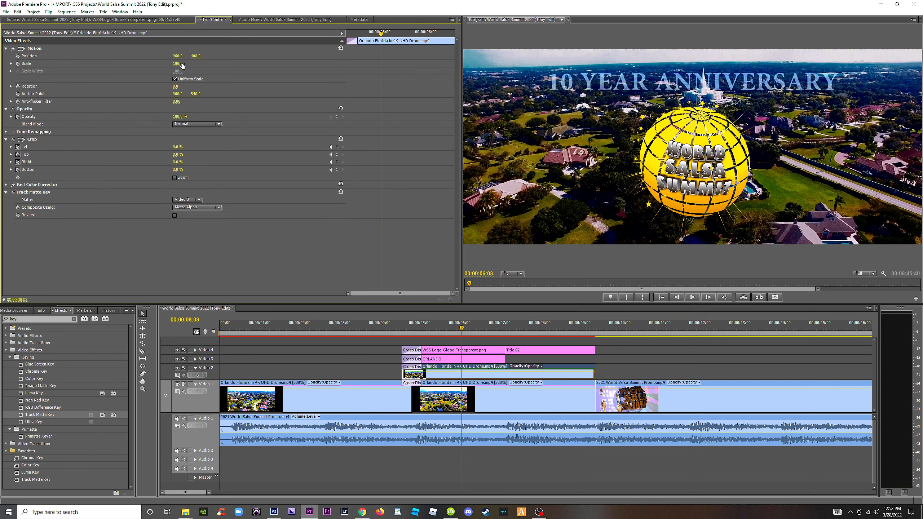
drag(182, 65, 213, 65)
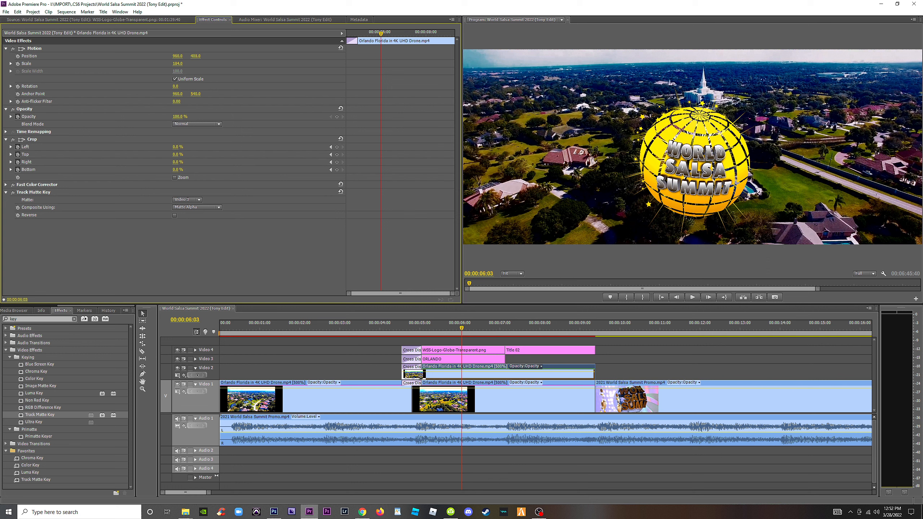
key(ctrl+z)
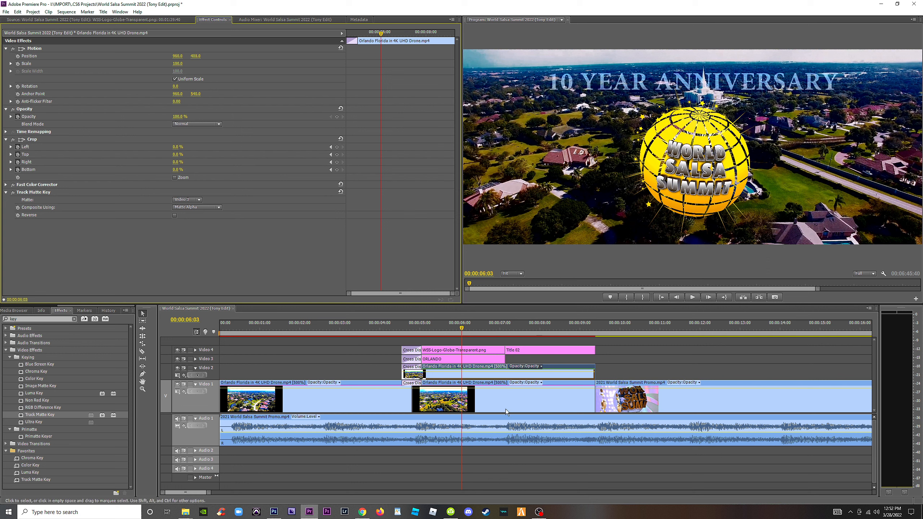
Compare the Video 2 drone clip with Fast Color Corrector off and on, and shift its color balance toward orange-red.
click(466, 375)
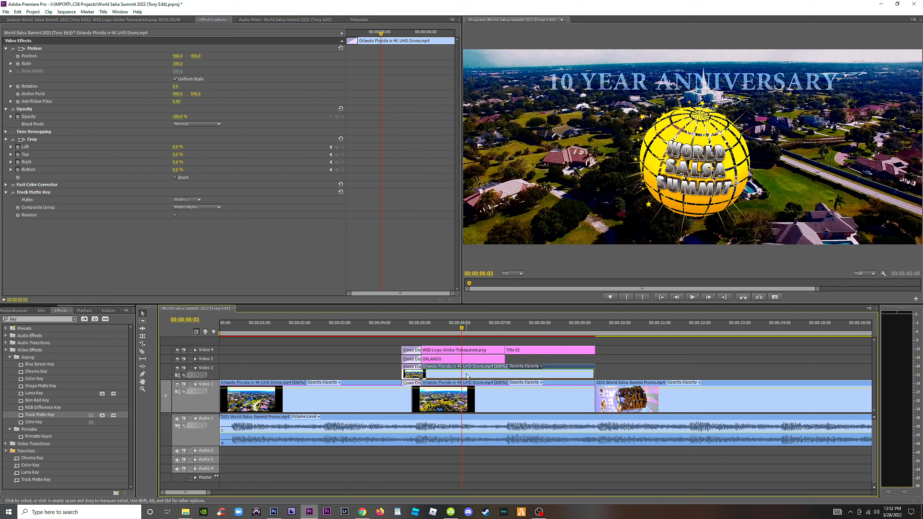
click(12, 184)
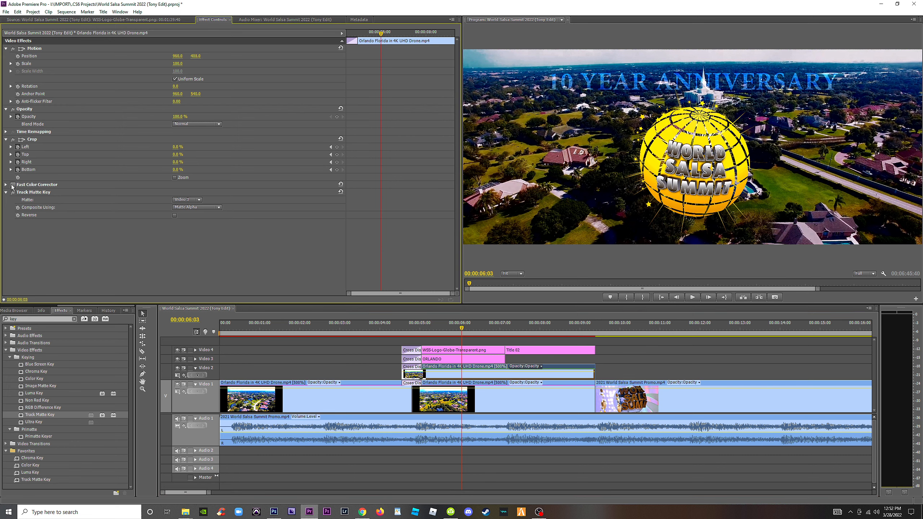
click(12, 185)
click(6, 185)
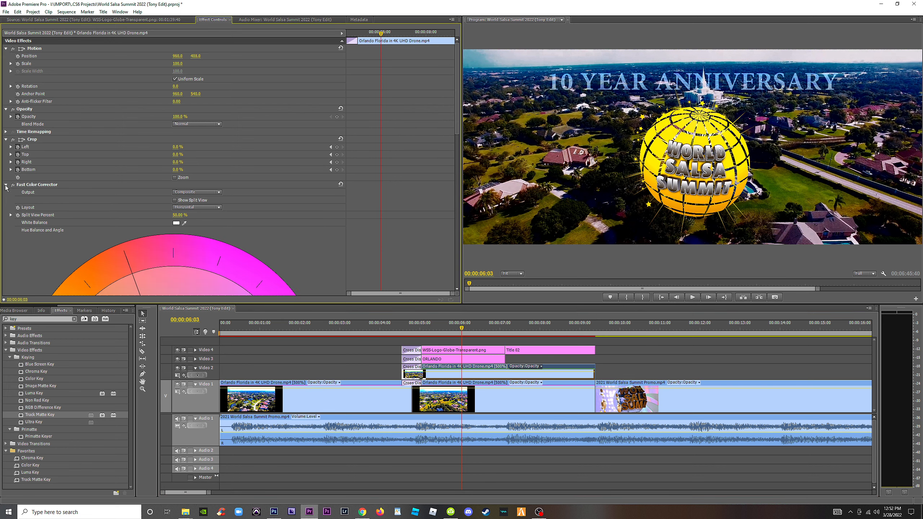
drag(457, 131, 454, 212)
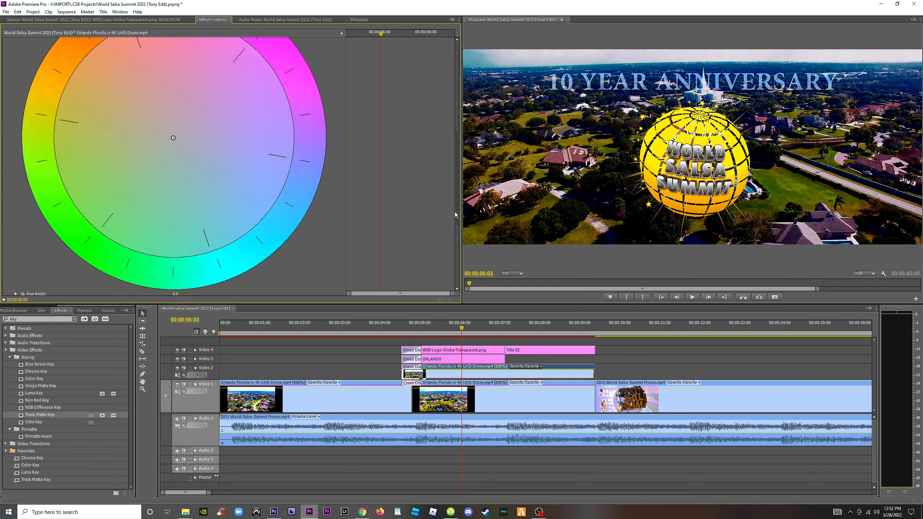
drag(173, 196, 128, 159)
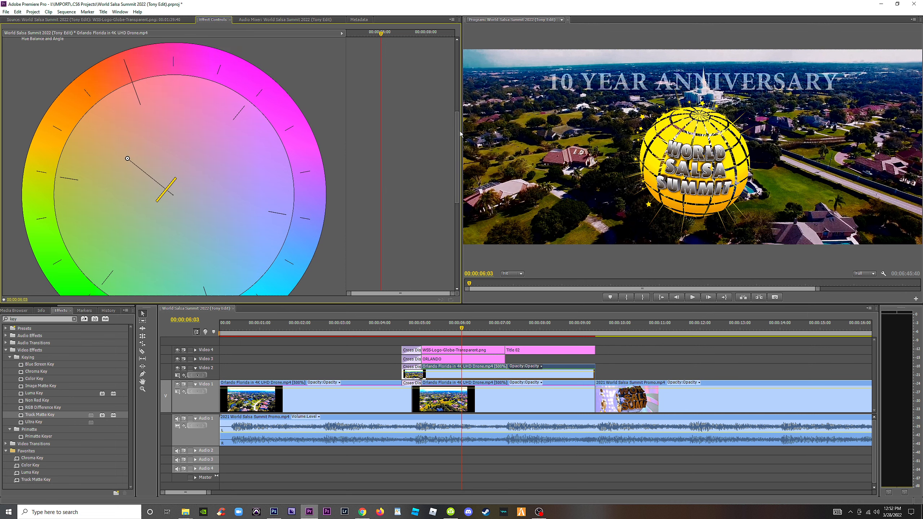
Set Fast Color Corrector saturation to 200, input levels to 0, 7.1 and 180.2, and output levels to 40 and 255.
drag(460, 134, 472, 250)
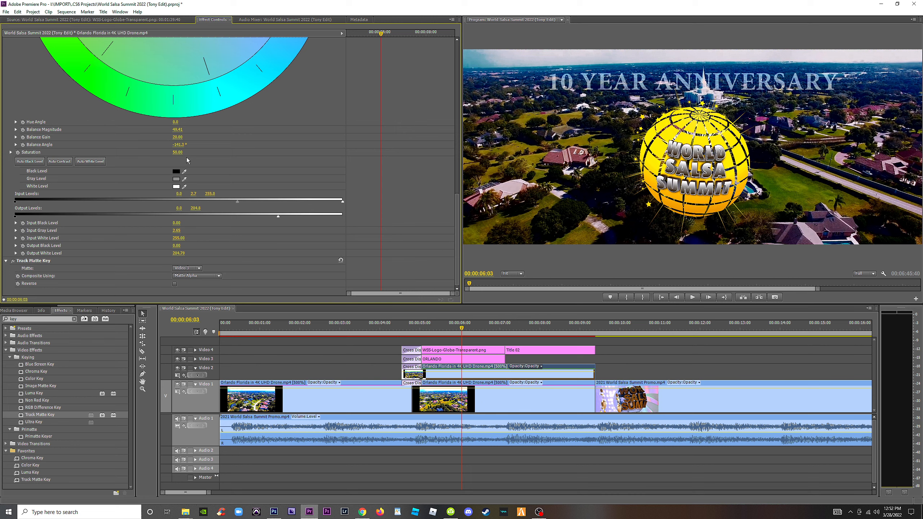
drag(177, 153, 192, 153)
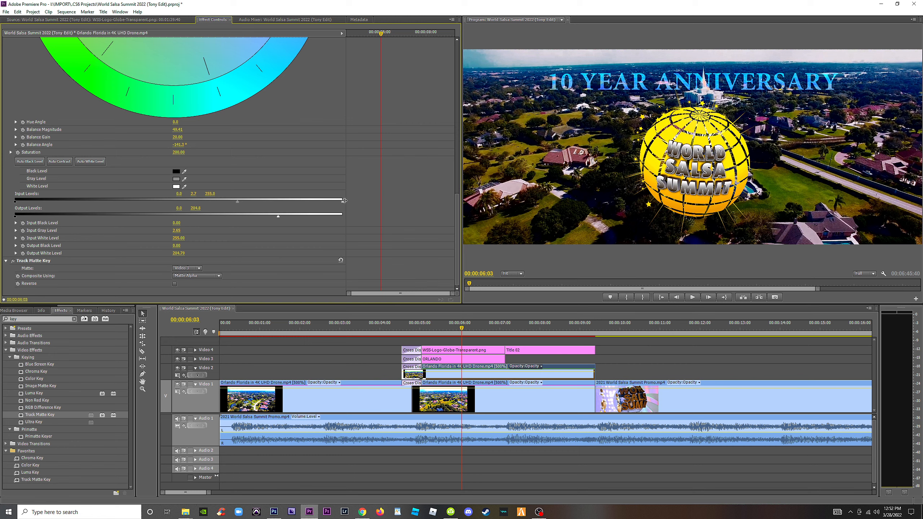
drag(344, 200, 219, 177)
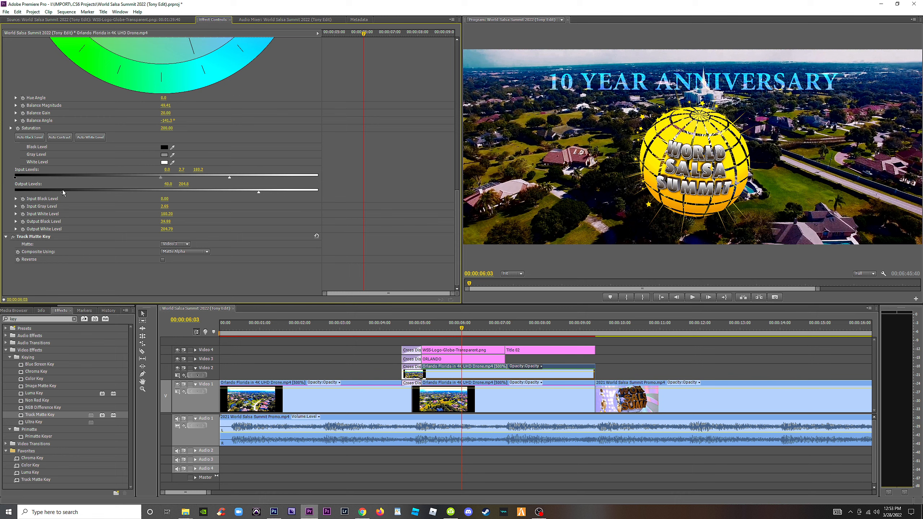
drag(165, 180, 398, 209)
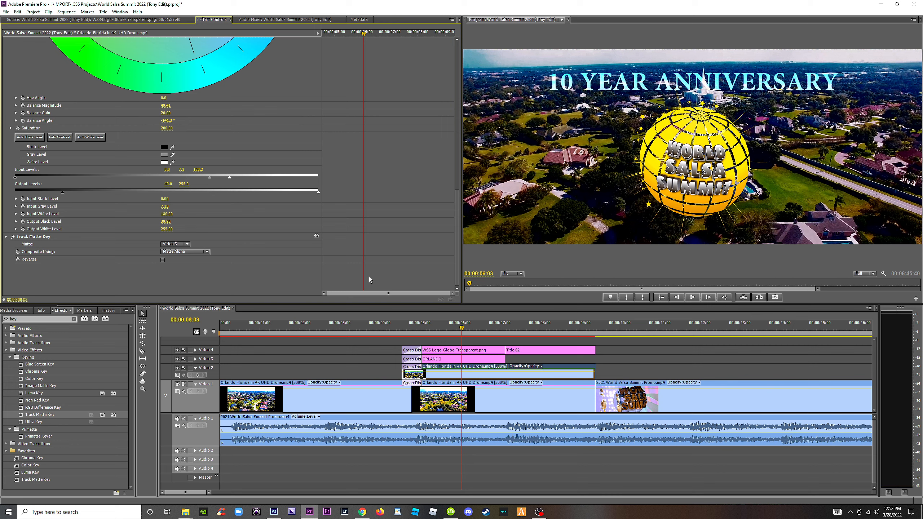
Play the sequence from 00:00:04:27 through the anniversary title to the start of the ORLANDO title.
click(427, 330)
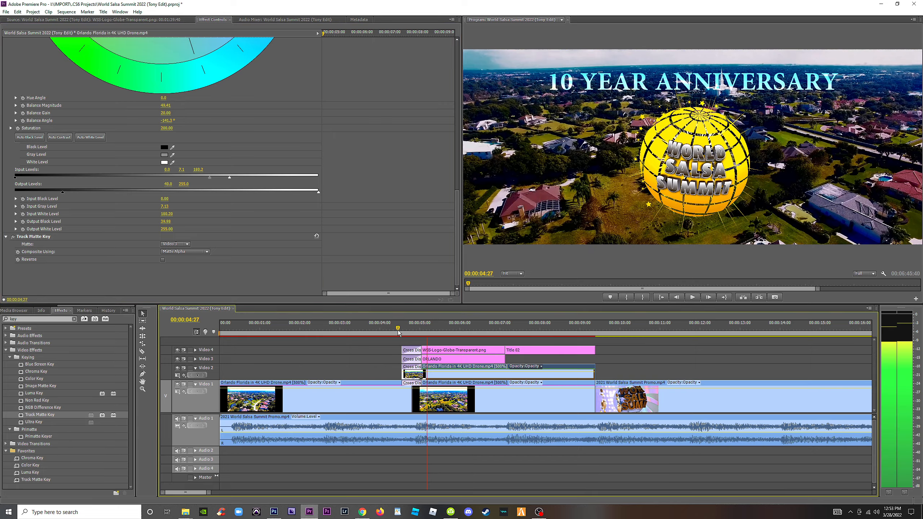
click(398, 332)
key(space)
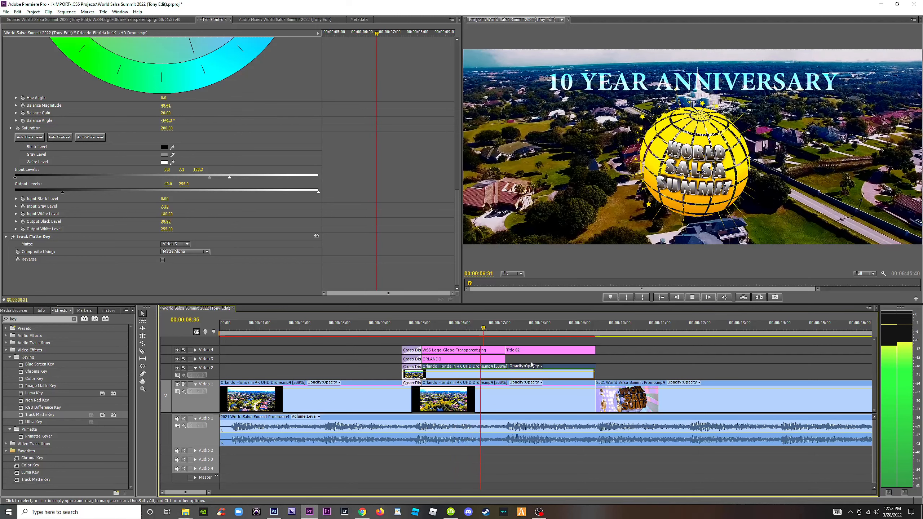
key(space)
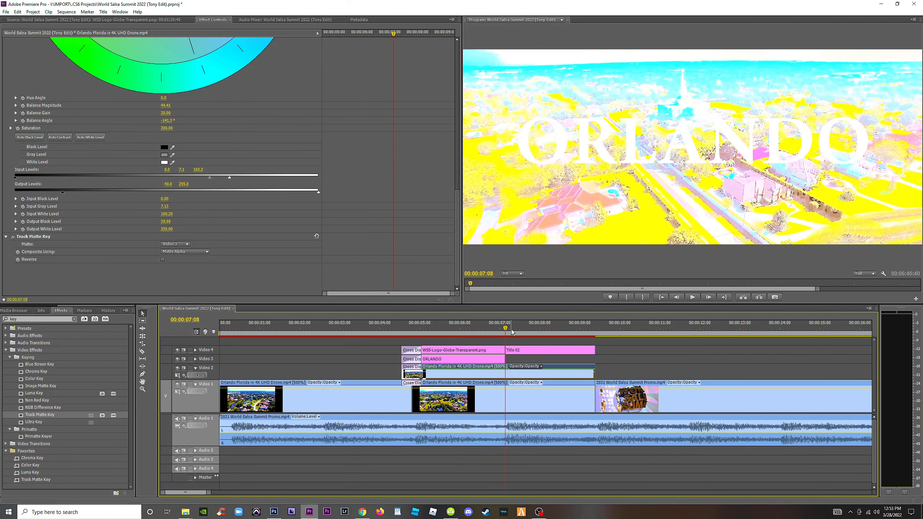
Move the Title 02 clip from Video 4 down to Video 3 and view the frame at 00:00:08:12.
drag(512, 329, 536, 330)
click(548, 331)
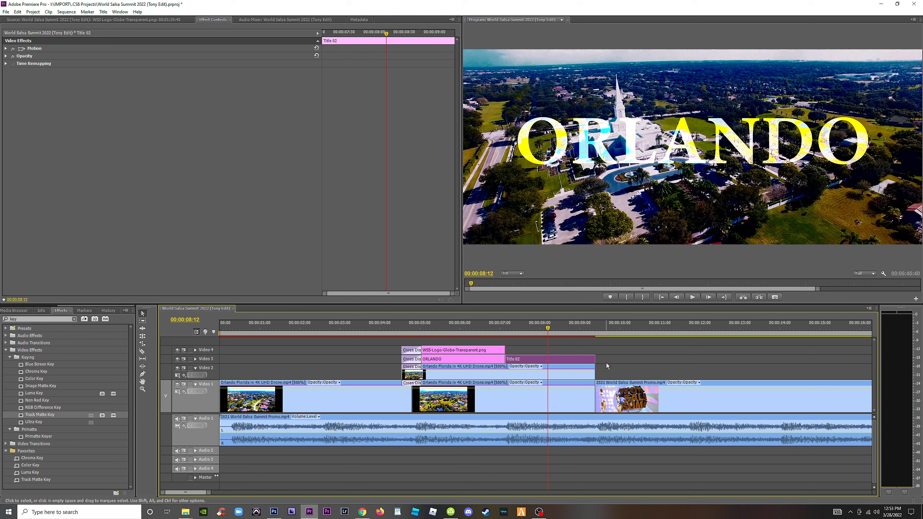
Delete the Fast Color Corrector effect from the drone clip on Video 2.
click(520, 376)
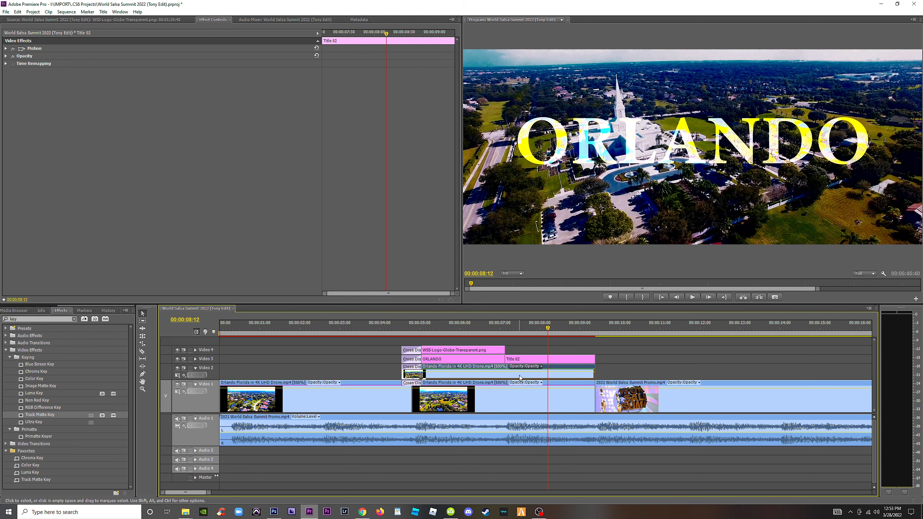
drag(457, 128, 411, 133)
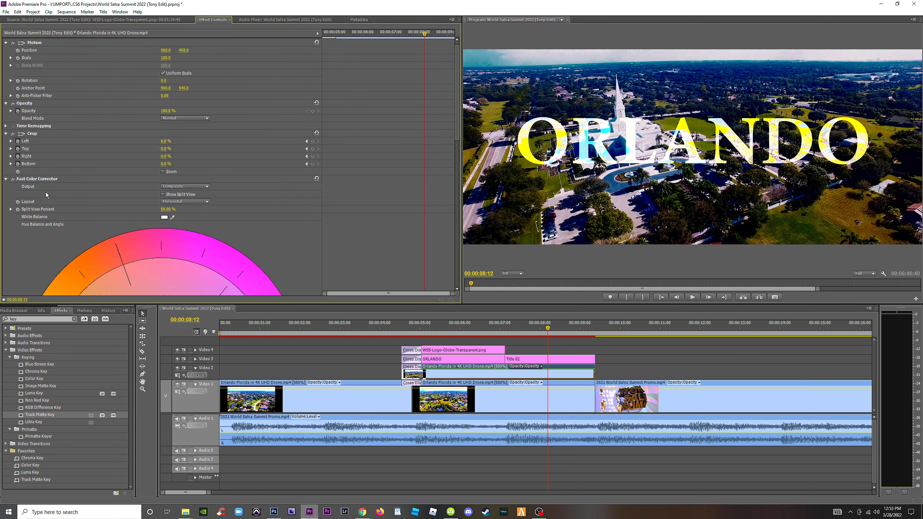
click(35, 186)
key(Delete)
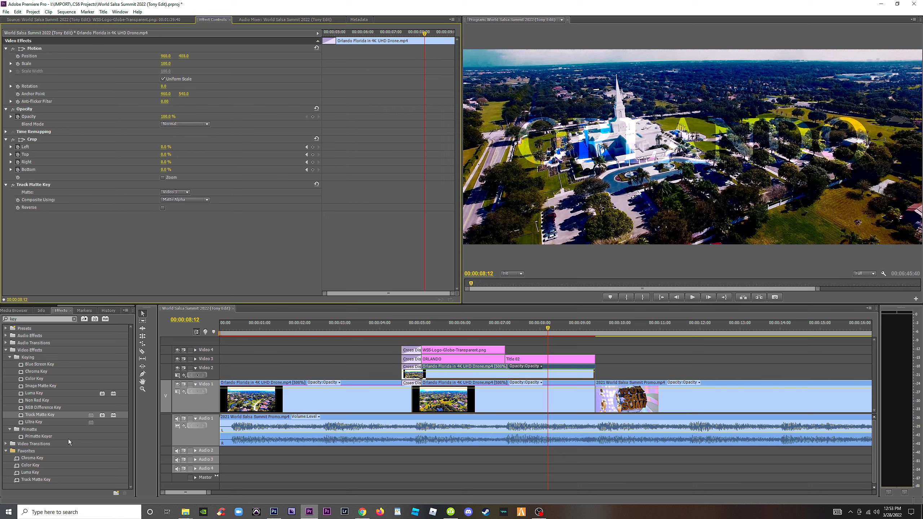
Clear the effects search and apply the favorite Three-Way Color Corrector to the drone clip on Video 2.
click(74, 319)
click(6, 364)
scroll(70, 463, down, 5)
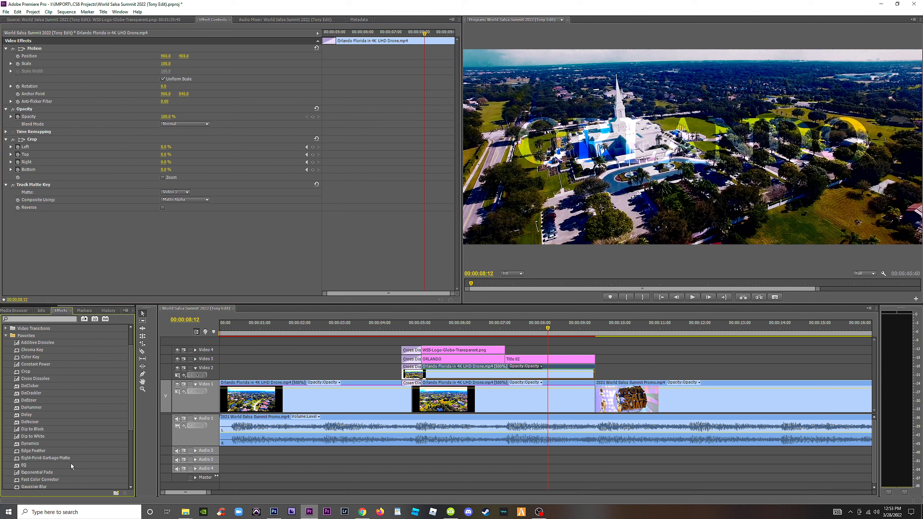
scroll(71, 466, down, 1)
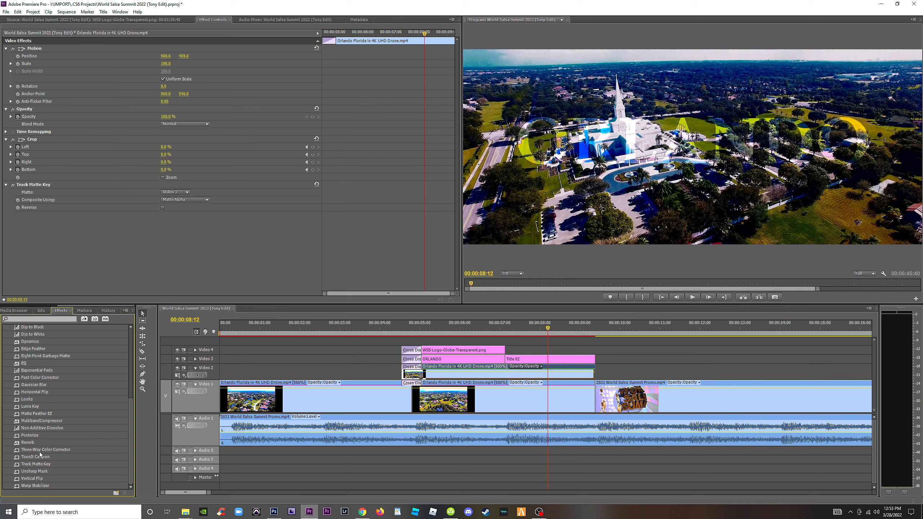
drag(42, 449, 537, 370)
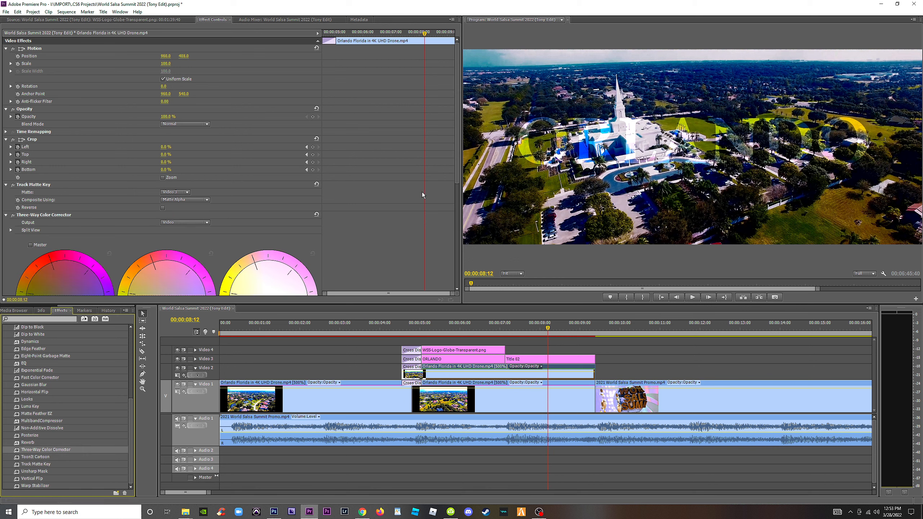
Brighten the Video 2 clip in Three-Way Color Corrector with input levels 0, 3.5 and 177 and output levels 28.2 and 255.
drag(459, 163, 469, 225)
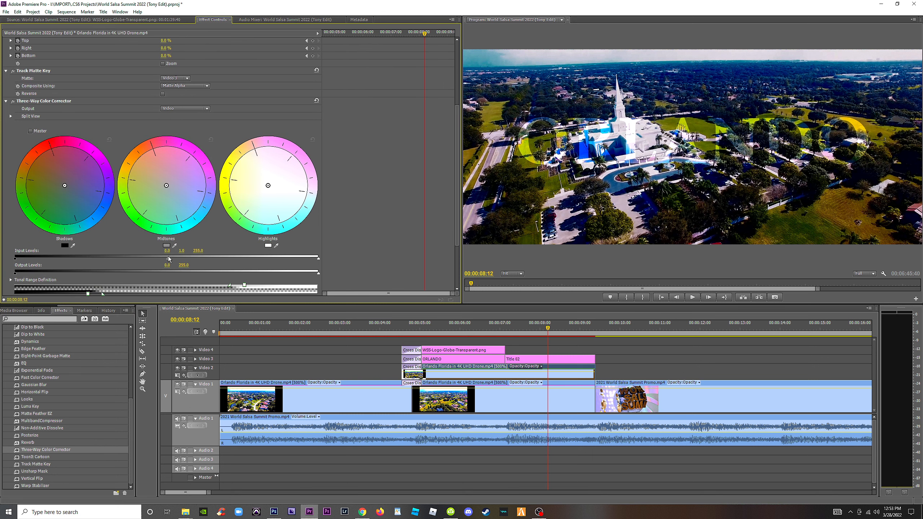
drag(203, 257, 246, 262)
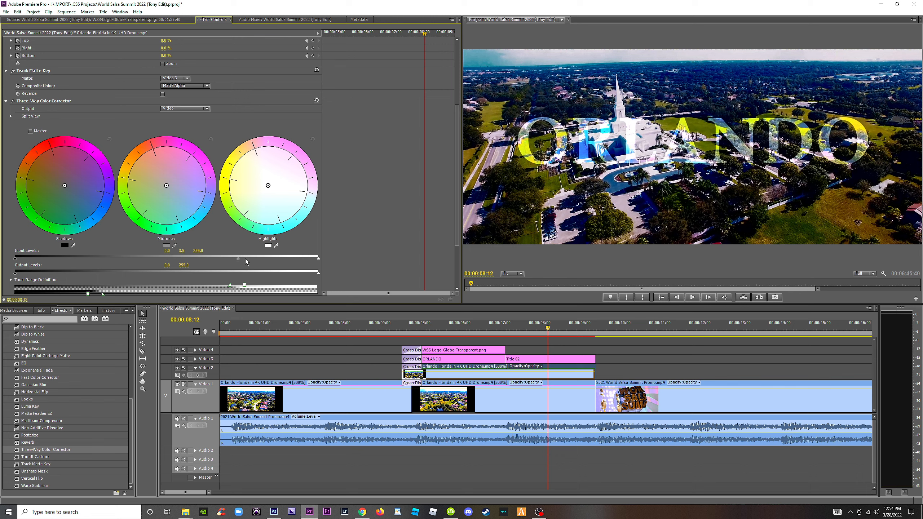
drag(319, 261, 226, 259)
drag(15, 273, 60, 274)
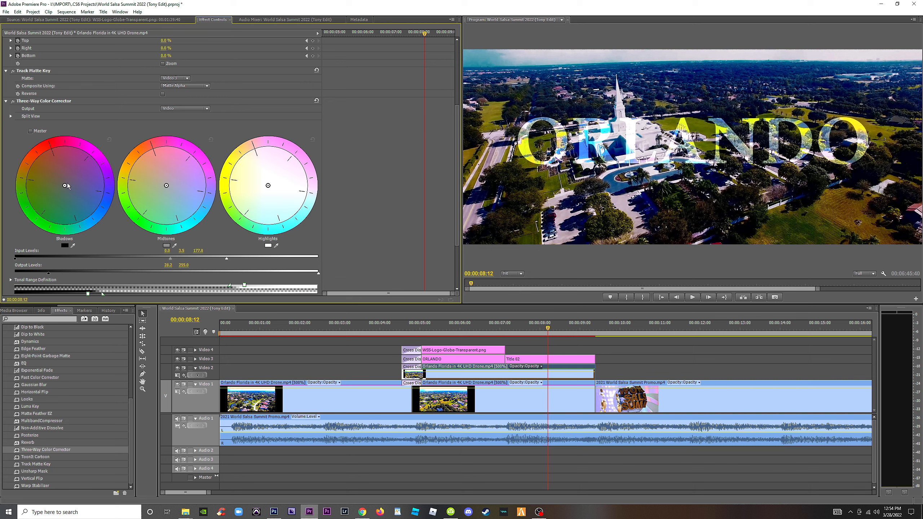
Try shifting the Shadows color balance in Three-Way Color Corrector, and undo the shift.
mouse_move(64, 185)
mouse_down()
mouse_move(45, 162)
mouse_move(95, 212)
mouse_move(42, 162)
mouse_move(55, 175)
mouse_up()
key(ctrl+z)
key(ctrl+z)
key(ctrl+z)
key(ctrl+z)
scroll(394, 235, down, 4)
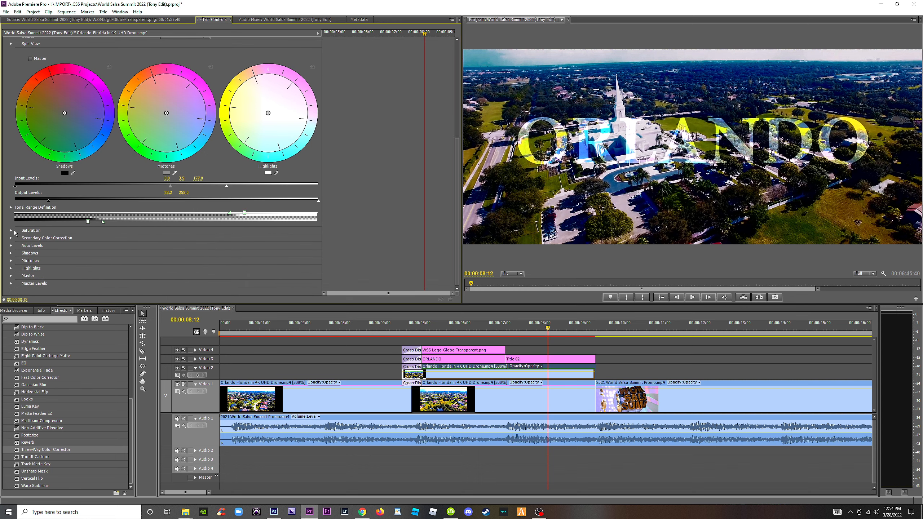
Desaturate the drone clip on Video 2 by setting Master Saturation to 0 in the Three-Way Color Corrector.
click(13, 231)
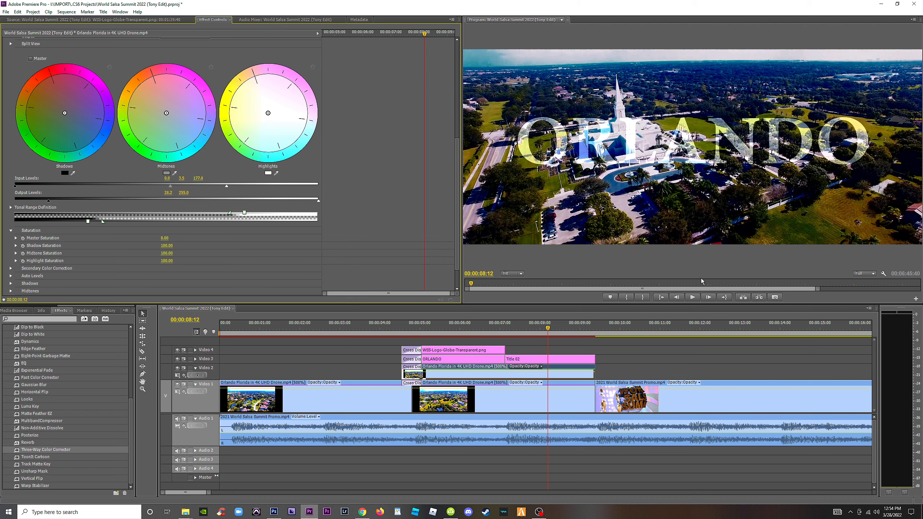
click(635, 326)
key(minus)
key(minus)
key(equal)
key(equal)
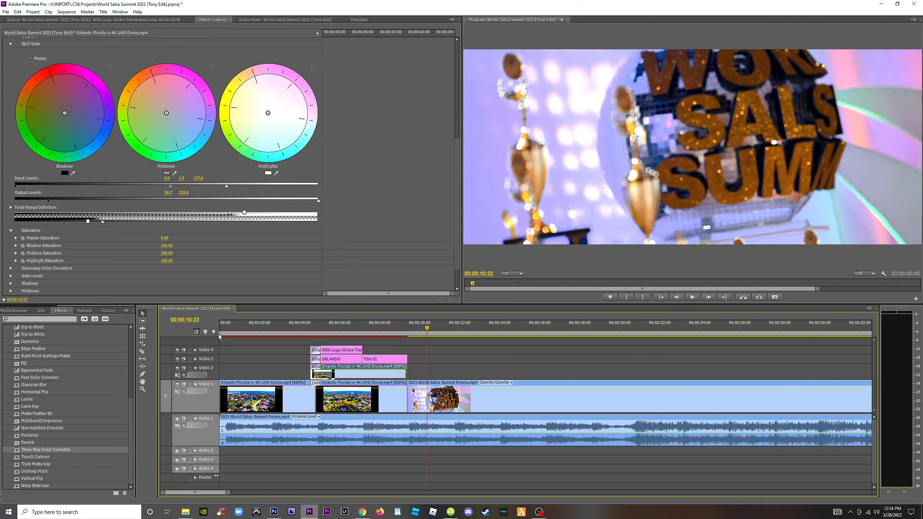
Try reversing the speed of the Orlando drone clip on Video 2 and preview it behind the ORLANDO title.
click(442, 327)
right_click(448, 377)
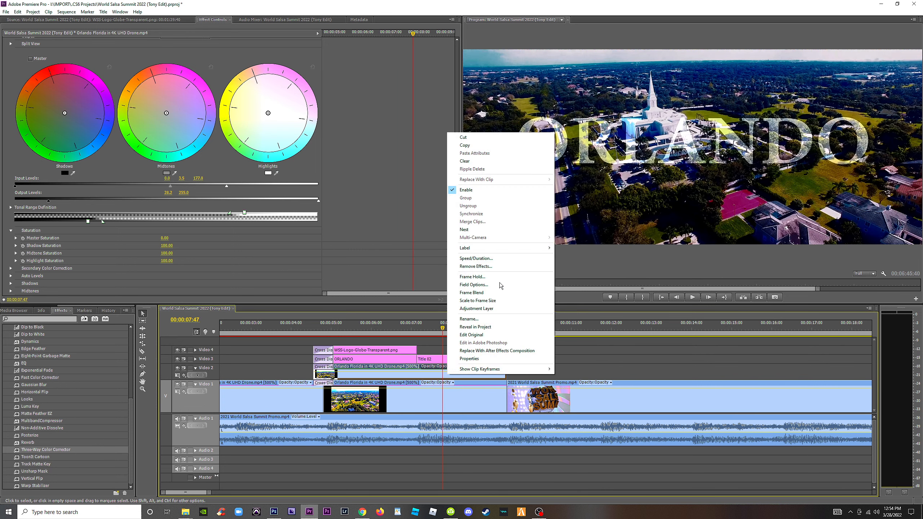
click(486, 259)
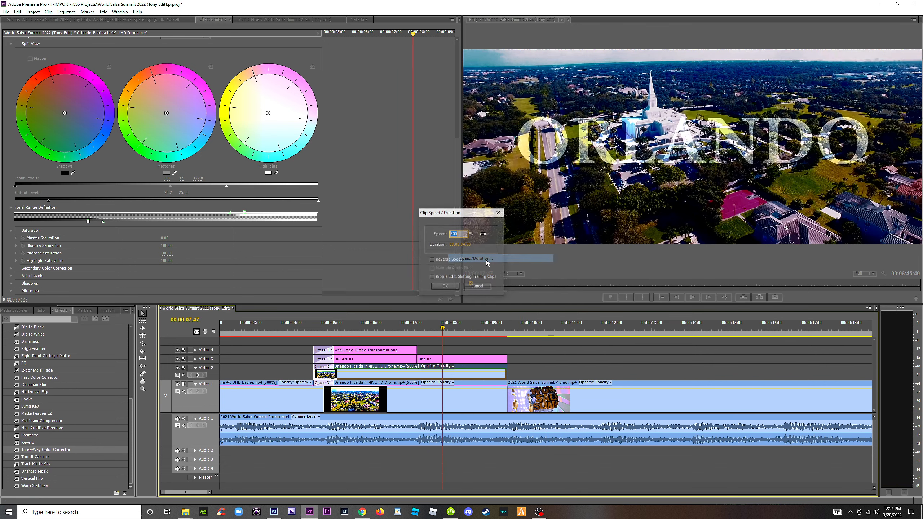
click(431, 259)
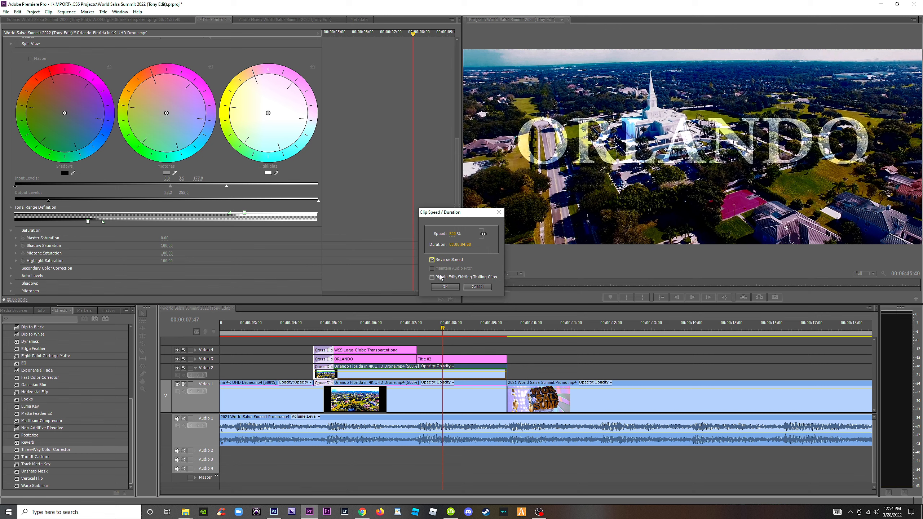
click(444, 287)
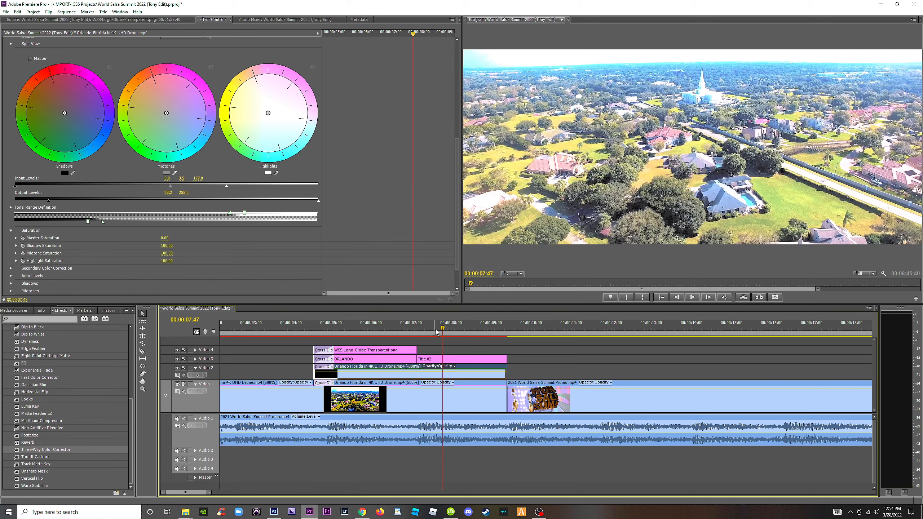
key(space)
mouse_move(440, 329)
mouse_down()
mouse_move(367, 329)
mouse_move(438, 332)
mouse_up()
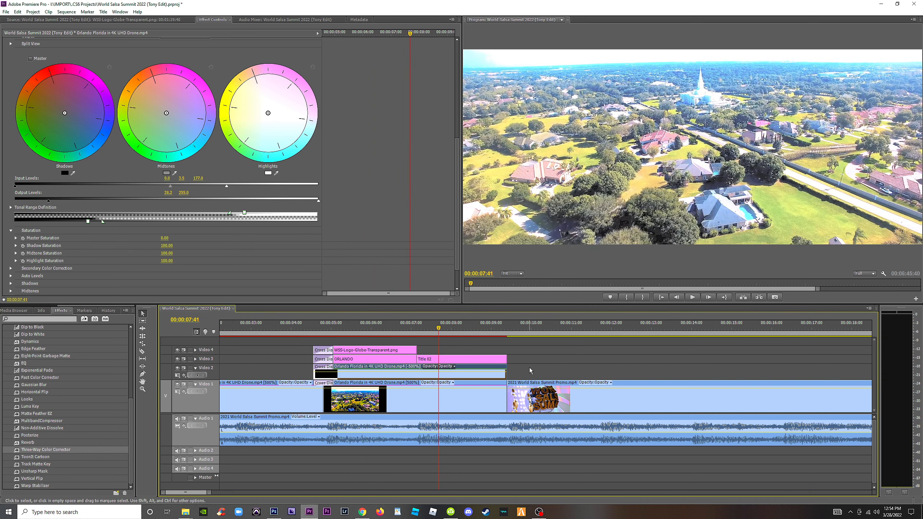
click(529, 368)
click(446, 378)
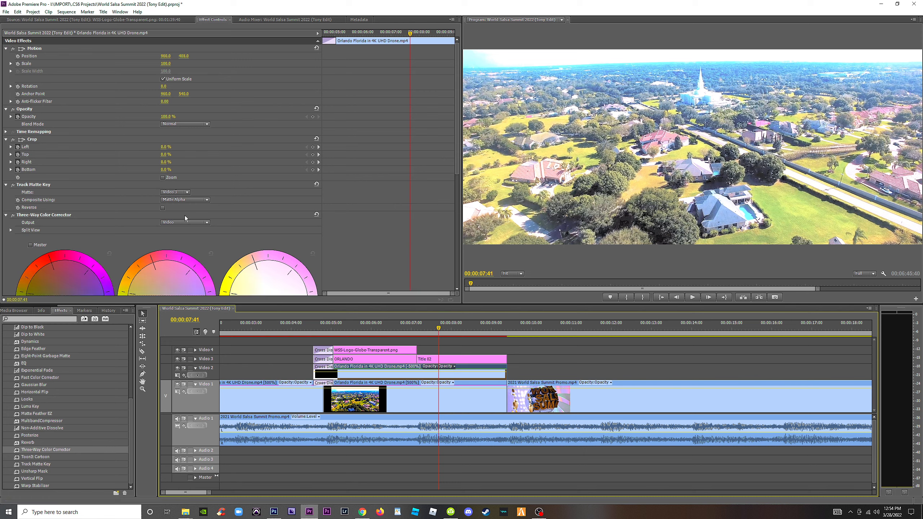
Examine the spare Orlando and Disney clips further along the sequence for footage that could fill the titles.
key(minus)
key(minus)
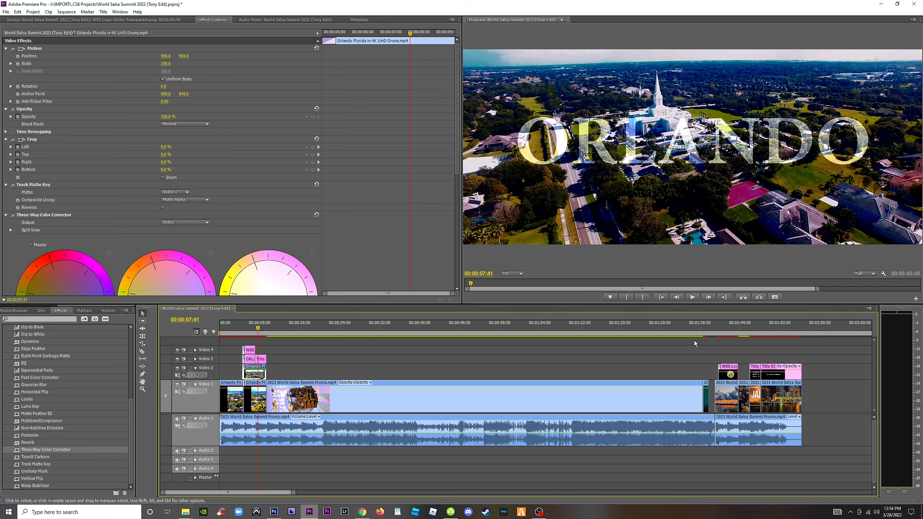
key(minus)
click(623, 326)
key(equal)
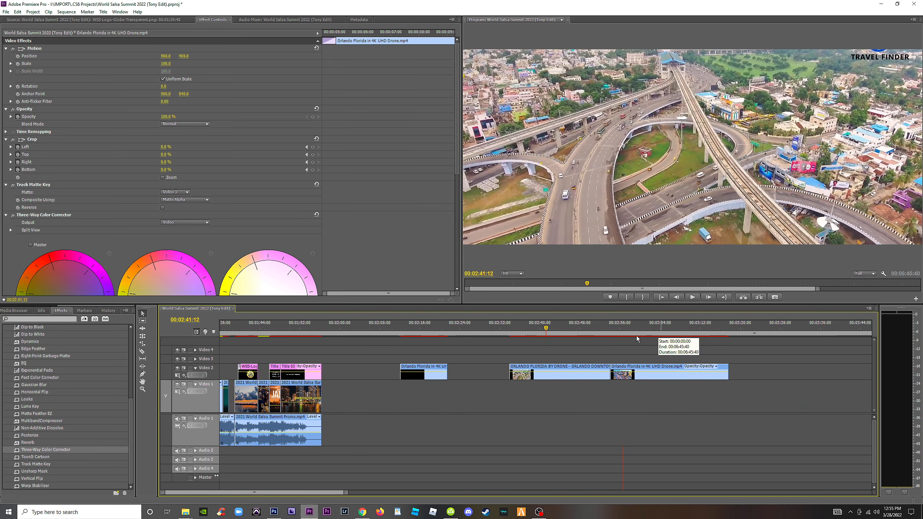
click(412, 327)
key(minus)
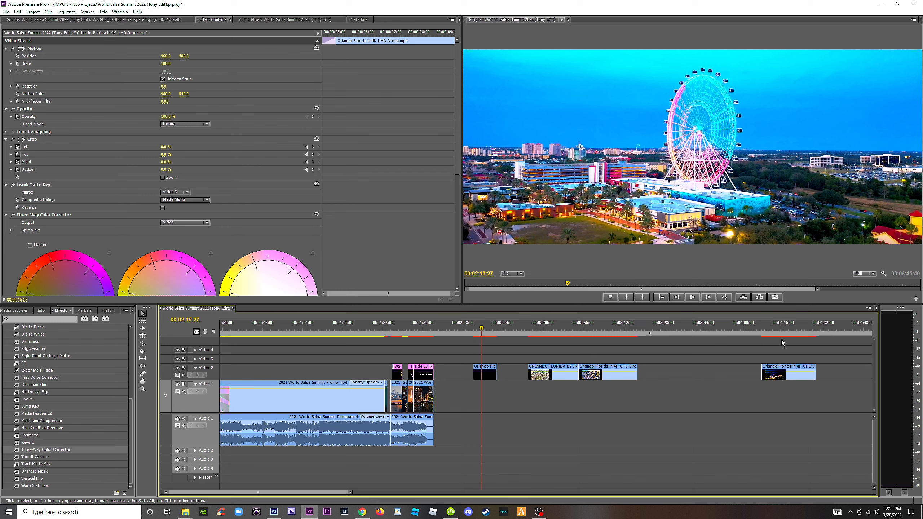
click(782, 340)
key(minus)
click(644, 334)
click(678, 333)
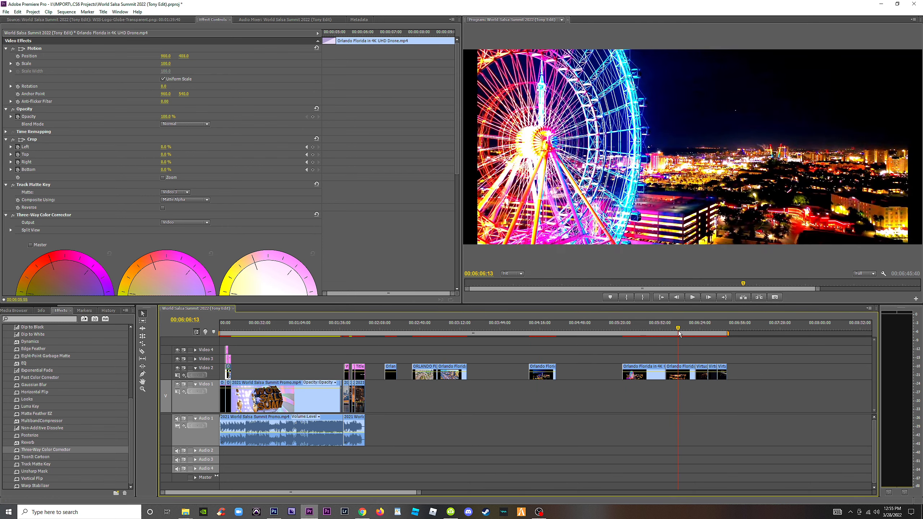
drag(679, 334, 713, 335)
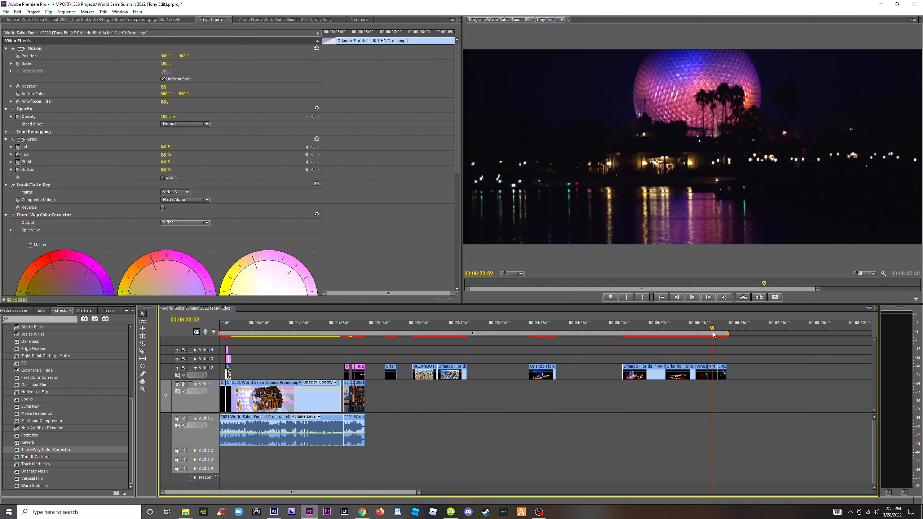
click(713, 381)
click(714, 374)
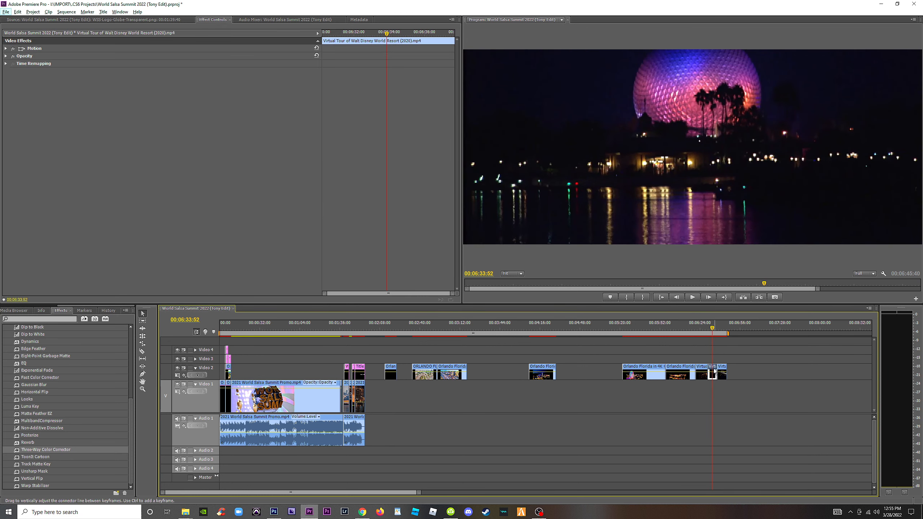
drag(714, 371, 849, 357)
click(791, 358)
key(Delete)
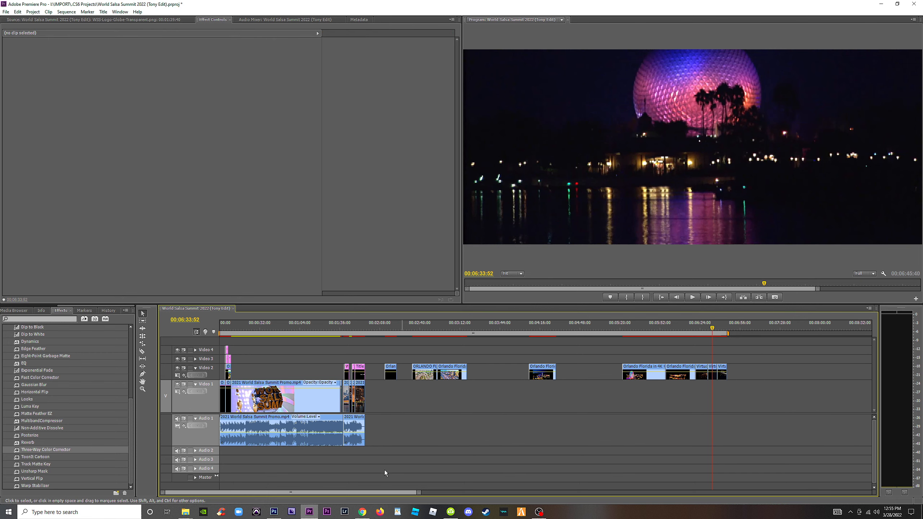
Add the 10min Clouds & Sky loop background video from the Expansion drive's STOCK FOOTAGE folder to Video 1, after the last spare clips.
mouse_move(185, 512)
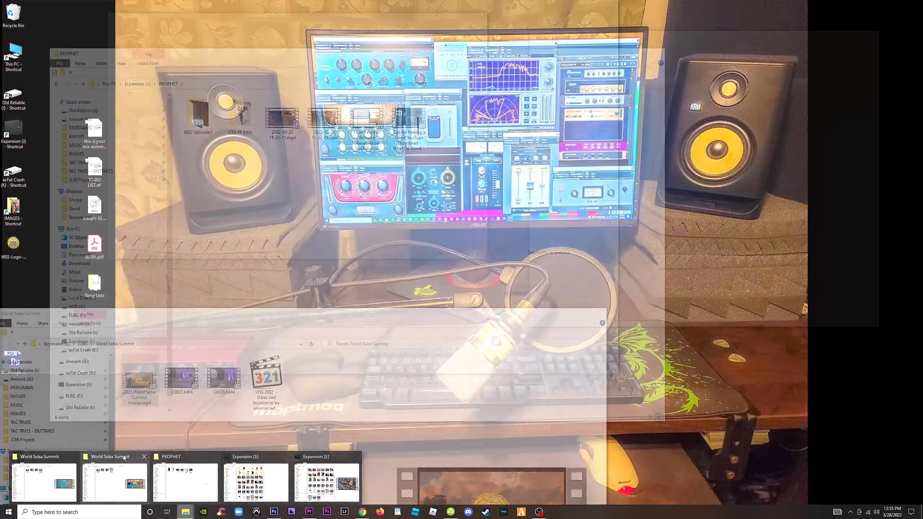
click(124, 458)
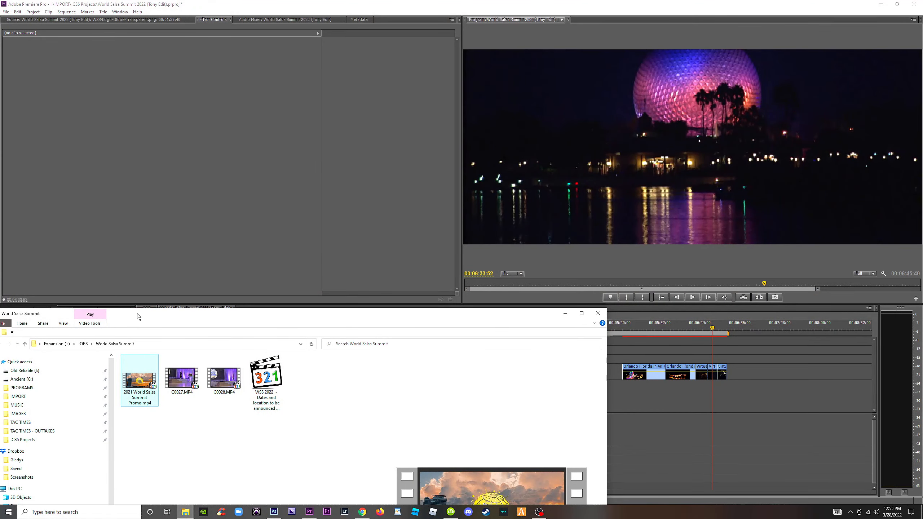
drag(137, 313, 316, 77)
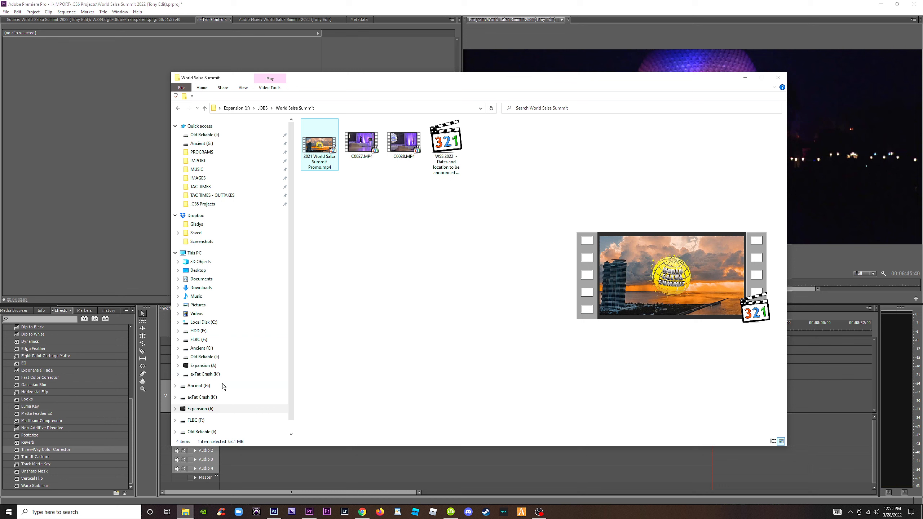
click(204, 365)
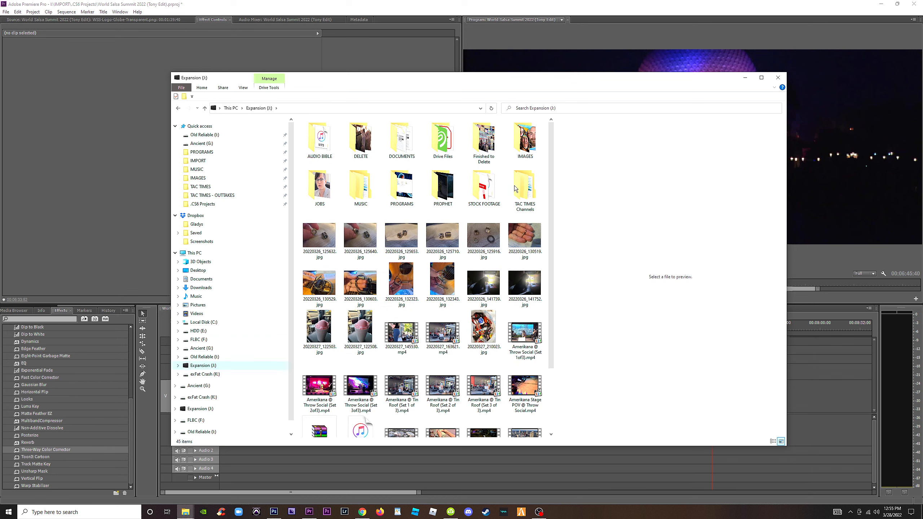
double_click(483, 182)
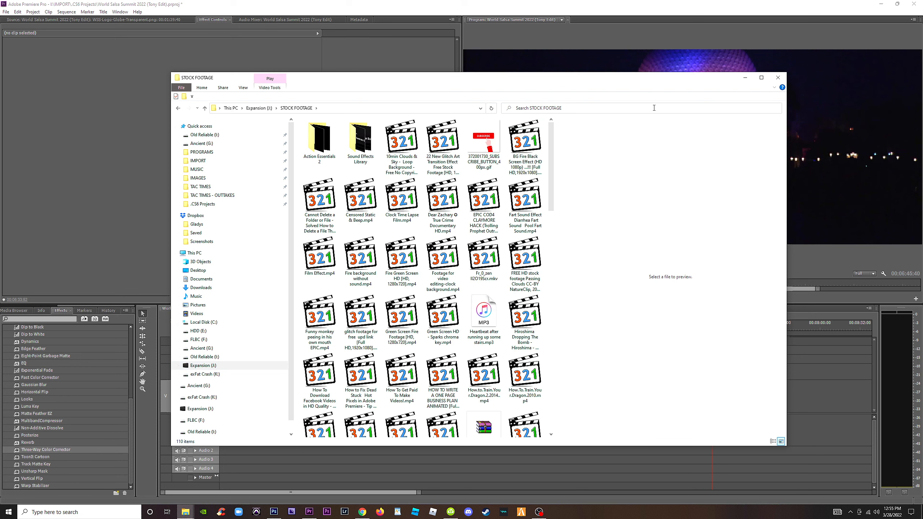
click(622, 109)
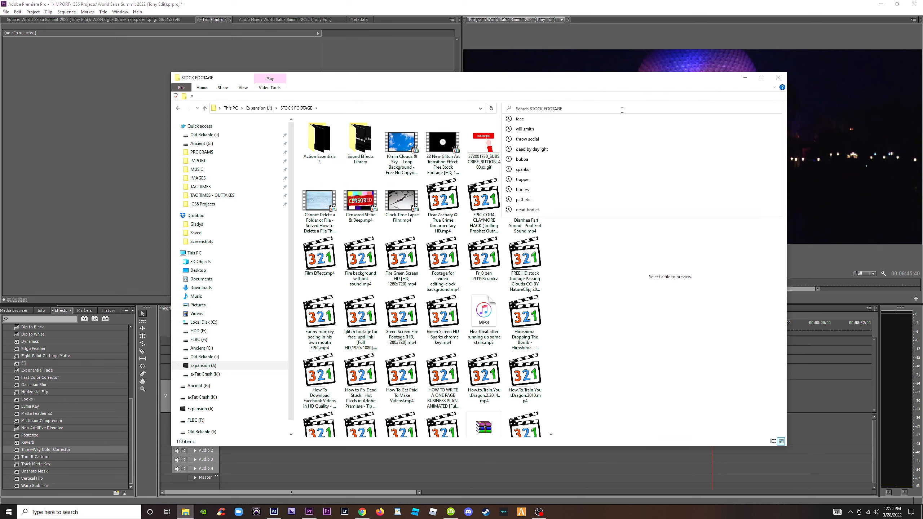
click(388, 145)
drag(479, 91, 290, 95)
drag(213, 149, 743, 379)
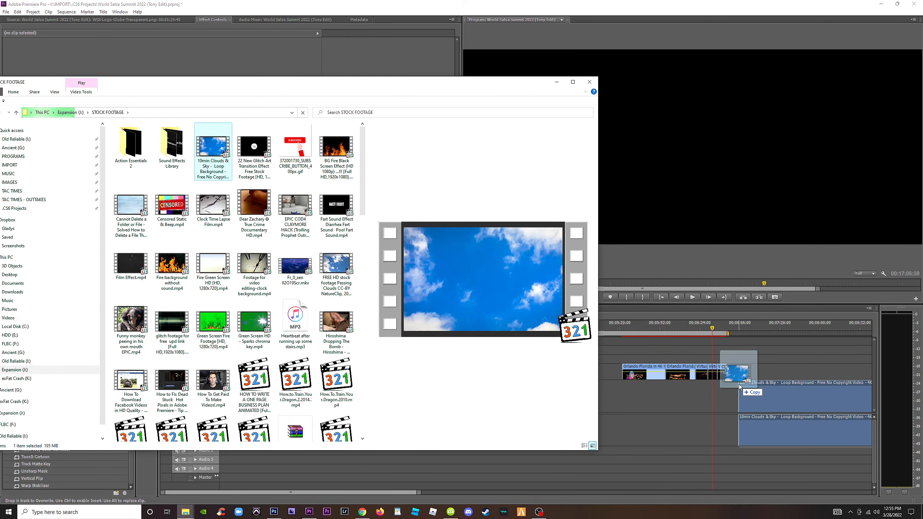
Preview the clouds clip and delete only its linked audio from Audio 1.
click(766, 345)
click(774, 326)
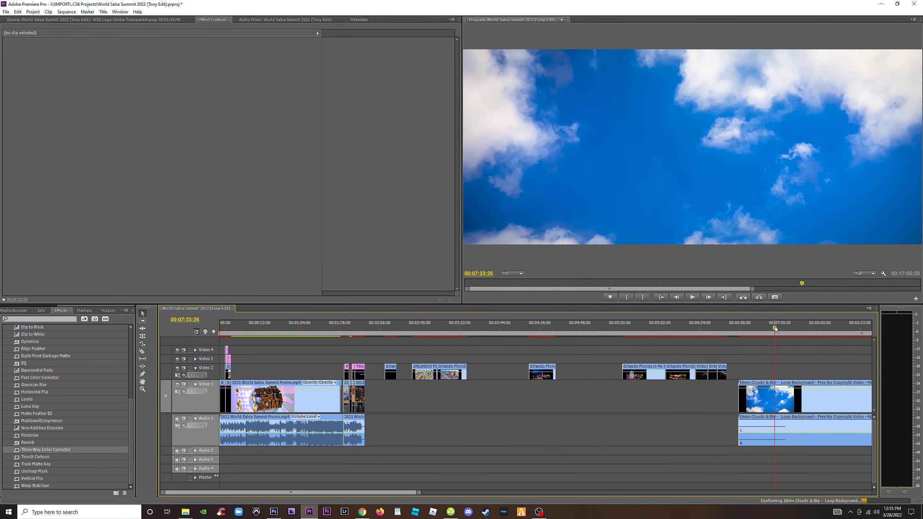
key(minus)
key(minus)
alt+click(468, 437)
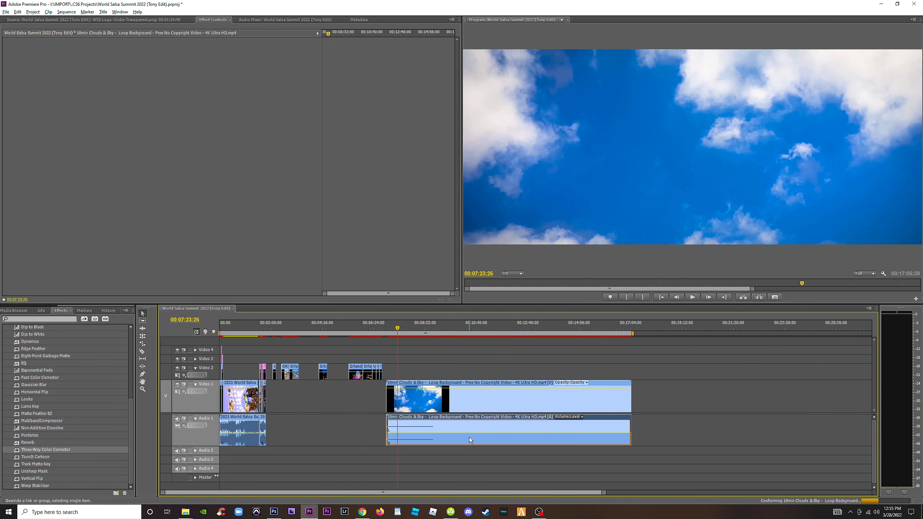
key(Delete)
Trim both ends of the clouds clip and move it to Video 4, just after the opening titles.
drag(388, 398, 446, 396)
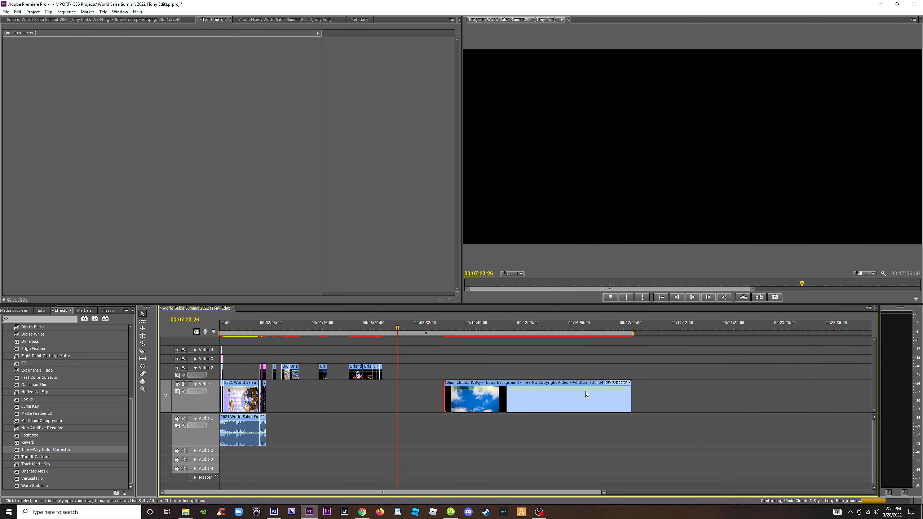
drag(629, 394, 236, 350)
click(452, 380)
click(229, 326)
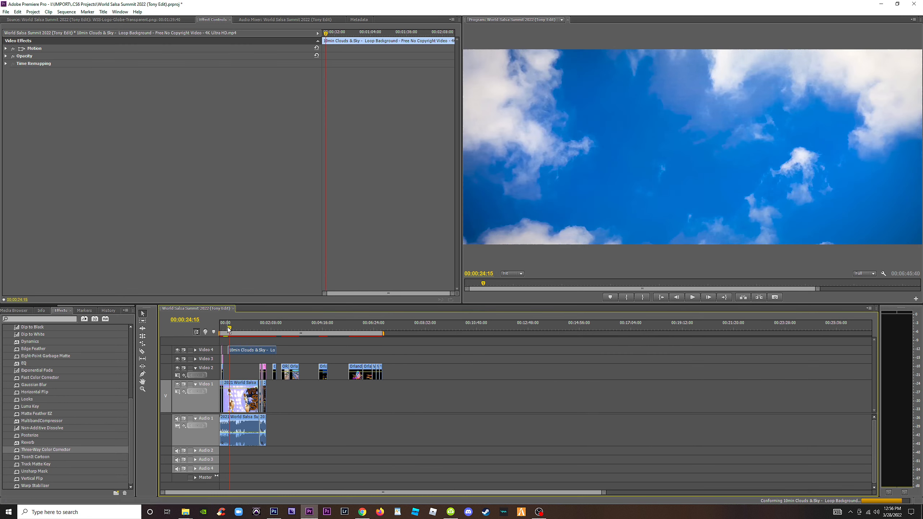
Shorten the clouds clip further and move it to Video 3, closer to the opening titles.
key(equal)
key(equal)
key(equal)
key(equal)
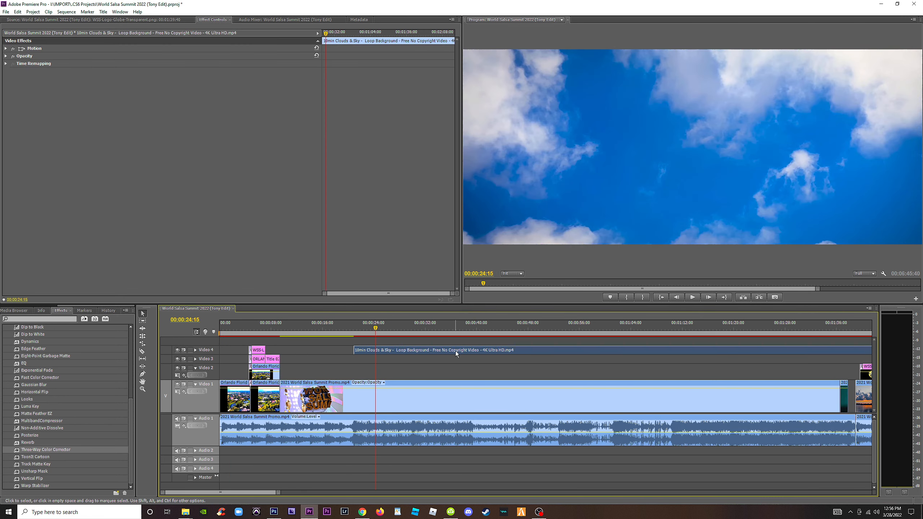
drag(356, 350, 604, 351)
drag(668, 352, 355, 359)
drag(569, 358, 299, 359)
Replace the drone clip on Video 2 with the clouds clip, fitted to the length of the titles above it.
click(263, 328)
key(=)
key(=)
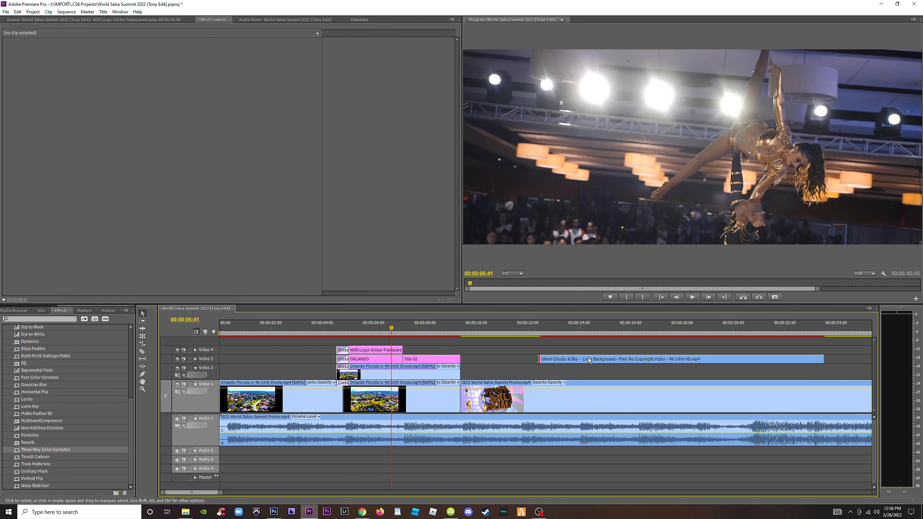
drag(583, 357, 457, 373)
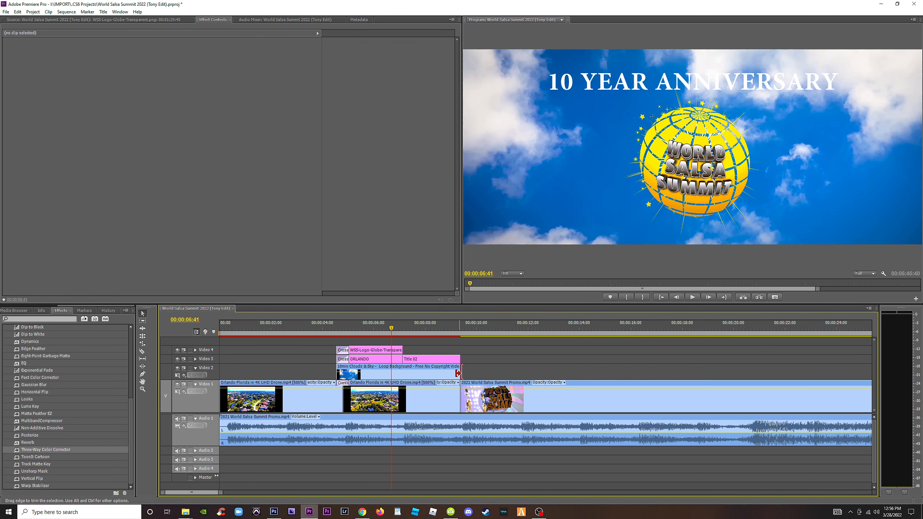
Apply Track Matte Key to the clouds clip on Video 2 with Video 4 as the matte, and check the ORLANDO title.
click(372, 379)
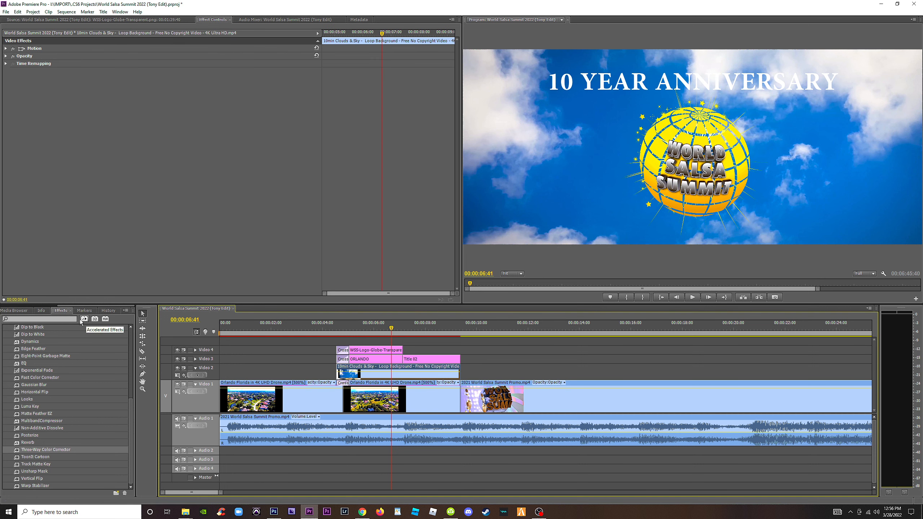
click(63, 319)
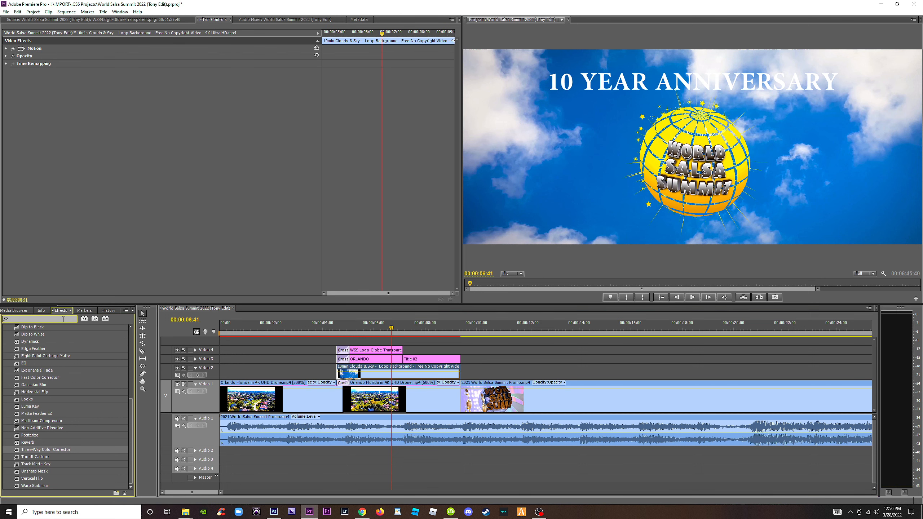
text(track)
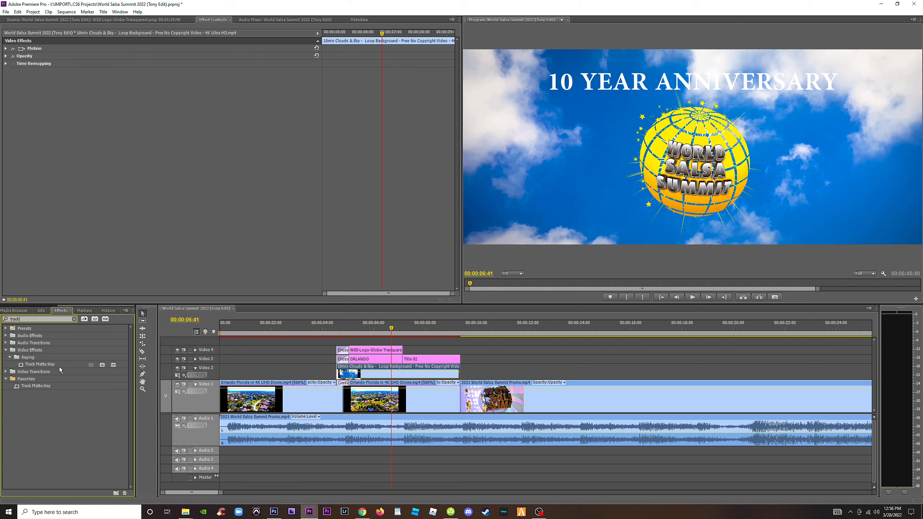
drag(229, 357, 367, 372)
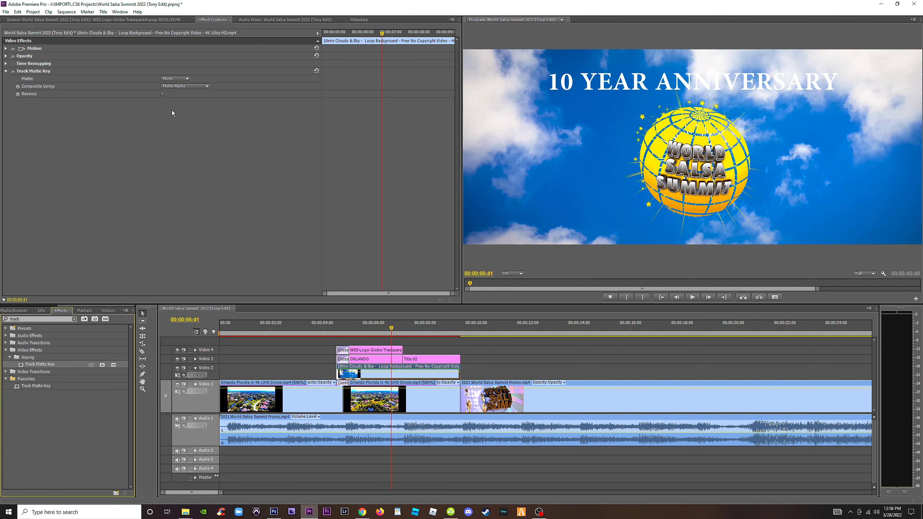
click(186, 79)
click(184, 97)
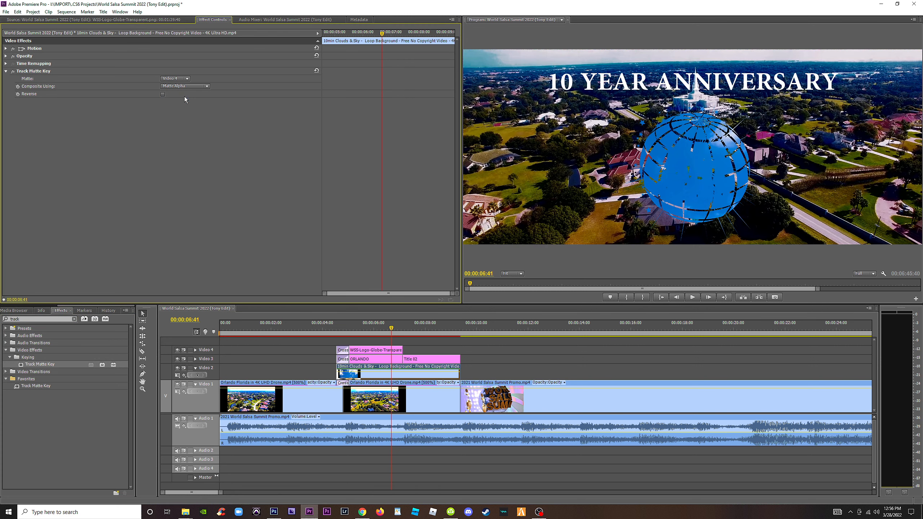
click(407, 327)
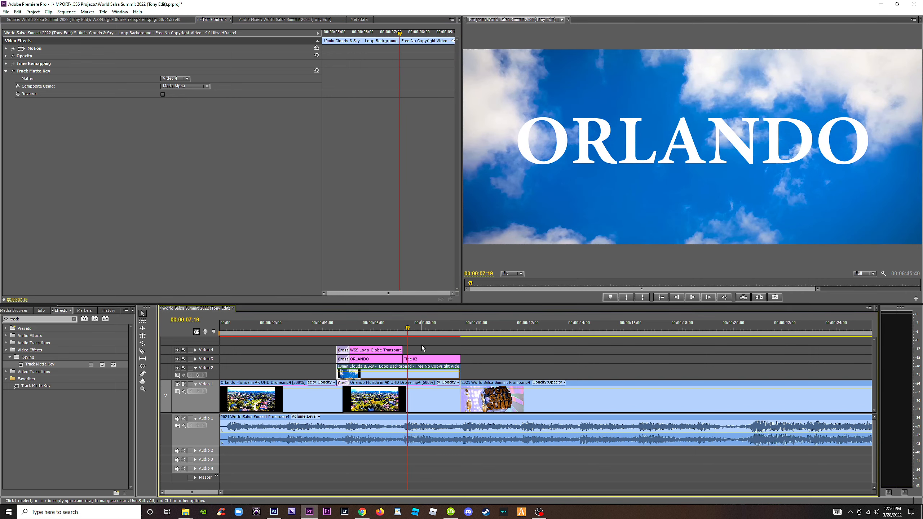
Change the clouds clip's Track Matte Key matte to Video 3 and check both the anniversary and ORLANDO titles.
click(375, 332)
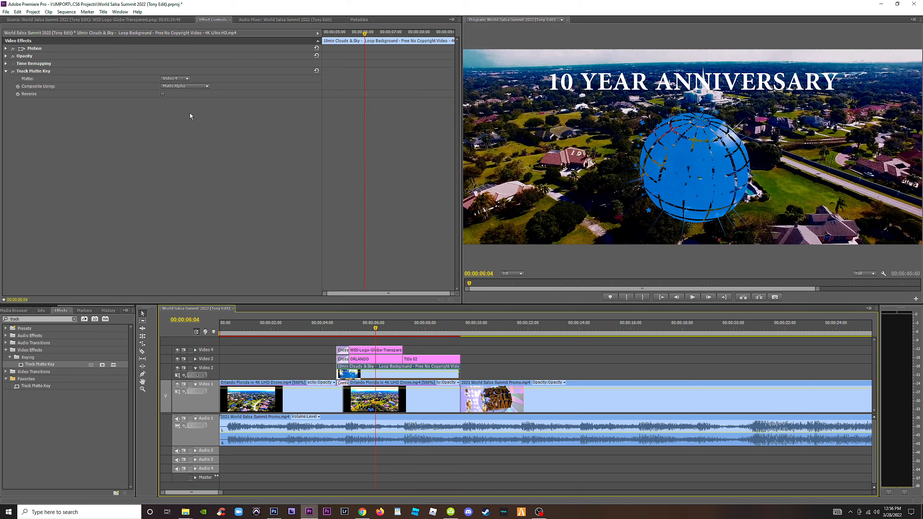
click(188, 79)
click(180, 106)
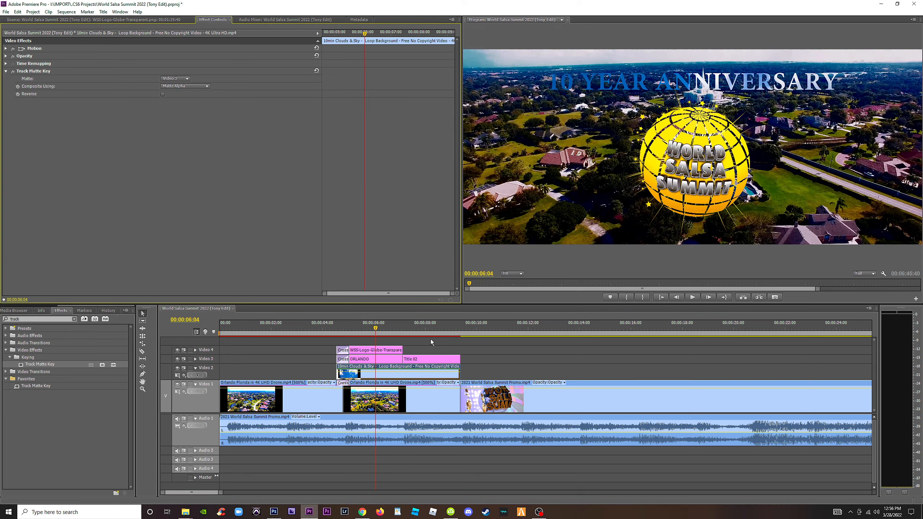
click(408, 331)
drag(408, 331, 432, 338)
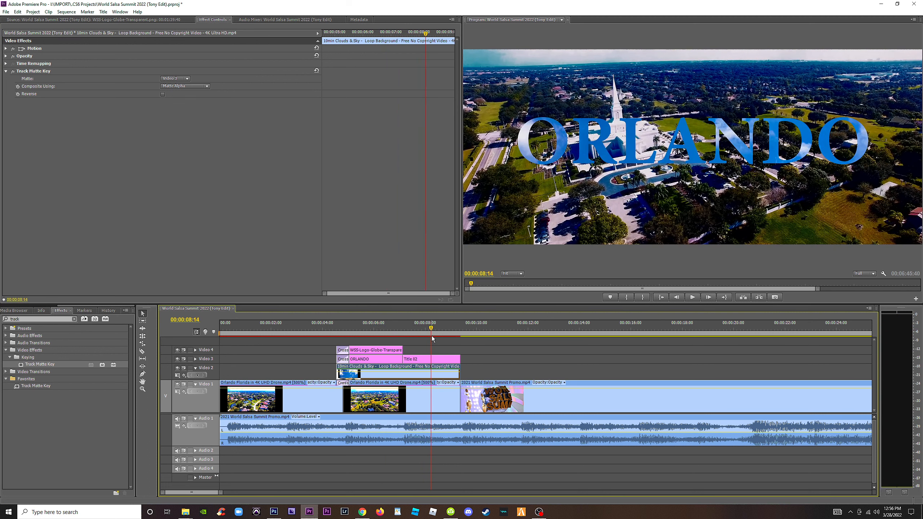
Set the clouds clip's speed to 2000%, extend it back to the end of the titles, and play the result.
right_click(415, 377)
click(462, 261)
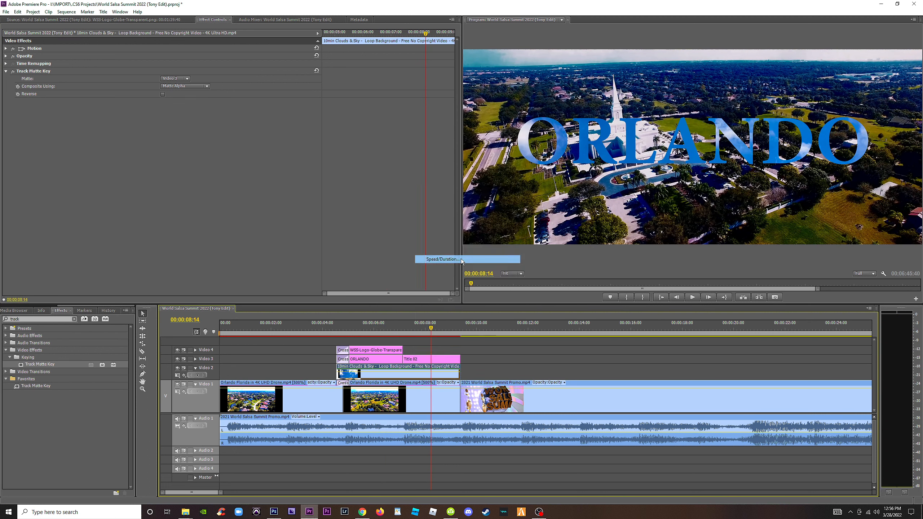
text(200)
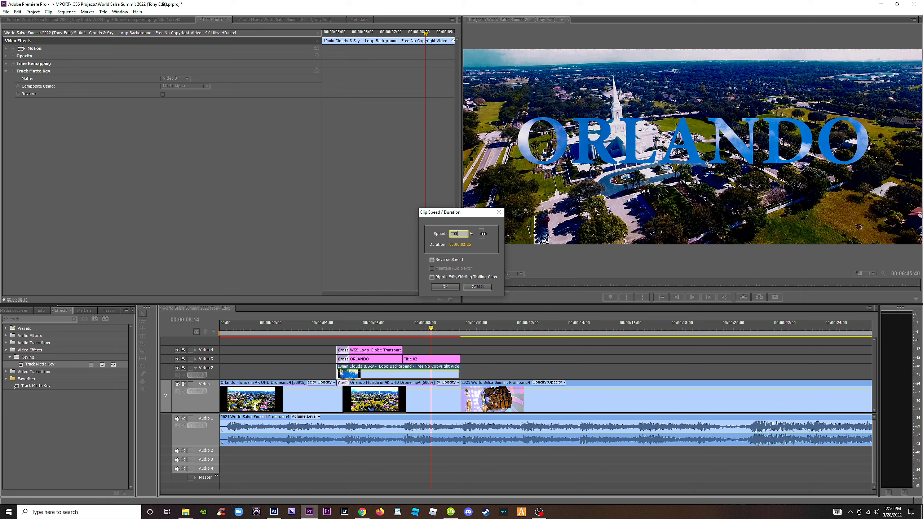
text(0)
key(Return)
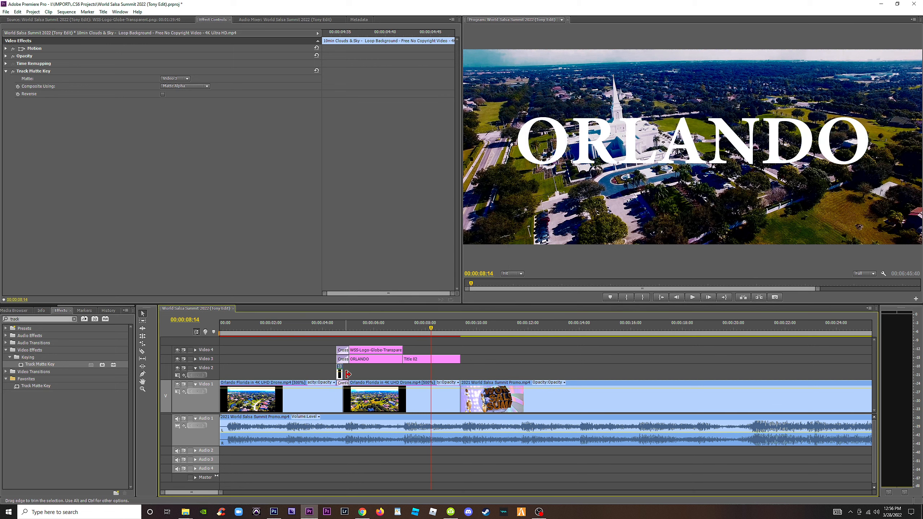
drag(348, 375, 461, 374)
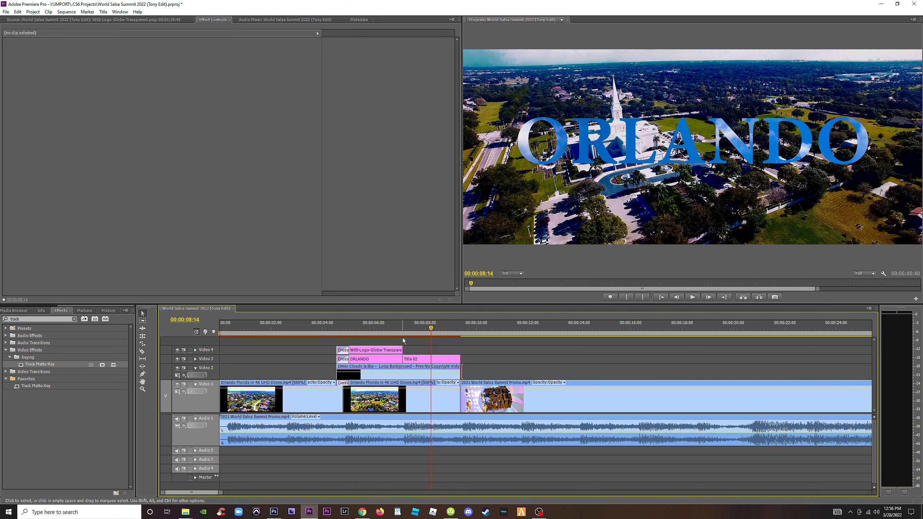
key(space)
click(357, 332)
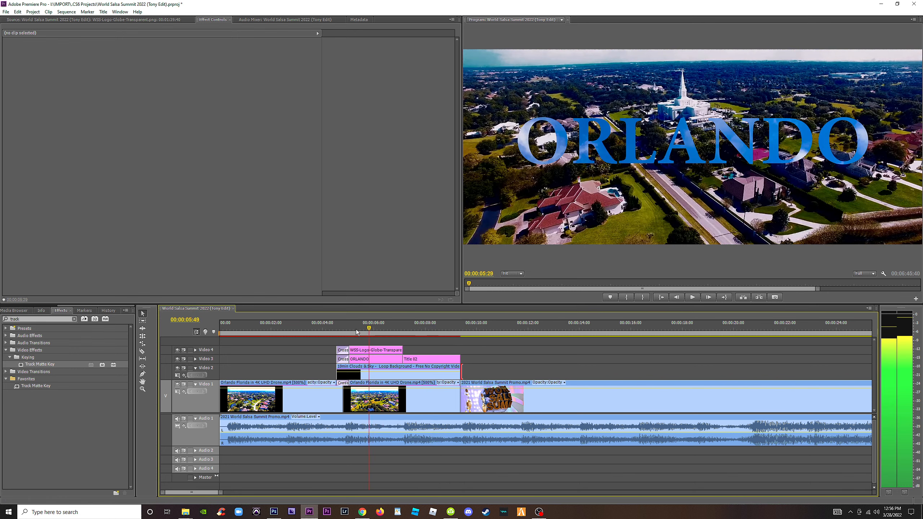
click(342, 332)
Extend the clouds clip well past the titles and move it to the empty stretch of Video 2 before the later clips.
drag(461, 374, 678, 373)
key(minus)
key(minus)
key(minus)
drag(283, 374, 304, 374)
drag(238, 377, 344, 378)
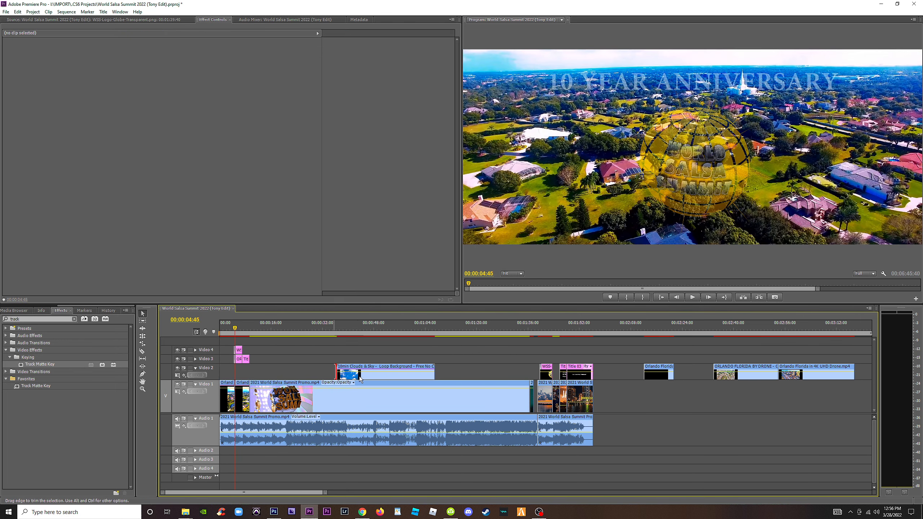
Set the clouds clip's speed to 3000%.
right_click(365, 376)
click(389, 260)
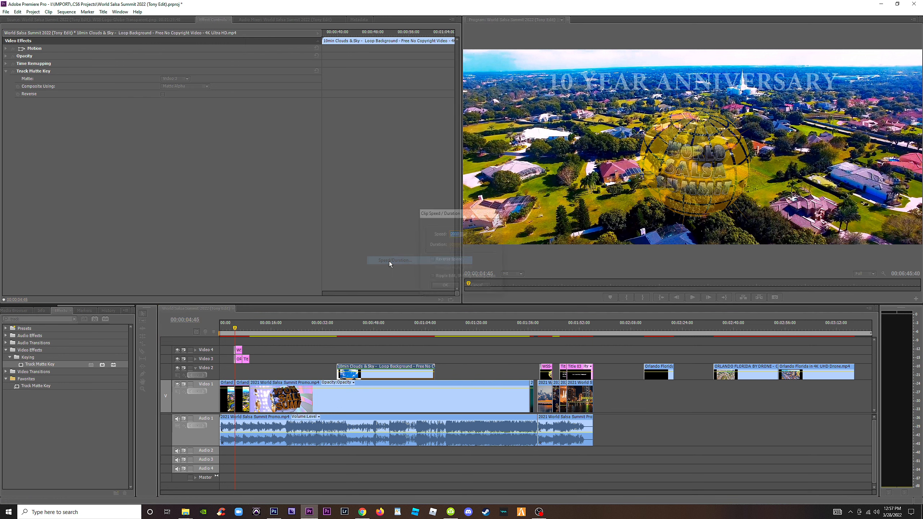
text(30)
key(Return)
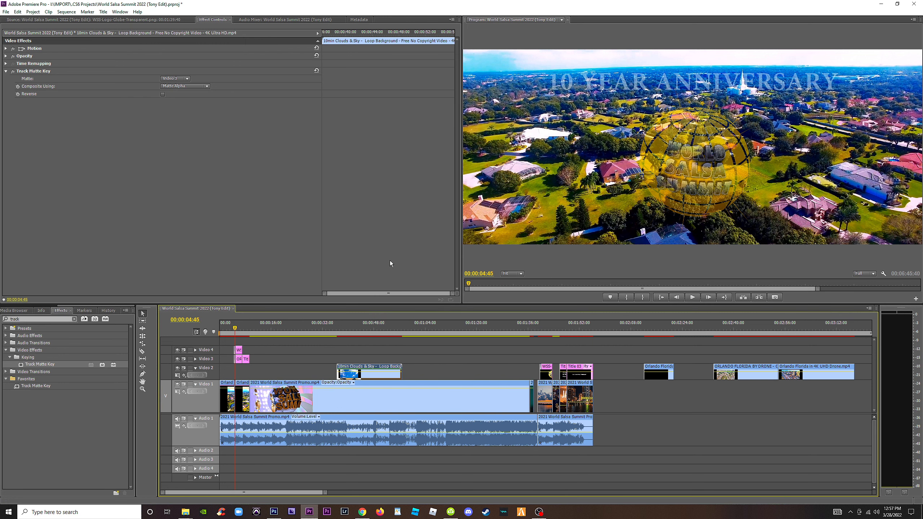
Raise the clouds clip's speed to 6000% and move it back on Video 2 to start with the opening titles.
right_click(366, 376)
click(395, 256)
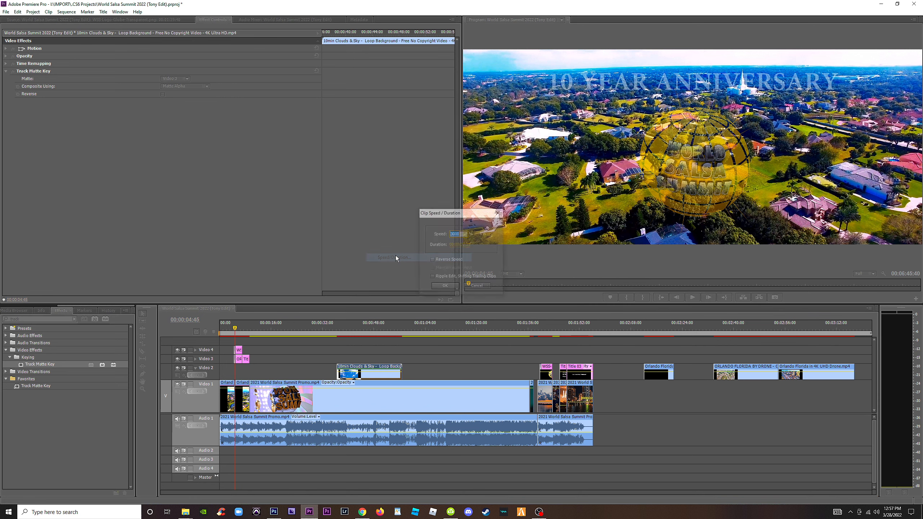
text(60)
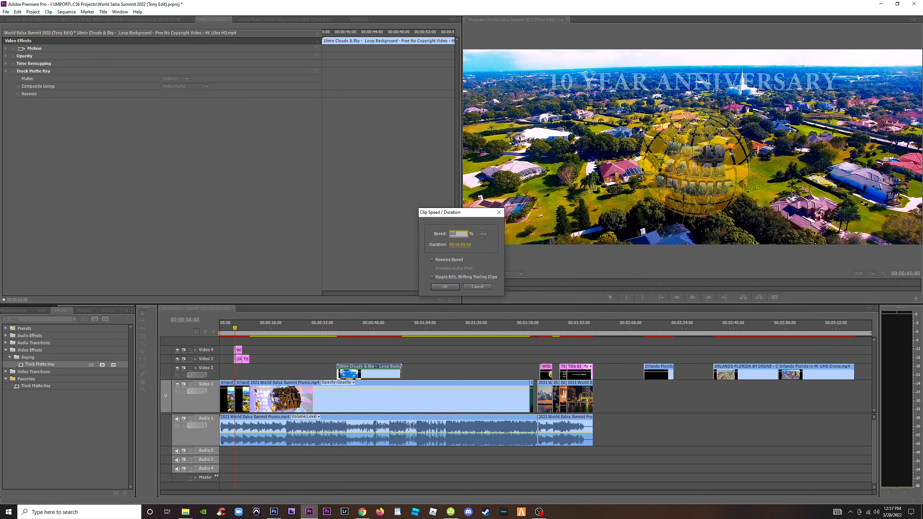
text(00)
key(Return)
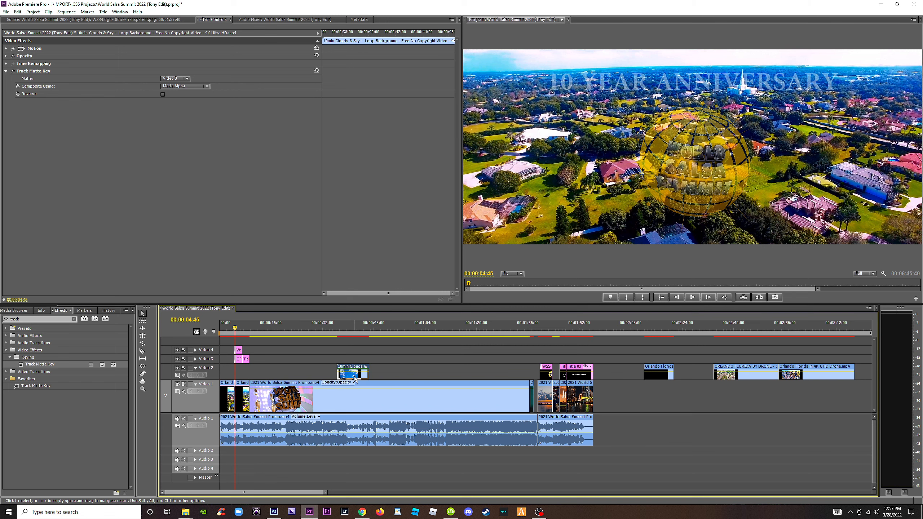
drag(355, 378, 251, 374)
key(equal)
key(equal)
key(equal)
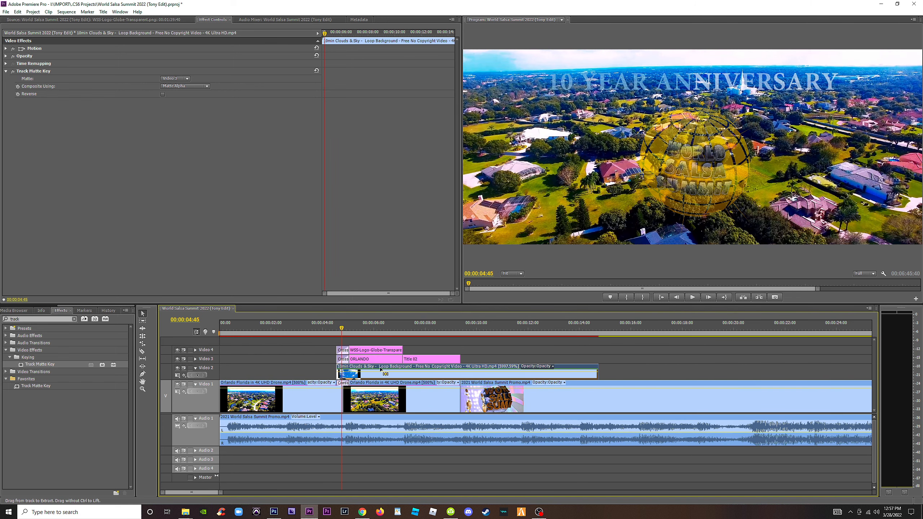
key(space)
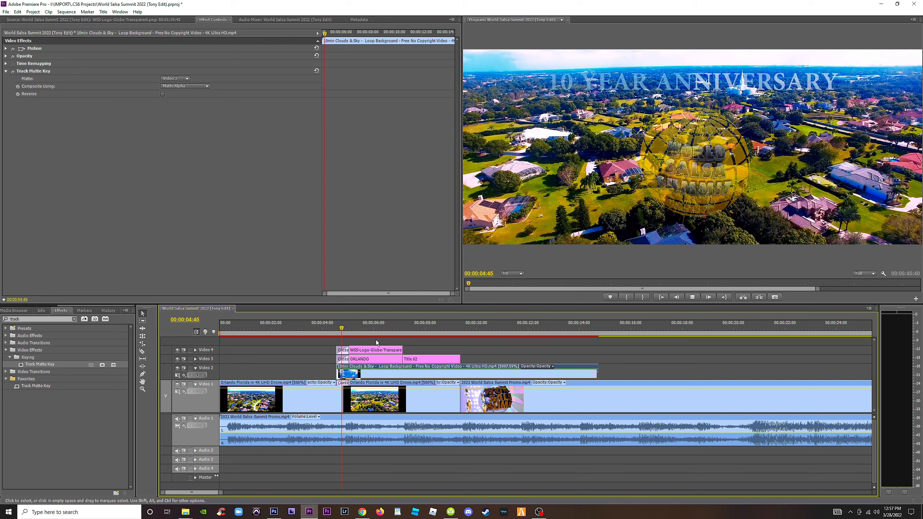
key(space)
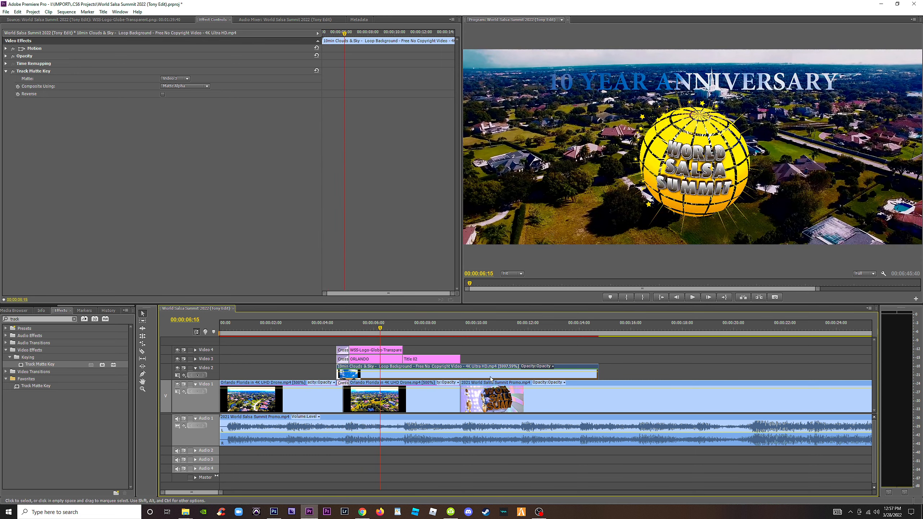
Set the clouds clip's speed to 7000%, trim its end to the end of the ORLANDO title, and play the result.
right_click(498, 379)
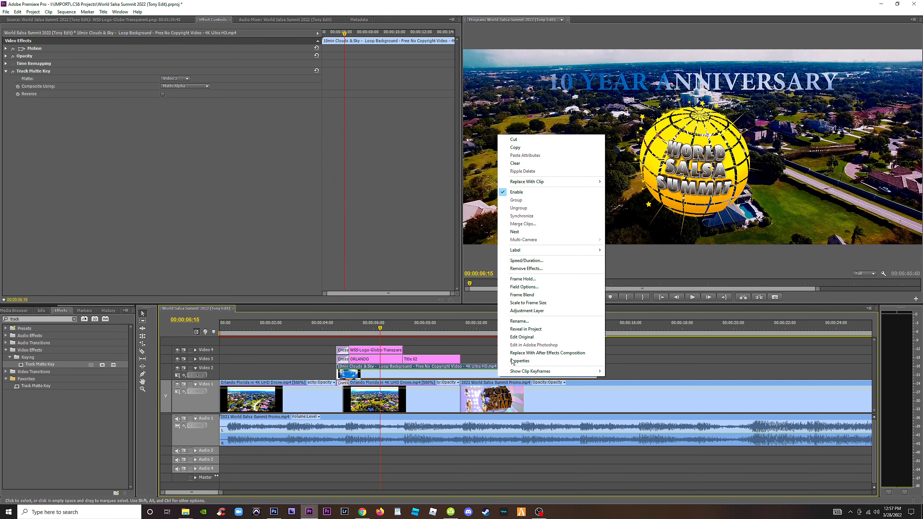
click(525, 262)
text(7000)
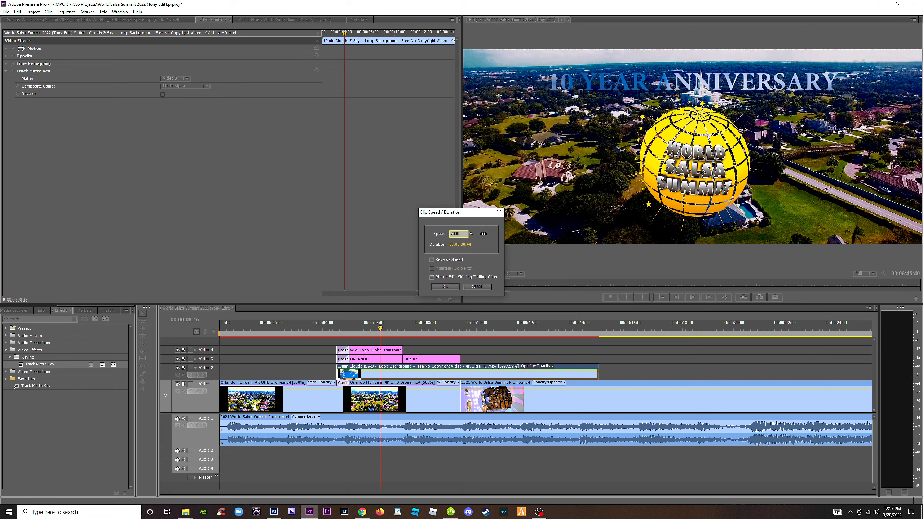
key(Return)
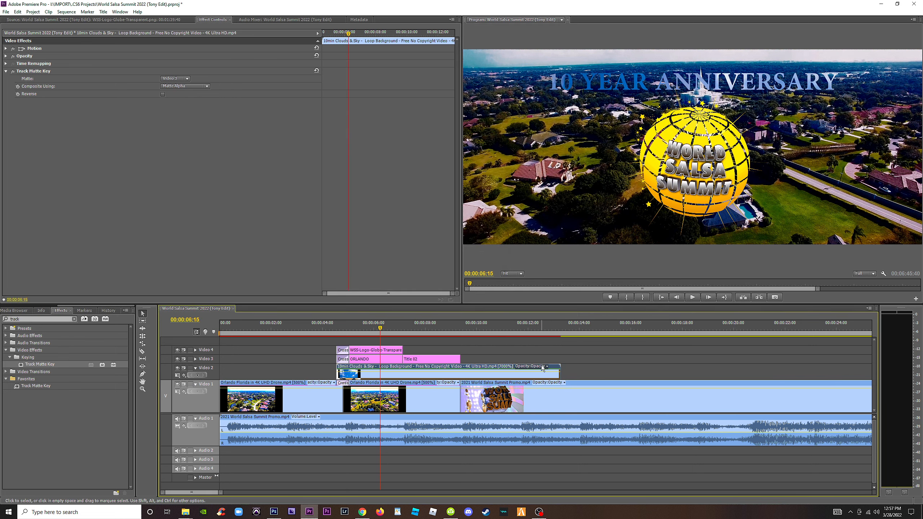
drag(340, 374, 353, 375)
drag(385, 376, 372, 376)
drag(547, 375, 460, 375)
click(342, 331)
drag(342, 331, 335, 331)
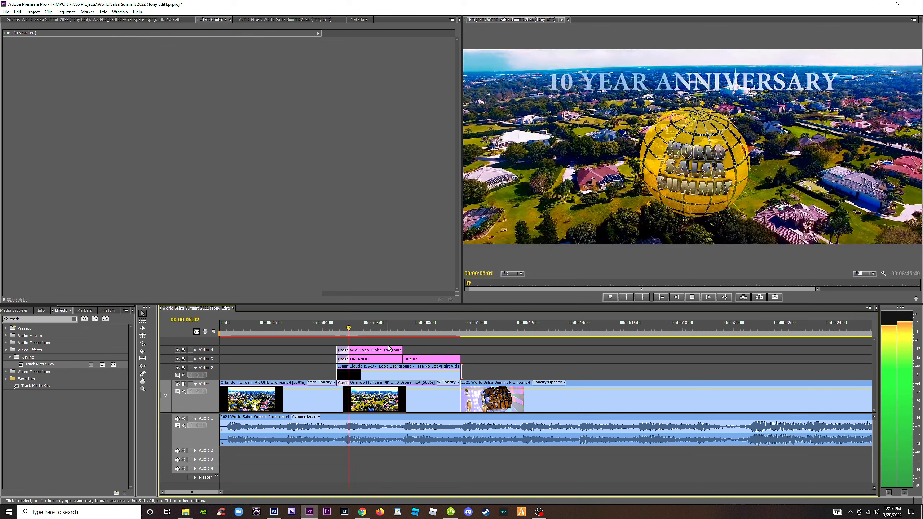
key(space)
click(333, 331)
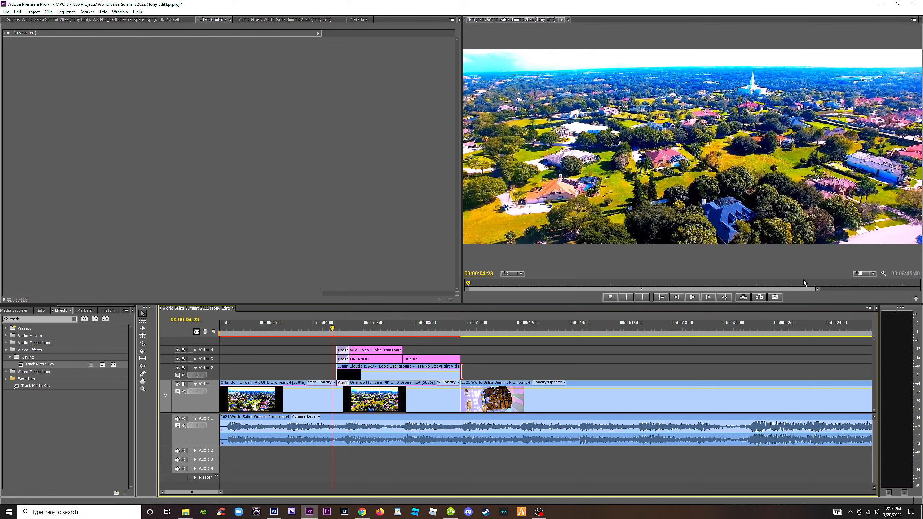
Lower the preview playback resolution to 1/2 for replaying the opening titles, and save the project.
click(864, 274)
click(870, 290)
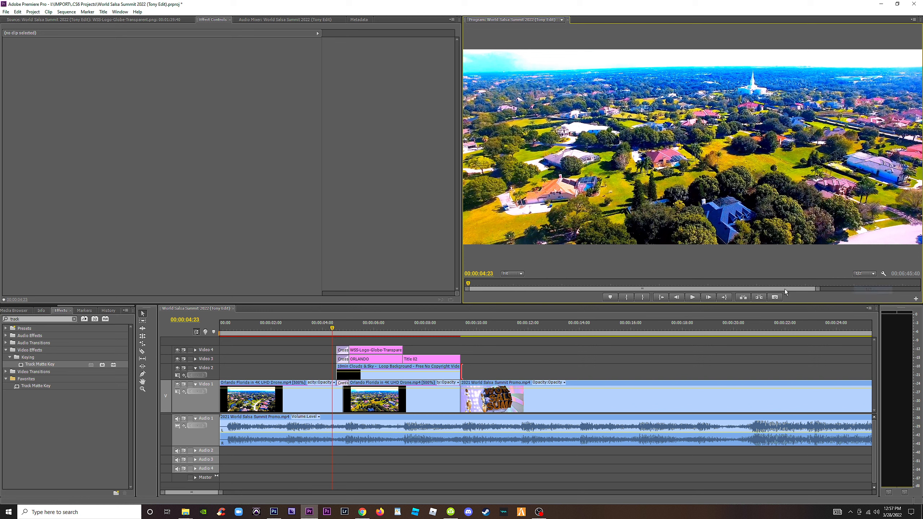
click(321, 329)
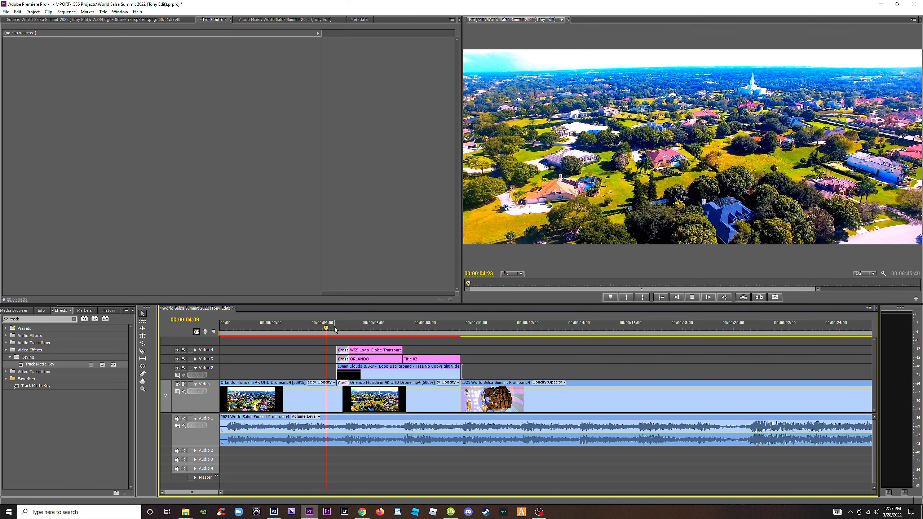
key(space)
key(space)
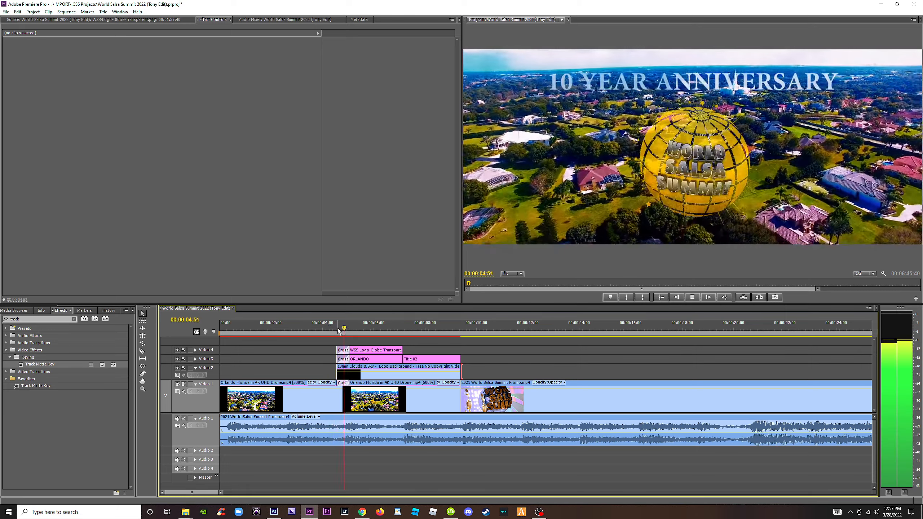
key(space)
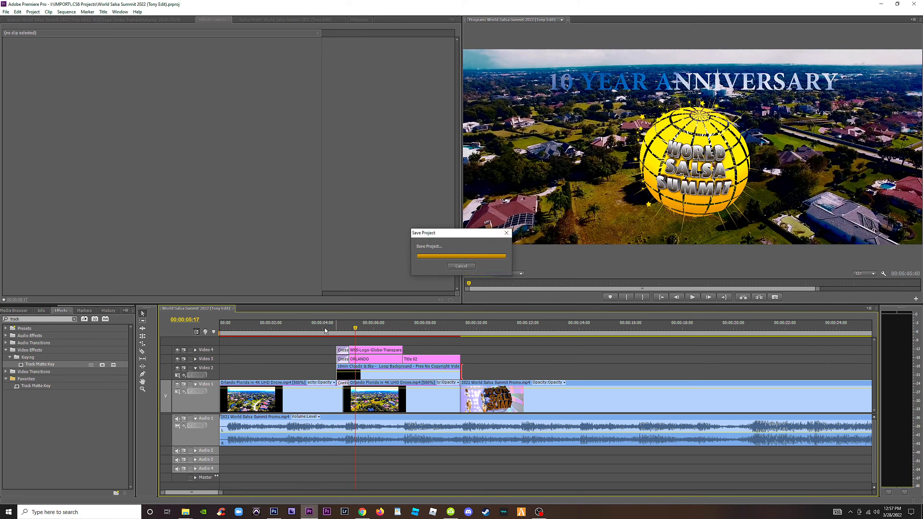
Play from just before the anniversary title into the ORLANDO title to review the moving sky fill.
click(332, 328)
key(space)
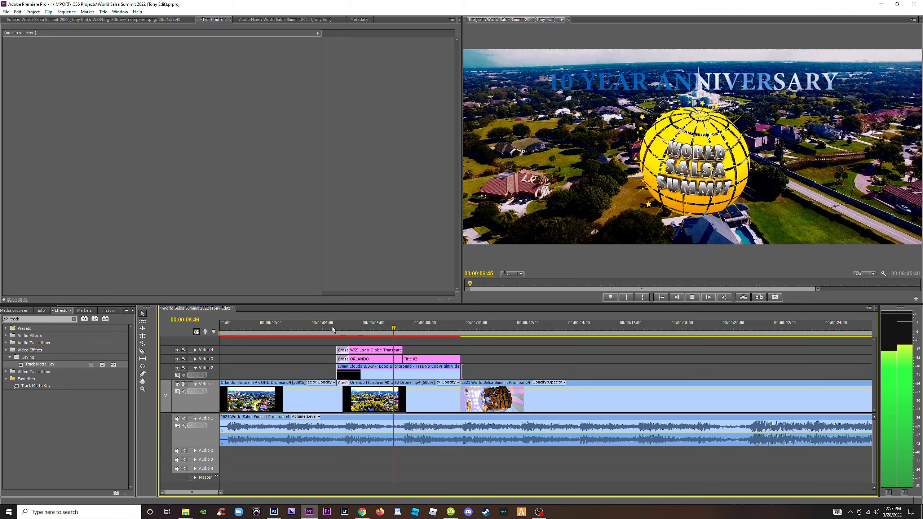
key(space)
key(space)
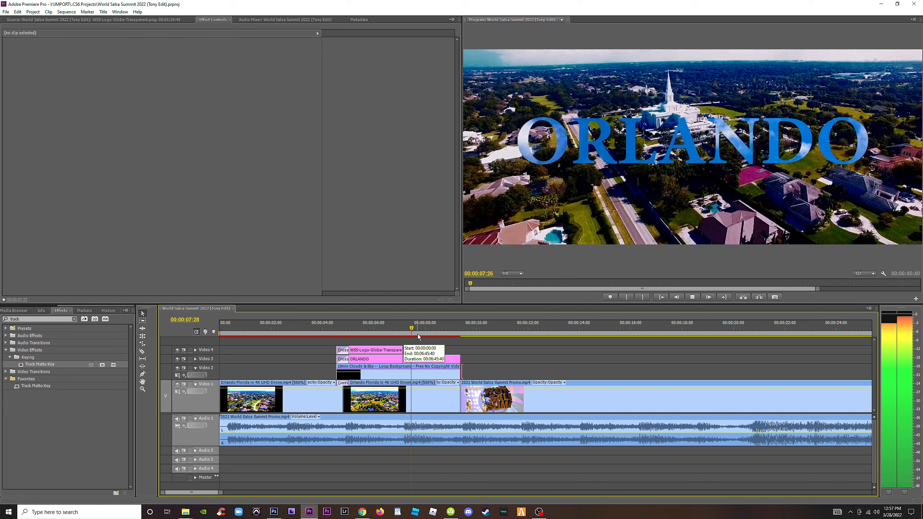
key(space)
click(417, 329)
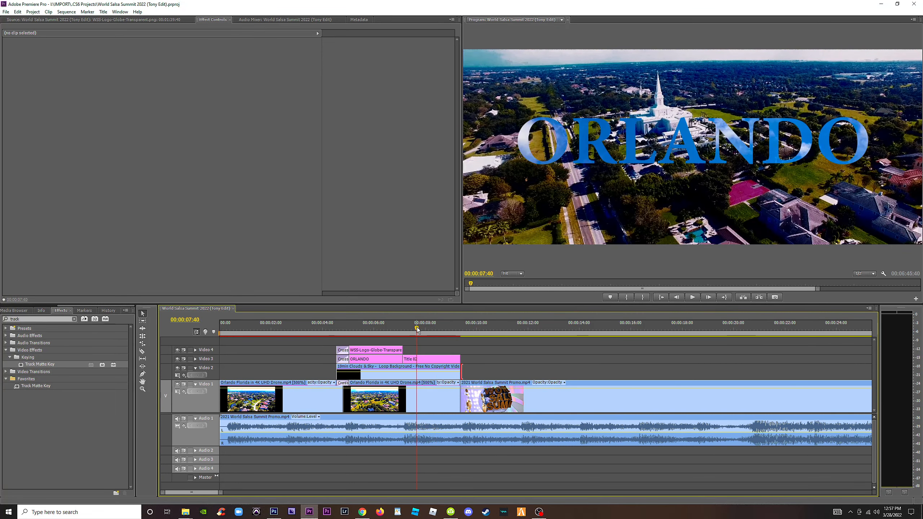
Apply Fast Color Corrector to the clouds clip on Video 2 and lower its input white level to about 150.
click(409, 378)
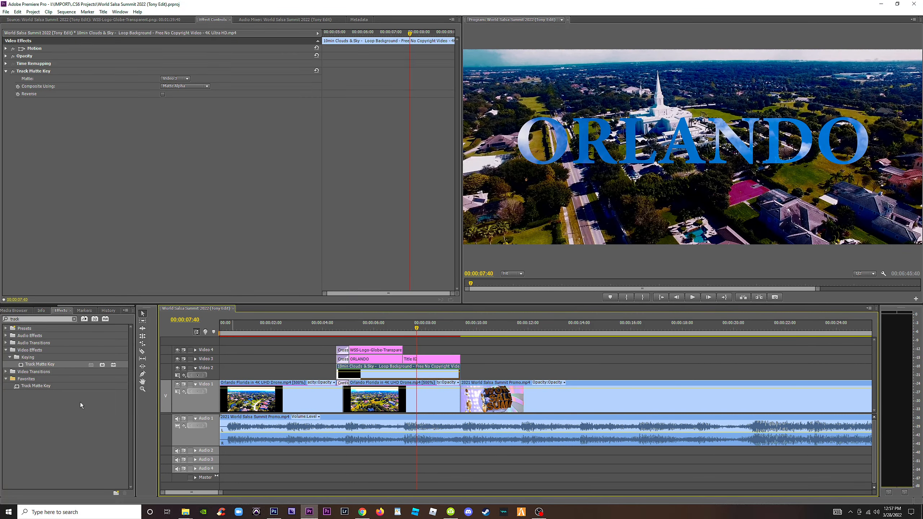
click(74, 319)
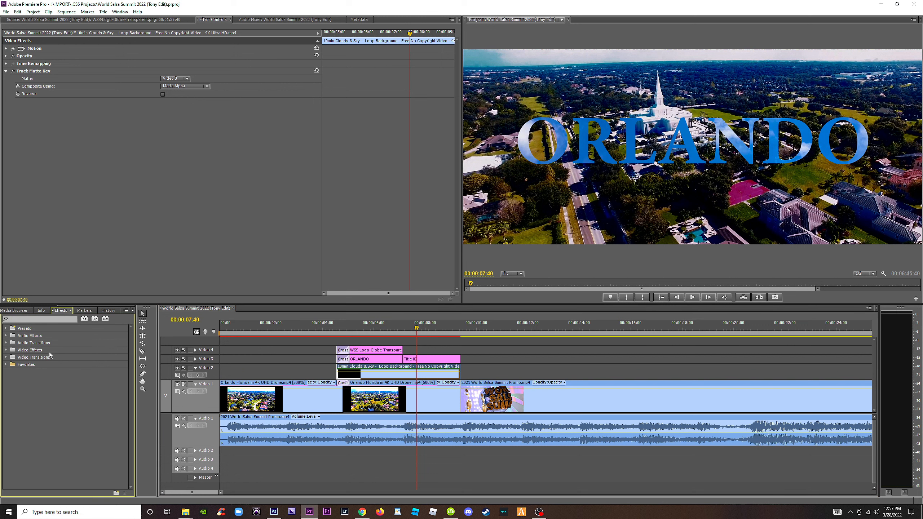
click(6, 364)
scroll(53, 465, down, 3)
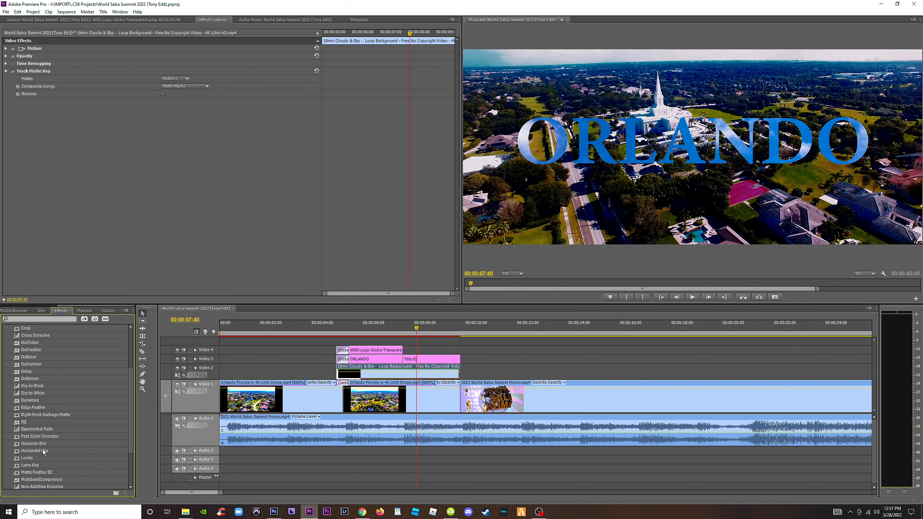
drag(40, 437, 379, 377)
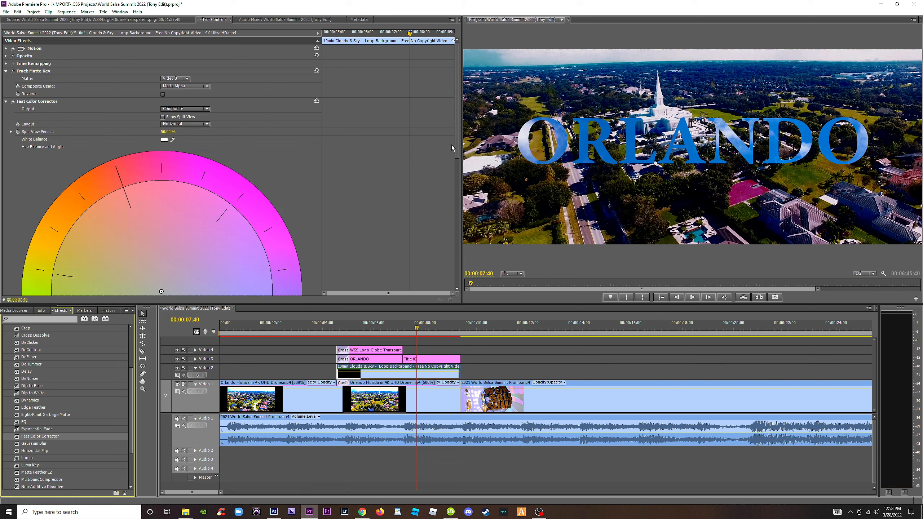
scroll(451, 144, down, 5)
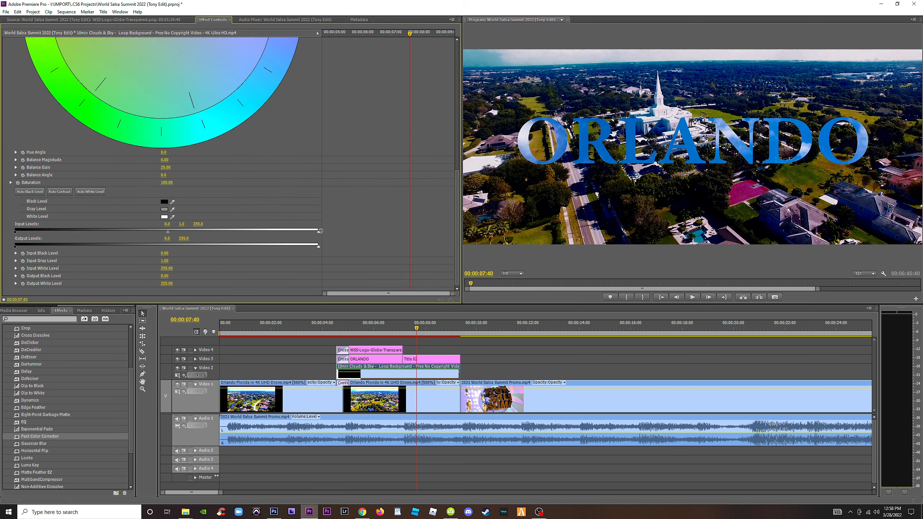
drag(301, 232, 195, 232)
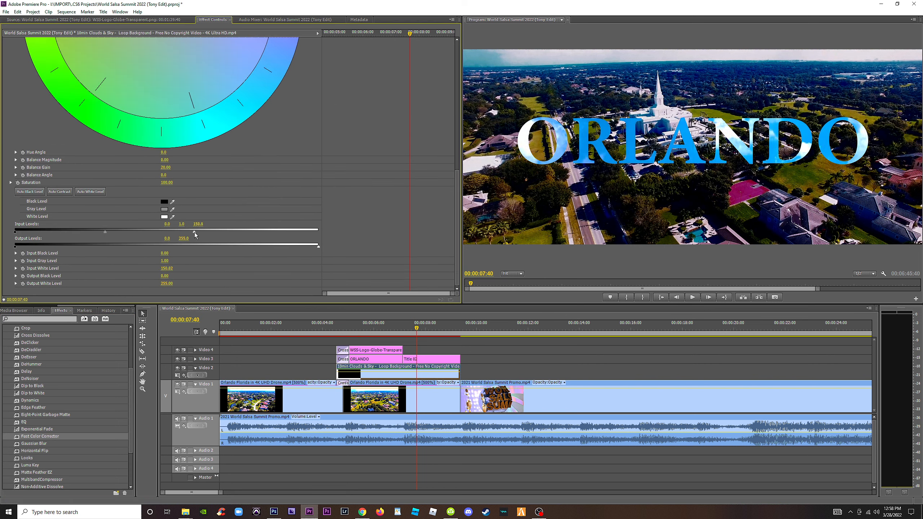
Raise the clouds clip's input gray level to about 2.1 and input white level to about 163, and play the ORLANDO title.
drag(130, 232, 136, 231)
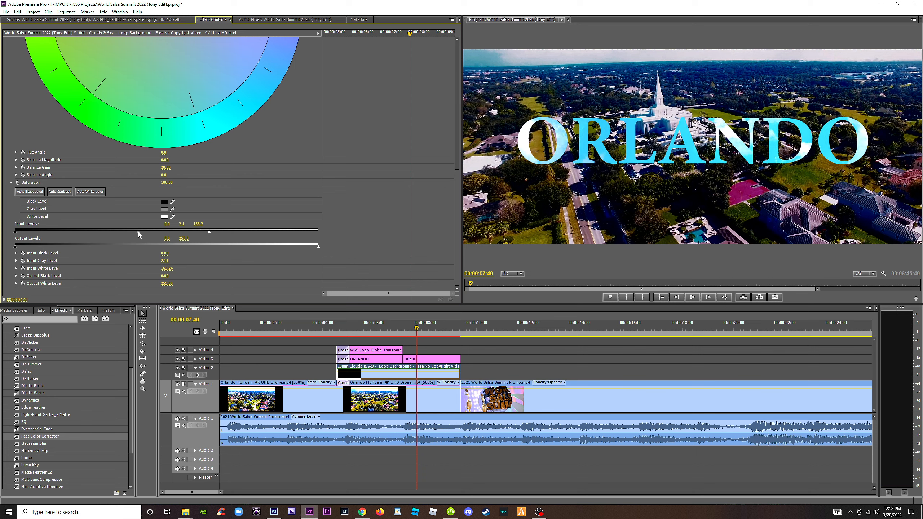
click(401, 328)
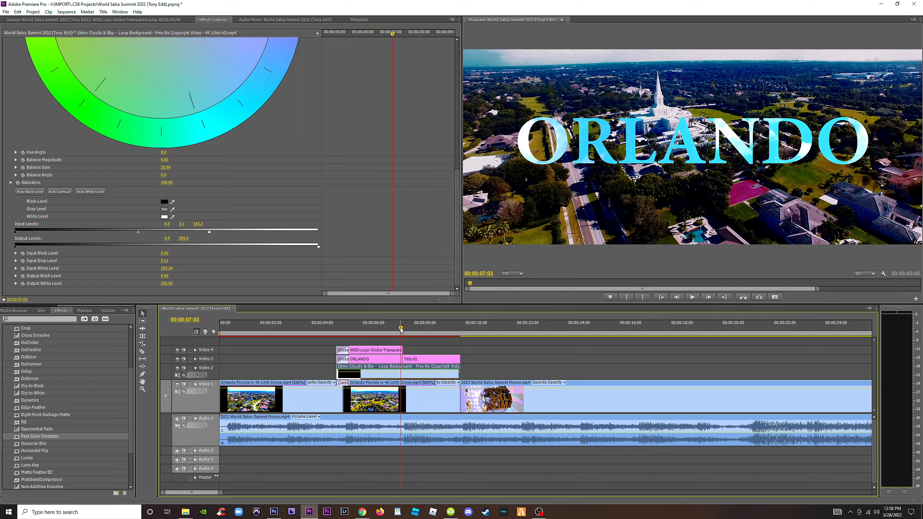
key(space)
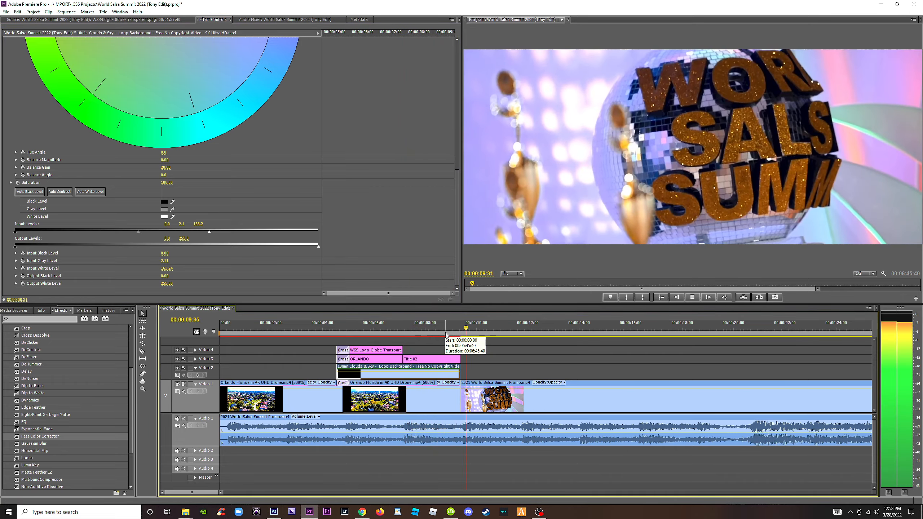
Replay the opening titles from the start of the clouds clip and save the project.
click(338, 328)
key(space)
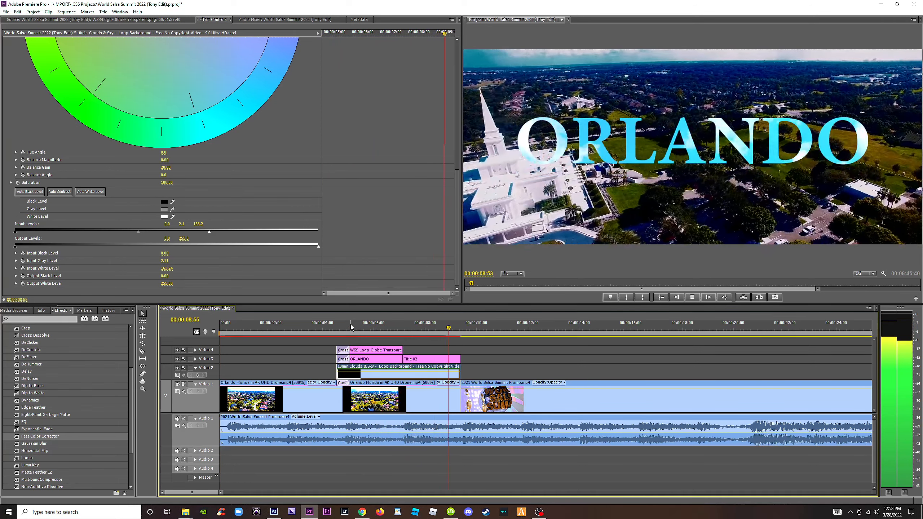
key(space)
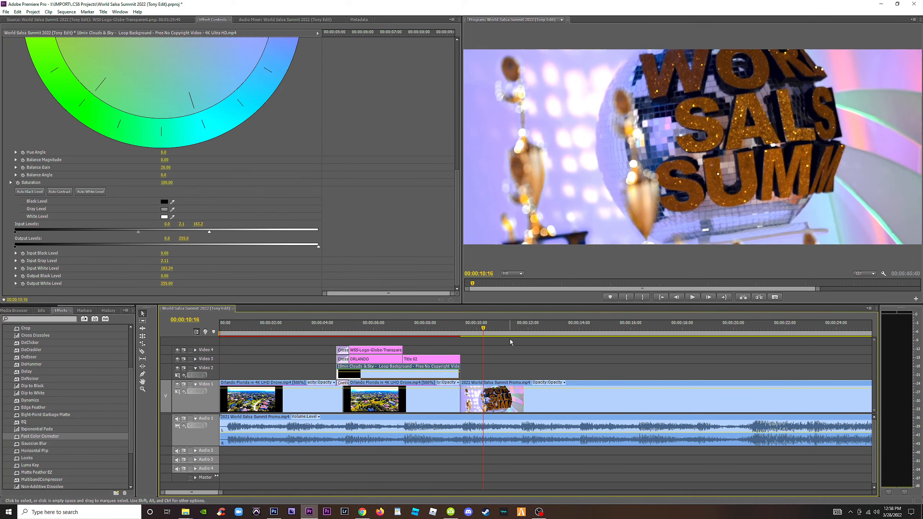
key(ctrl+s)
Duplicate the corrected clouds clip from the opening titles onto Video 2, just before the closing globe logo section.
key(minus)
key(minus)
key(minus)
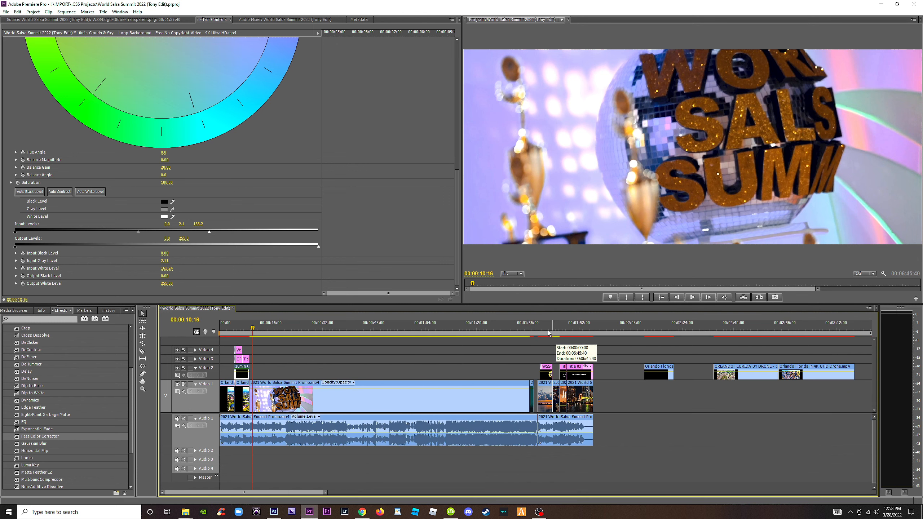
click(546, 327)
key(equal)
key(minus)
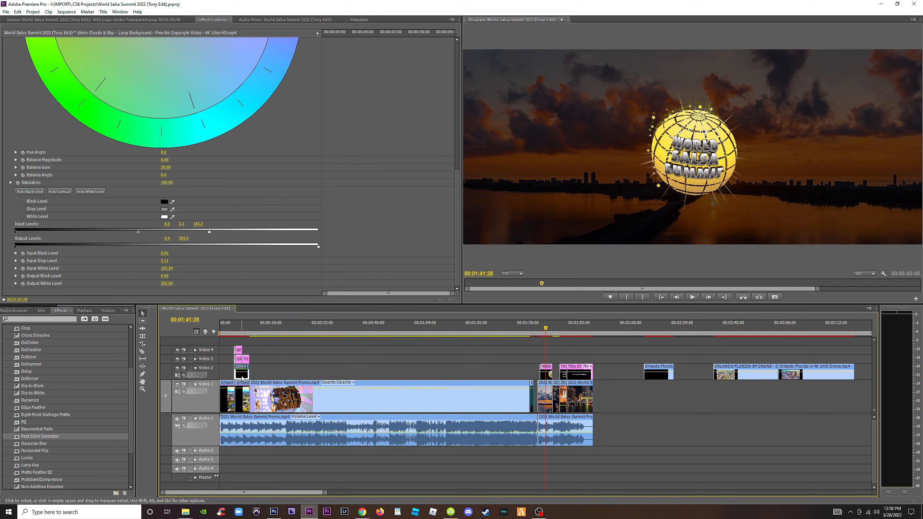
drag(241, 378, 375, 374)
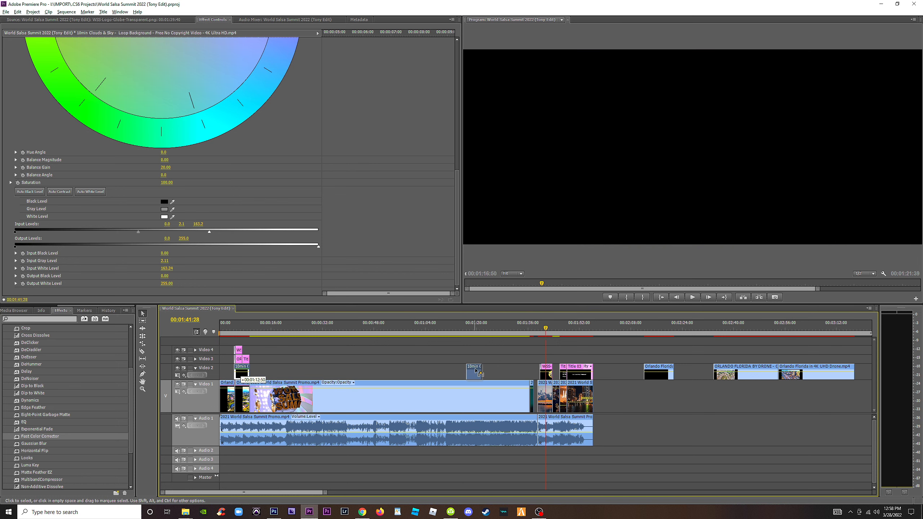
drag(476, 371, 515, 371)
click(550, 327)
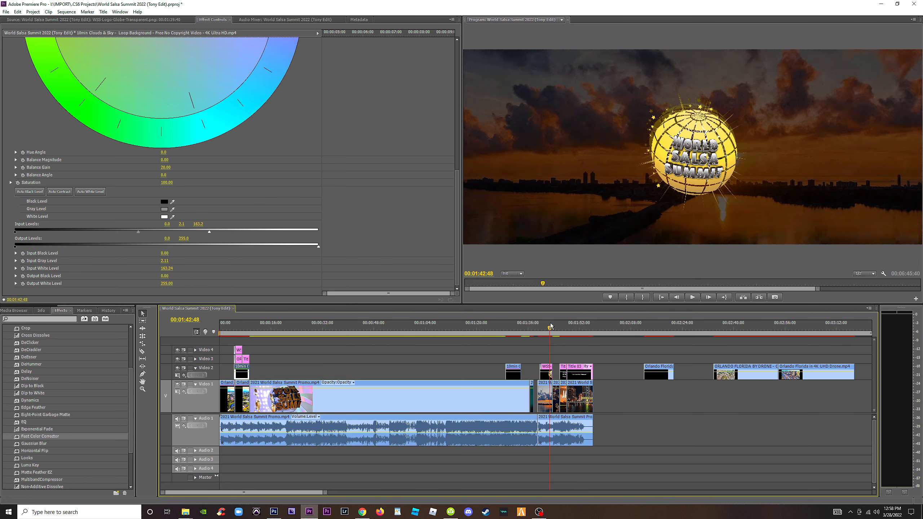
Move the closing Title 04 and Title 03 clips up to Video 3 and the closing globe logo up to Video 4.
key(=)
key(=)
drag(494, 353, 640, 368)
click(646, 368)
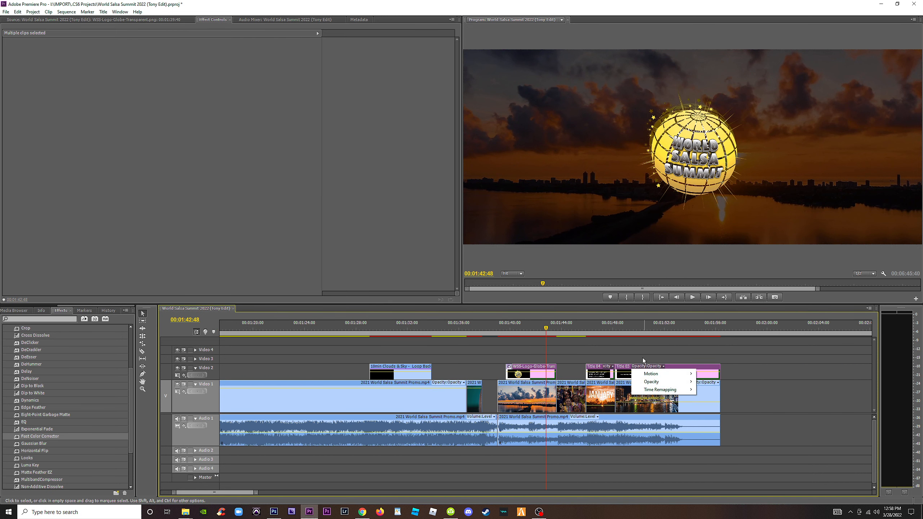
drag(626, 367, 628, 358)
click(530, 341)
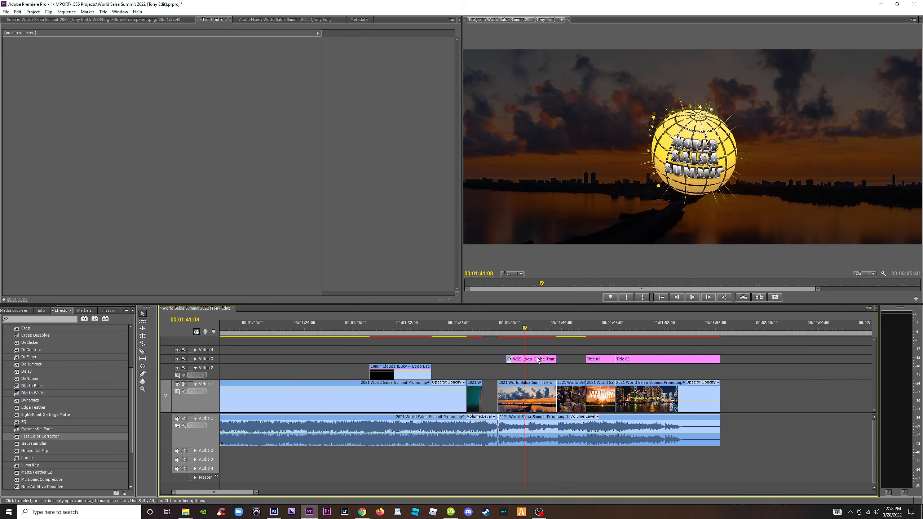
drag(538, 360, 538, 355)
Move the duplicated clouds clip on Video 2 beneath the closing titles, starting at the beginning of Title 04.
click(603, 330)
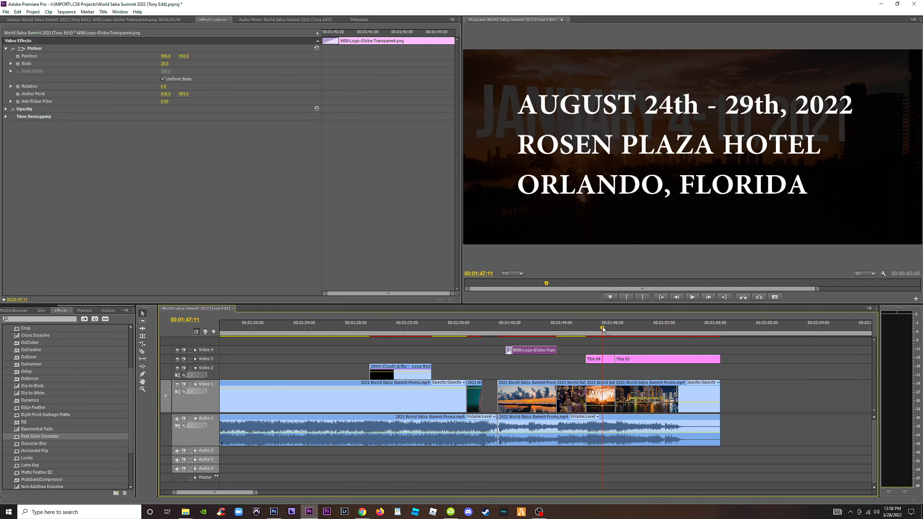
drag(629, 330, 647, 329)
drag(399, 376, 692, 375)
Try to lengthen the clouds clip under the closing titles with a lower speed and an extended start, and check the result.
click(597, 370)
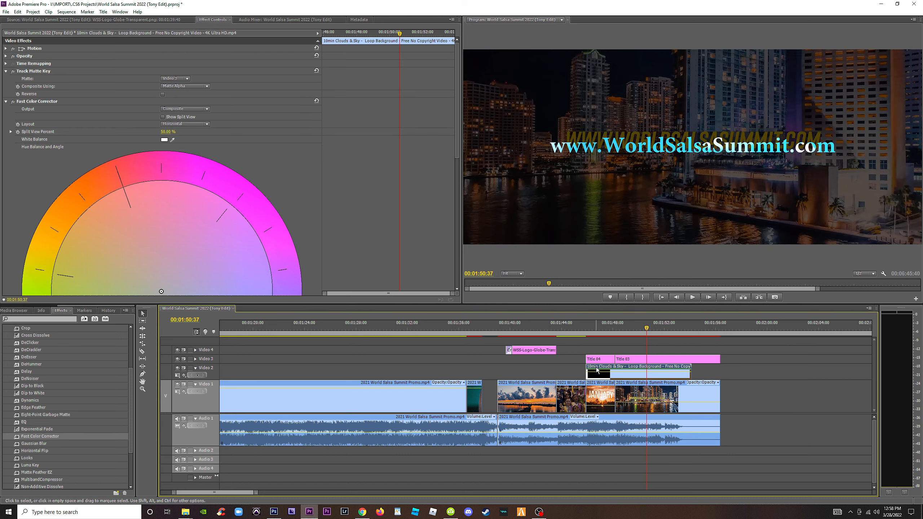
right_click(598, 370)
click(629, 251)
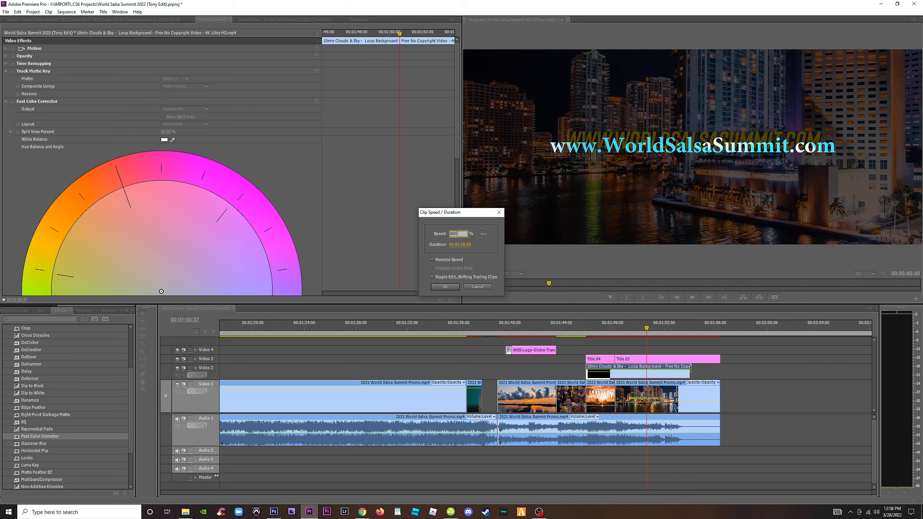
key(Return)
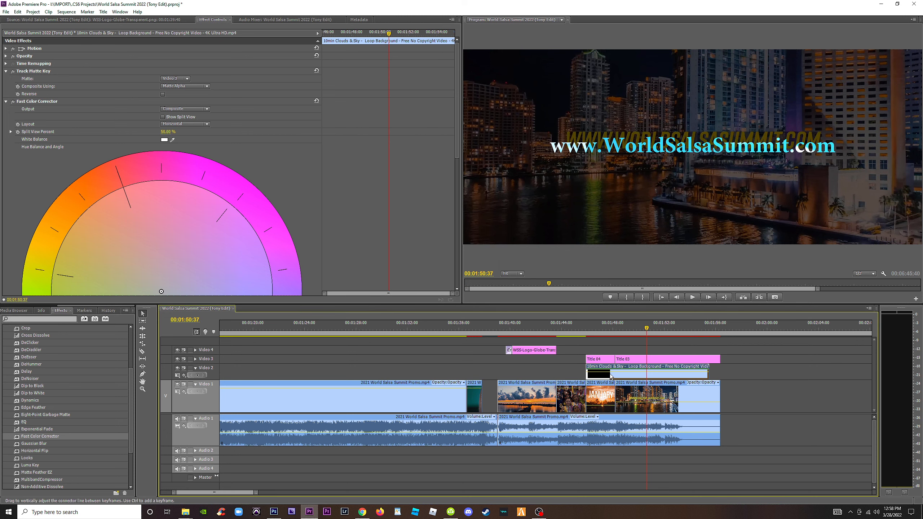
drag(588, 374, 547, 374)
drag(615, 375, 621, 375)
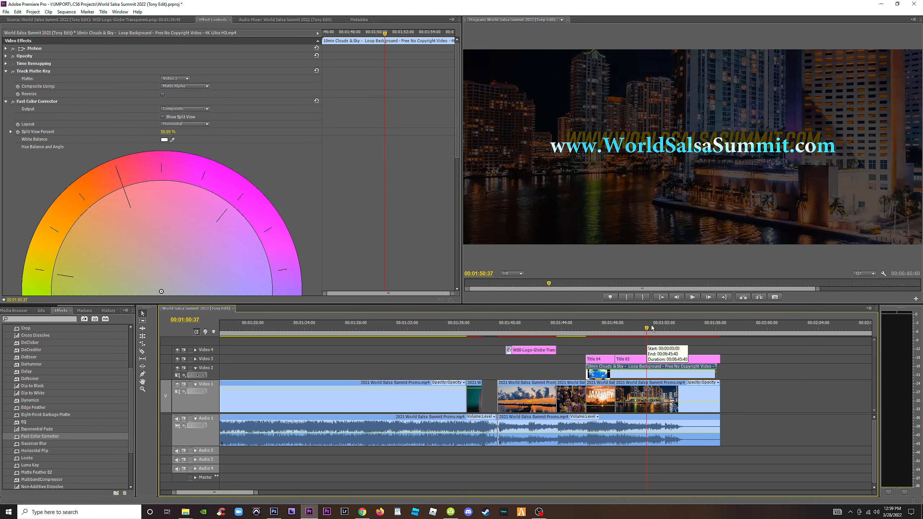
key(space)
mouse_move(618, 328)
mouse_down()
mouse_move(590, 331)
mouse_move(611, 333)
mouse_up()
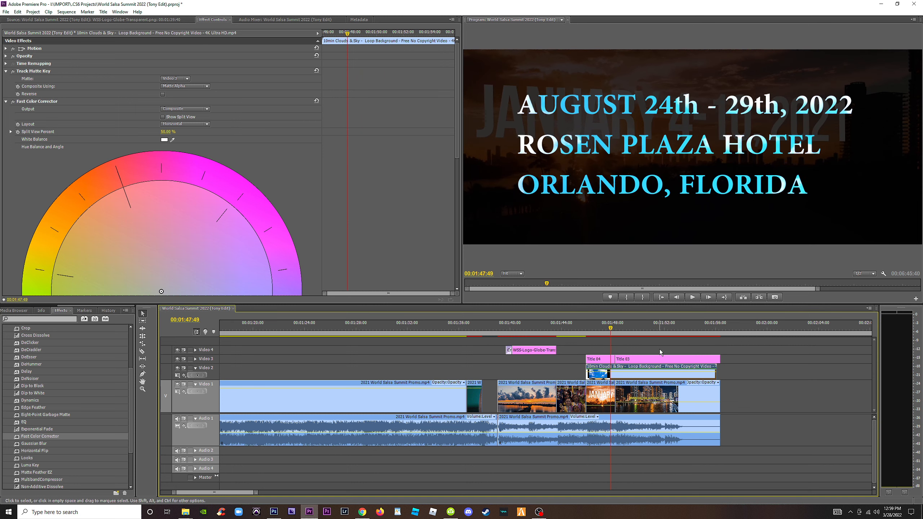
Set the closing clouds clip's speed to 4000% and trim it to span Title 04 and Title 03.
right_click(629, 377)
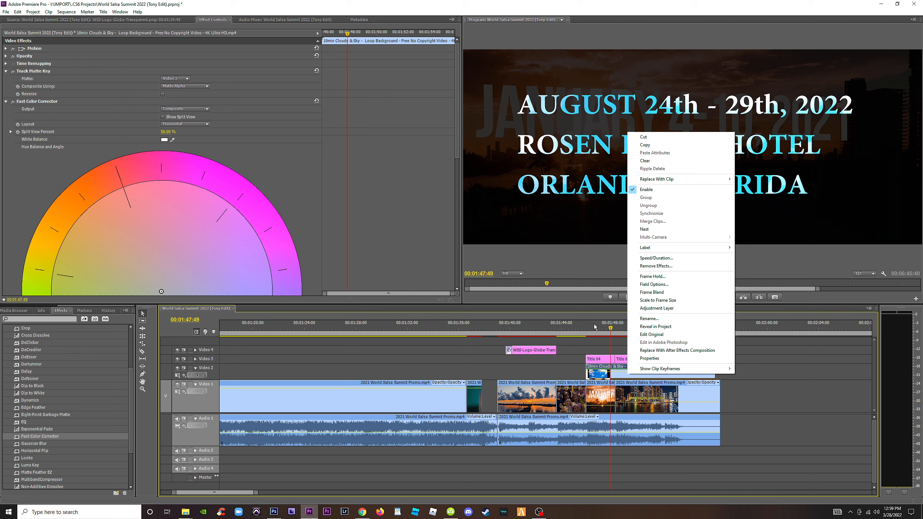
click(618, 376)
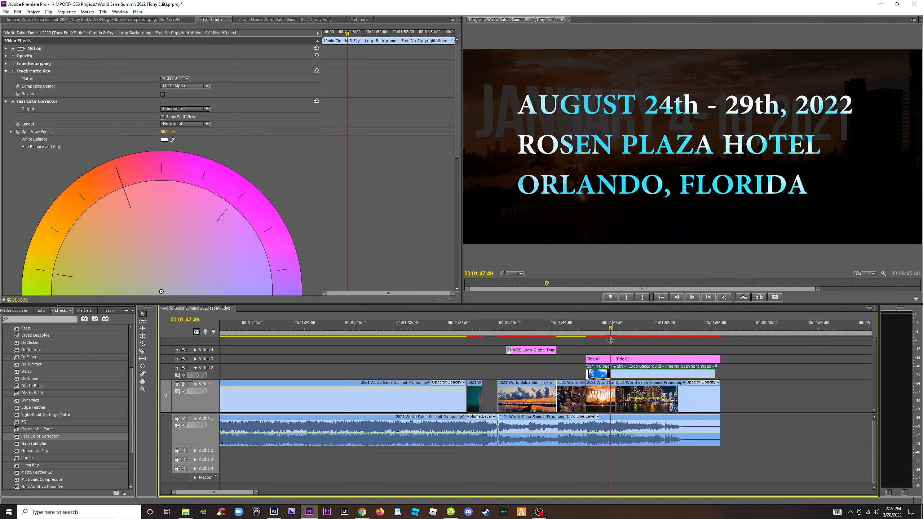
right_click(626, 376)
click(649, 284)
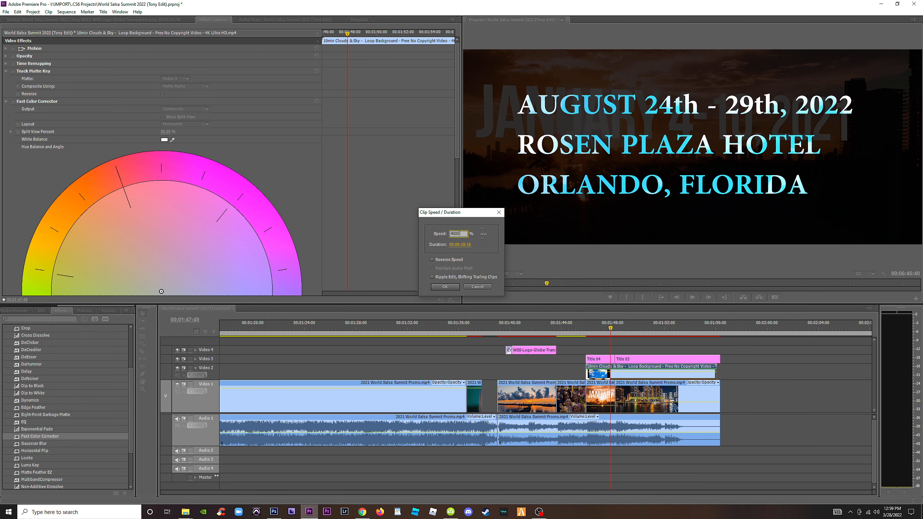
key(Return)
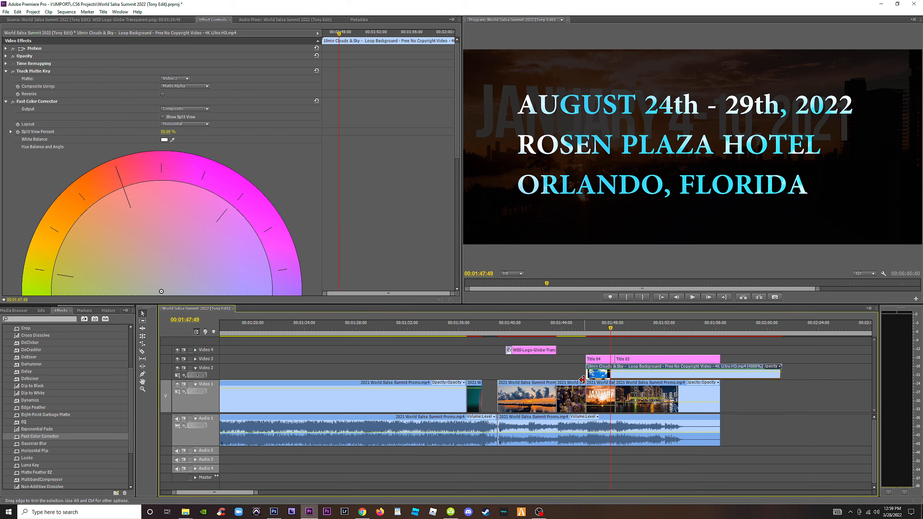
drag(588, 377, 617, 376)
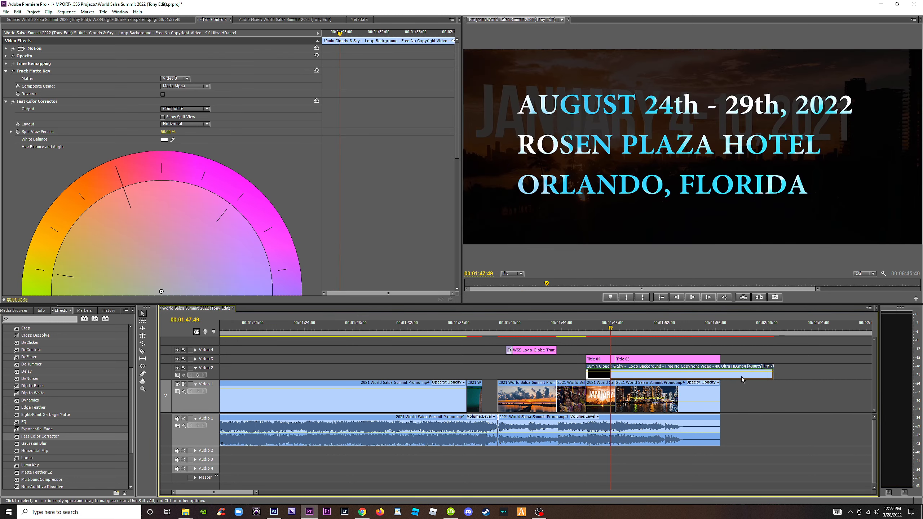
drag(772, 377, 720, 376)
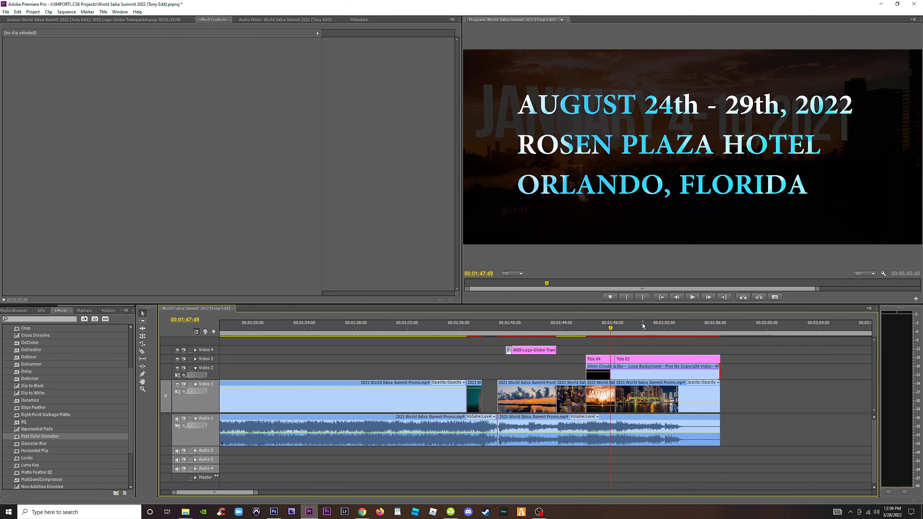
Review the closing section from the last dance footage through the globe logo to the date and venue title.
drag(643, 327, 531, 330)
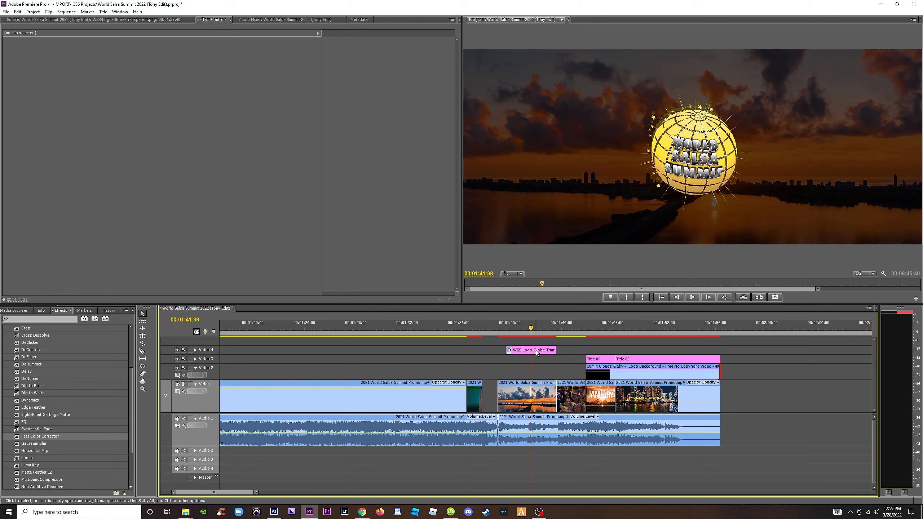
click(472, 331)
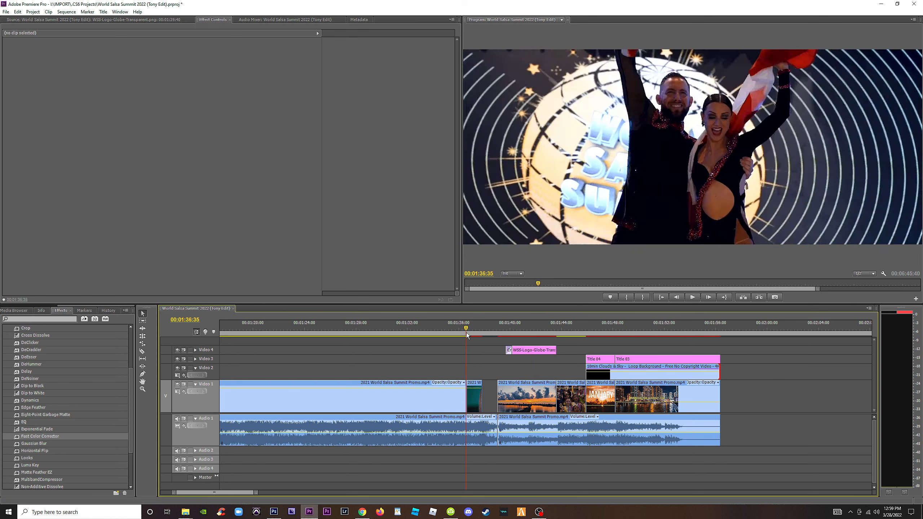
key(minus)
key(minus)
key(equal)
key(equal)
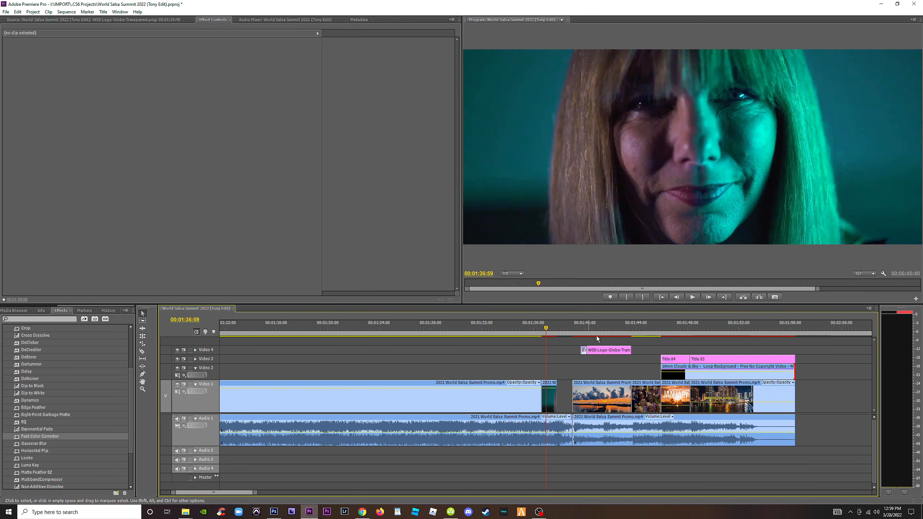
click(644, 332)
drag(646, 336, 684, 339)
Examine the spare Orlando drone clips placed after the end of the promo for usable replacement footage.
key(minus)
key(minus)
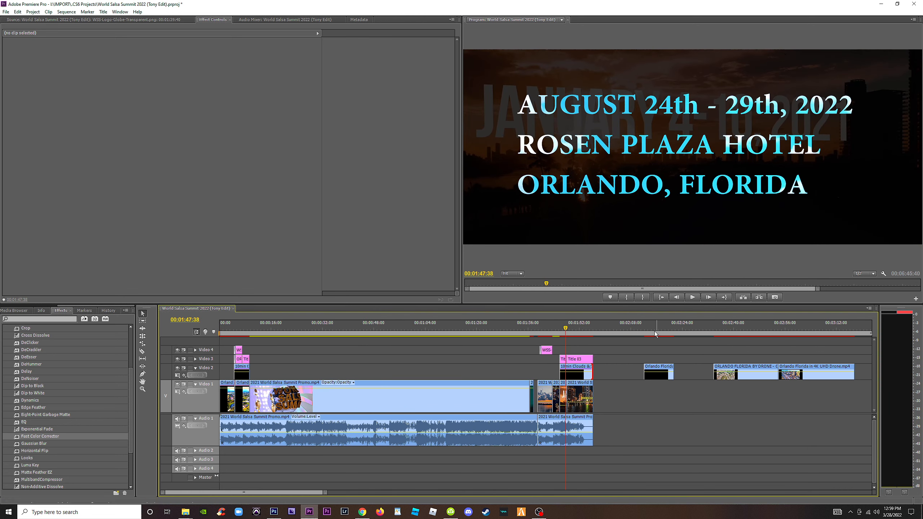
click(655, 332)
key(equal)
key(minus)
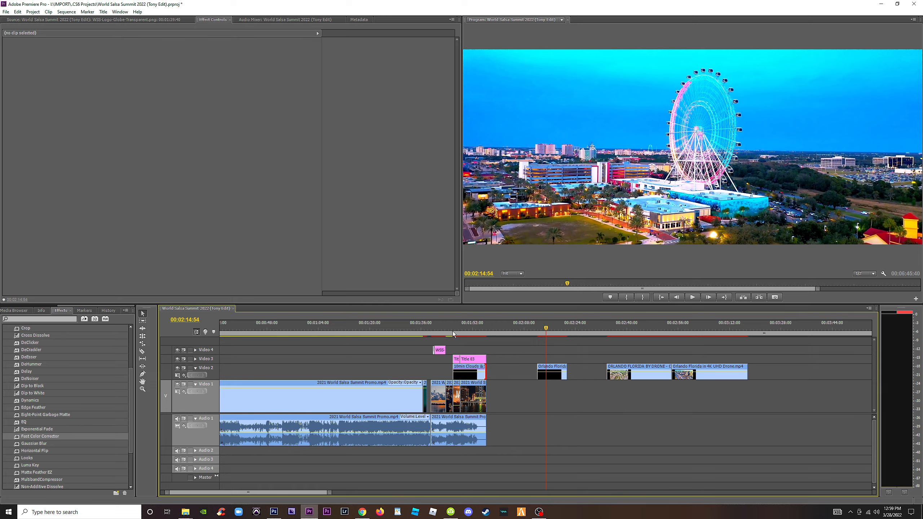
click(439, 330)
key(equal)
mouse_move(774, 332)
mouse_down()
mouse_move(767, 331)
mouse_move(787, 332)
mouse_up()
key(minus)
key(minus)
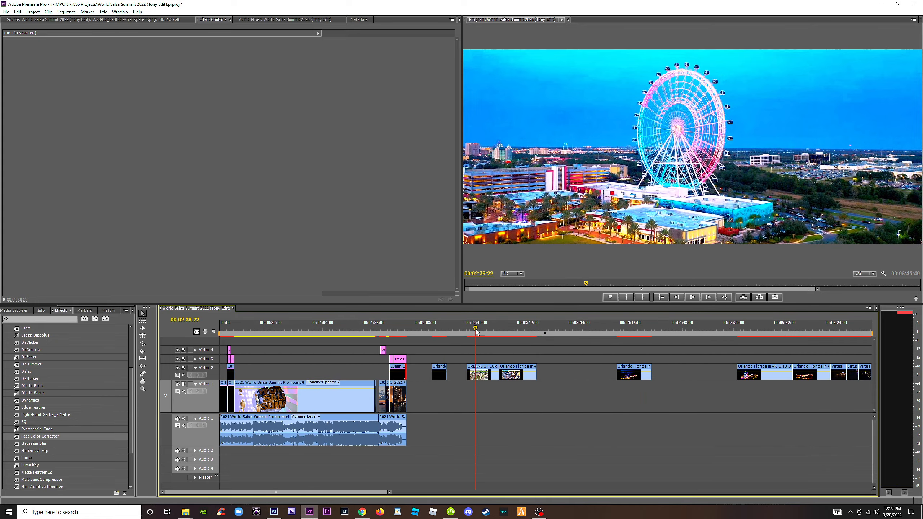
drag(476, 329, 521, 329)
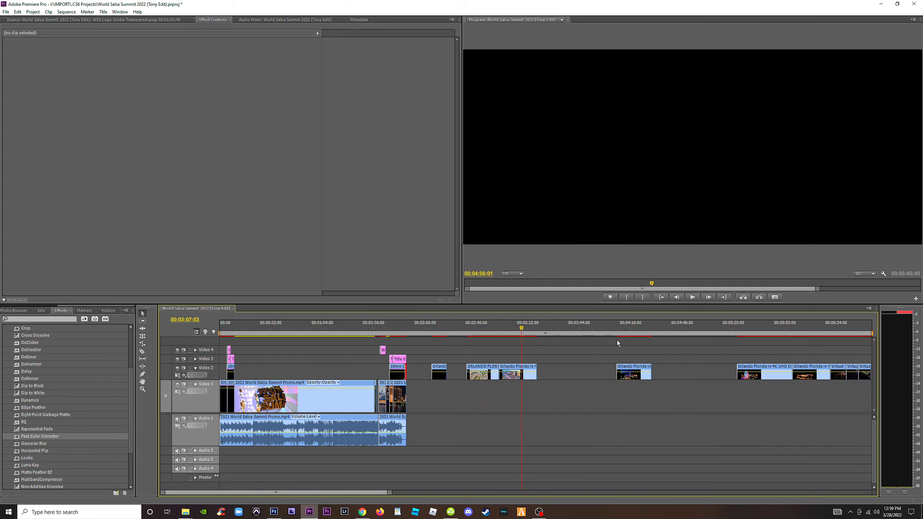
Move the long night Ferris wheel clip to Video 3 just after the promo's end, and shift the short Orlando clip later on Video 2.
drag(625, 341, 565, 372)
click(431, 329)
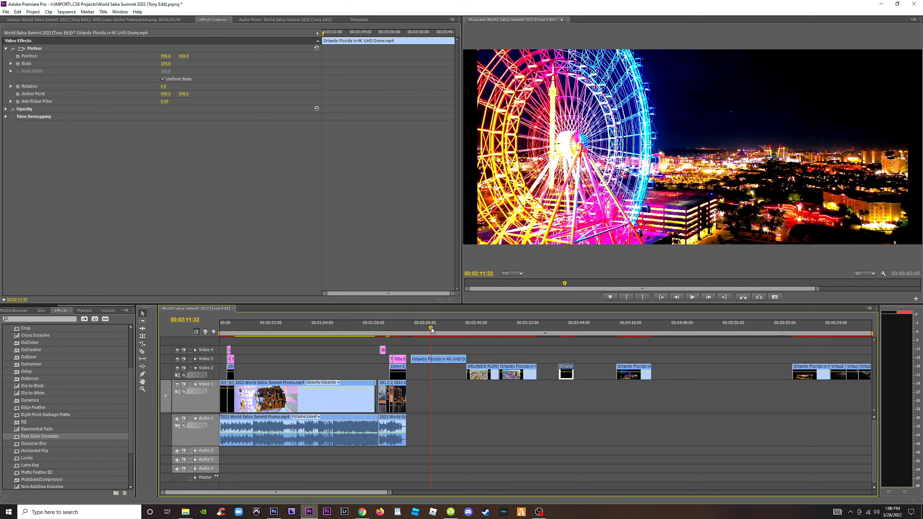
key(=)
Scale the night Ferris wheel clip on Video 3 up slightly so it fills the frame width.
click(528, 359)
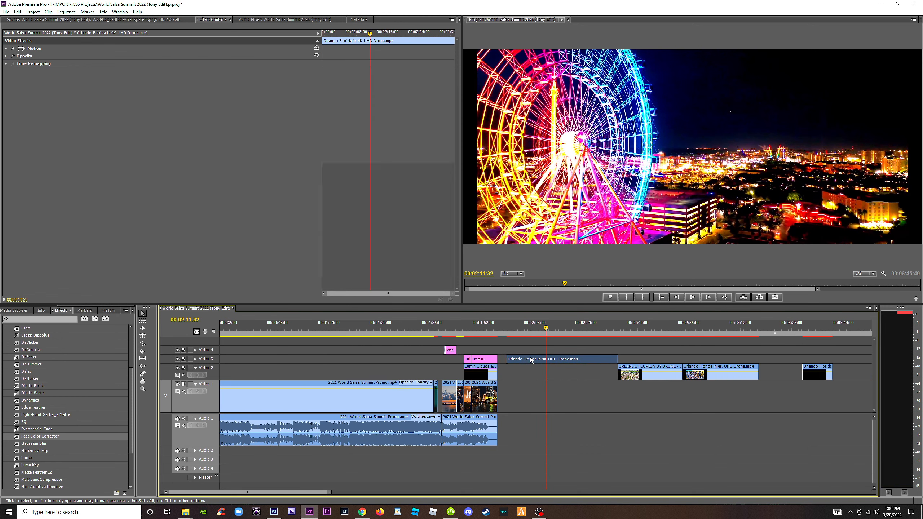
click(7, 49)
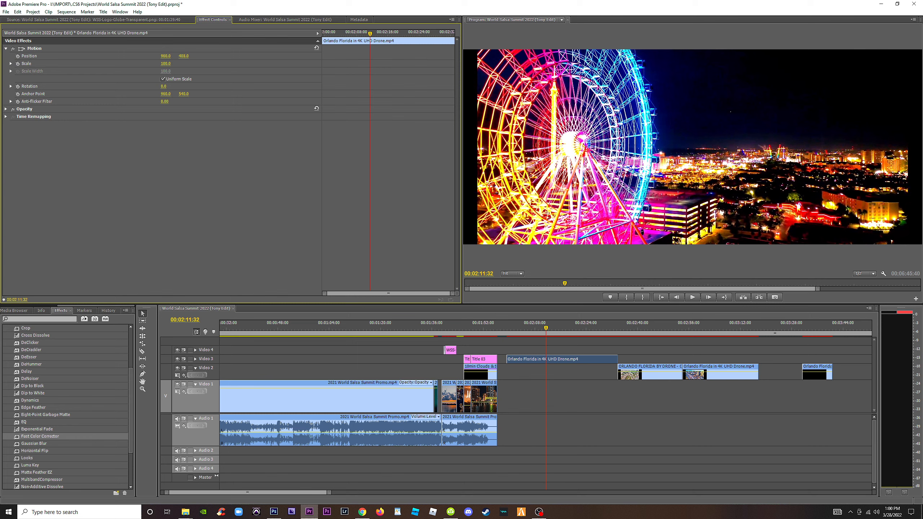
drag(166, 63, 169, 64)
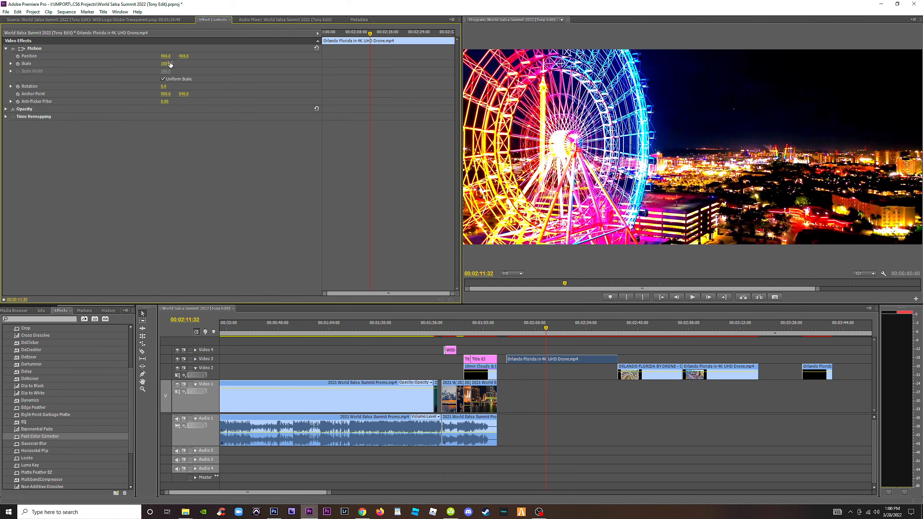
right_click(538, 360)
click(579, 244)
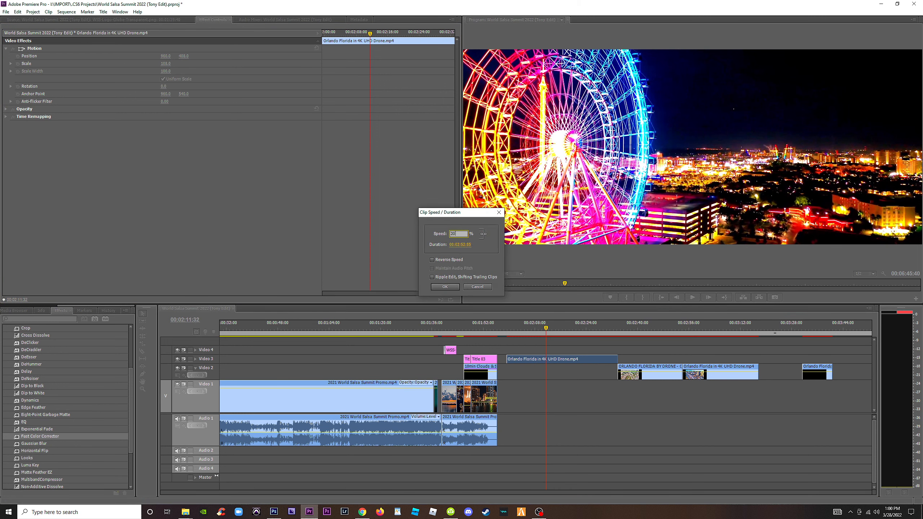
key(Return)
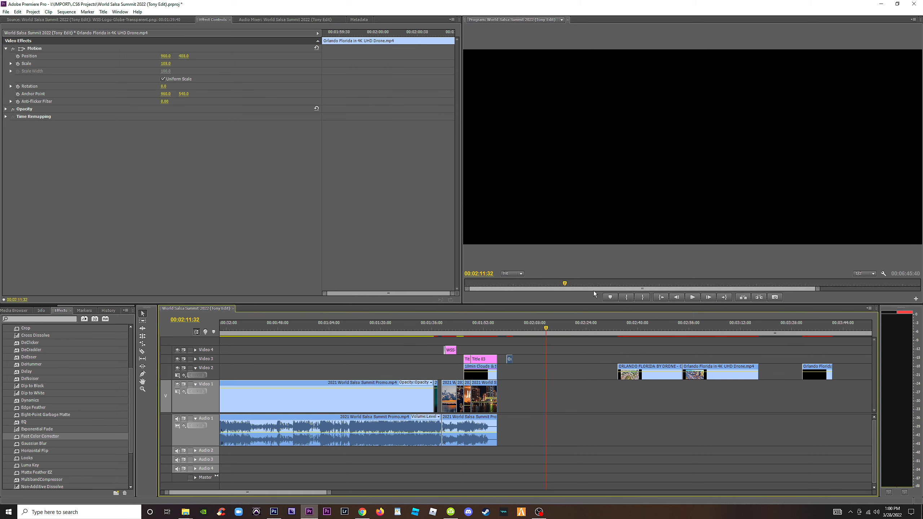
key(equal)
drag(475, 364, 581, 354)
key(ctrl+z)
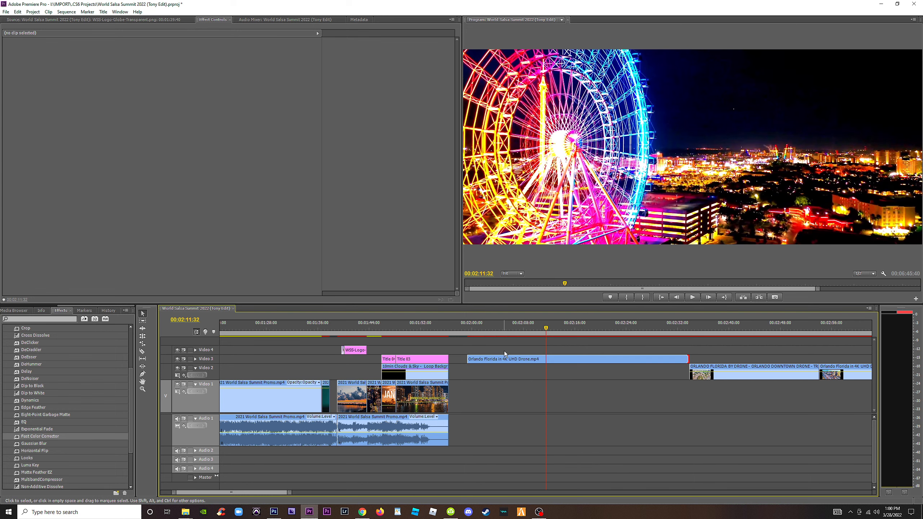
Speed up the night Ferris wheel clip to 300% and place it on Video 1 beneath the website title, overwriting the old footage.
right_click(509, 360)
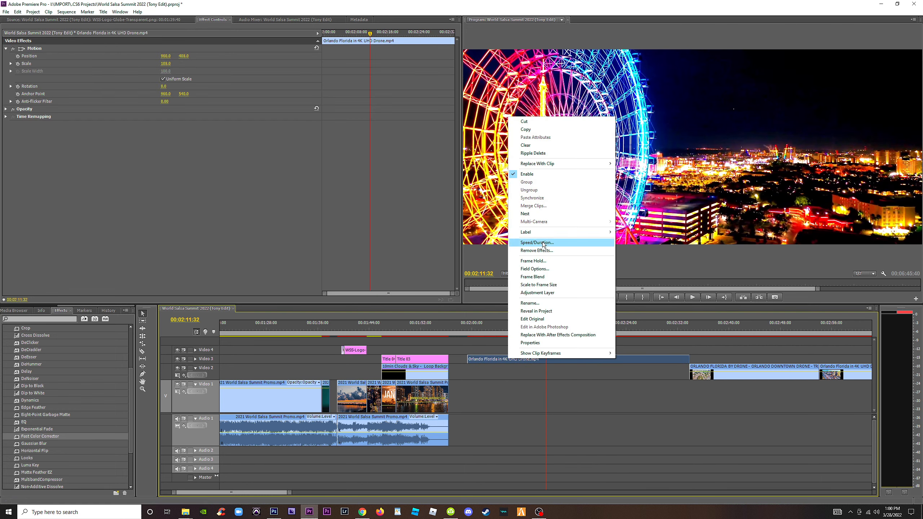
click(537, 243)
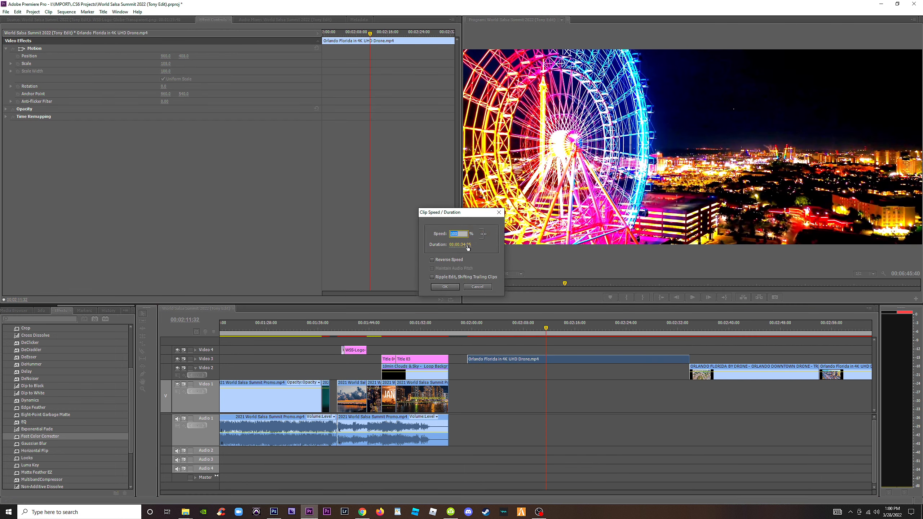
text(300)
key(Return)
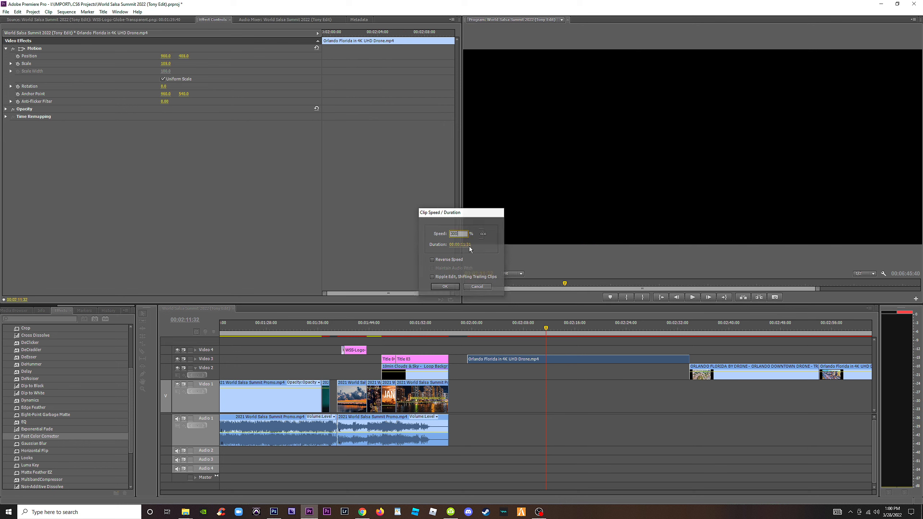
drag(488, 359, 417, 394)
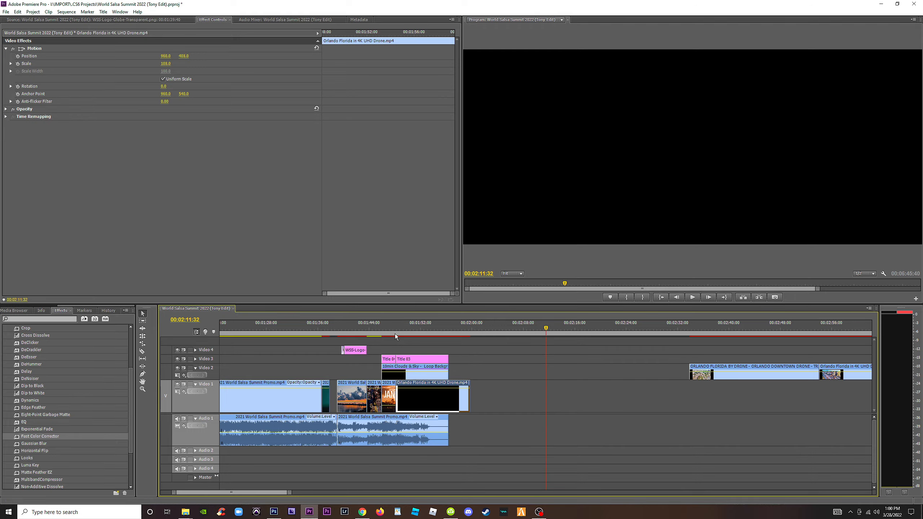
Play back the website title over the sped-up Ferris wheel footage to check its pace.
click(395, 329)
key(space)
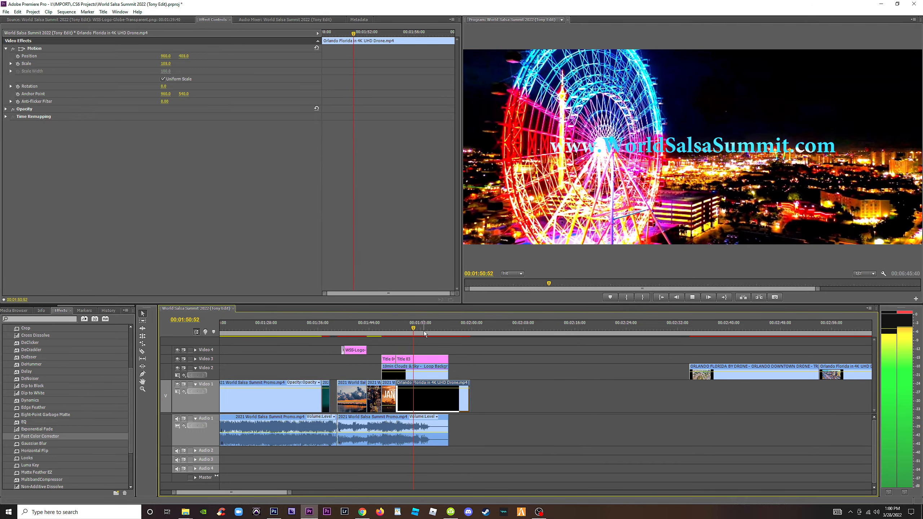
key(space)
key(=)
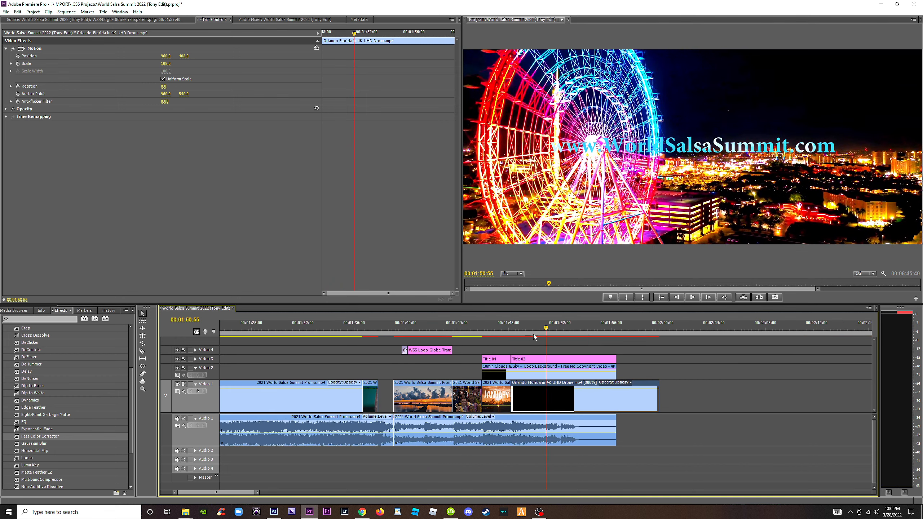
key(space)
drag(593, 331, 547, 330)
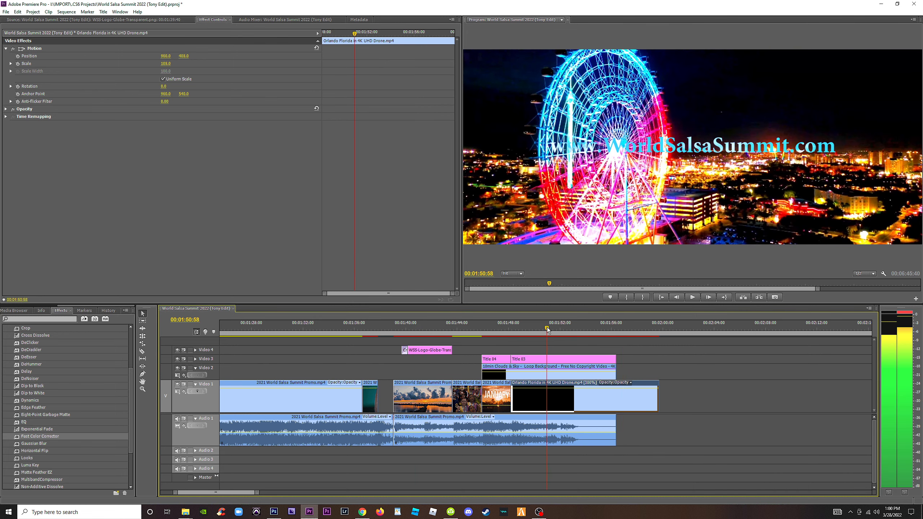
Increase the speed of the Ferris wheel clip on Video 1 to 500%, and finally to 600%.
right_click(579, 398)
click(620, 283)
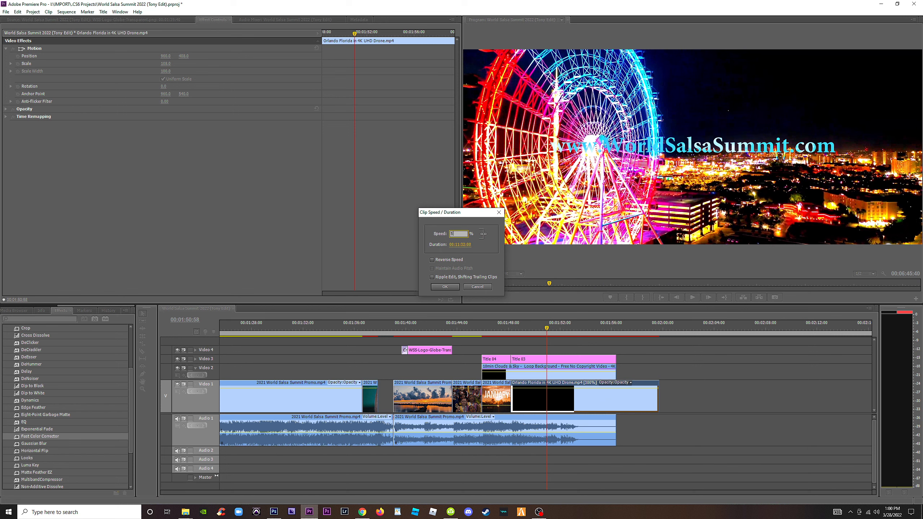
key(Return)
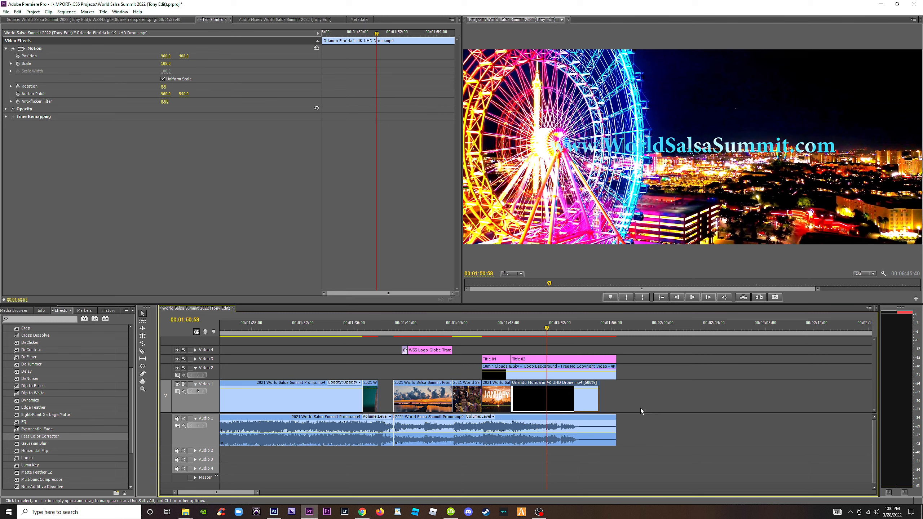
right_click(581, 405)
click(622, 291)
text(6)
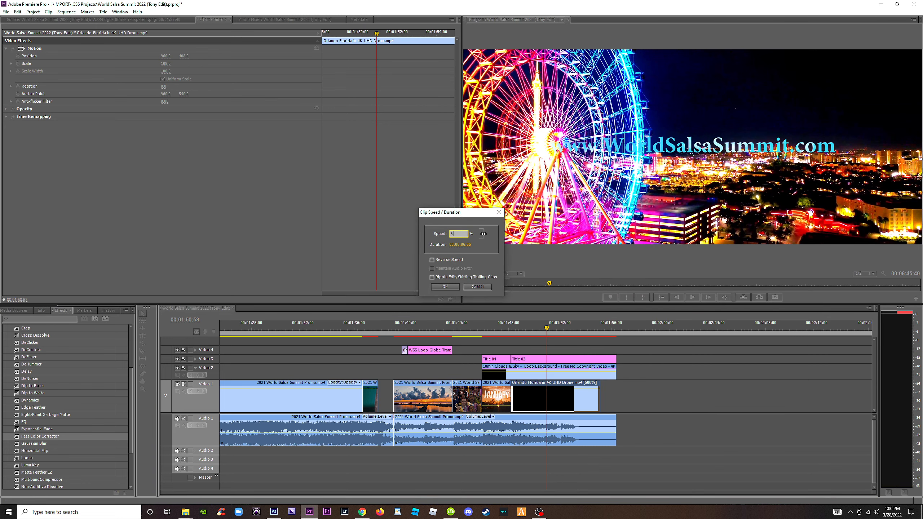
text(0.0)
key(Return)
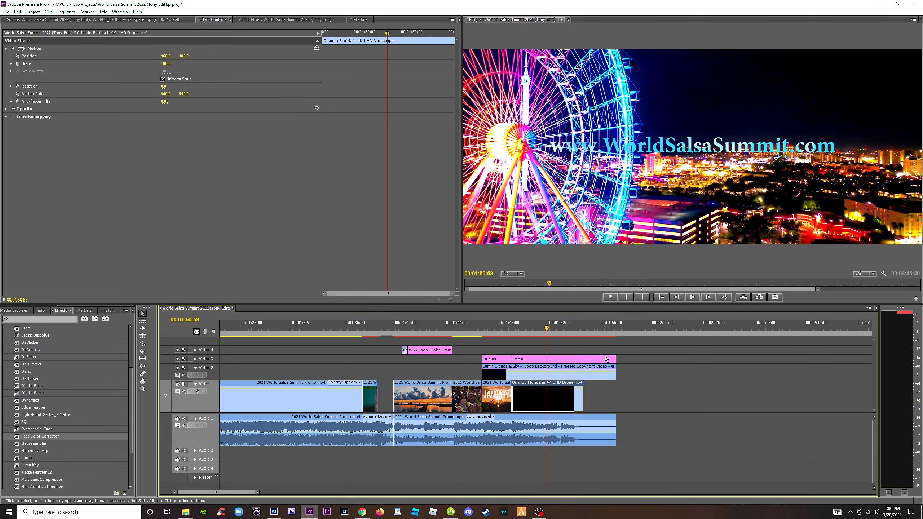
Move the Ferris wheel clip to Video 2 above the sunset clip, beneath the closing globe logo, and play the section back.
drag(553, 398, 452, 374)
click(400, 329)
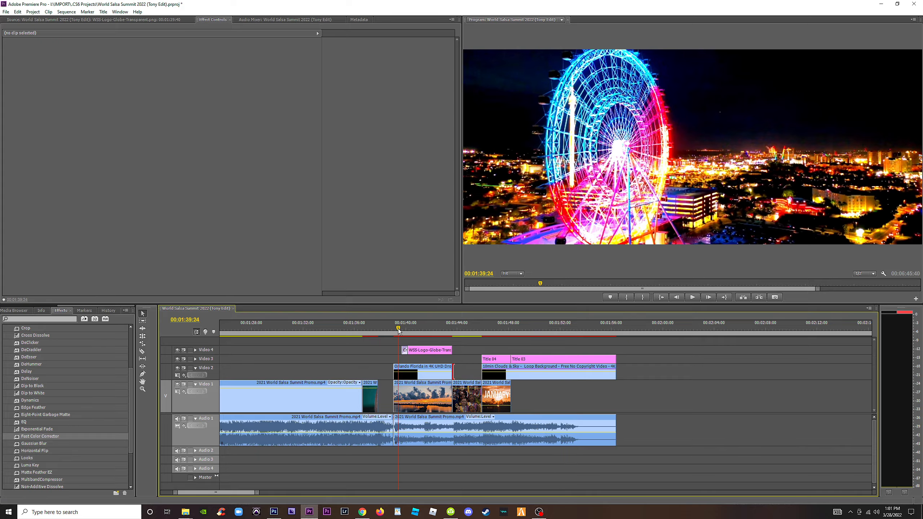
key(space)
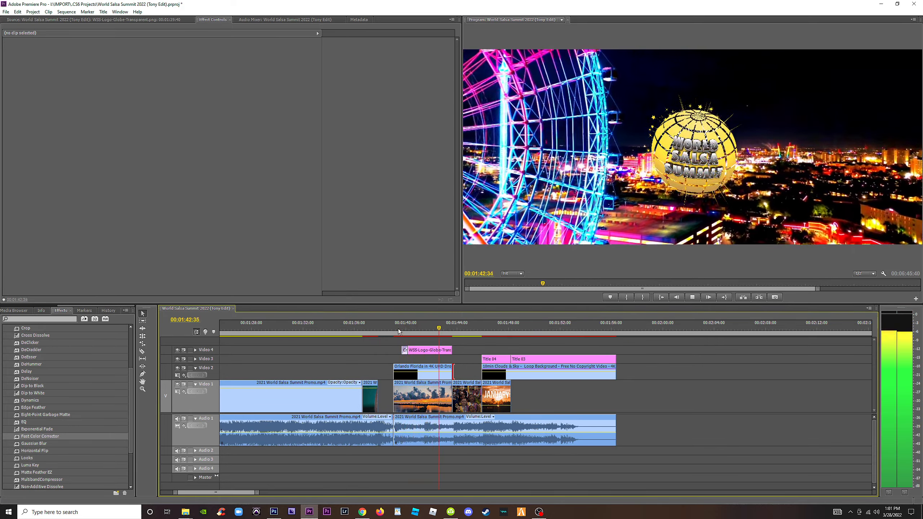
key(space)
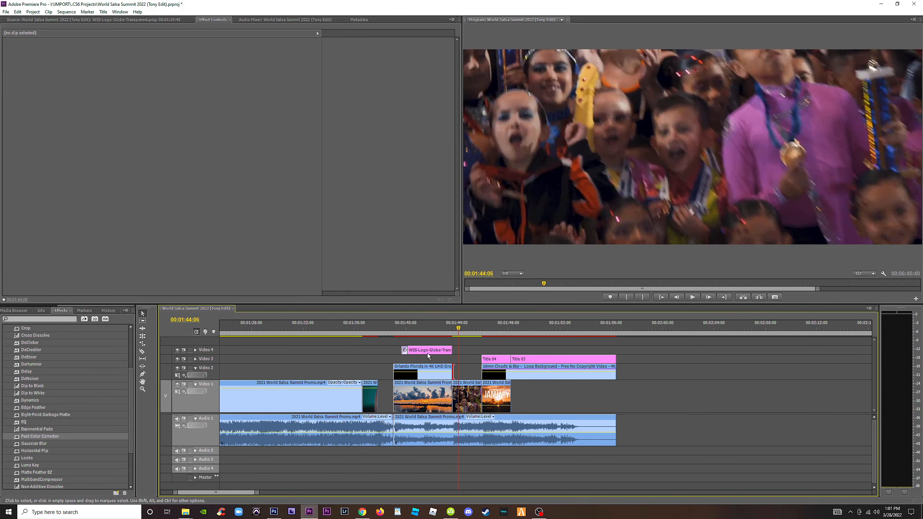
Move the Ferris wheel clip down to Video 1 in place of the sunset clip, with the closing globe logo on Video 2 above it.
drag(429, 351, 437, 386)
click(427, 343)
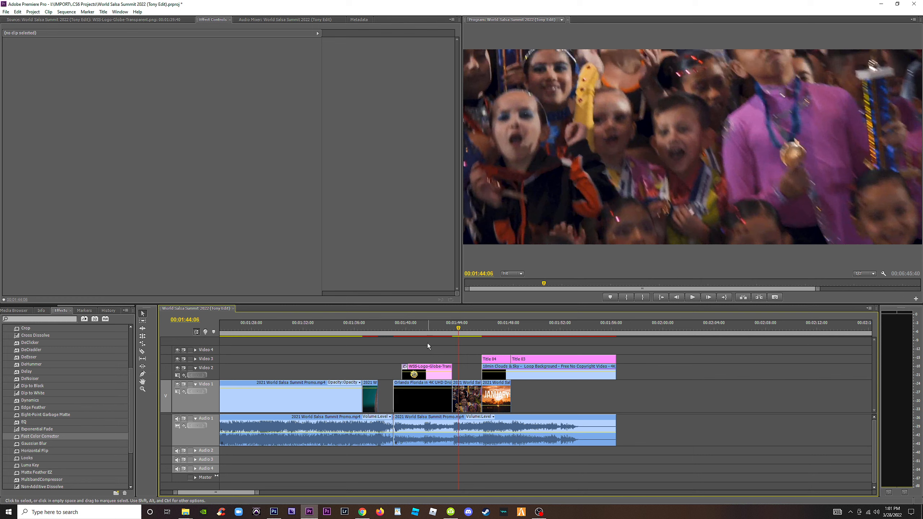
click(418, 331)
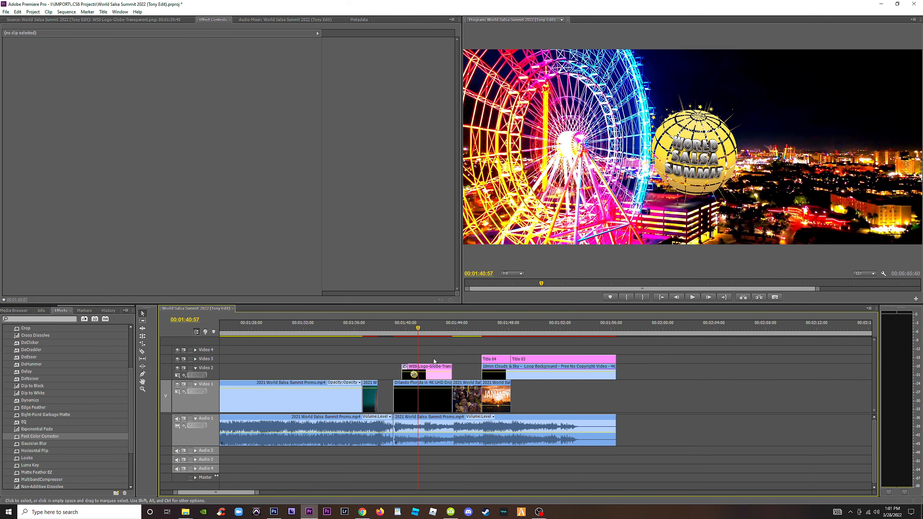
Brighten the opening globe logo by lowering its Fast Color Corrector input white level to about 230.
key(minus)
key(minus)
key(minus)
click(232, 329)
key(equal)
key(equal)
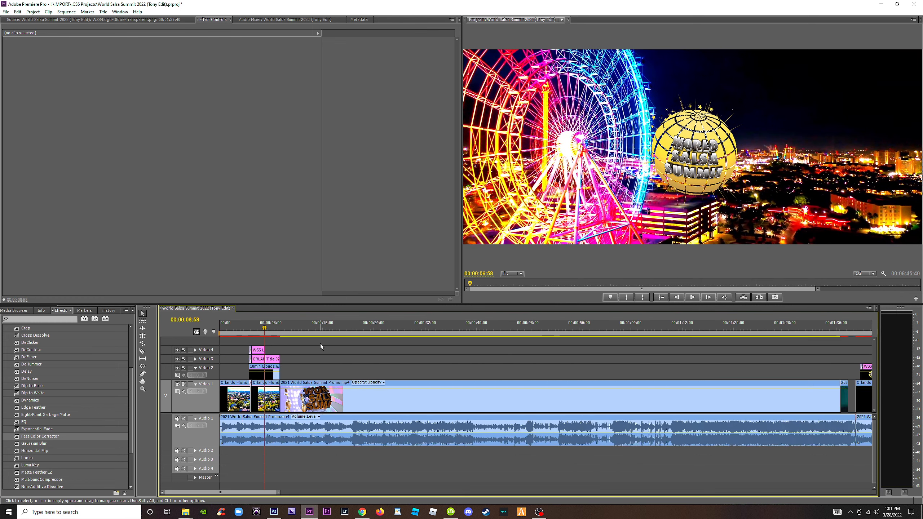
key(equal)
click(296, 329)
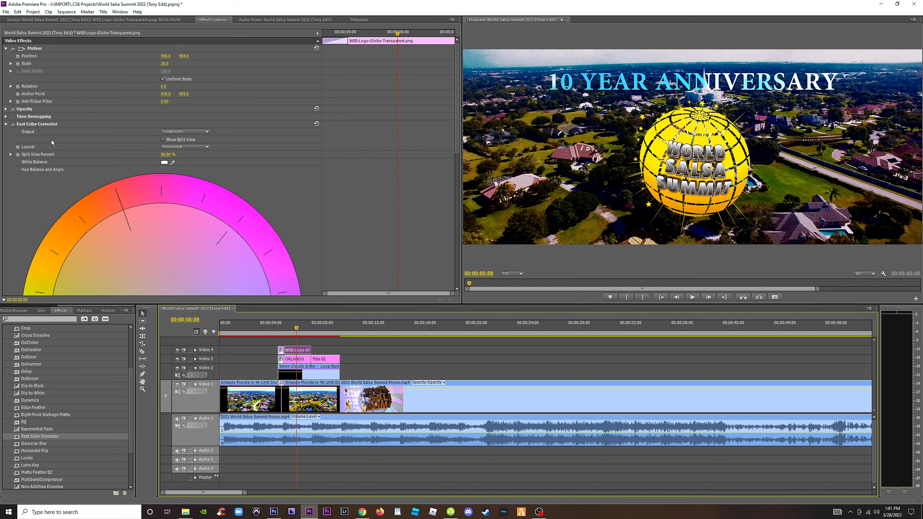
click(43, 125)
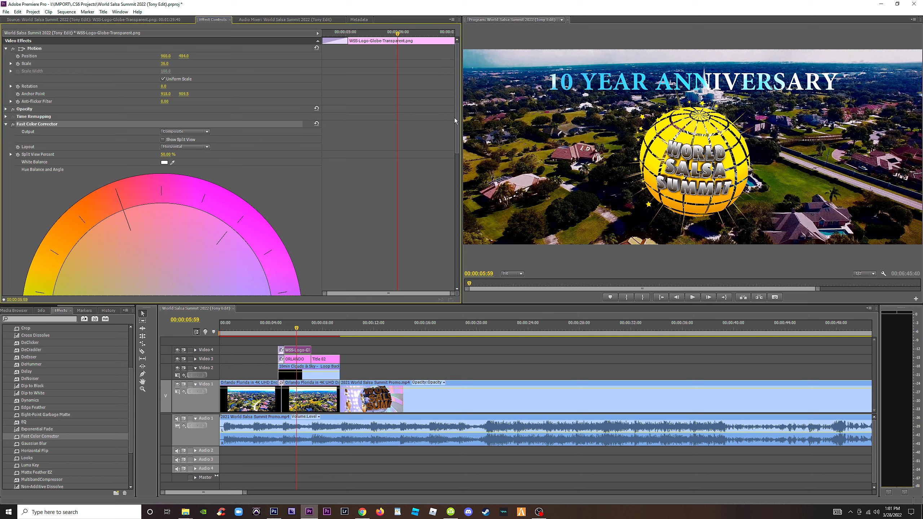
drag(456, 118, 461, 275)
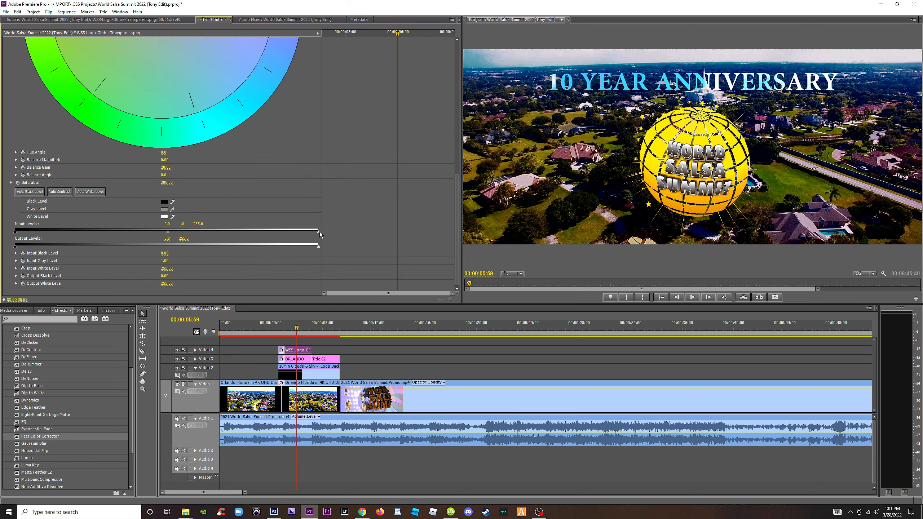
drag(290, 231, 298, 236)
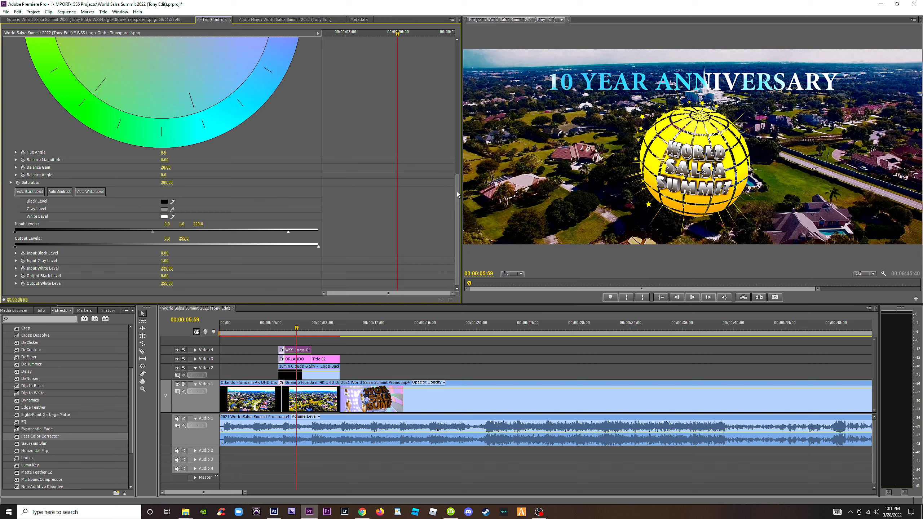
Compare the opening globe logo with its Fast Color Corrector switched off and on, leaving the effect enabled.
drag(457, 193, 459, 58)
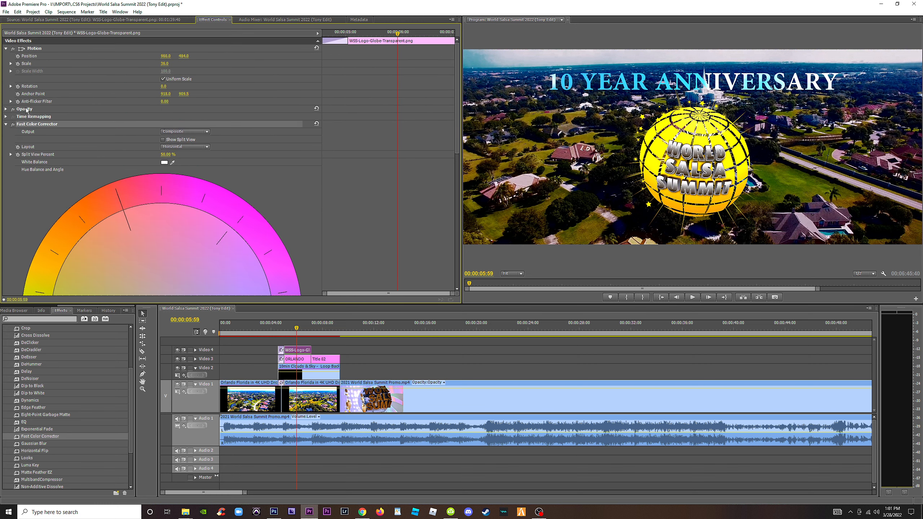
click(14, 125)
click(14, 125)
click(14, 125)
click(14, 125)
click(14, 125)
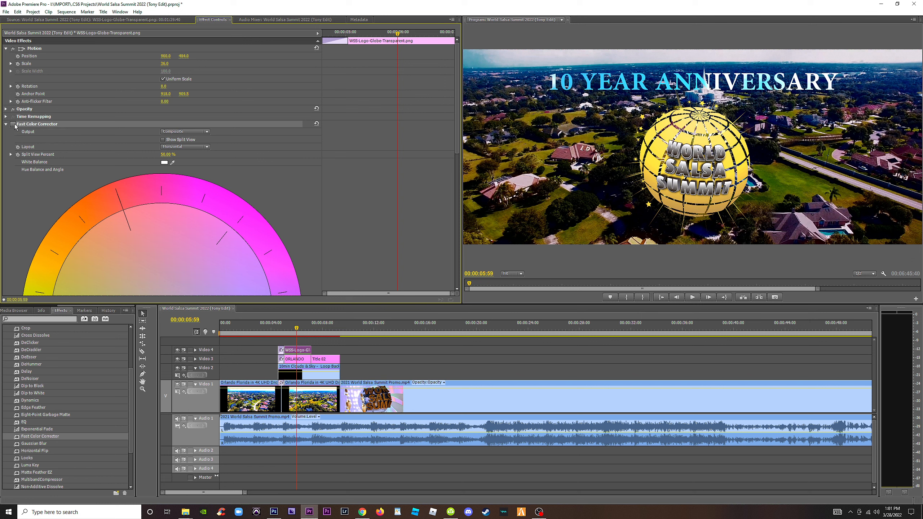
click(14, 125)
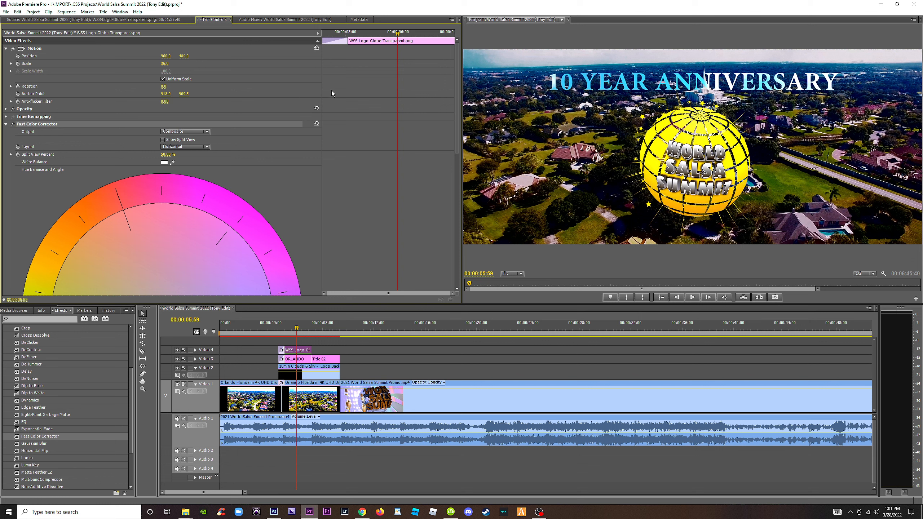
Show the Fast Color Corrector level settings of the Orlando drone clip beneath the opening globe logo.
scroll(453, 131, down, 5)
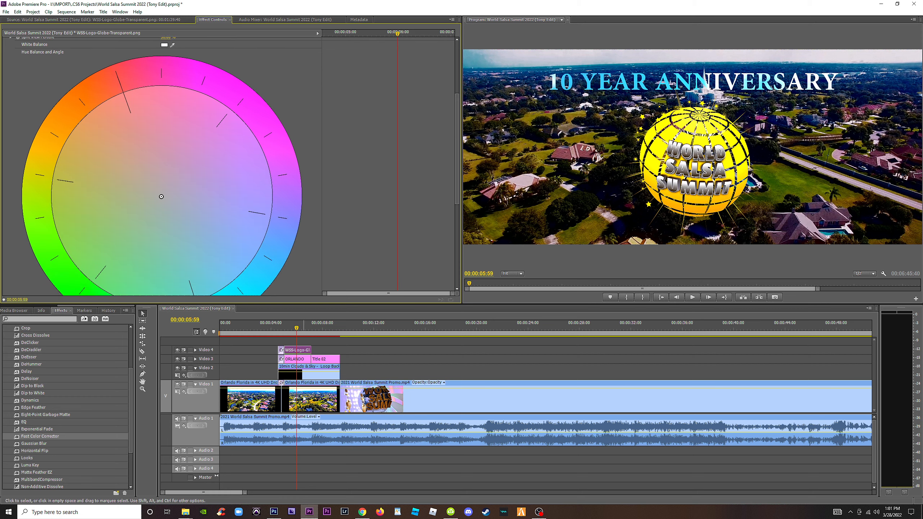
click(319, 397)
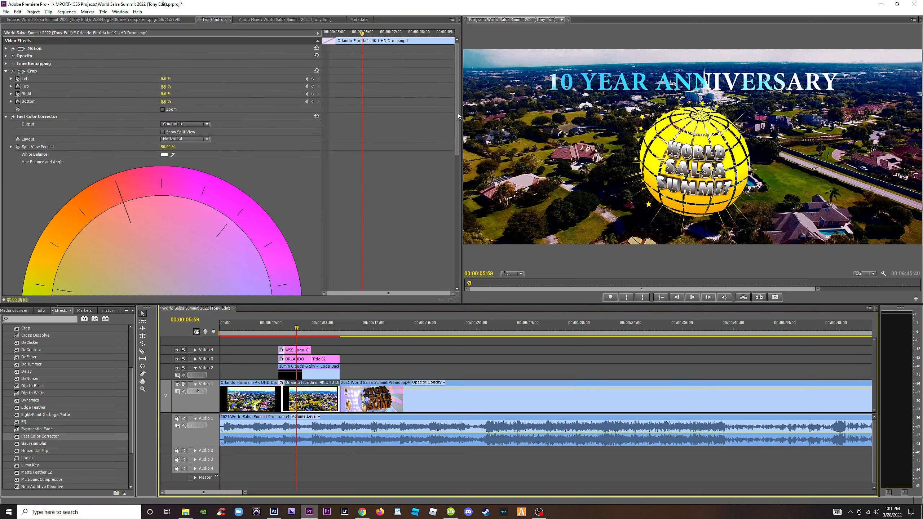
drag(459, 128, 456, 260)
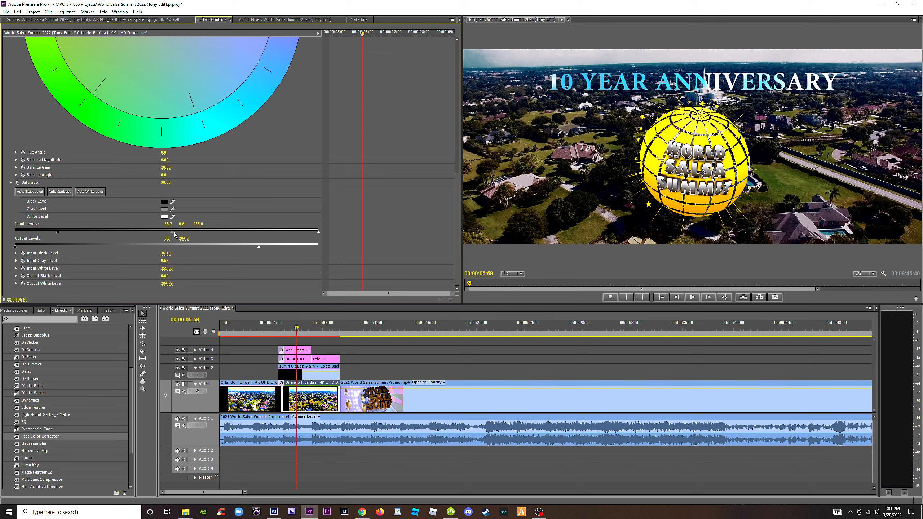
Darken the second Orlando drone clip with input black 0, input gray about 0.5 and output white about 181, and preview the opening.
drag(154, 233, 164, 233)
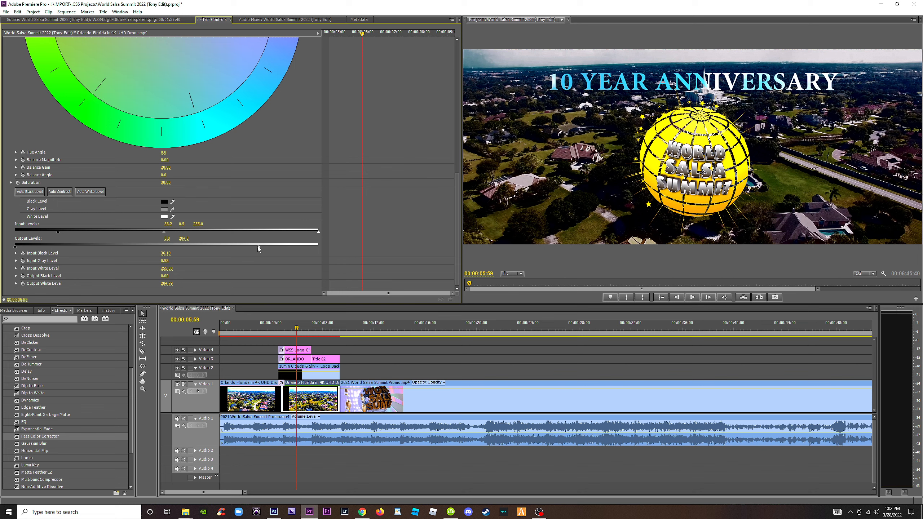
drag(232, 247, 231, 247)
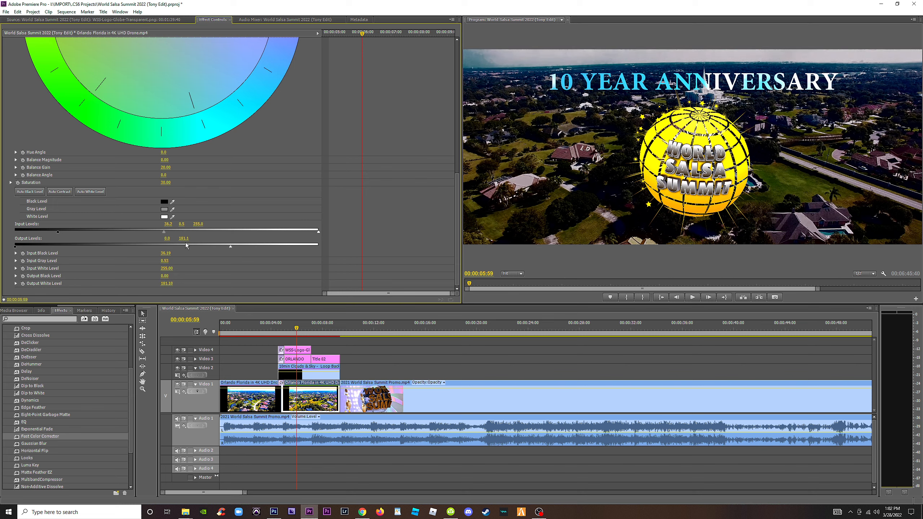
drag(57, 231, 40, 232)
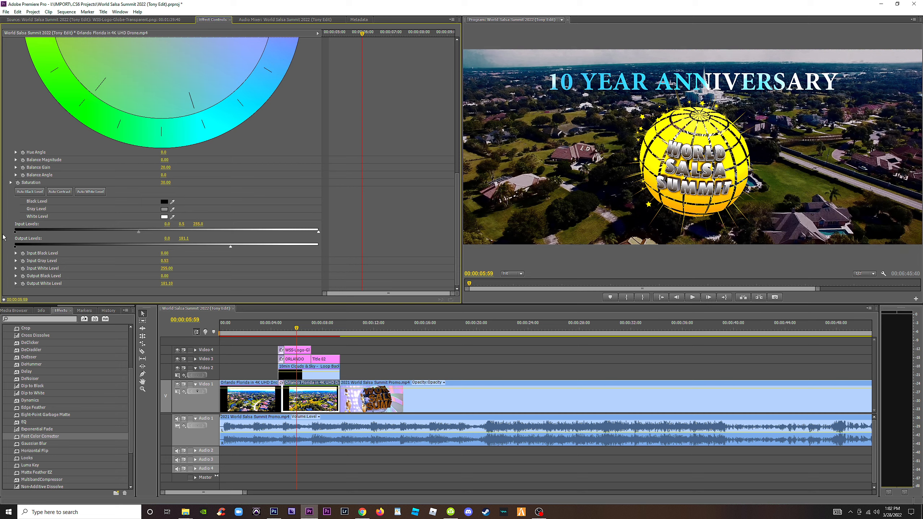
click(299, 331)
key(space)
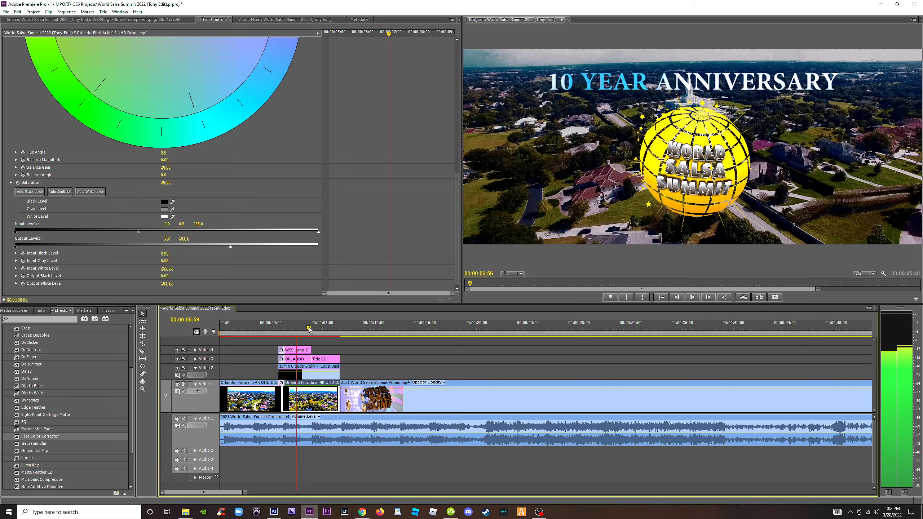
click(265, 331)
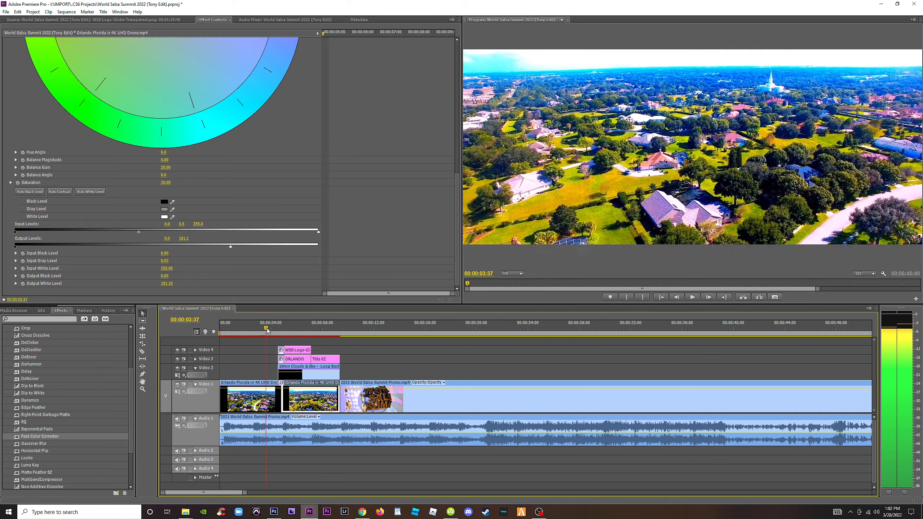
click(283, 332)
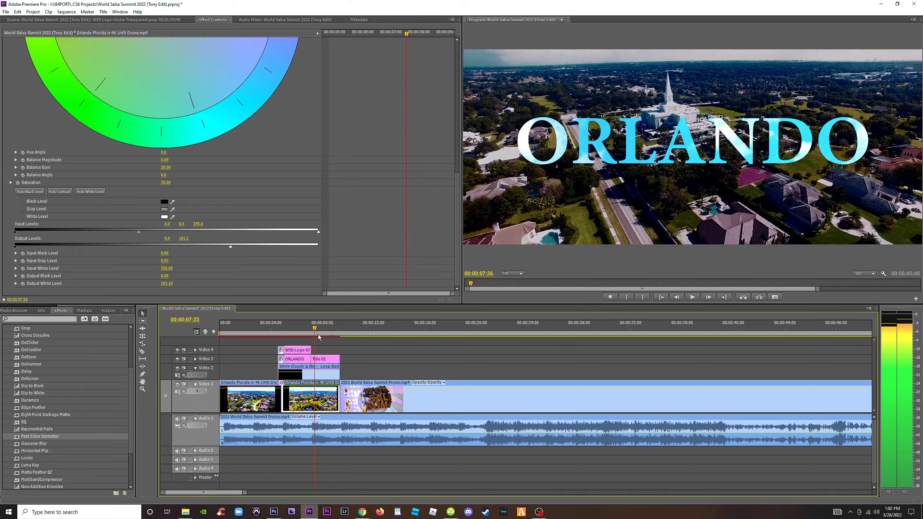
drag(337, 338, 303, 338)
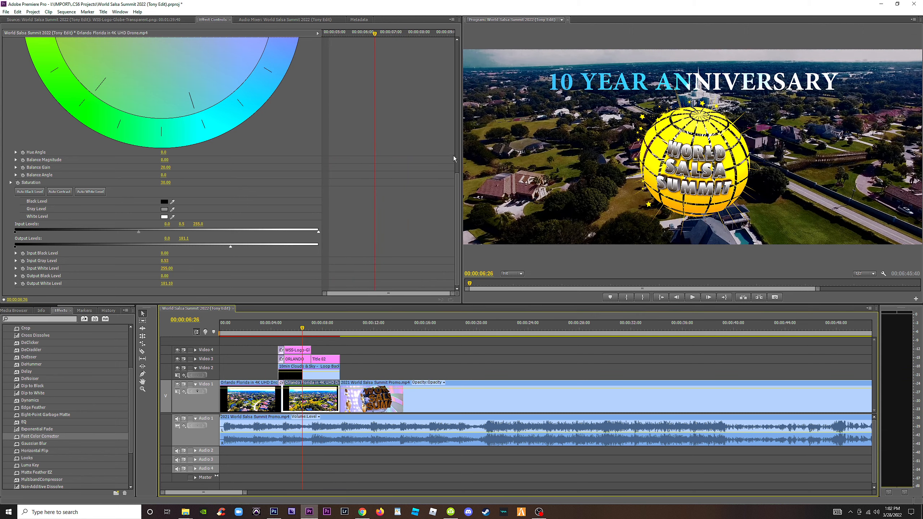
Tint the second drone clip toward orange at balance magnitude 100 and angle about -140°, and set its saturation to 75.
drag(459, 179, 457, 131)
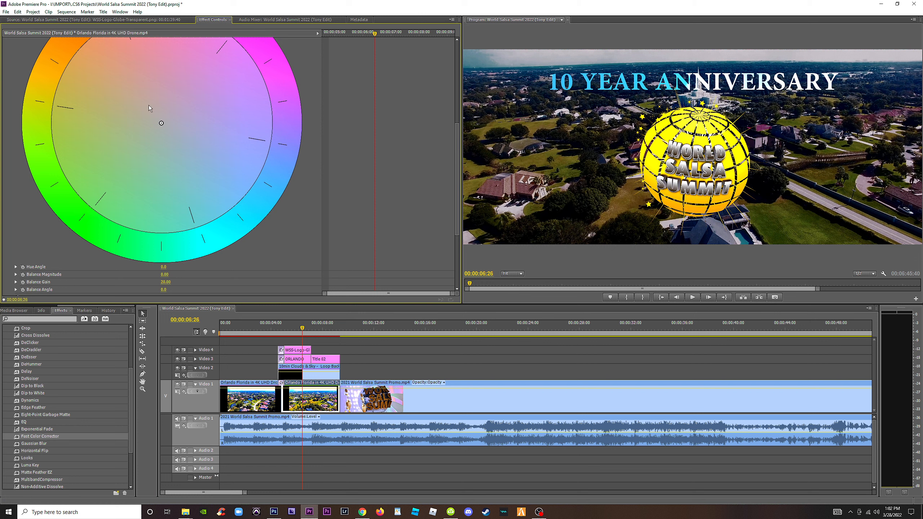
drag(157, 117, 134, 97)
drag(456, 135, 456, 185)
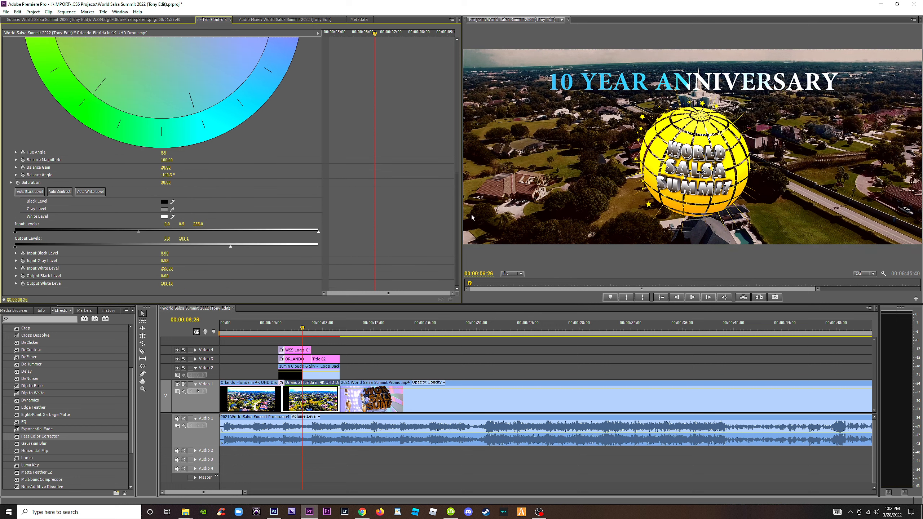
click(171, 182)
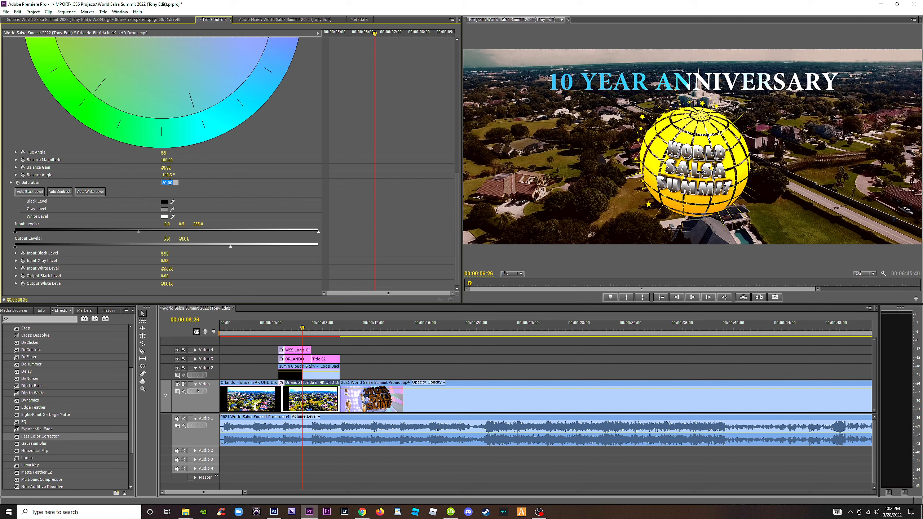
key(Return)
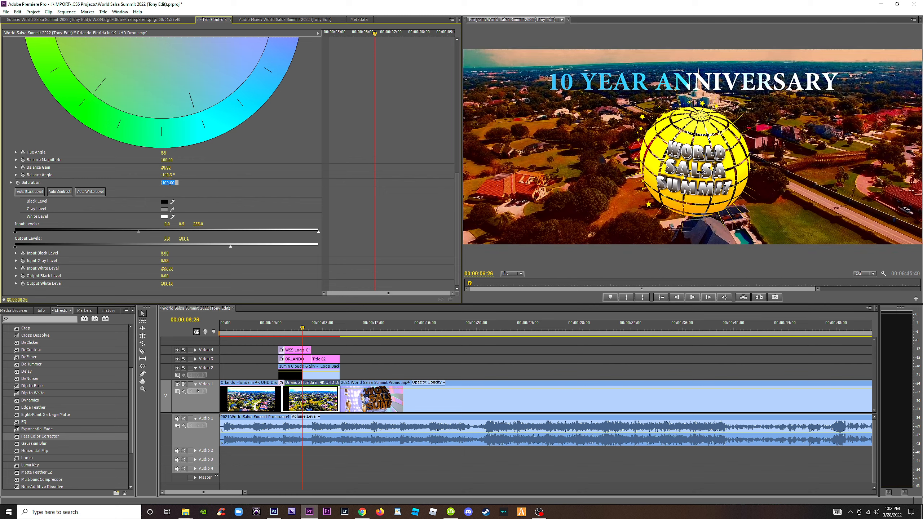
text(75)
key(Return)
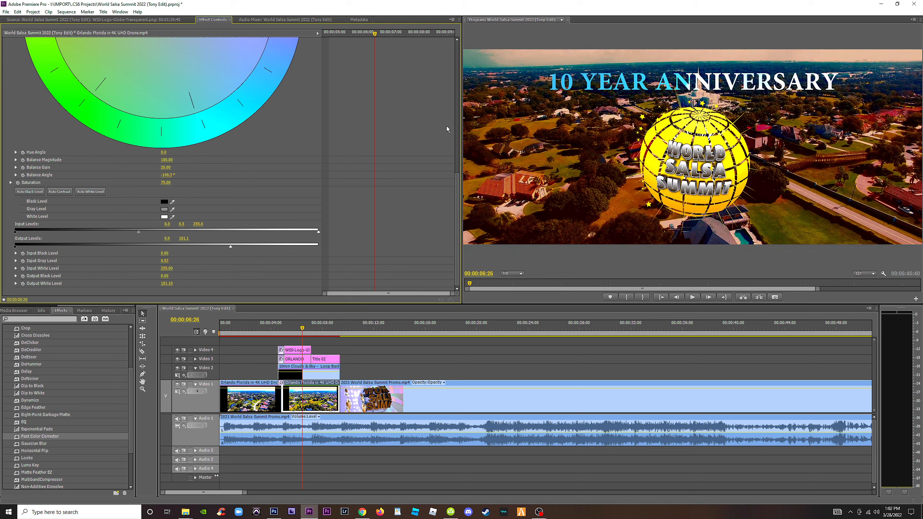
Darken the tinted drone clip further with output white about 169 and input gray about 0.27, and play back the title section.
click(457, 120)
drag(457, 141, 447, 255)
drag(231, 246, 327, 247)
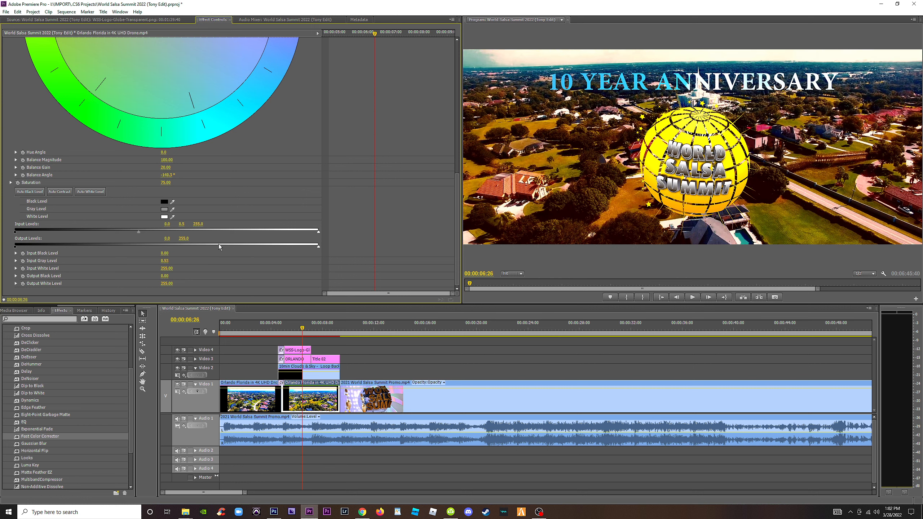
drag(307, 249, 215, 248)
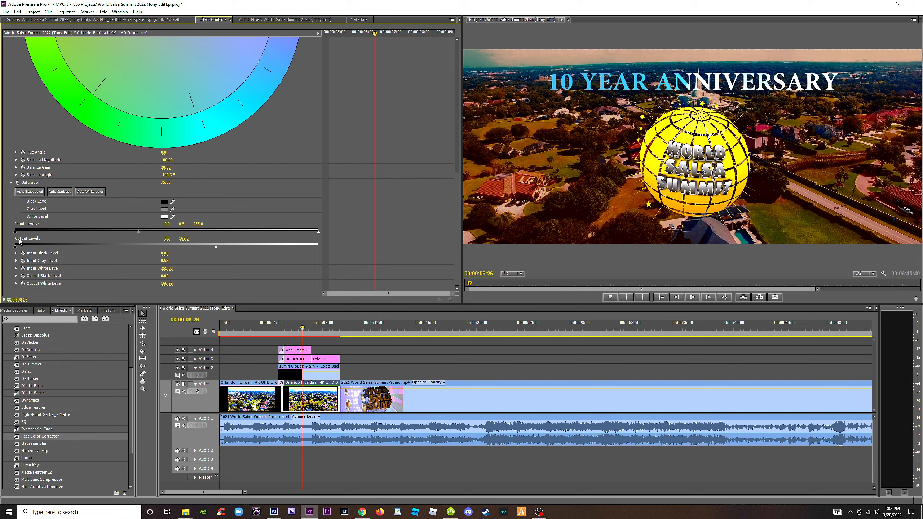
drag(77, 231, 15, 230)
drag(139, 231, 109, 234)
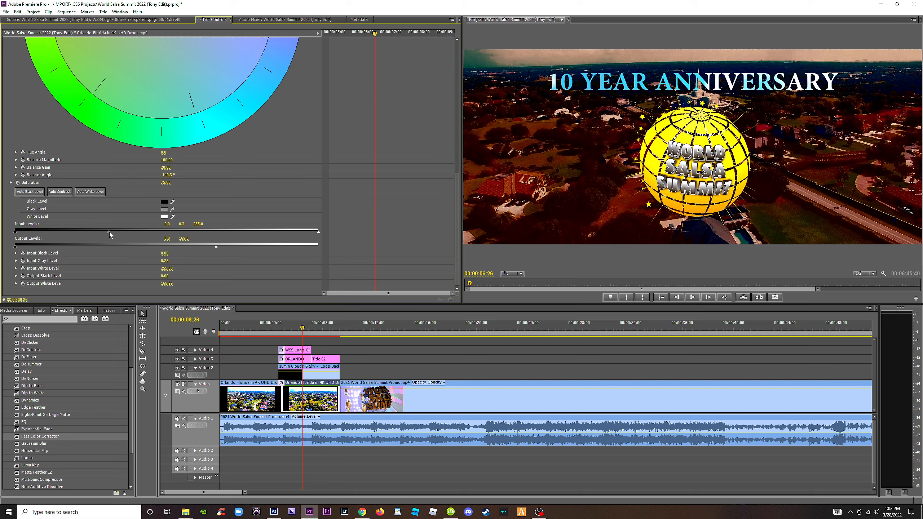
click(269, 328)
key(space)
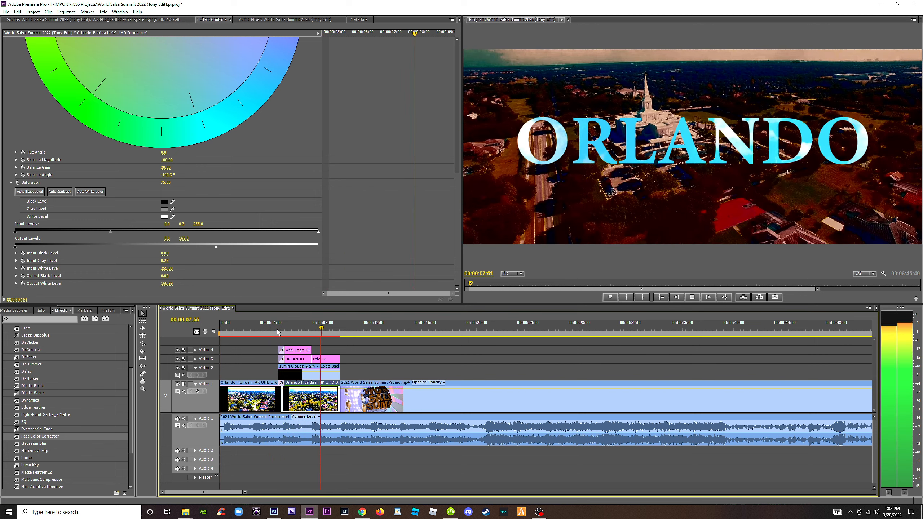
key(space)
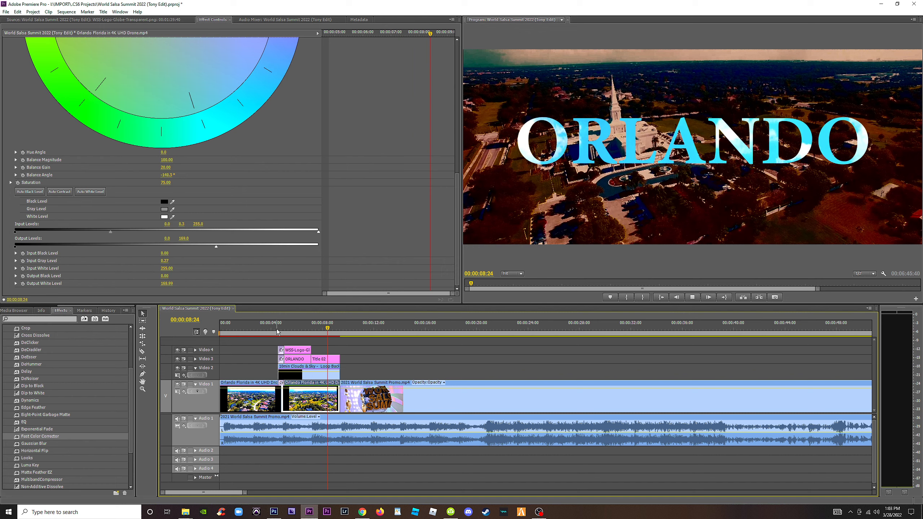
key(space)
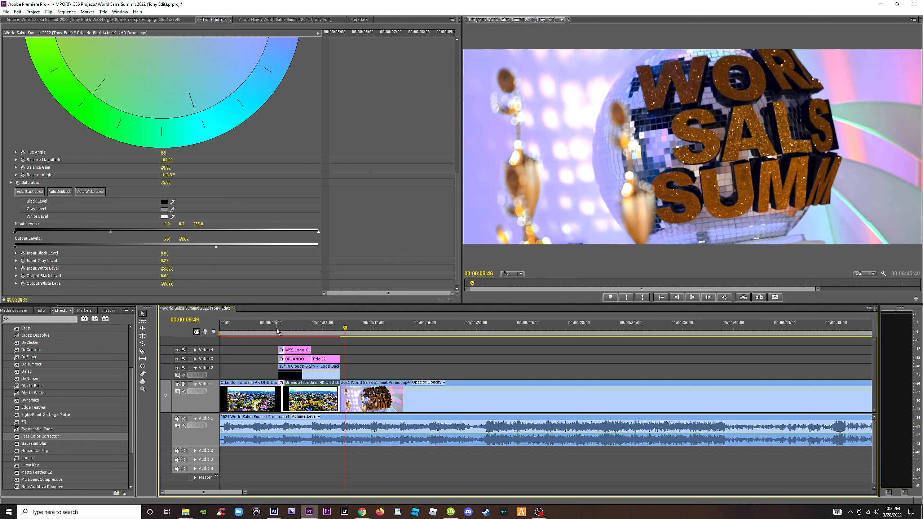
click(277, 331)
key(space)
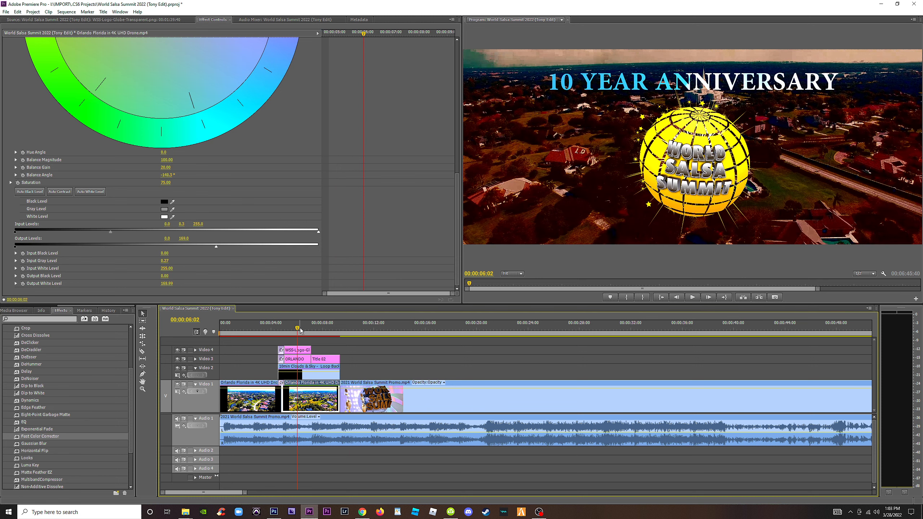
Delete the color-corrected second drone clip, extend the first drone clip to the start of the 2021 promo clip, and preview the section.
click(310, 400)
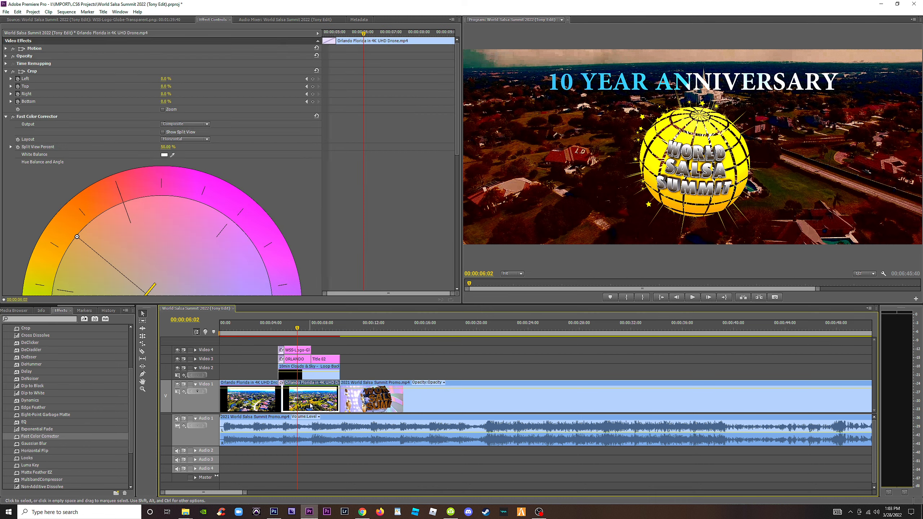
key(Delete)
drag(279, 396, 339, 396)
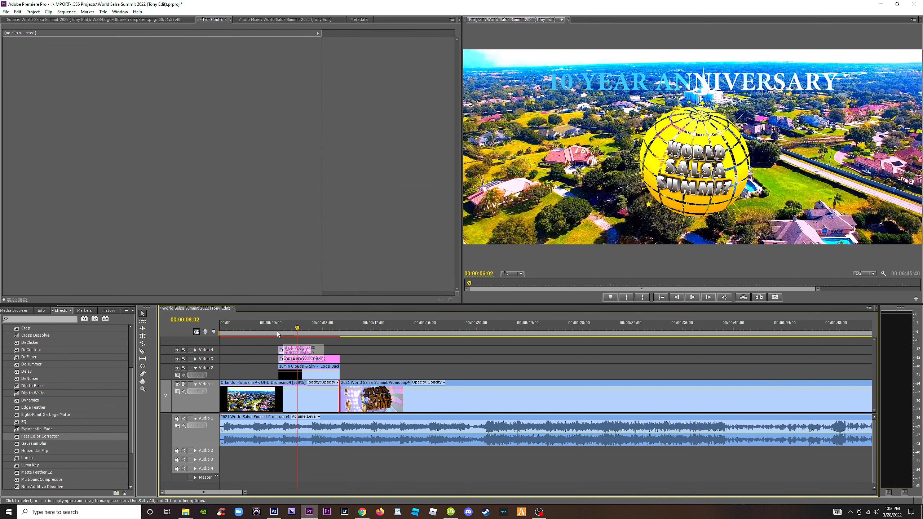
click(272, 328)
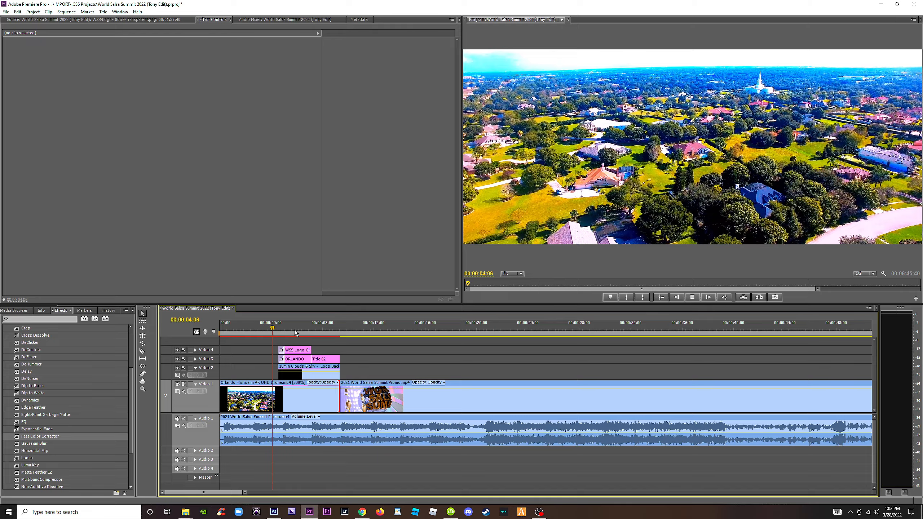
key(space)
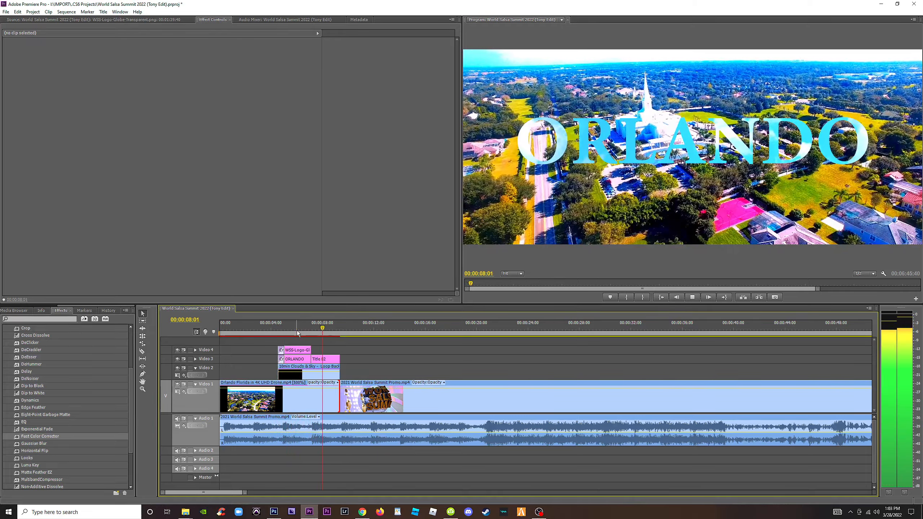
key(space)
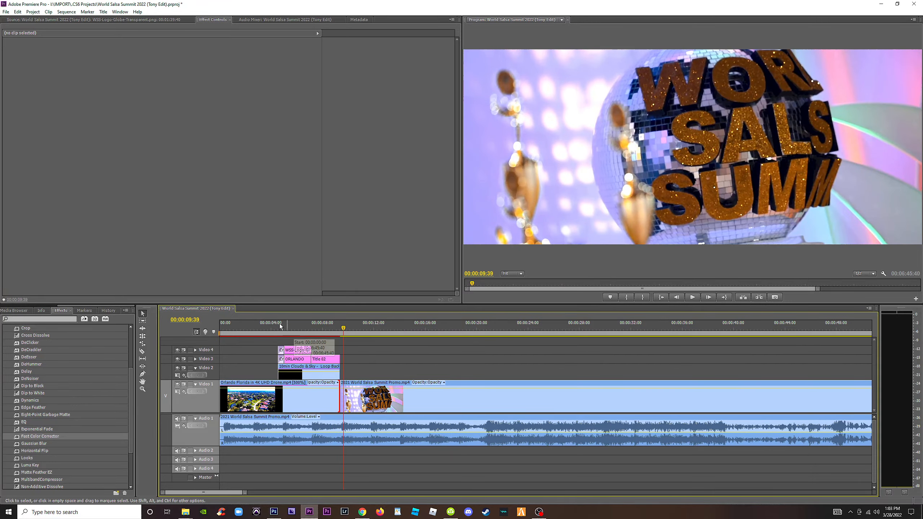
click(280, 326)
key(space)
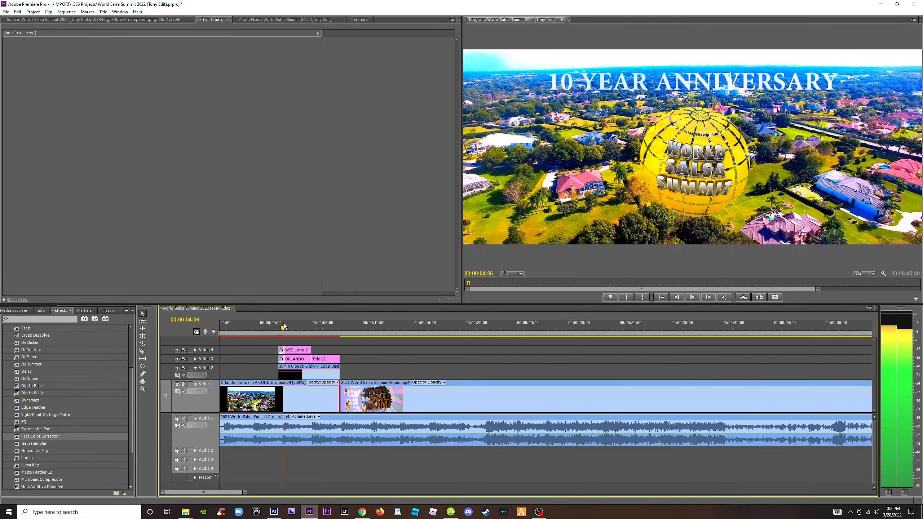
drag(284, 323, 265, 335)
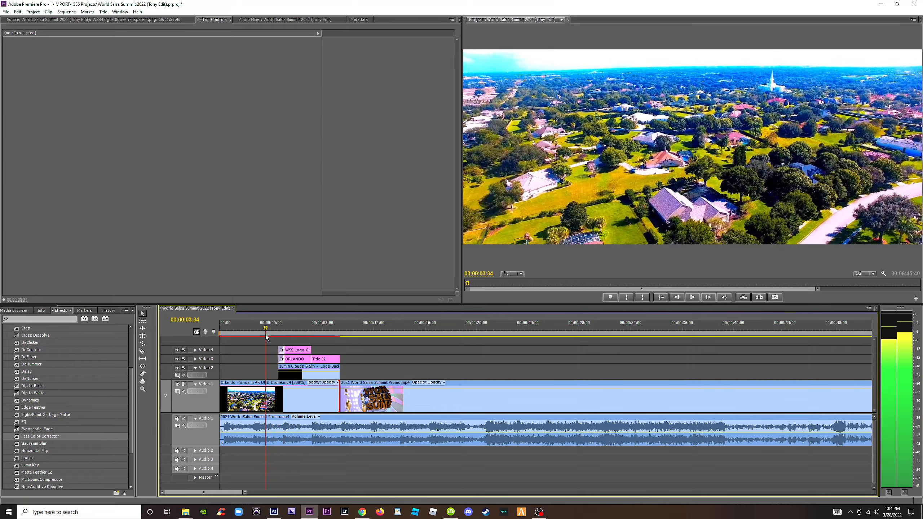
Apply Fast Color Corrector to the extended drone clip, shift its hue balance toward orange-red, and preview it under the titles.
click(262, 398)
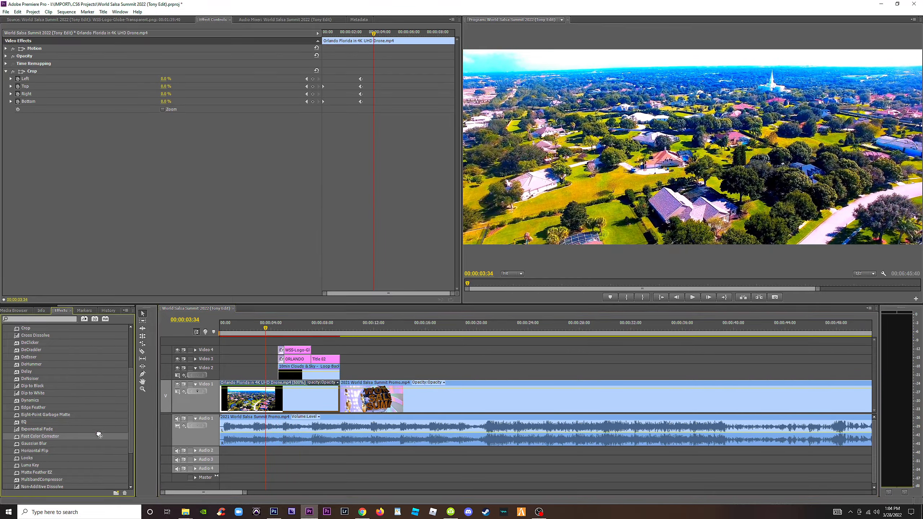
drag(99, 435, 254, 398)
drag(457, 148, 460, 206)
drag(131, 149, 77, 102)
drag(264, 338, 306, 338)
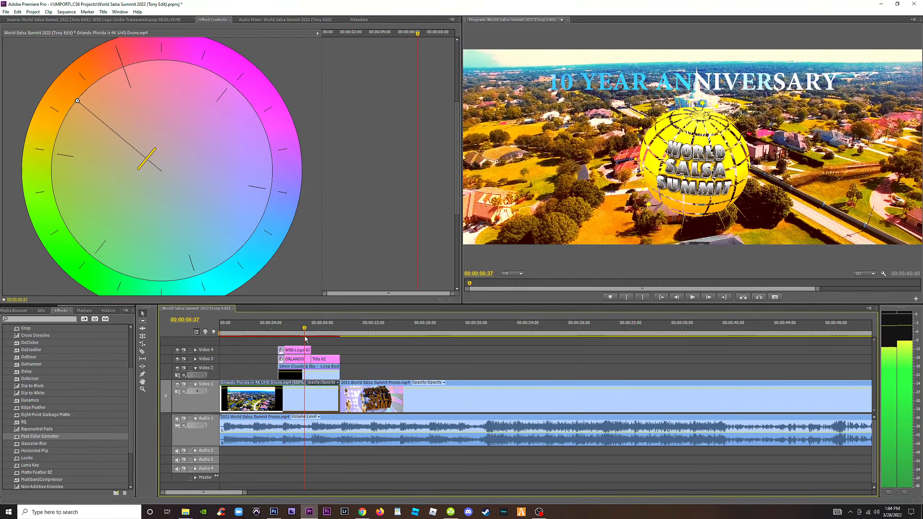
drag(77, 102, 188, 182)
drag(146, 150, 104, 101)
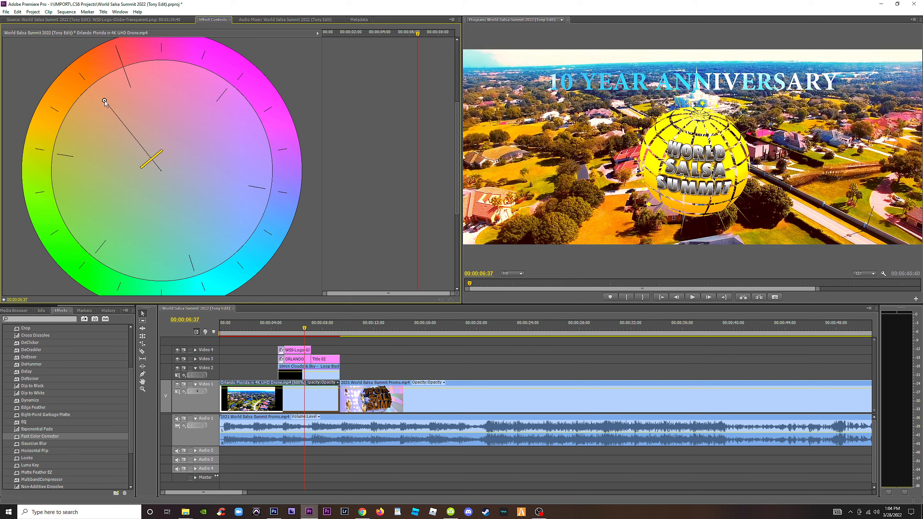
click(292, 329)
key(space)
key(space)
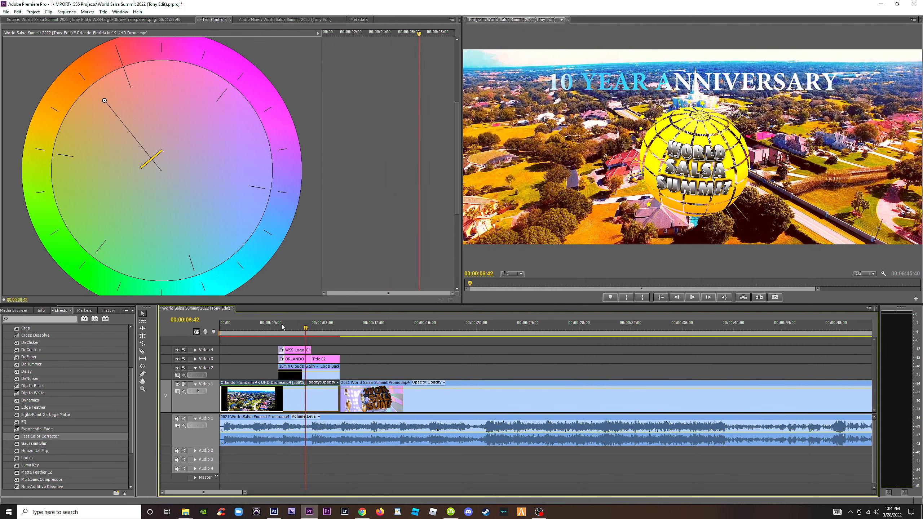
click(298, 359)
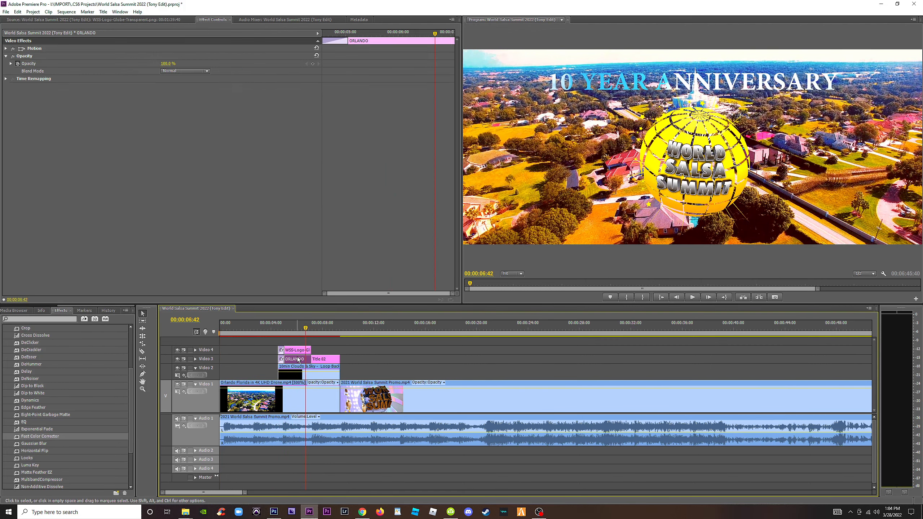
click(301, 351)
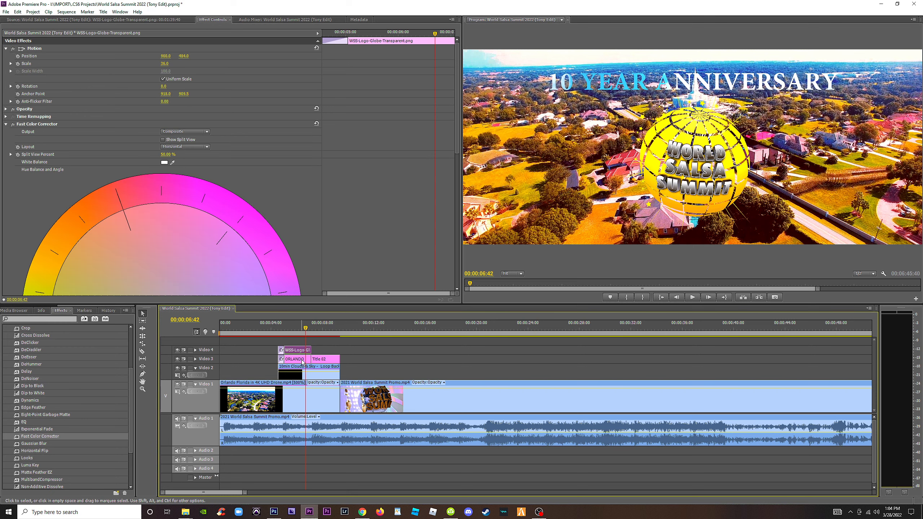
click(302, 361)
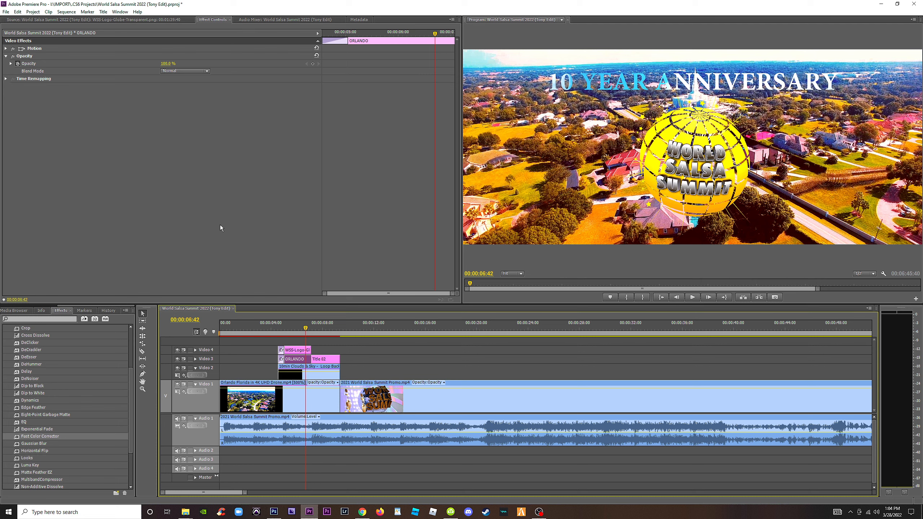
Set the font of the ORLANDO title to Impact and play back its section over the drone footage.
click(323, 329)
click(327, 362)
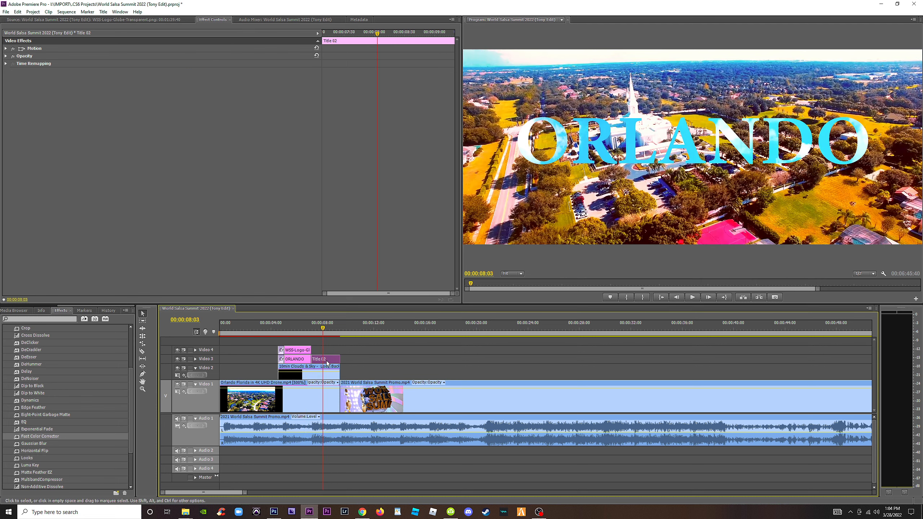
drag(323, 329, 328, 332)
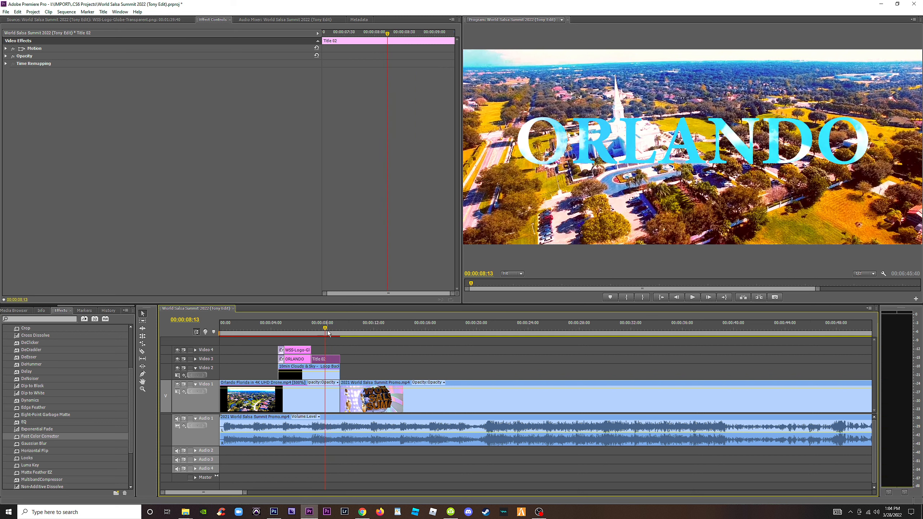
double_click(330, 360)
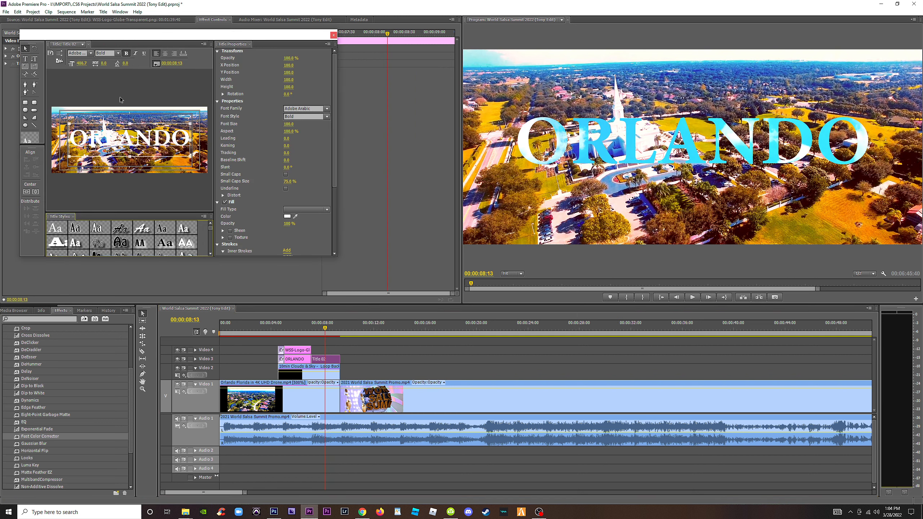
double_click(86, 141)
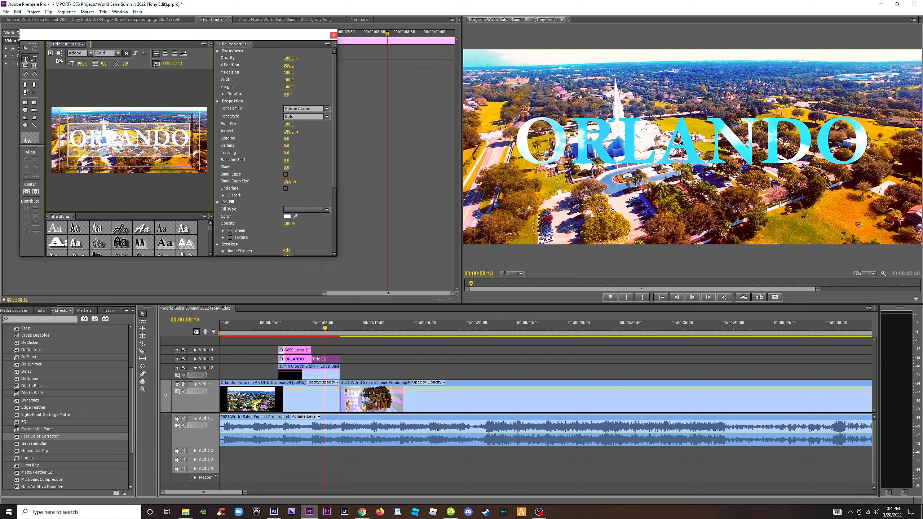
click(90, 53)
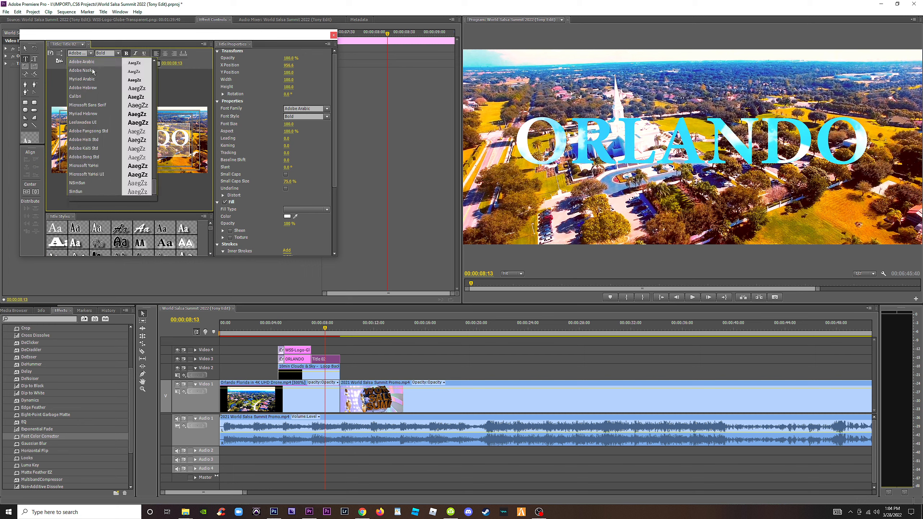
scroll(92, 163, down, 3)
scroll(96, 123, down, 15)
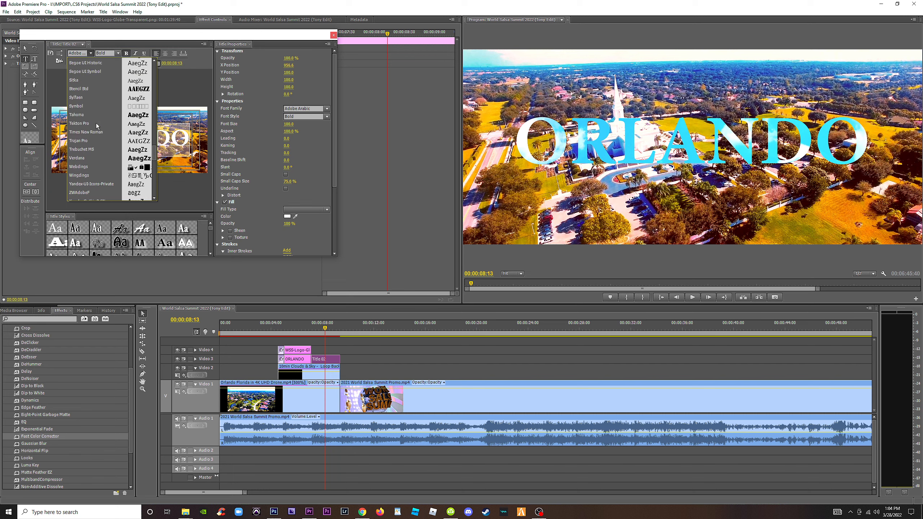
scroll(96, 123, up, 10)
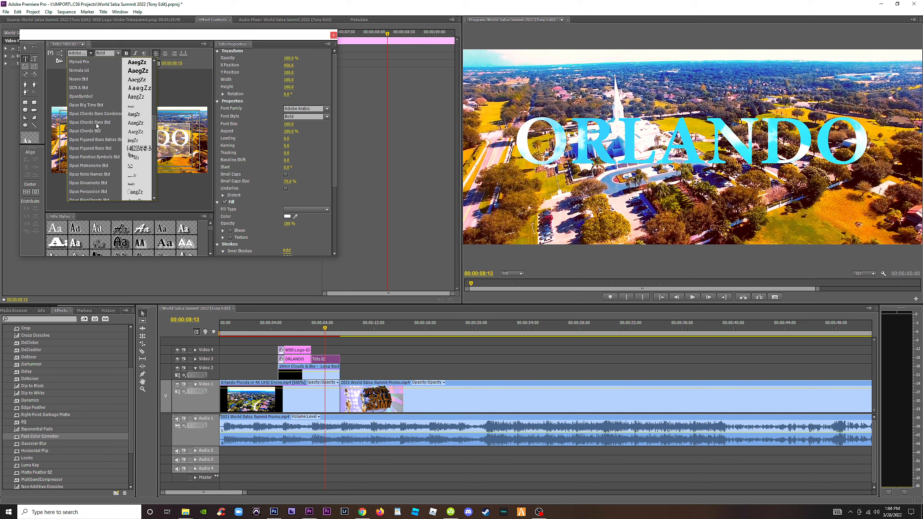
drag(154, 121, 153, 98)
click(78, 155)
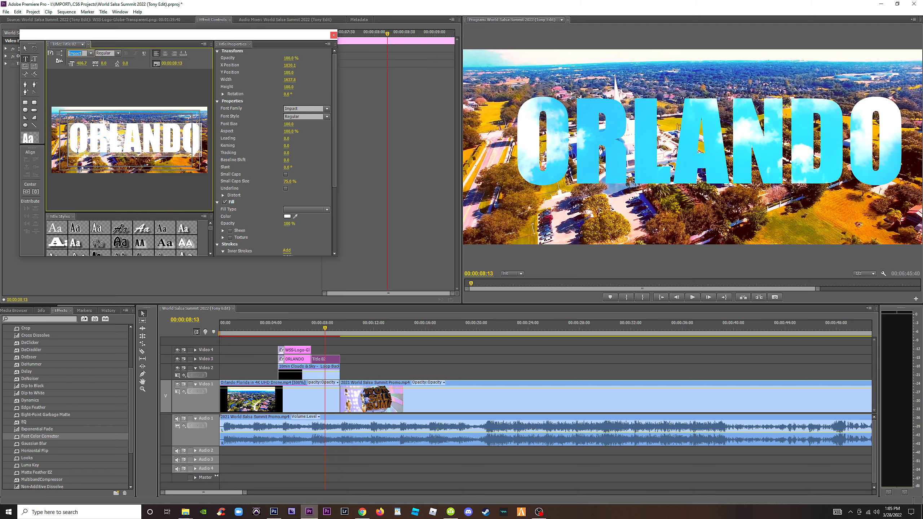
click(310, 328)
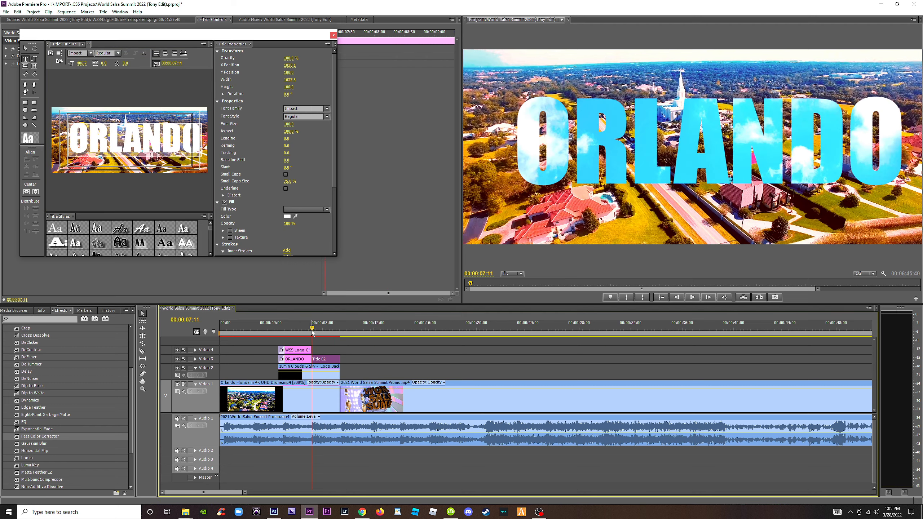
key(space)
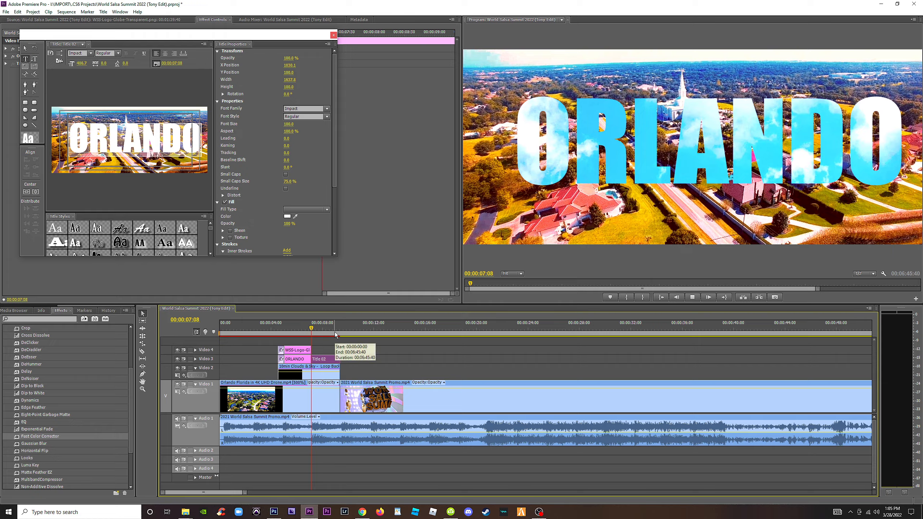
key(space)
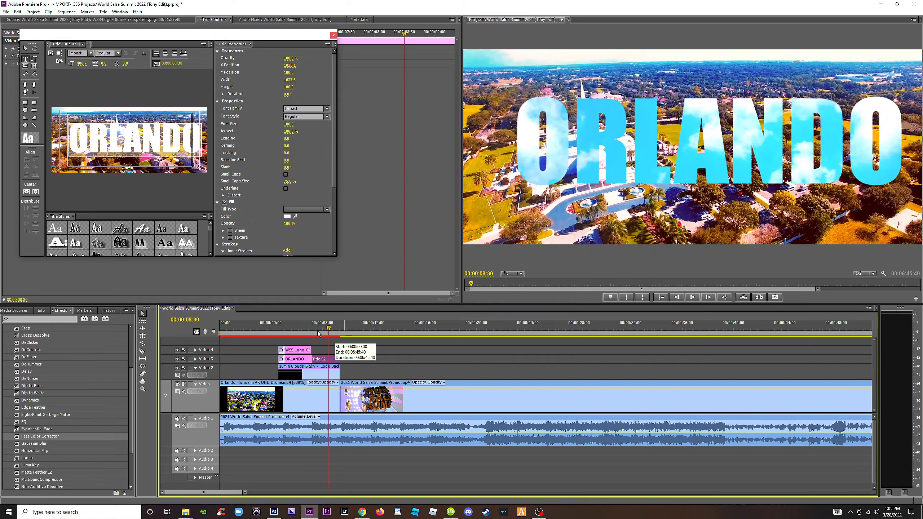
Set the 10 YEAR ANNIVERSARY title's font to Impact and center the text horizontally in the frame.
click(286, 328)
click(296, 330)
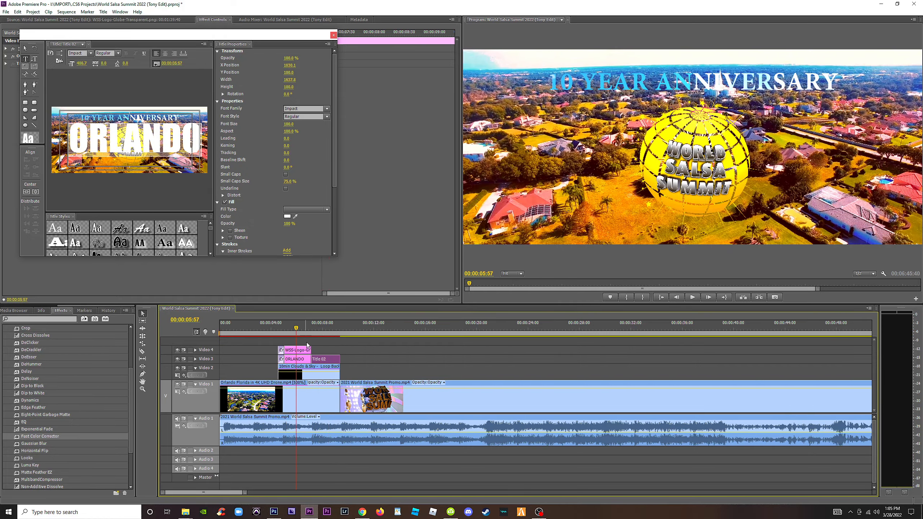
click(300, 360)
double_click(300, 360)
click(80, 53)
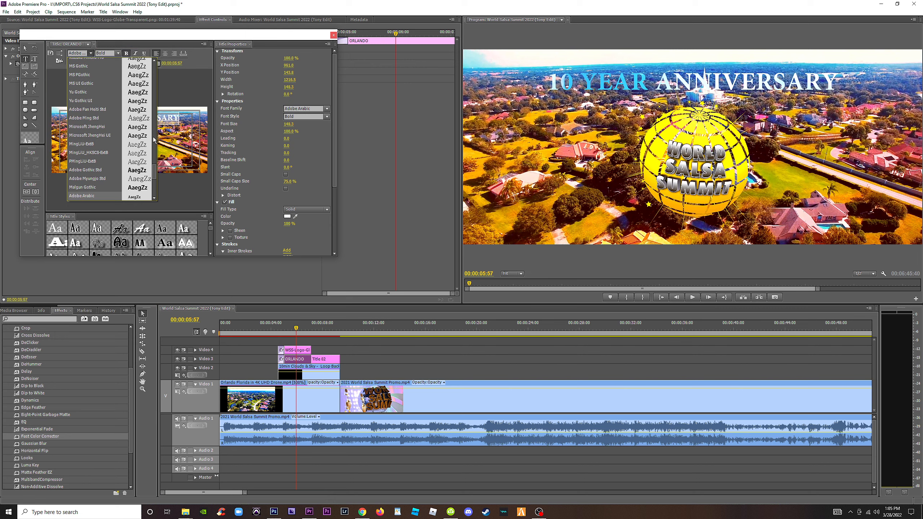
drag(155, 177, 159, 106)
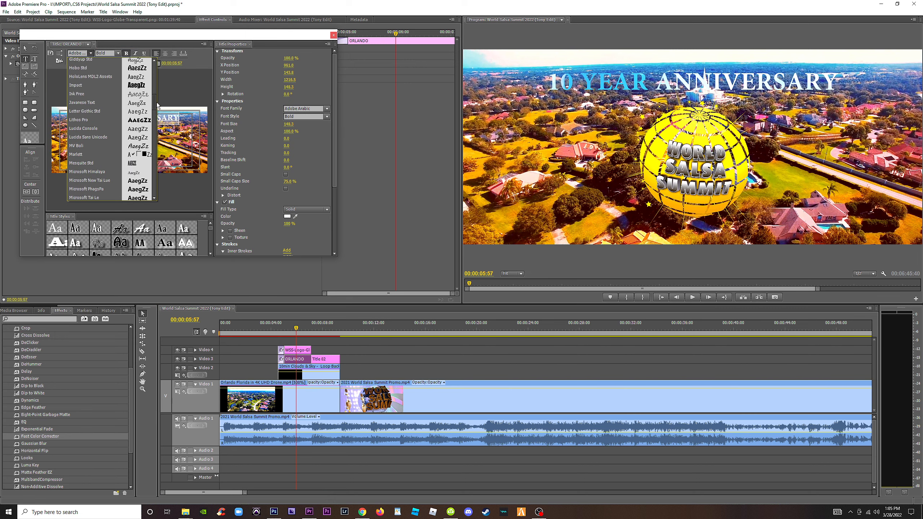
click(81, 85)
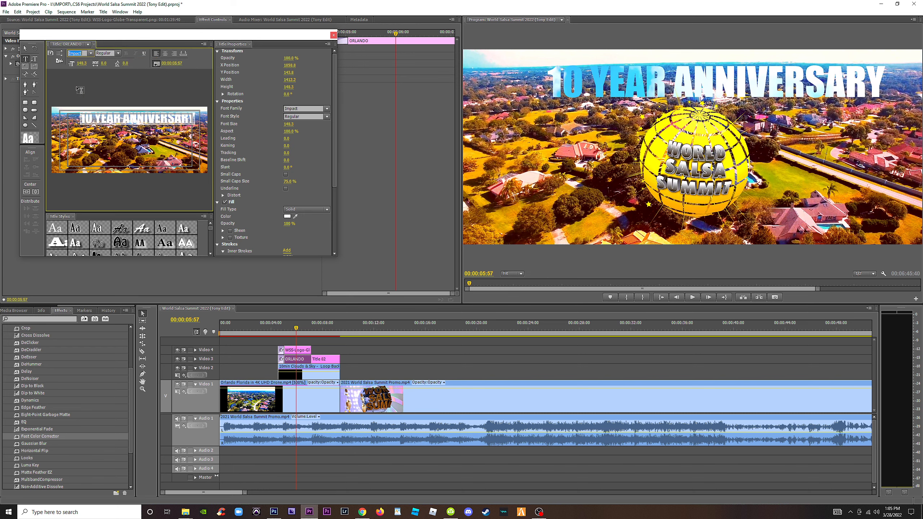
click(36, 191)
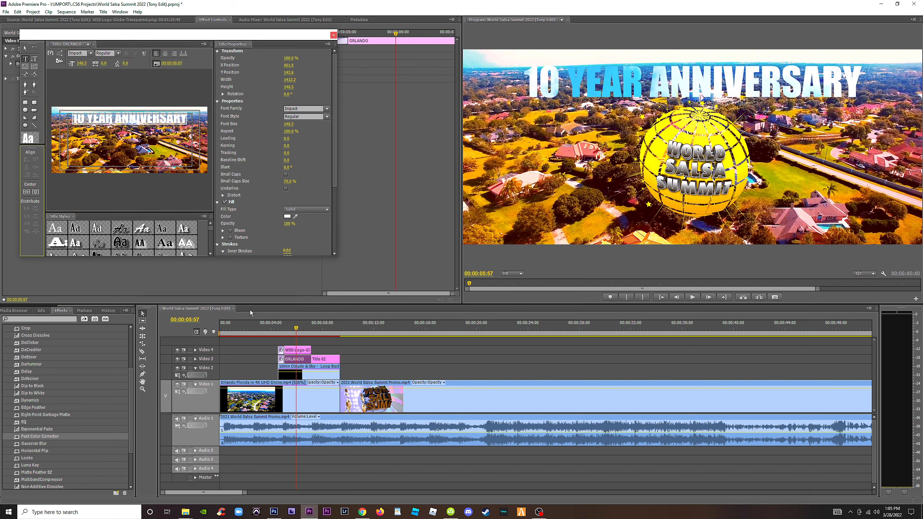
Close the title editor and play back the logo and both titles from just before they appear.
click(277, 330)
key(space)
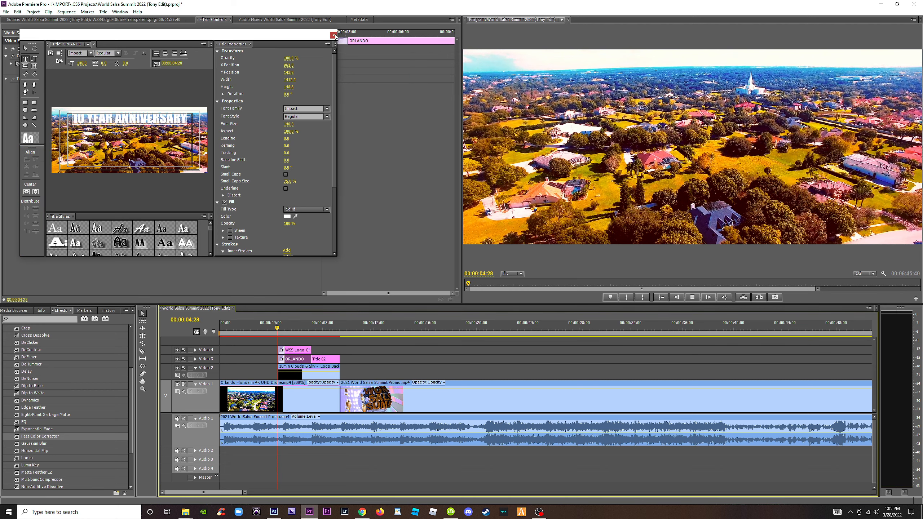
click(333, 35)
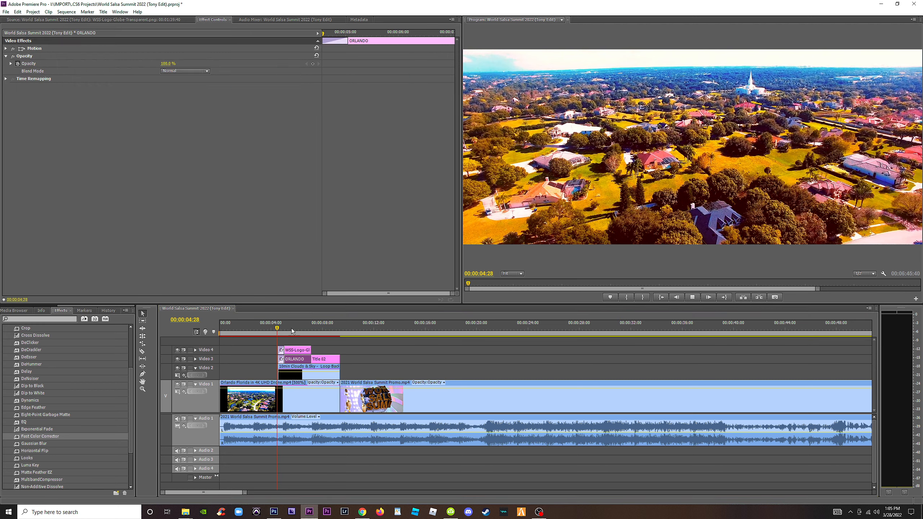
click(274, 329)
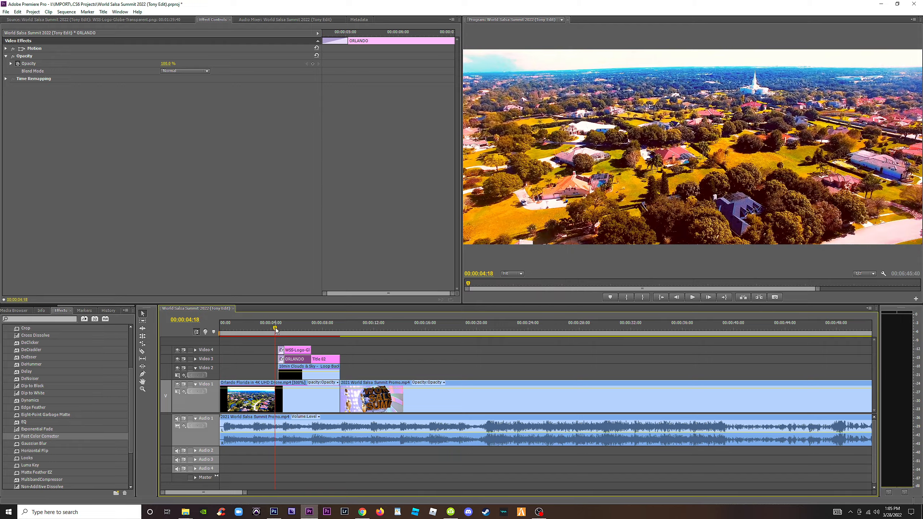
key(space)
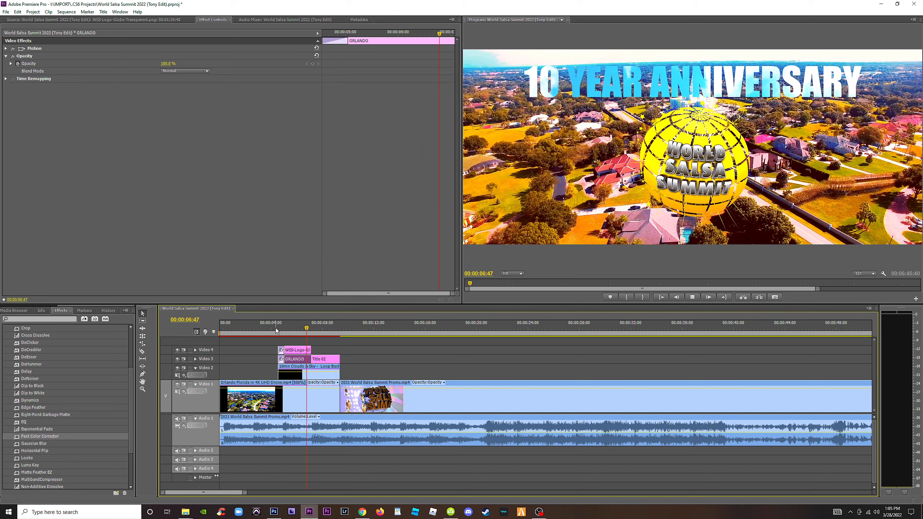
key(space)
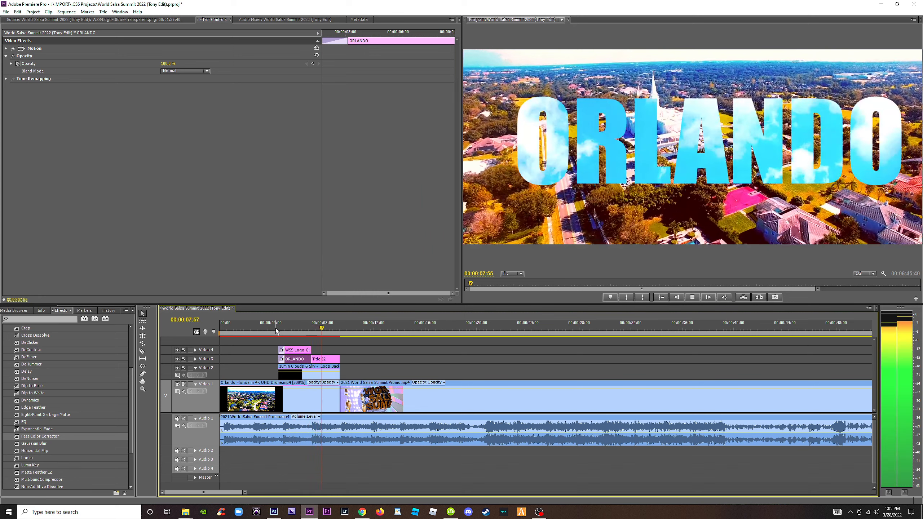
Move the 10 YEAR ANNIVERSARY title down over the lower part of the globe logo.
drag(274, 328, 297, 333)
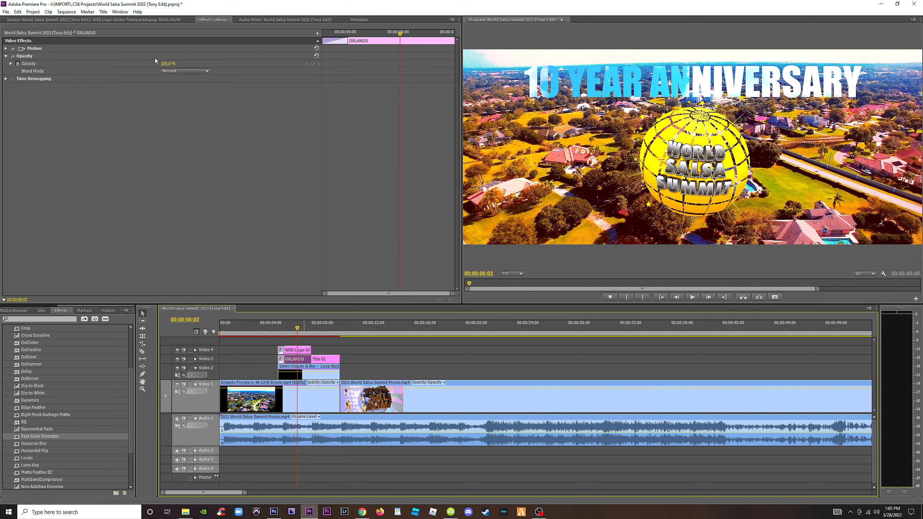
click(6, 48)
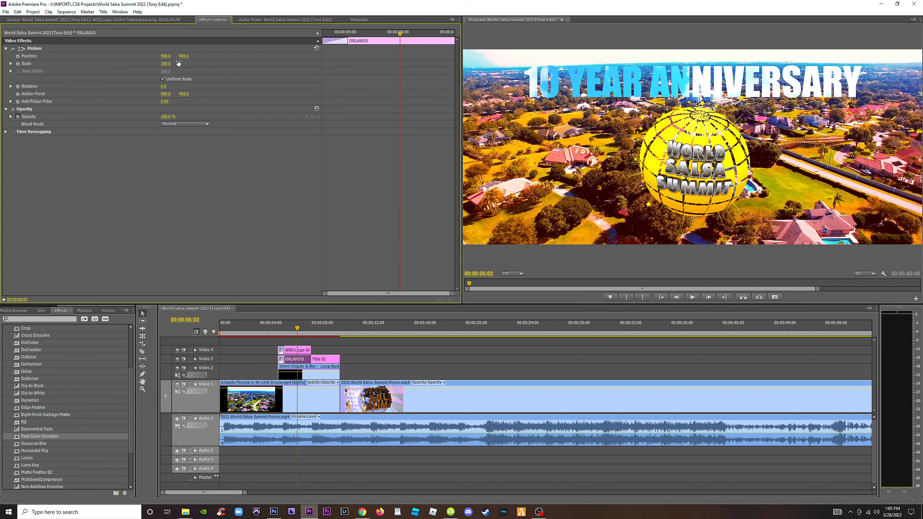
drag(183, 56, 313, 56)
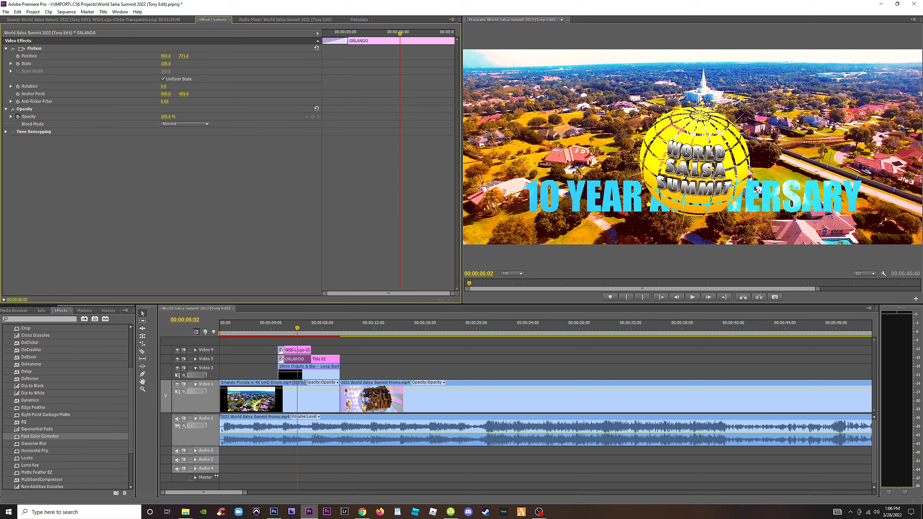
drag(187, 57, 183, 57)
Shrink the globe logo to scale 30, raise it above the anniversary title to vertical position 349, and preview the fade-in.
click(297, 349)
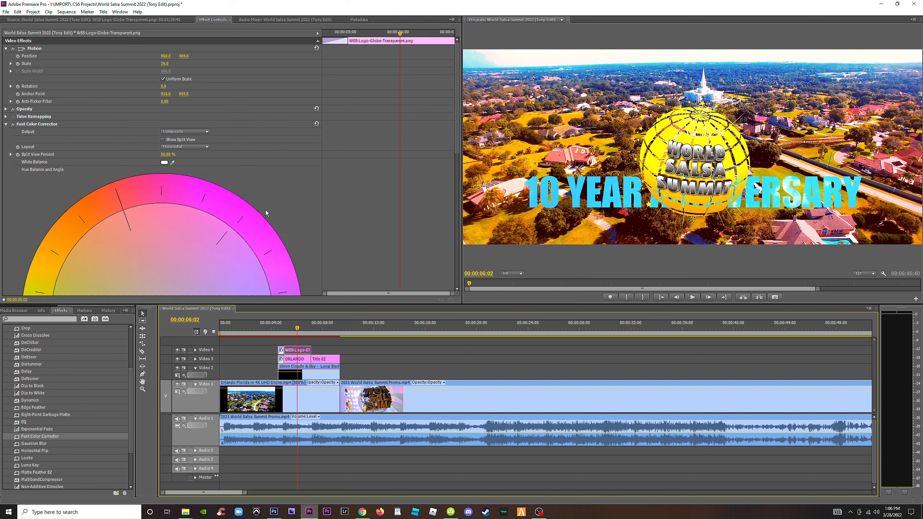
drag(183, 56, 162, 63)
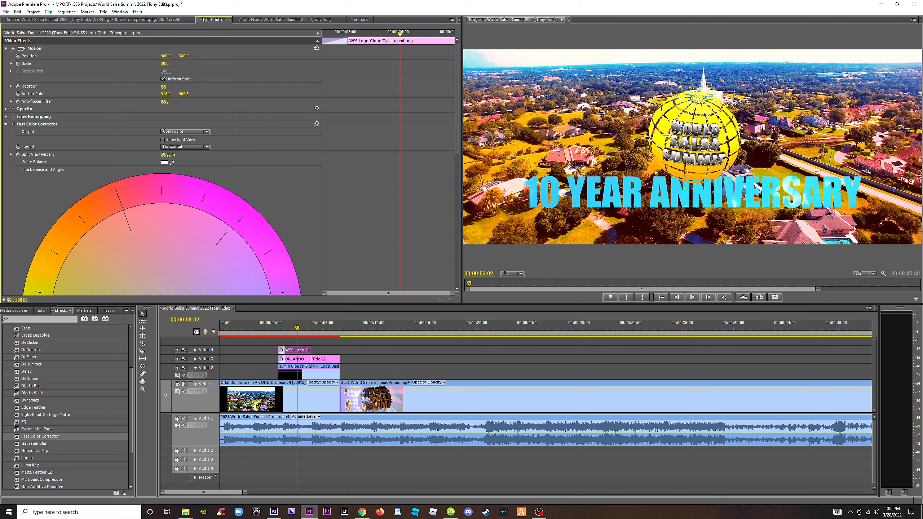
drag(184, 56, 181, 56)
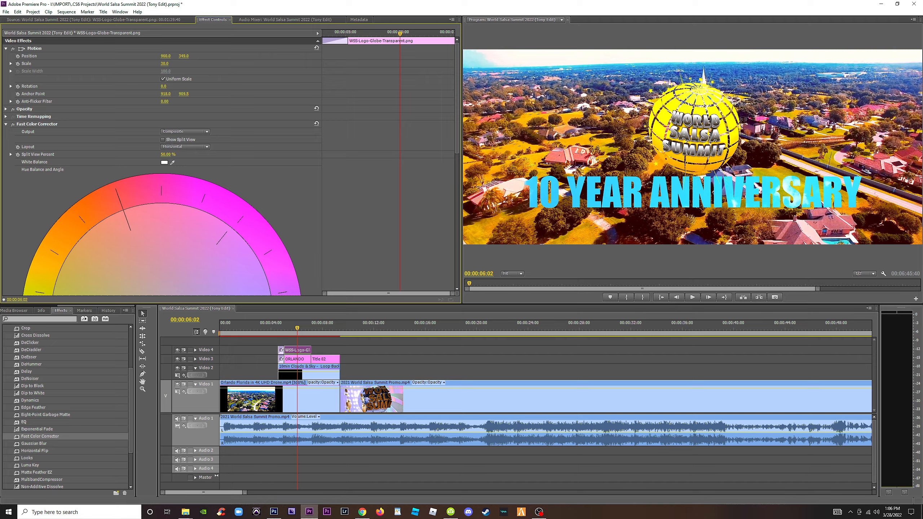
click(269, 329)
key(space)
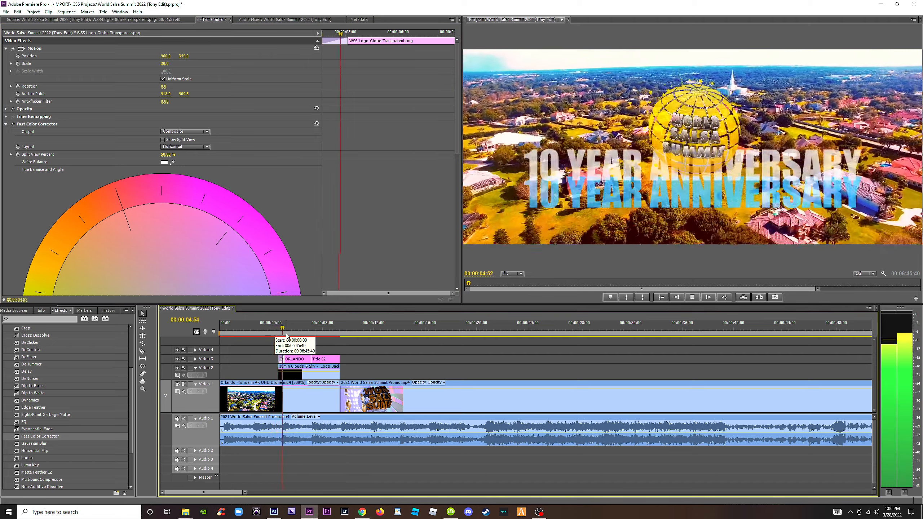
key(space)
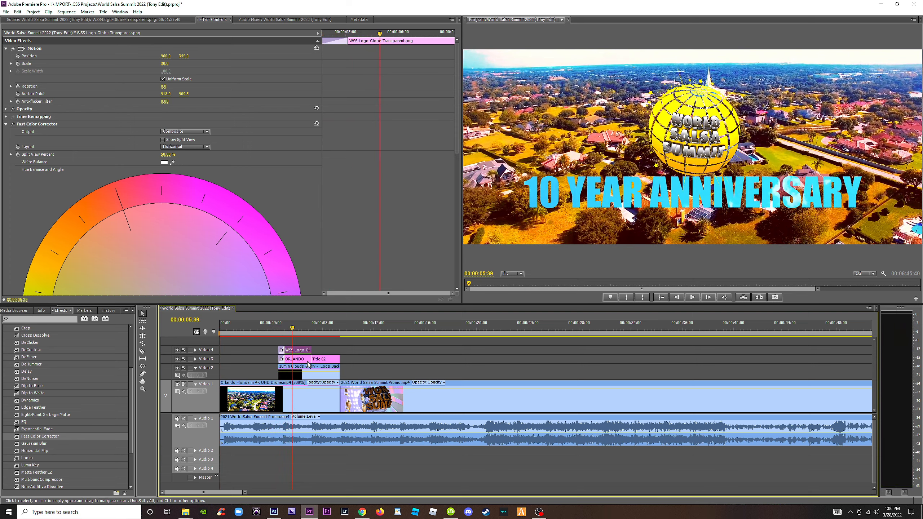
Try trimming the clouds clip's start to the end of the Cross Dissolve transitions, and restore its original start point.
key(equal)
key(equal)
drag(431, 329, 475, 333)
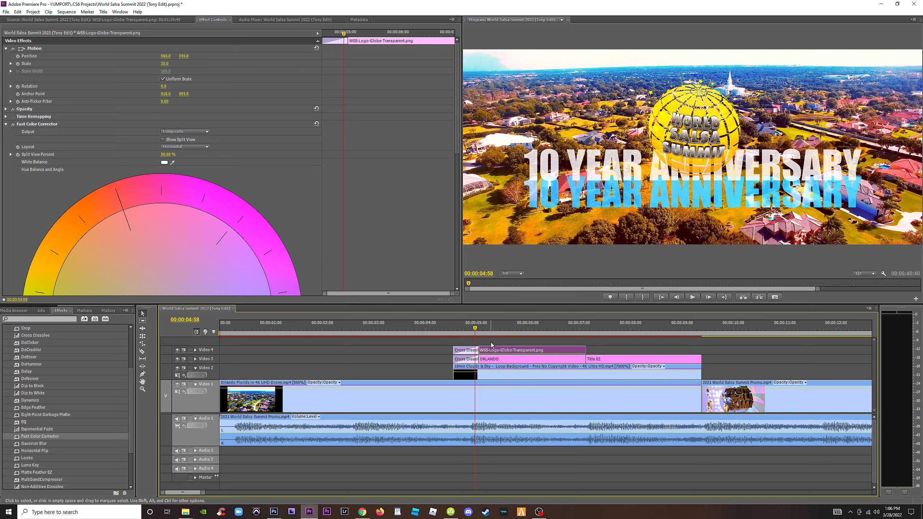
drag(454, 375, 480, 375)
mouse_move(473, 329)
mouse_down()
mouse_move(494, 330)
mouse_move(471, 328)
mouse_up()
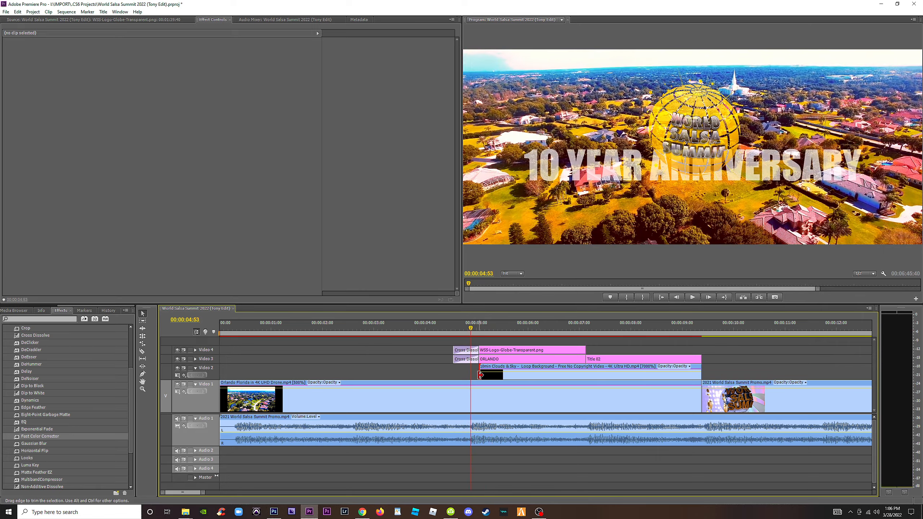
drag(479, 375, 454, 375)
click(457, 329)
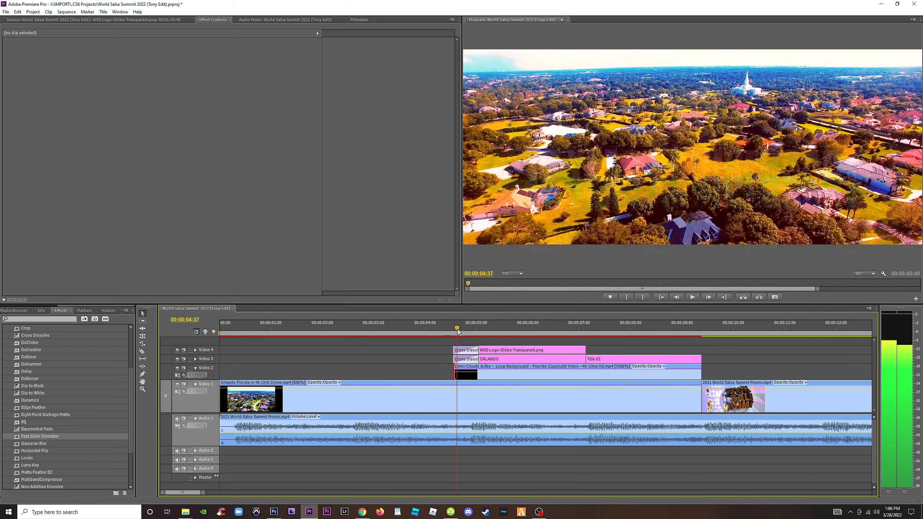
Play back and scrub the section from the logo and anniversary title fade-in through to the ORLANDO title.
drag(457, 329, 490, 336)
key(space)
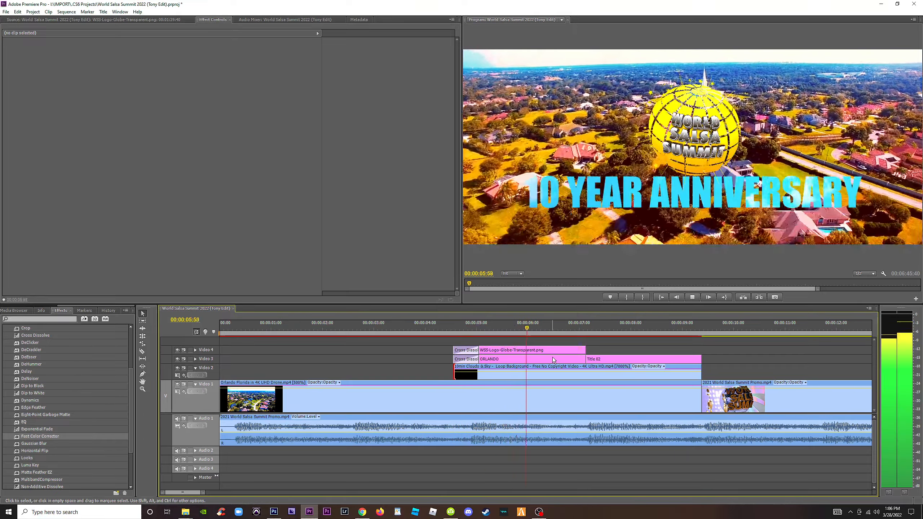
key(space)
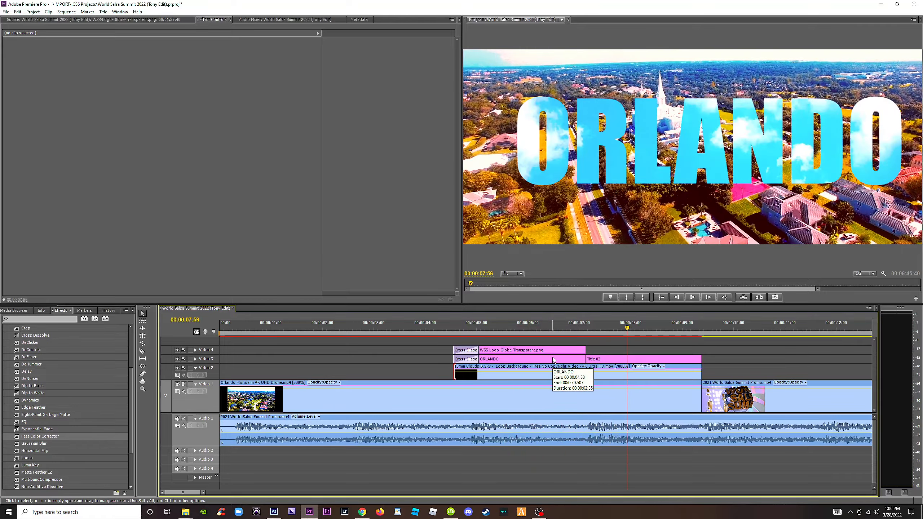
drag(487, 330, 512, 333)
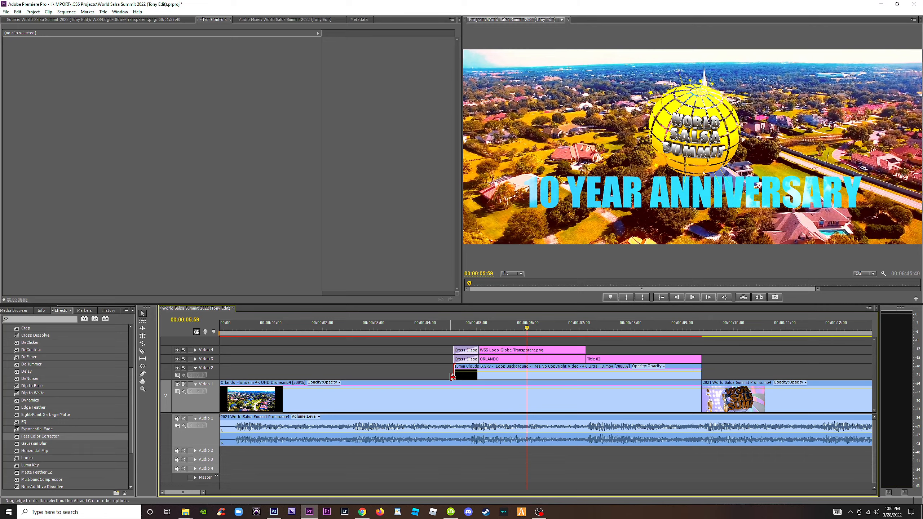
drag(451, 328, 460, 329)
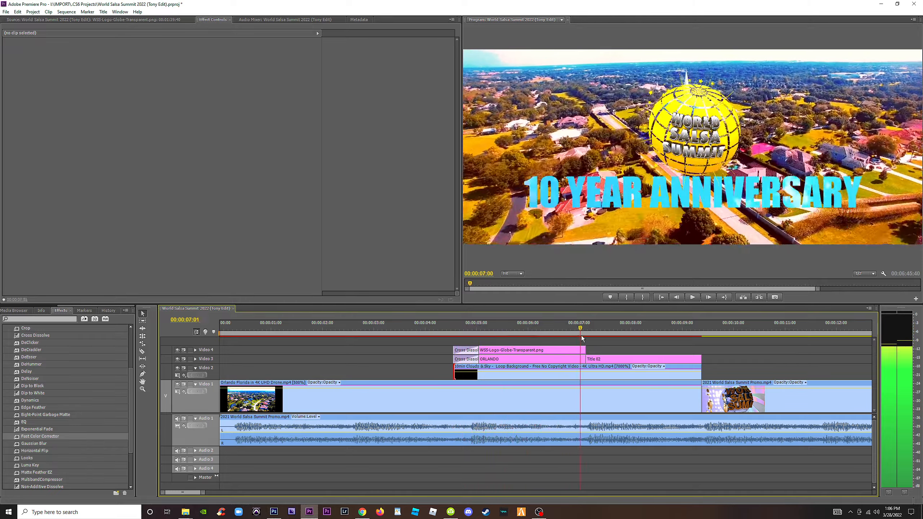
drag(581, 336, 607, 339)
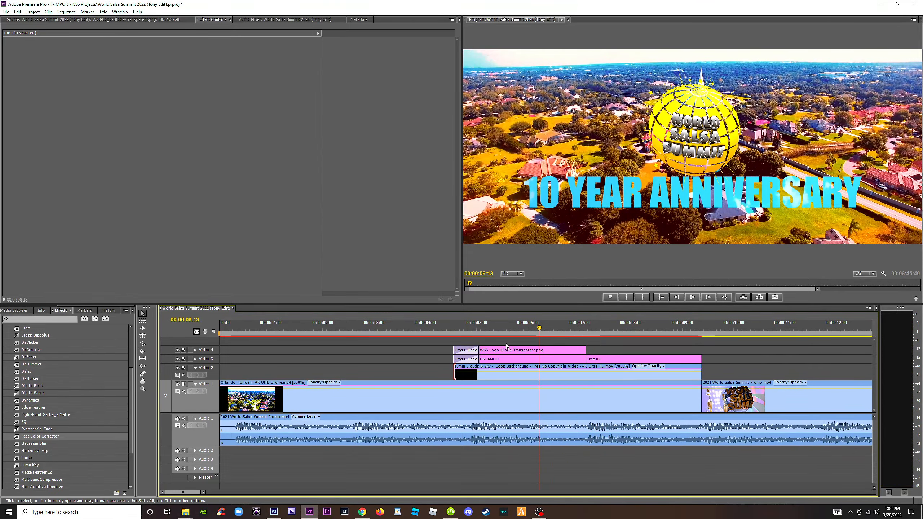
Move the globe logo clip to Video 2 ahead of the clouds clip, and extend it from the sequence start to the clouds' start.
click(501, 359)
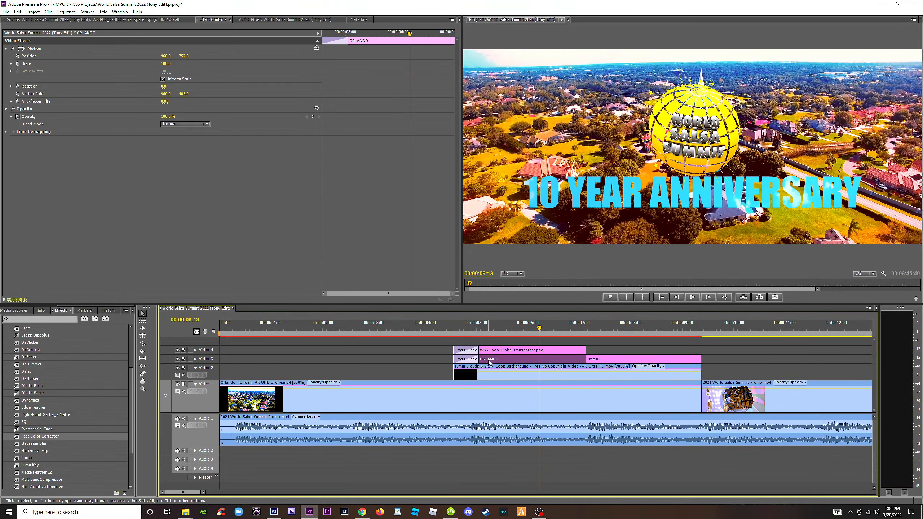
click(501, 351)
drag(501, 351, 314, 350)
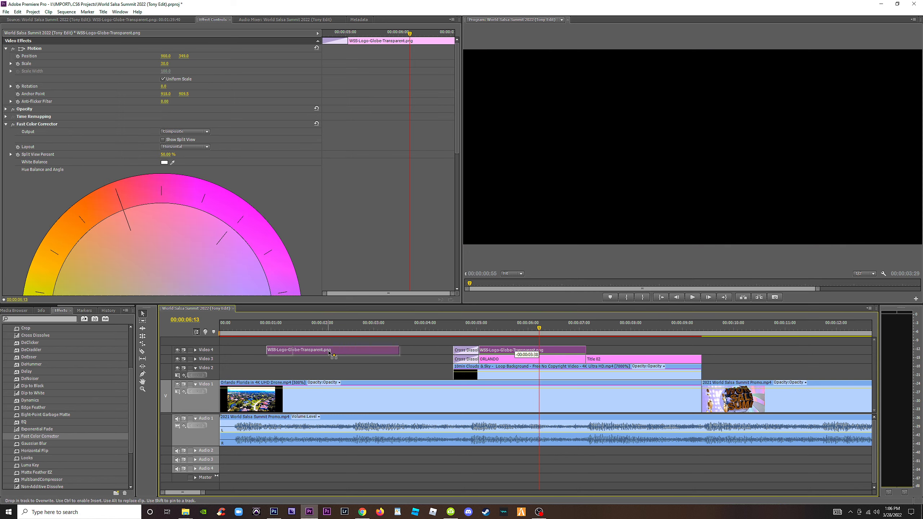
click(217, 333)
drag(216, 333, 337, 369)
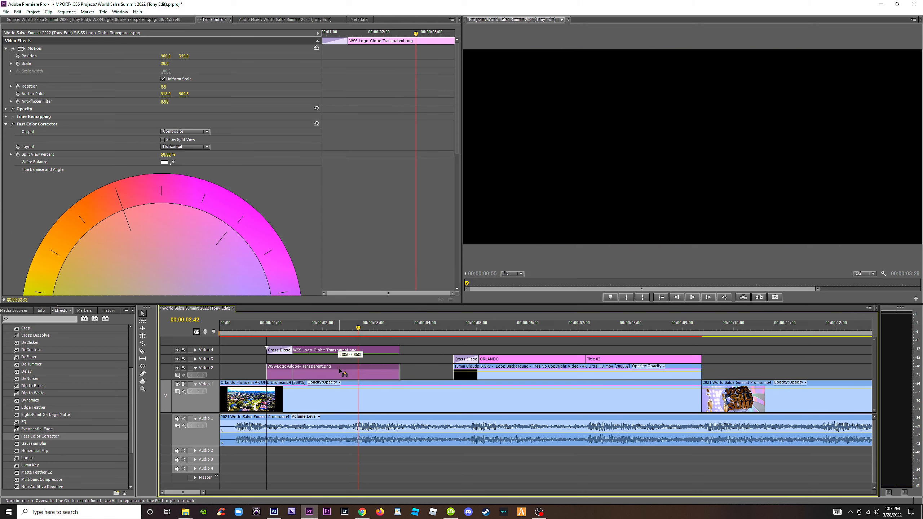
drag(403, 373, 453, 374)
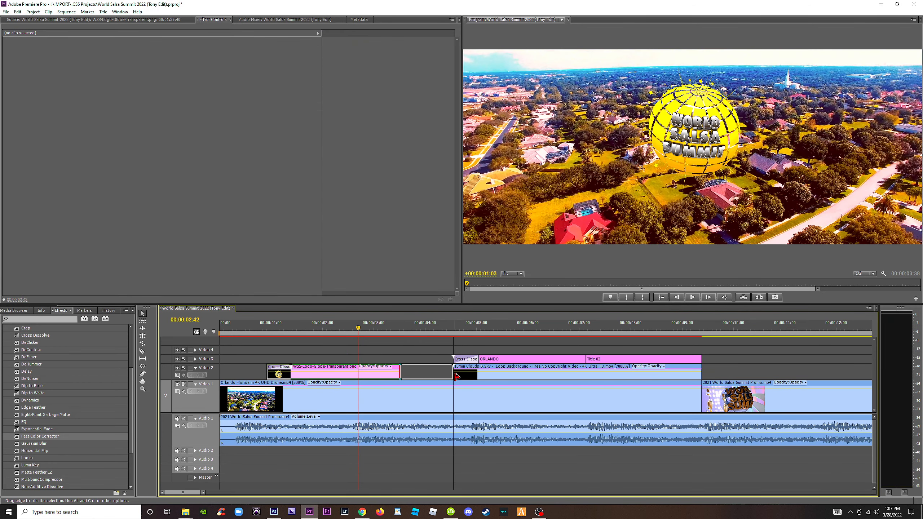
drag(264, 374, 220, 374)
click(218, 328)
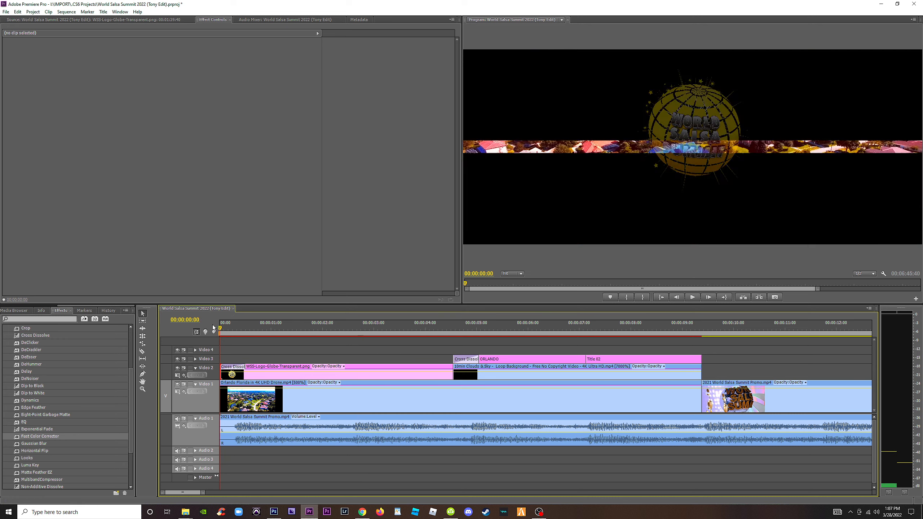
Remove the Cross Dissolve from the start of the globe logo clip, and play the opening from the beginning.
click(232, 366)
key(Delete)
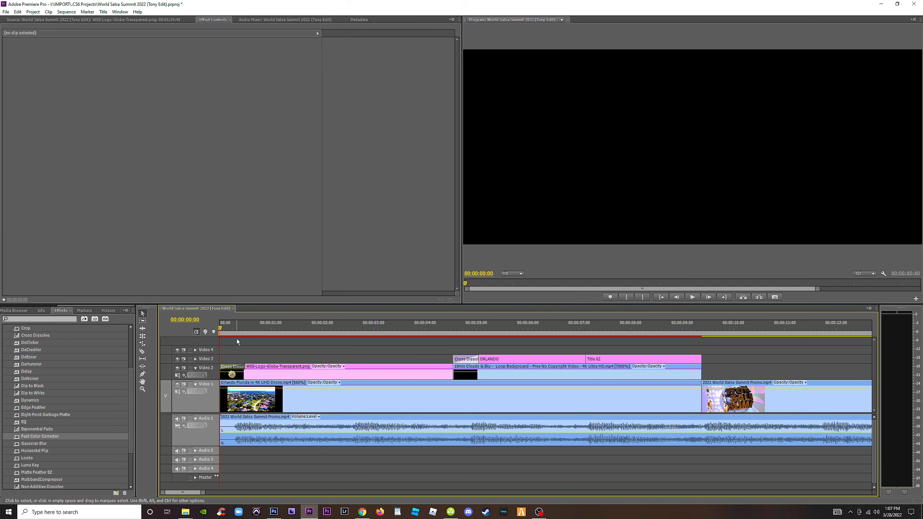
click(223, 329)
key(space)
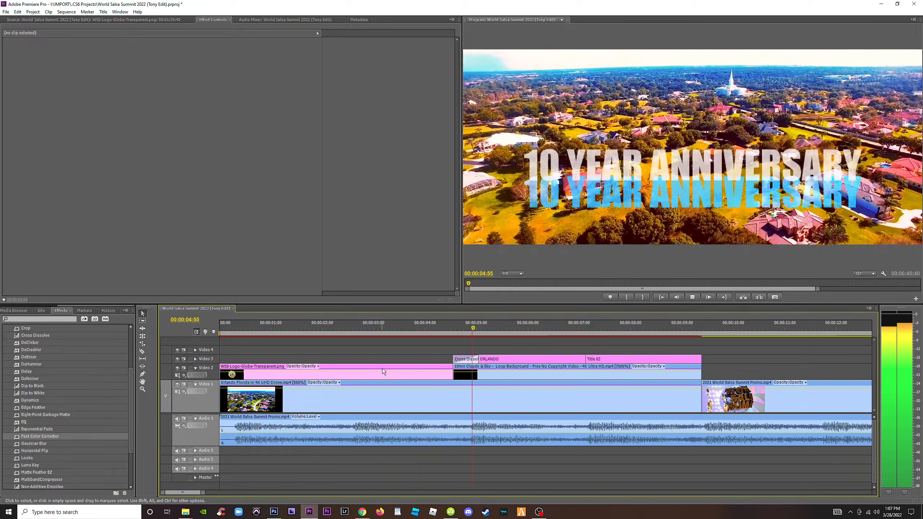
key(space)
Remove the Cross Dissolve from the start of the 10 YEAR ANNIVERSARY title clip, and check its entrance.
click(465, 359)
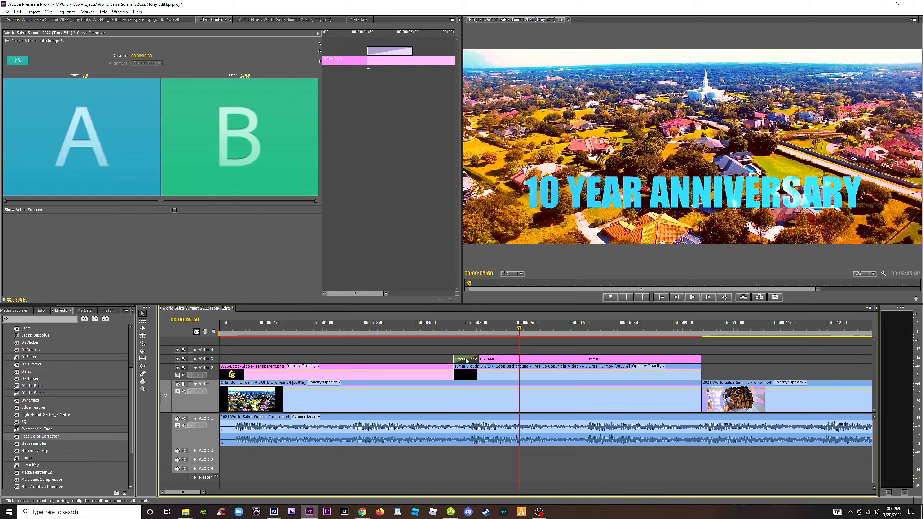
key(Delete)
click(456, 331)
drag(457, 334, 446, 333)
key(ctrl+s)
click(494, 331)
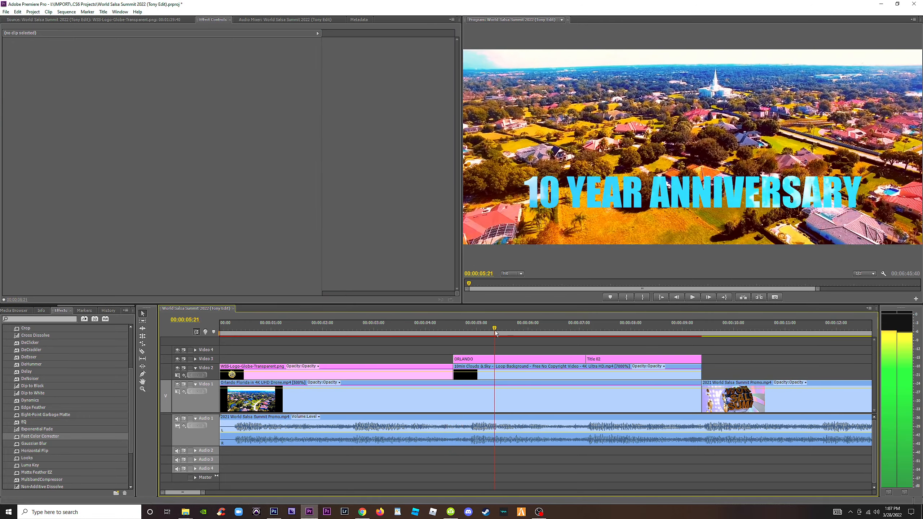
Center the 10 YEAR ANNIVERSARY text vertically within its title, check it in the sequence, and close the title editor.
click(524, 375)
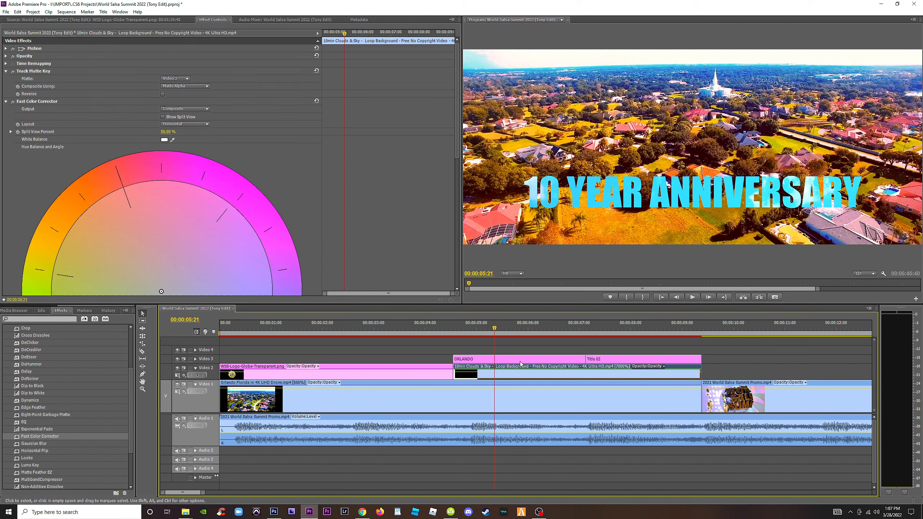
click(520, 360)
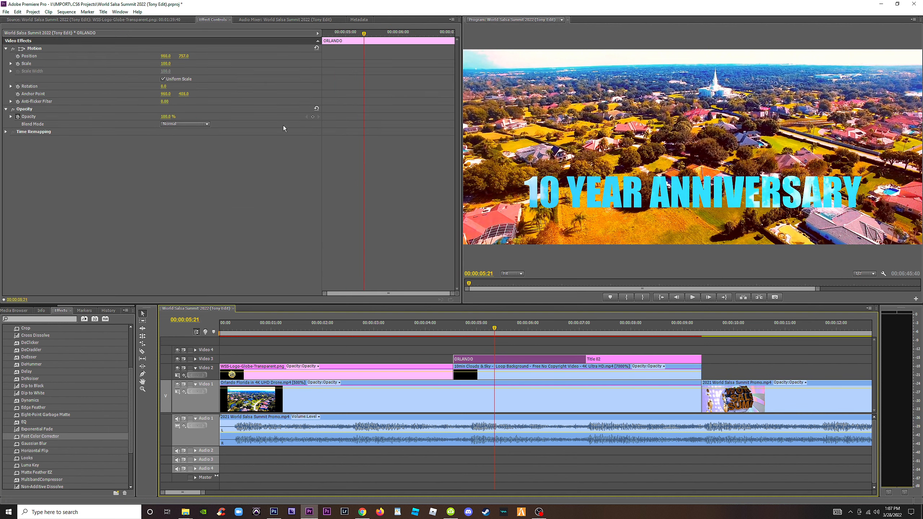
double_click(472, 359)
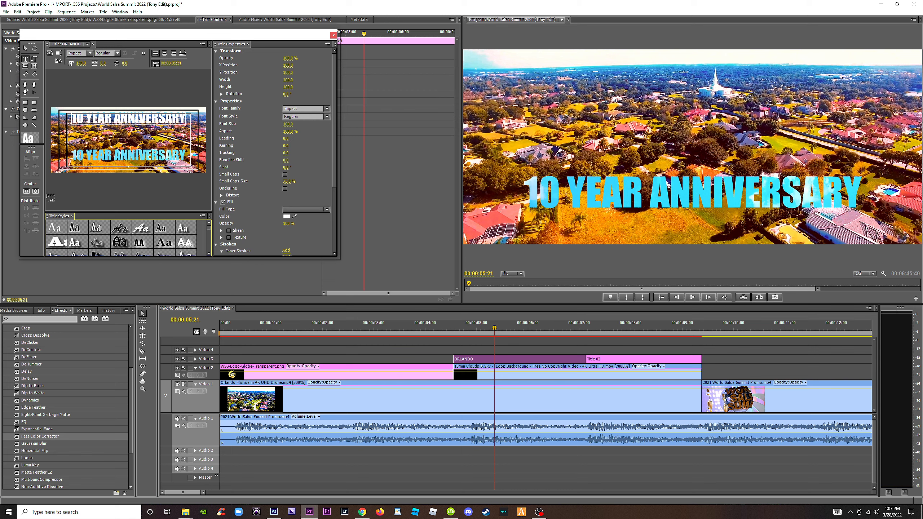
click(27, 192)
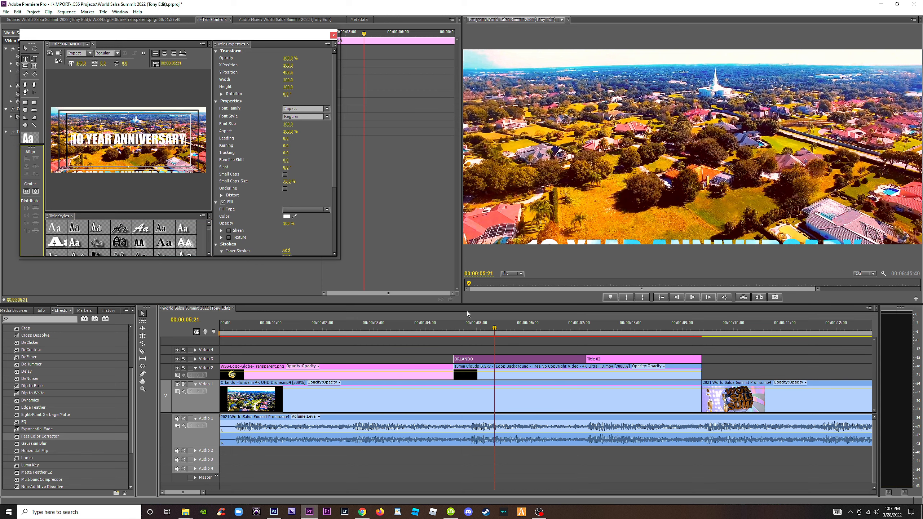
click(529, 347)
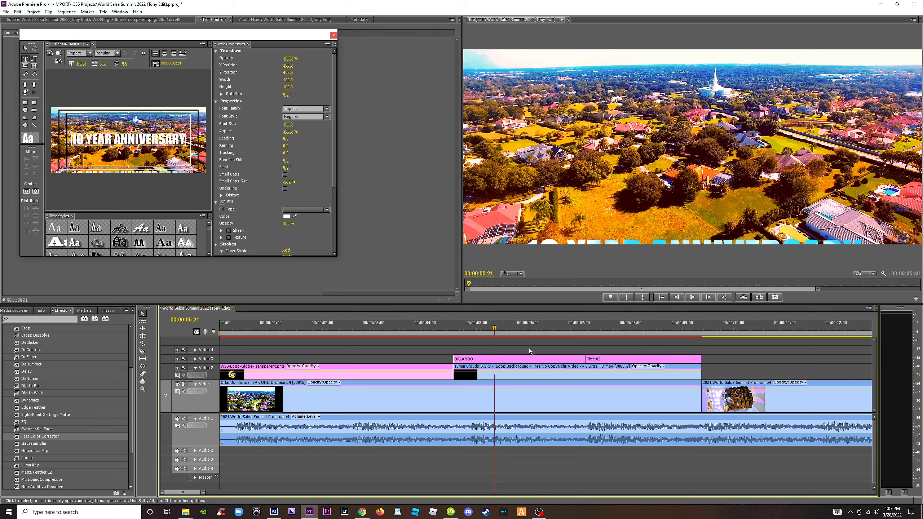
click(518, 373)
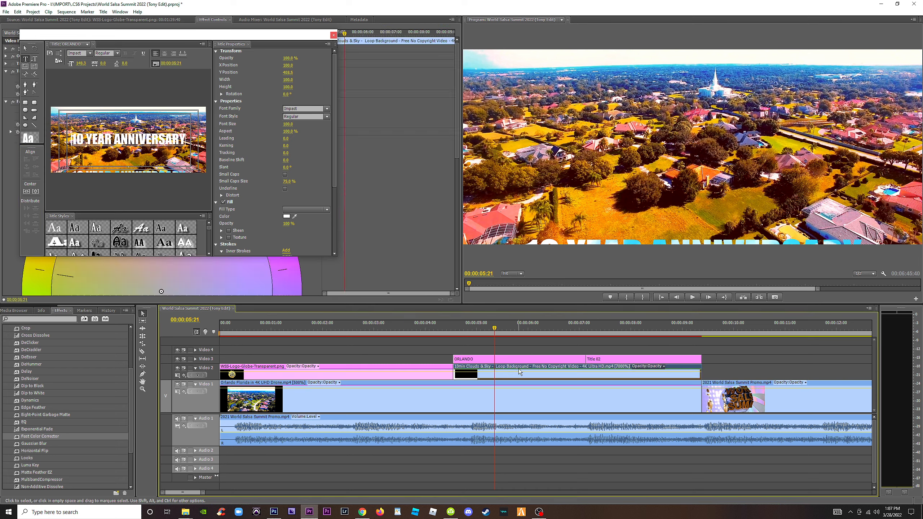
key(space)
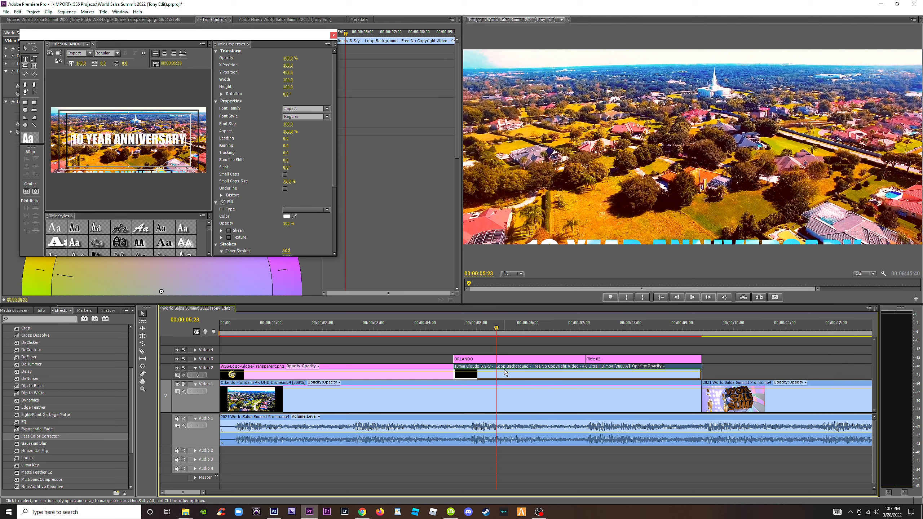
click(541, 348)
click(542, 373)
click(333, 35)
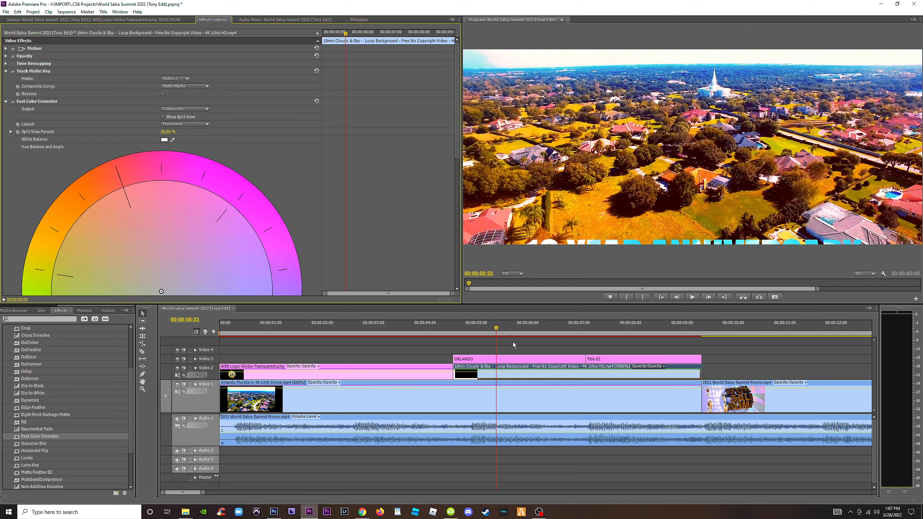
Place Track Matte Key below Fast Color Corrector on the clouds clip, and delete the Track Matte Key effect.
drag(516, 328, 499, 329)
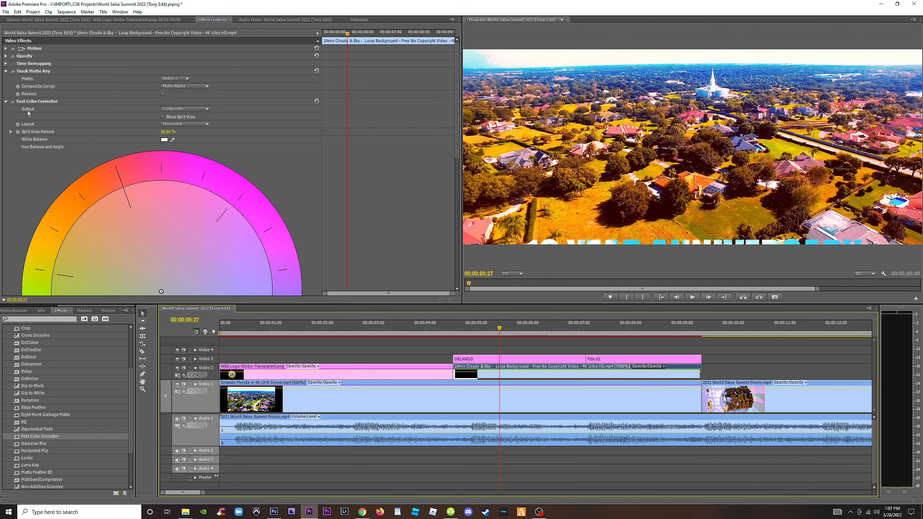
click(6, 71)
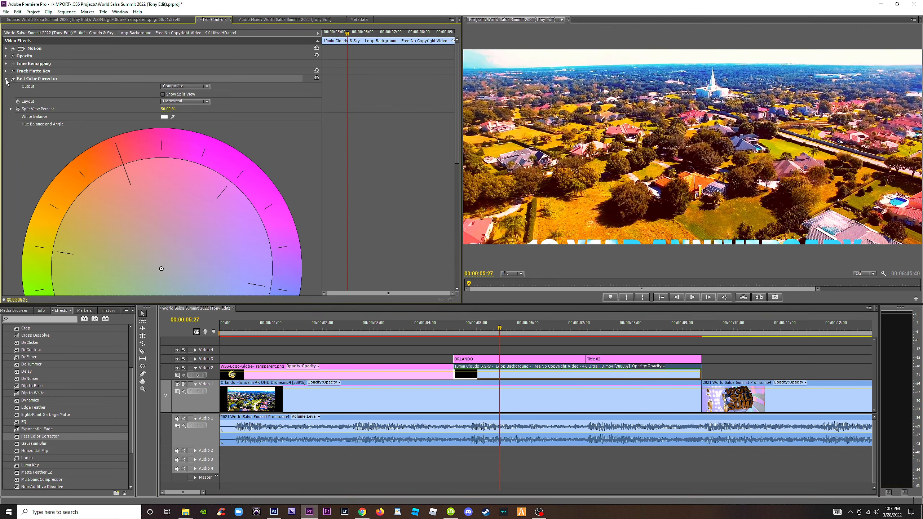
click(6, 79)
drag(39, 70, 57, 94)
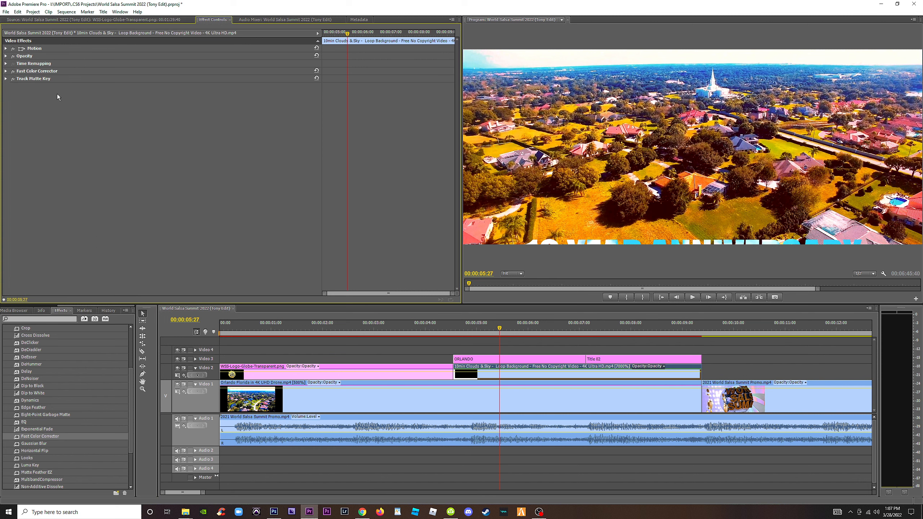
click(26, 79)
key(Delete)
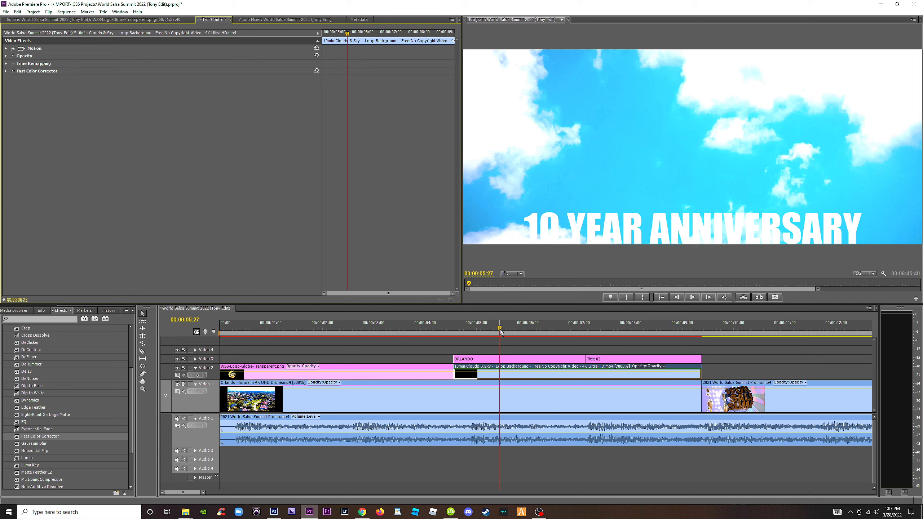
Reopen the 10 YEAR ANNIVERSARY title, try centering its text again, and close the title editor.
click(508, 356)
click(185, 57)
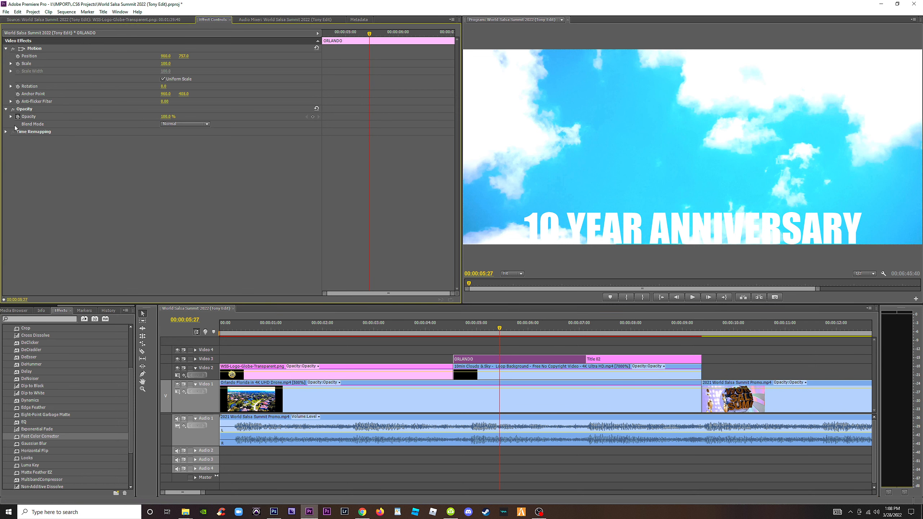
double_click(480, 358)
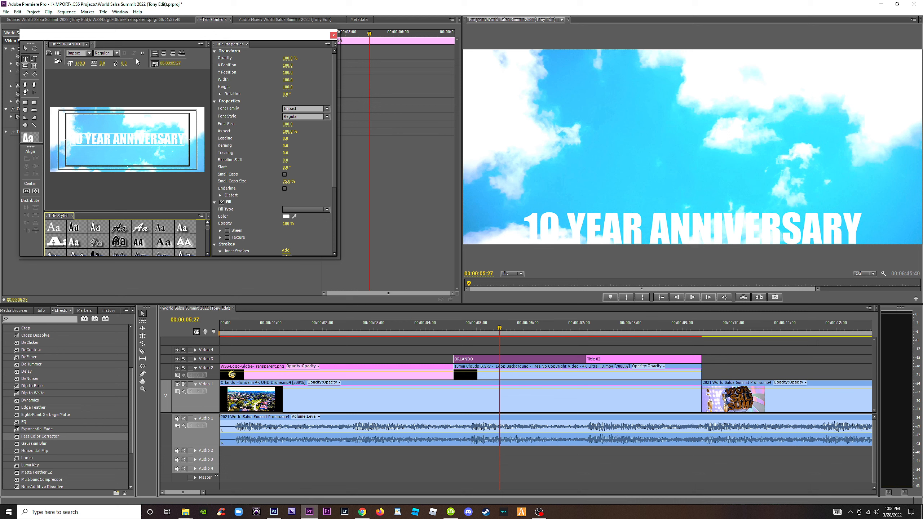
click(32, 191)
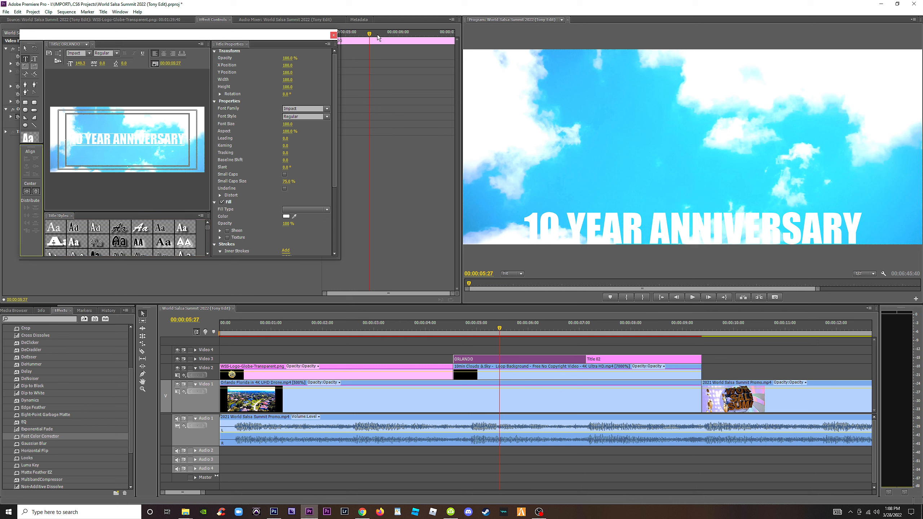
click(331, 35)
Reset the Motion settings of the 10 YEAR ANNIVERSARY title clip.
click(507, 328)
key(space)
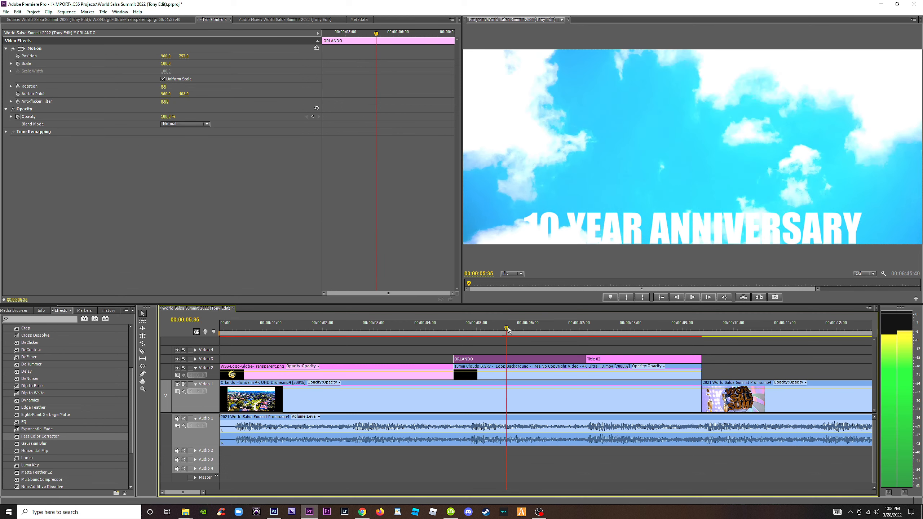
click(504, 329)
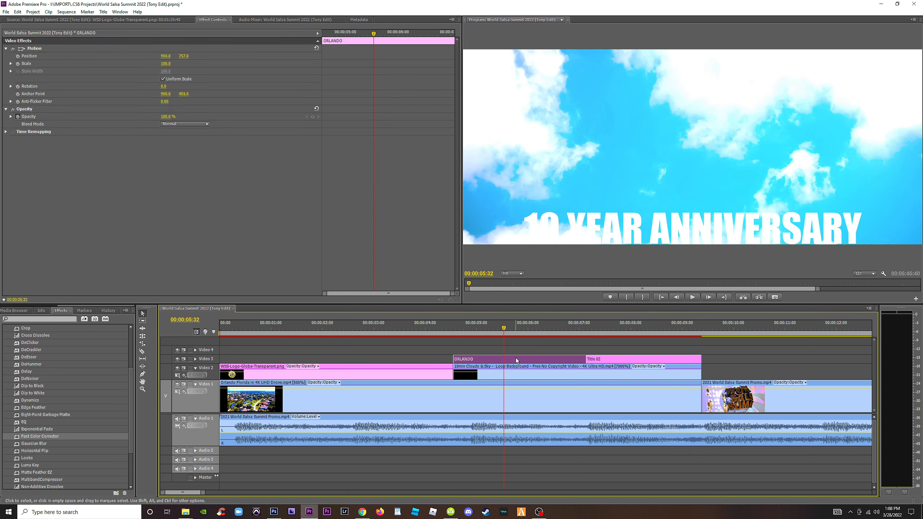
click(33, 49)
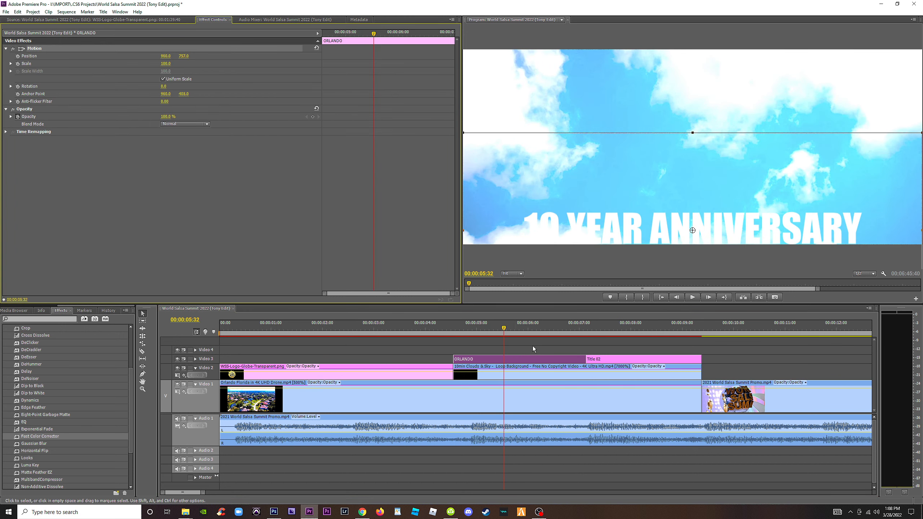
click(317, 49)
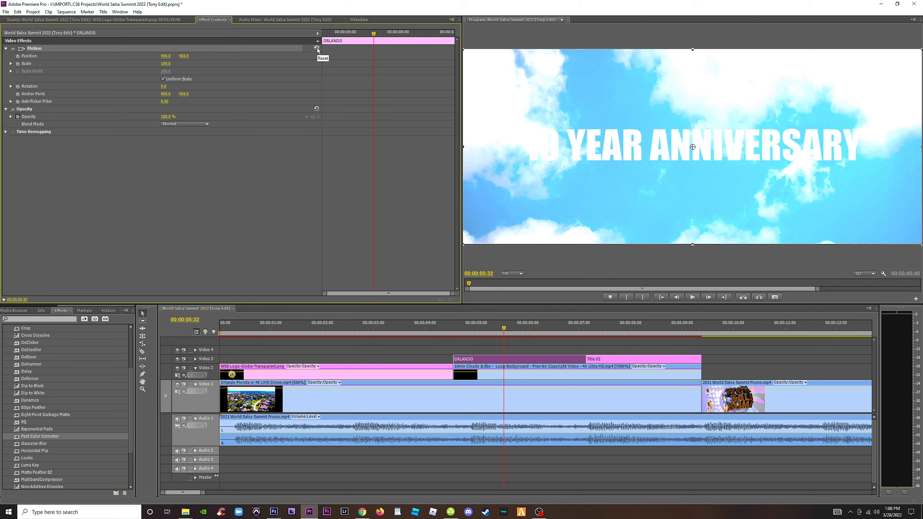
Apply Track Matte Key to the clouds clip again and set its matte to Video 3.
click(525, 374)
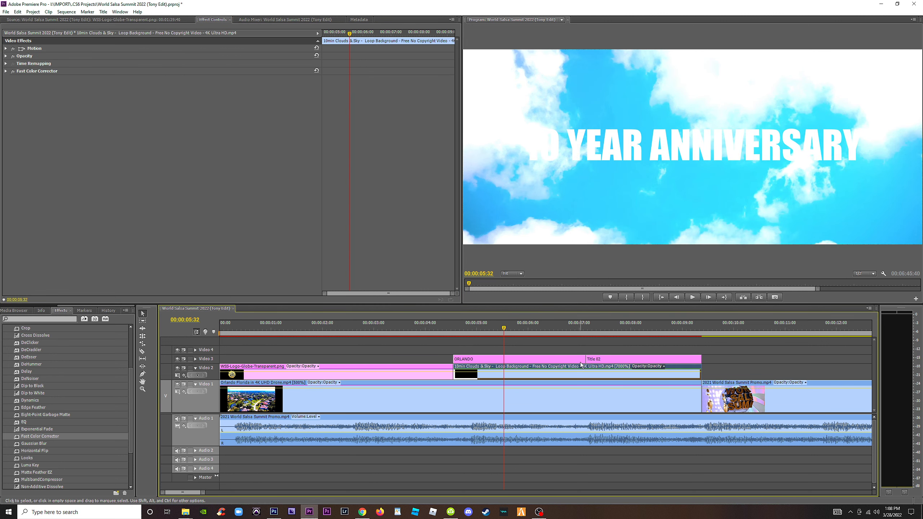
click(57, 318)
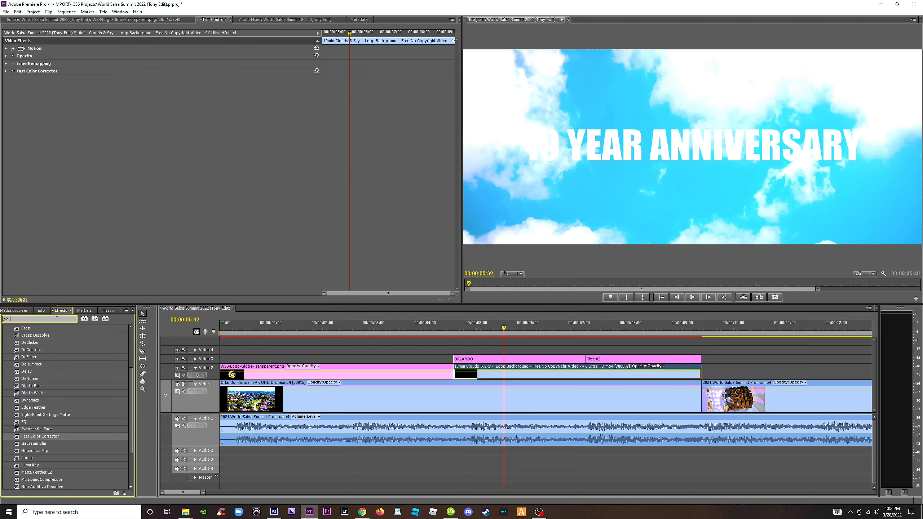
text(track)
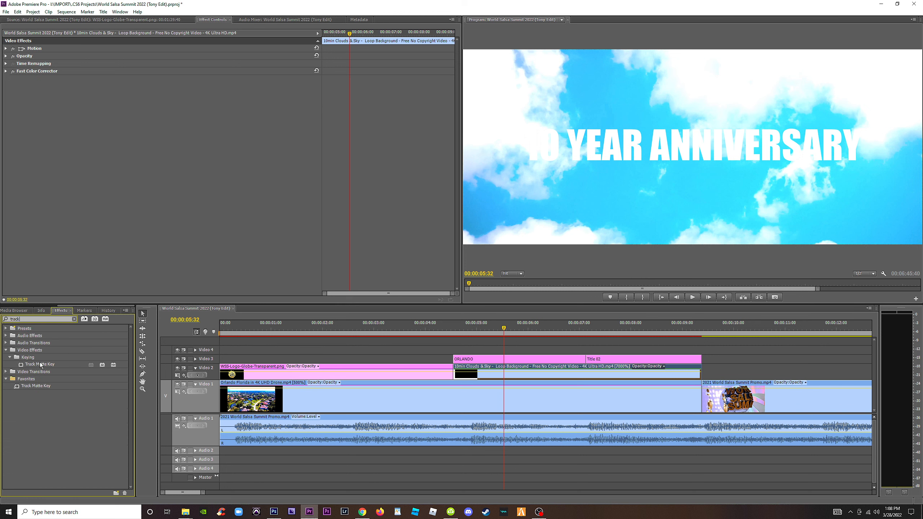
drag(41, 365, 509, 372)
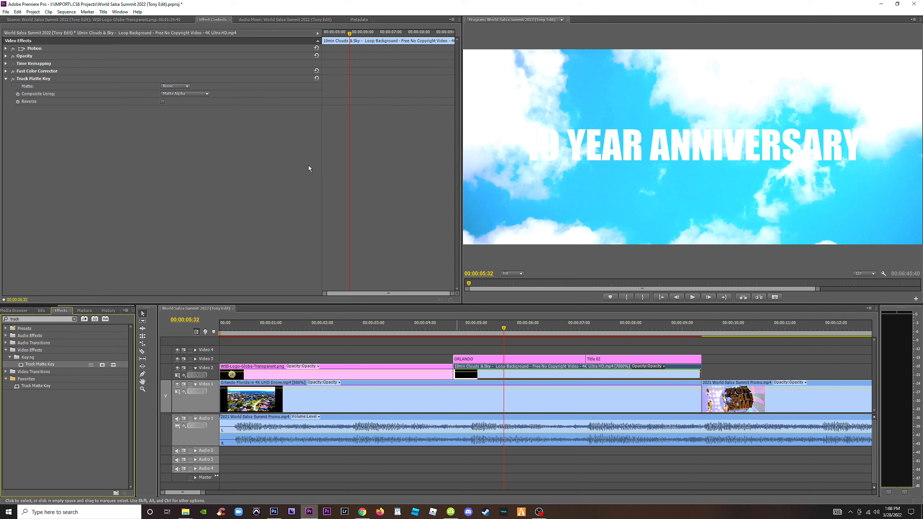
click(188, 86)
click(179, 113)
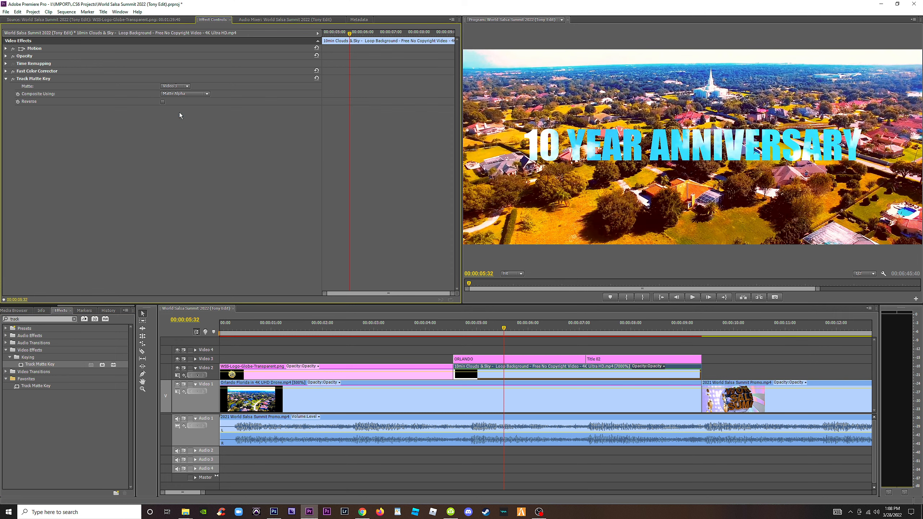
Play back the opening to check the cloud-filled 10 YEAR ANNIVERSARY and ORLANDO titles and the globe logo section.
click(441, 328)
key(space)
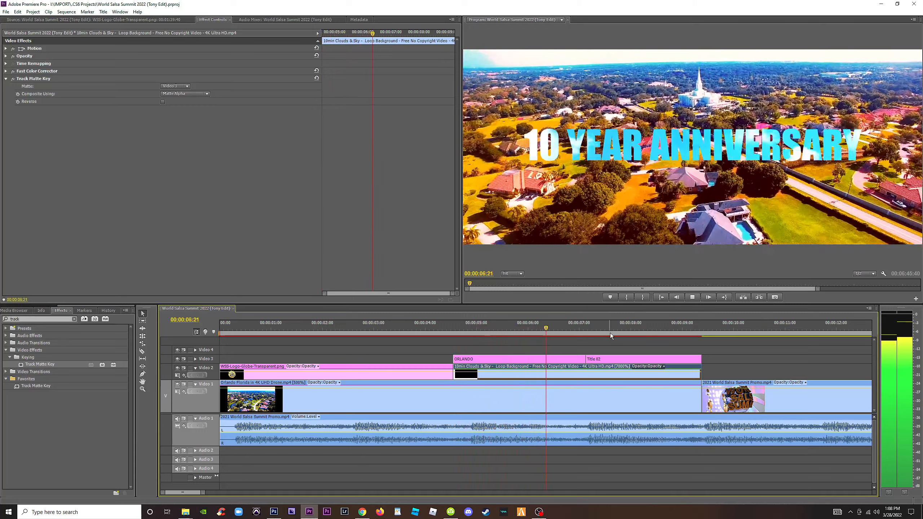
key(space)
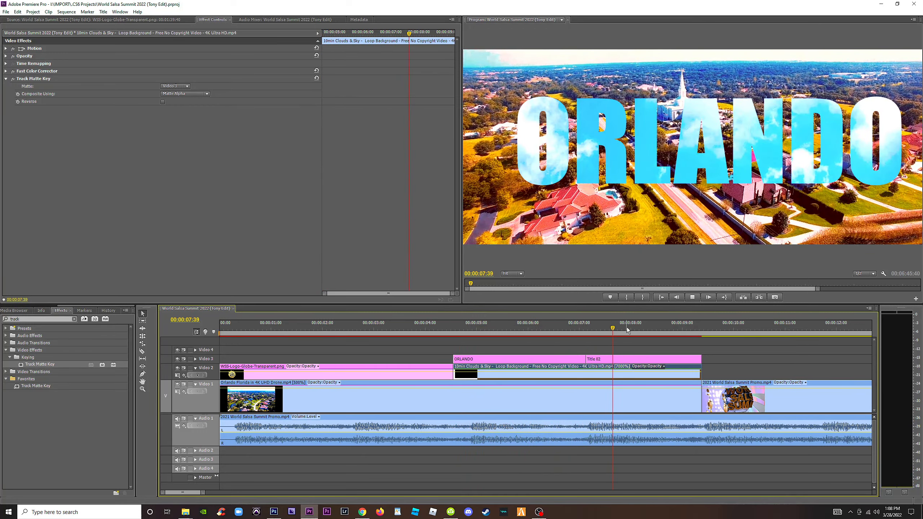
click(614, 328)
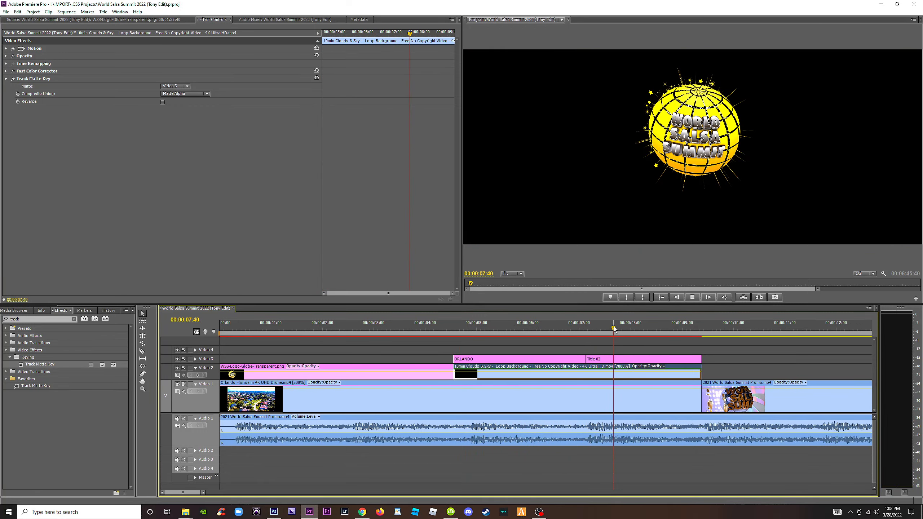
drag(613, 326, 288, 328)
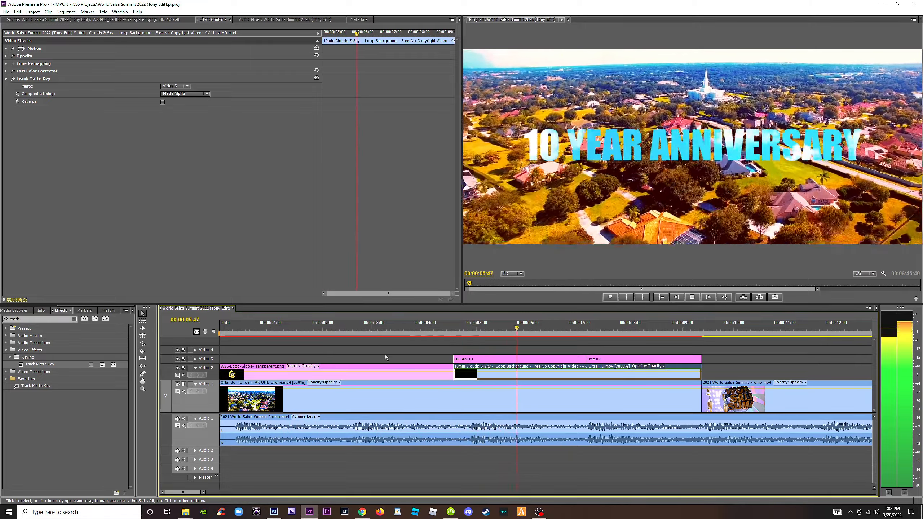
drag(399, 326, 255, 329)
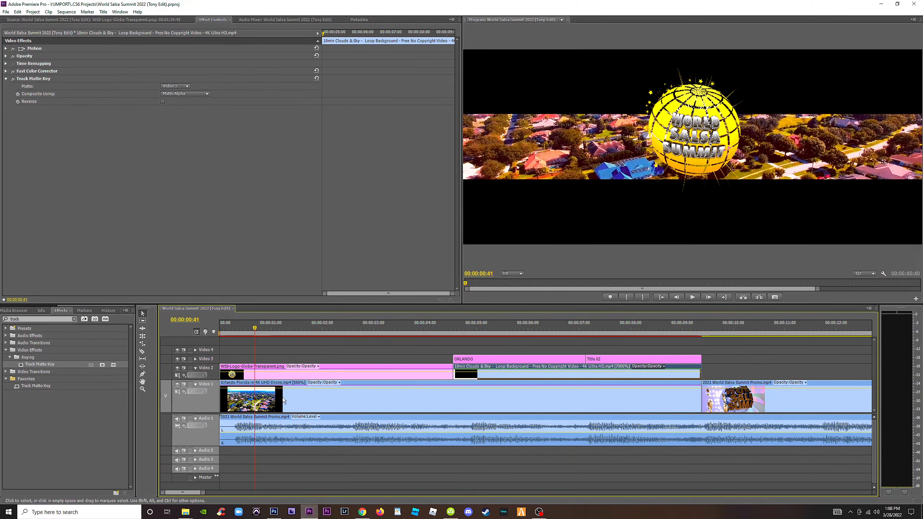
Try copying the Crop effect from the Orlando drone clip onto the globe logo clip, play the result, and undo the paste.
click(282, 396)
click(33, 73)
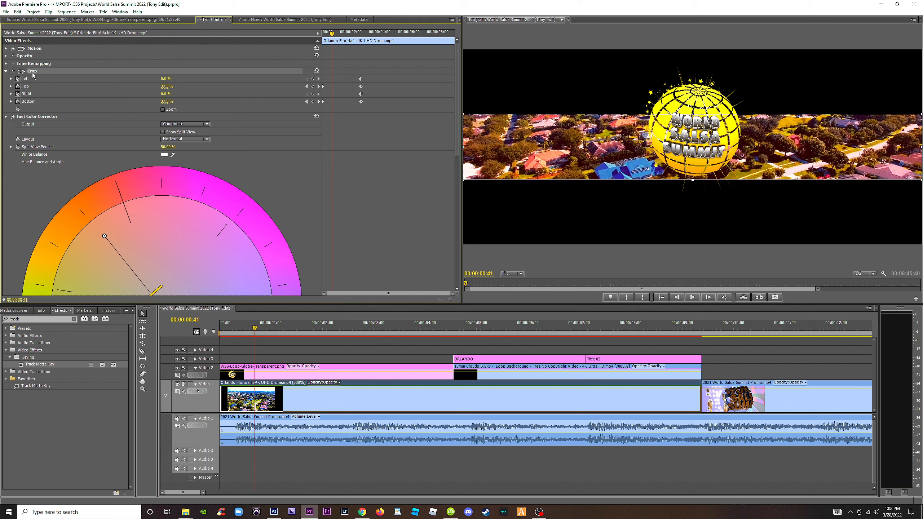
click(282, 376)
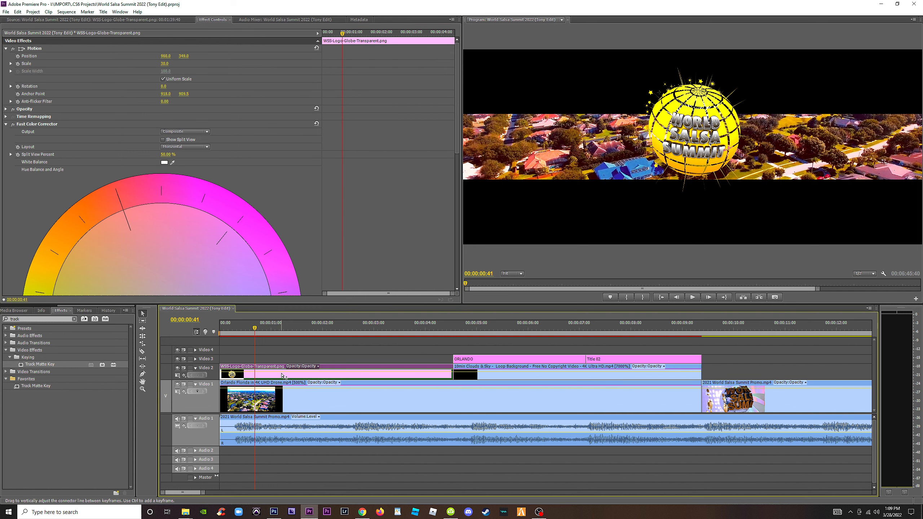
drag(257, 331, 204, 333)
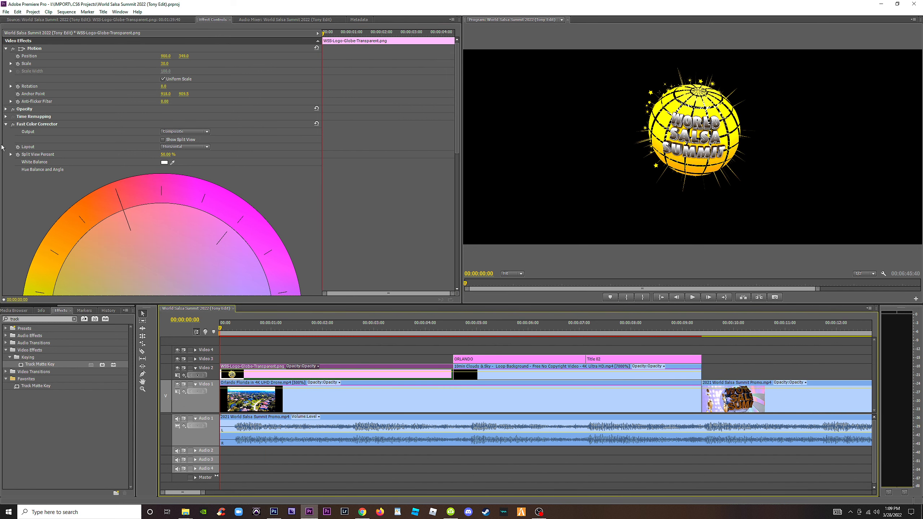
click(6, 125)
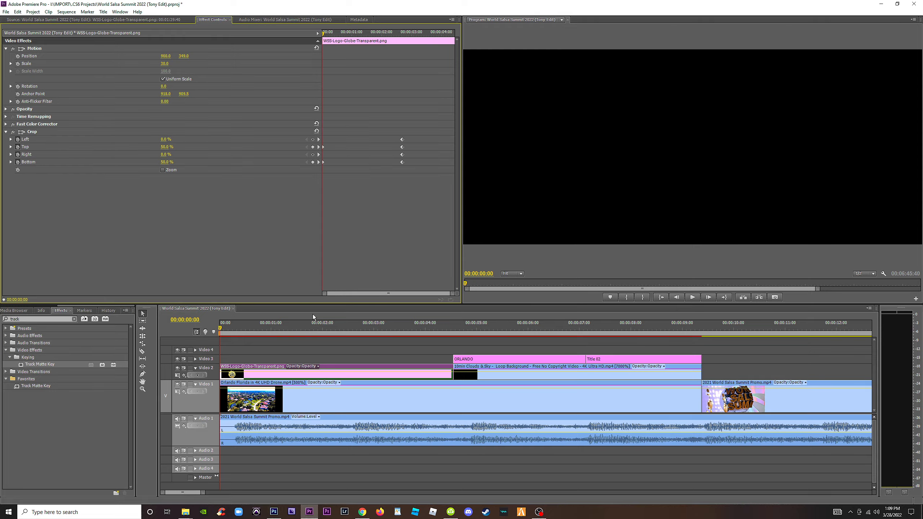
key(space)
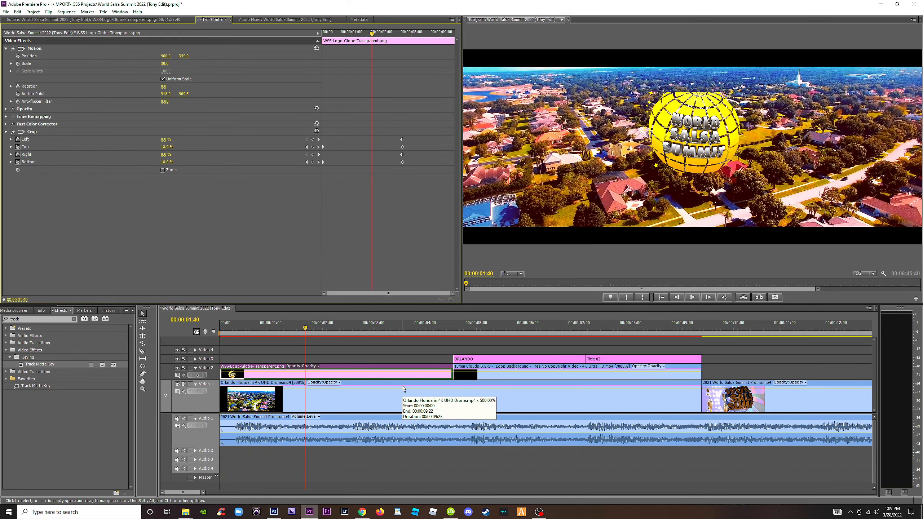
key(ctrl+z)
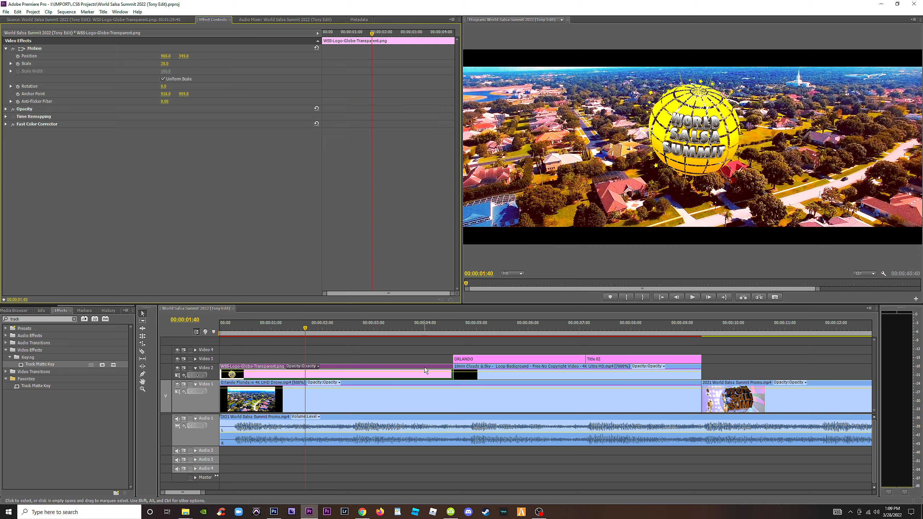
Split the Orlando drone clip on Video 1 where the globe logo clip ends.
key(Home)
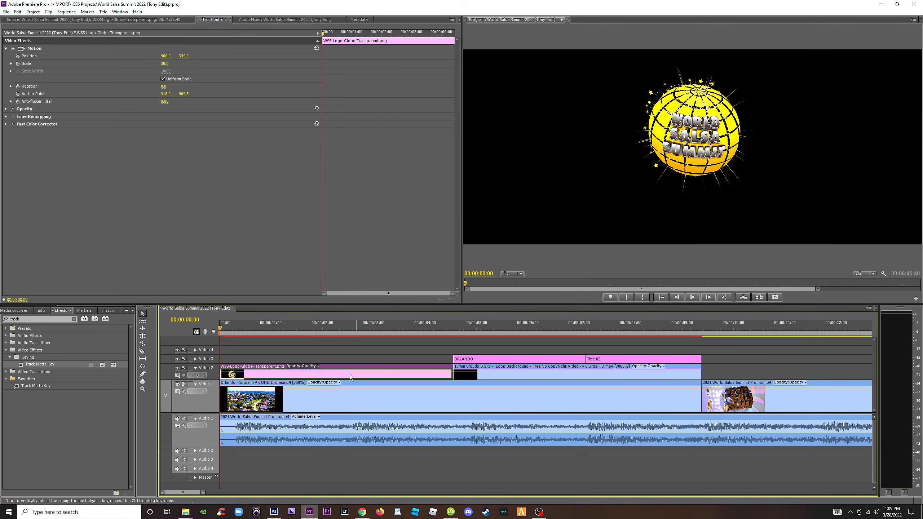
key(c)
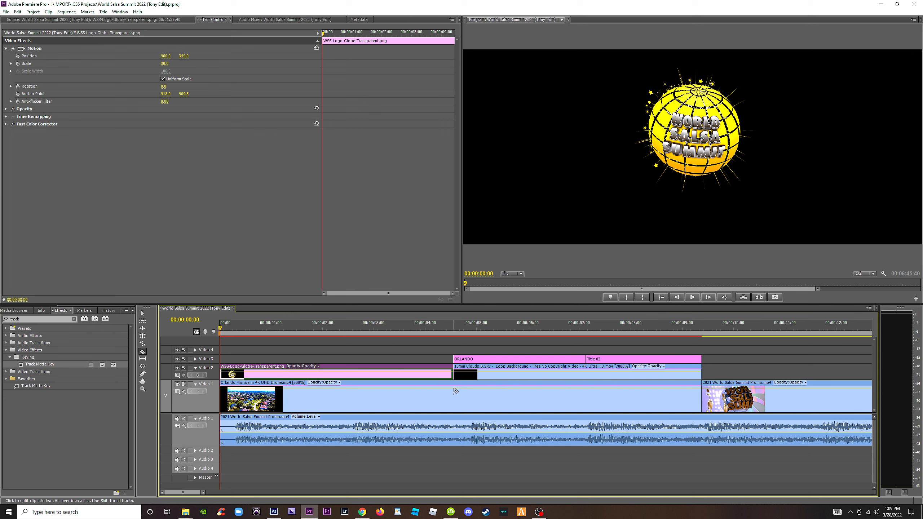
click(455, 397)
Copy the Crop effect of the first Orlando drone segment and disable it on that segment.
click(423, 400)
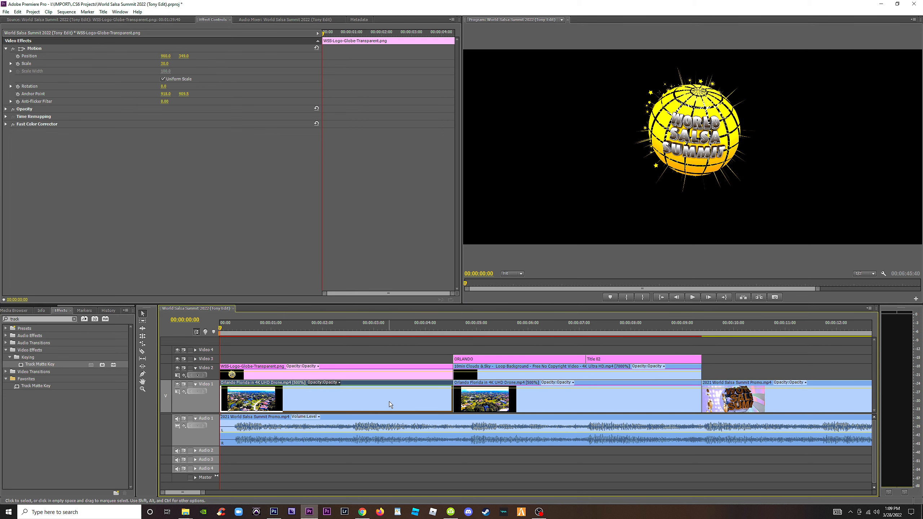
click(33, 72)
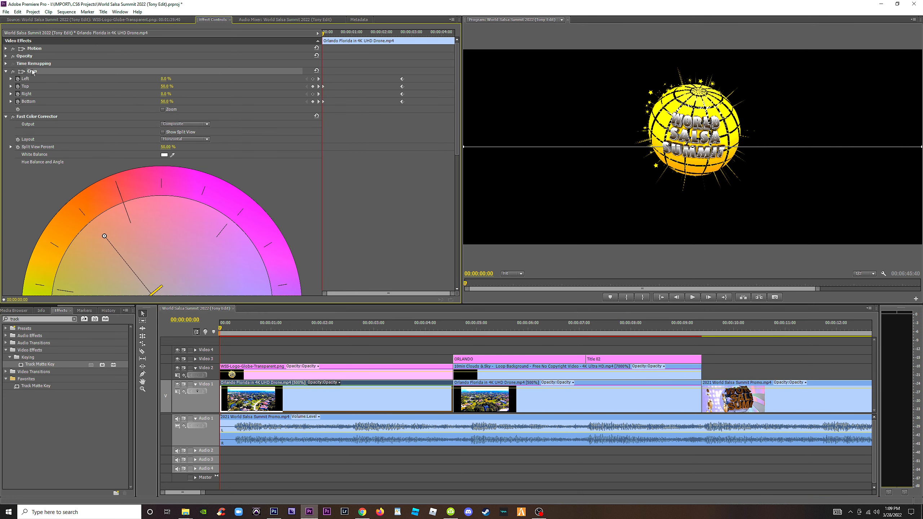
click(13, 71)
Nest the globe logo clip and the first Orlando drone segment together into one sequence.
click(373, 350)
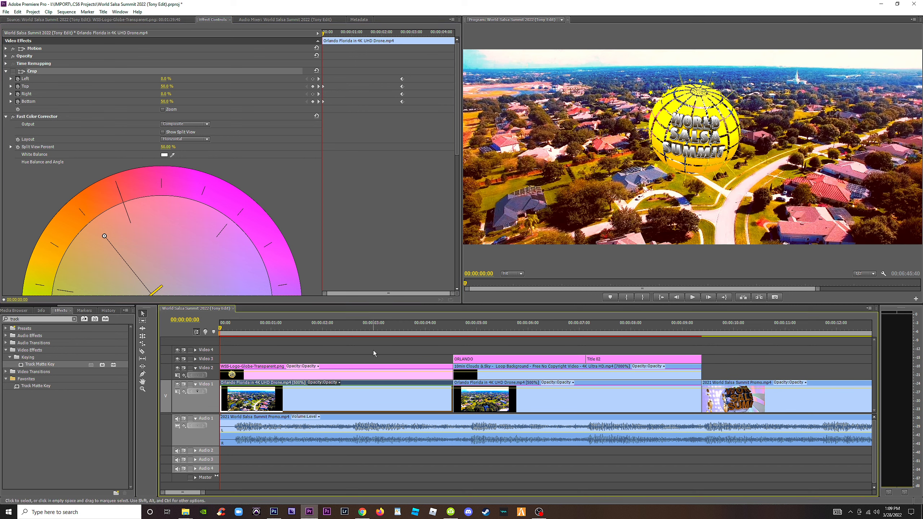
drag(373, 352, 339, 389)
right_click(347, 401)
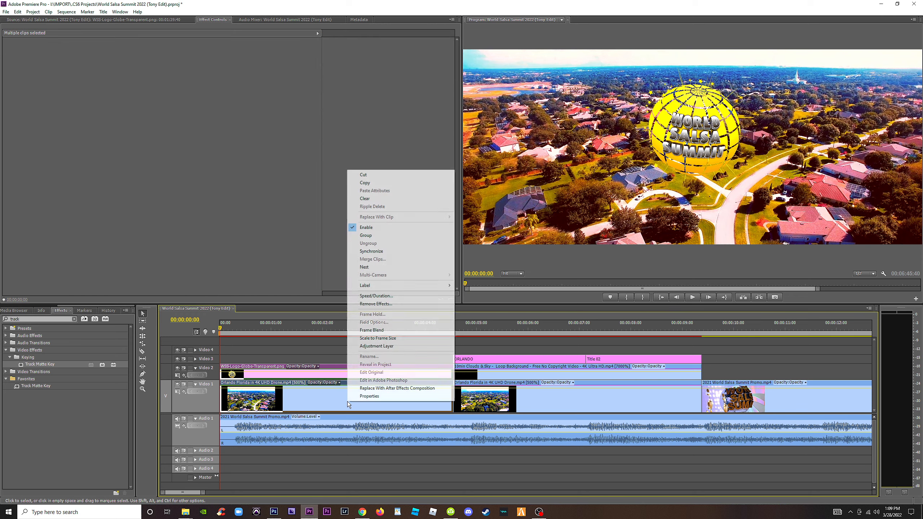
click(364, 267)
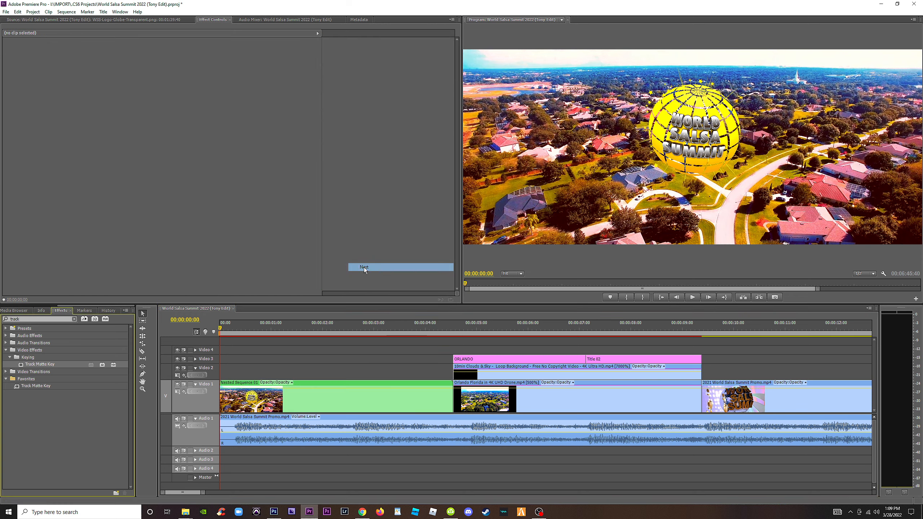
Paste the copied Crop effect onto the nested opening clip and enable it from the sequence start.
click(354, 409)
click(199, 203)
key(ctrl+v)
drag(265, 328, 184, 332)
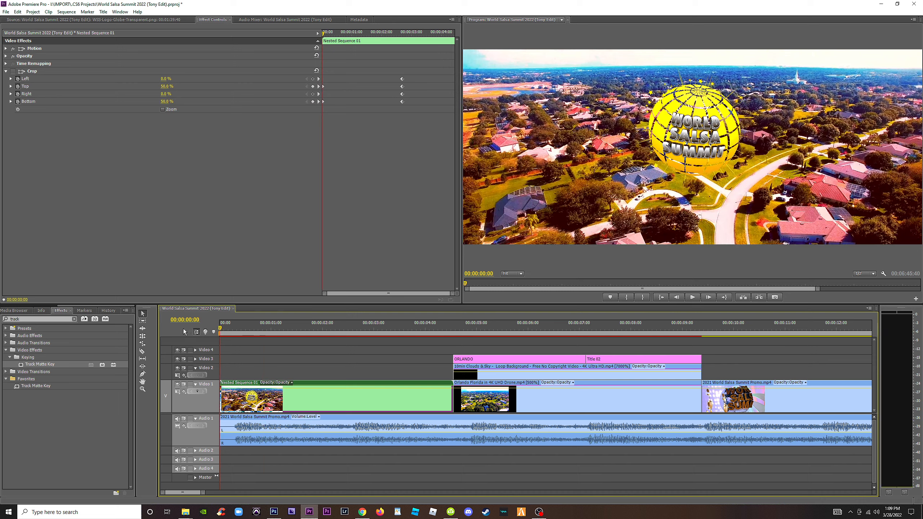
click(14, 71)
Play back the nested opening and the titles that follow, and save the project.
key(space)
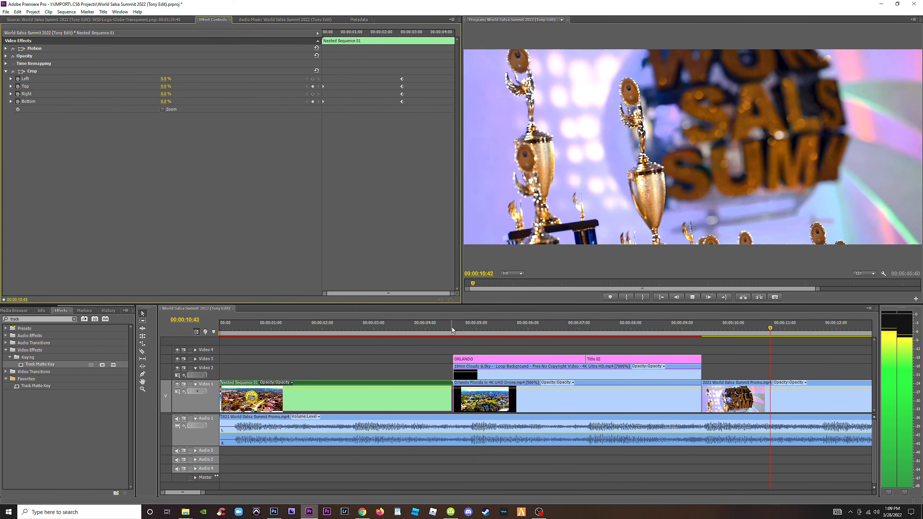
key(ctrl+s)
click(571, 329)
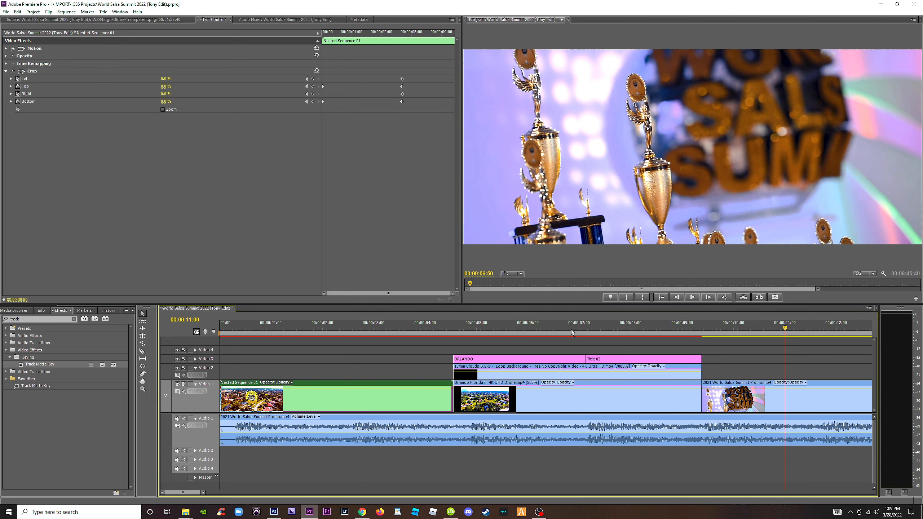
key(minus)
key(minus)
key(ctrl+s)
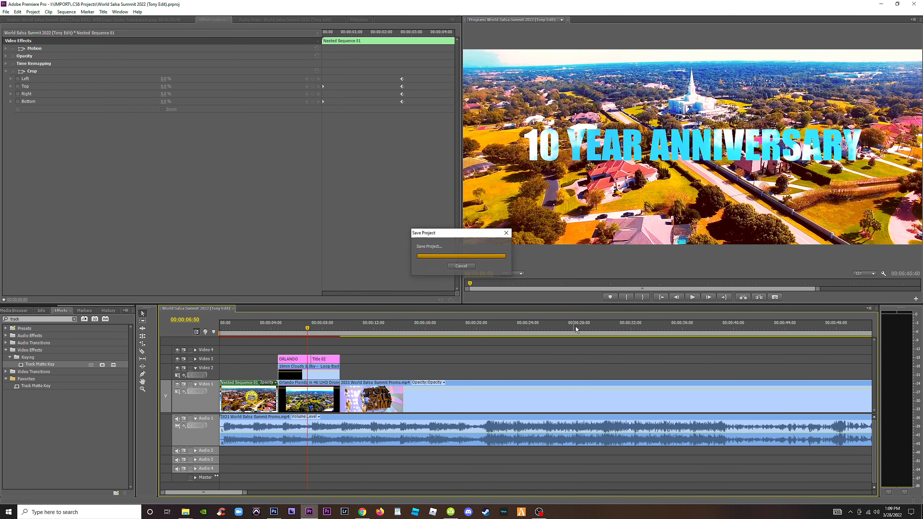
Examine the globe logo over the night footage near the end of the promo, and return to the nested opening.
key(minus)
key(minus)
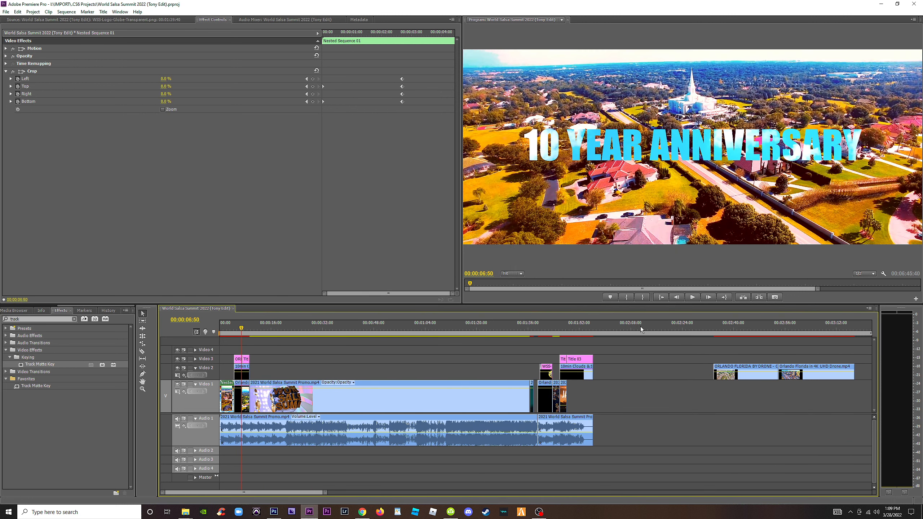
click(554, 328)
key(equal)
key(equal)
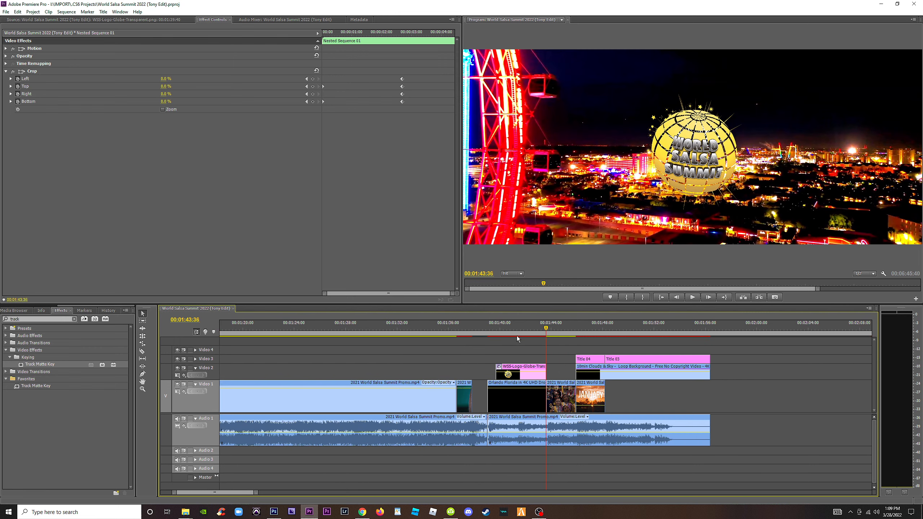
key(equal)
key(minus)
key(minus)
key(minus)
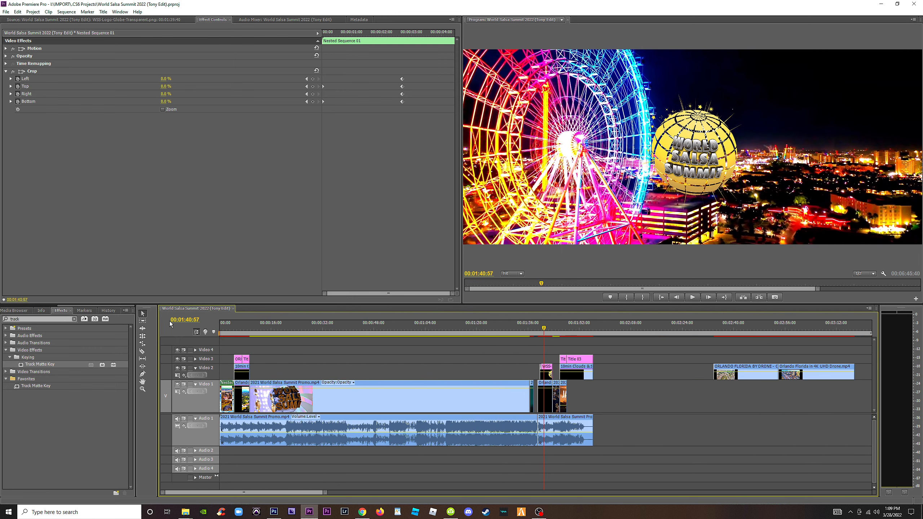
click(225, 329)
key(equal)
key(equal)
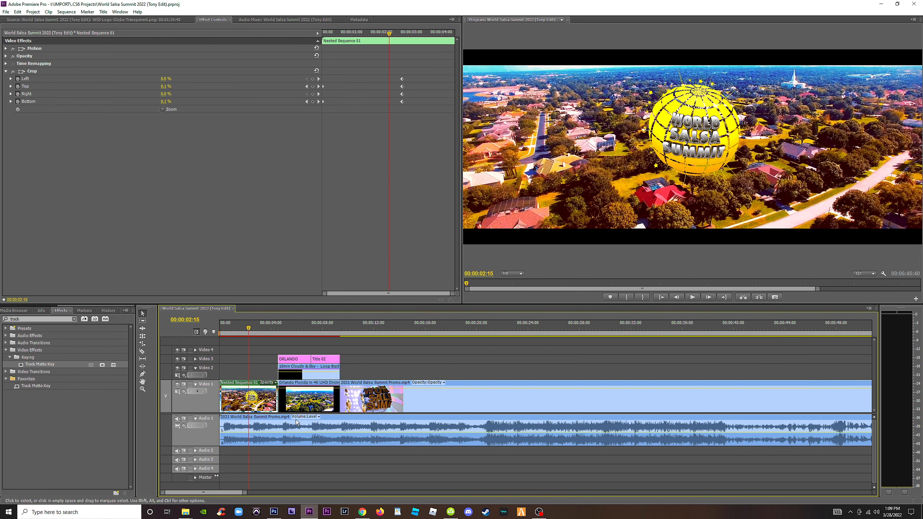
Open the nested sequence, copy Fast Color Corrector from the globe logo clip, and return to the main sequence.
double_click(262, 403)
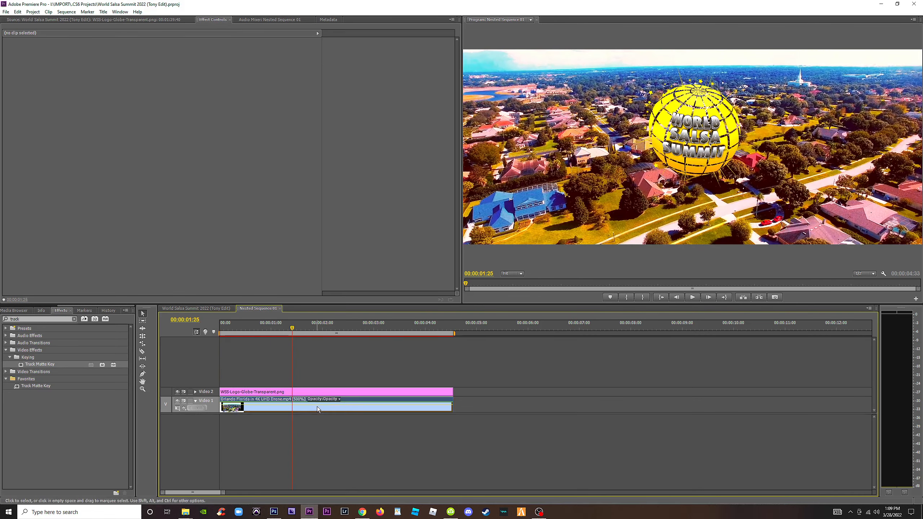
click(317, 409)
click(301, 394)
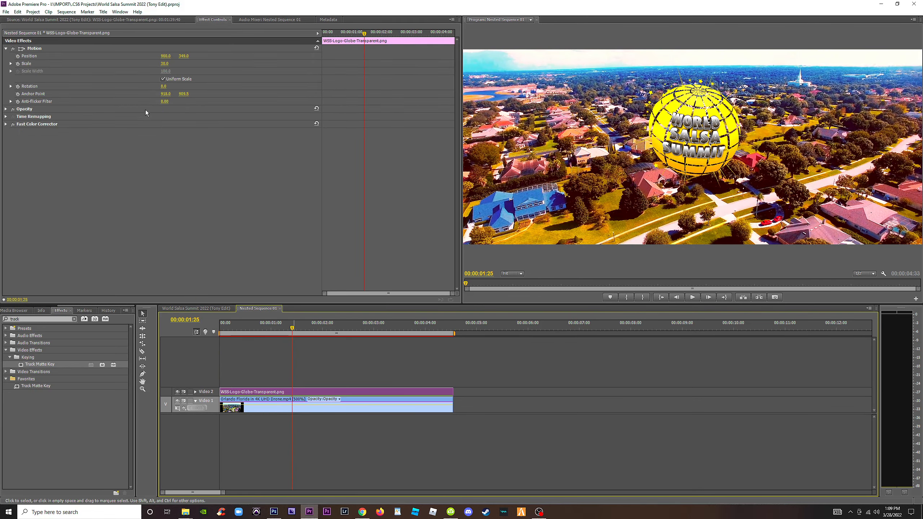
click(30, 125)
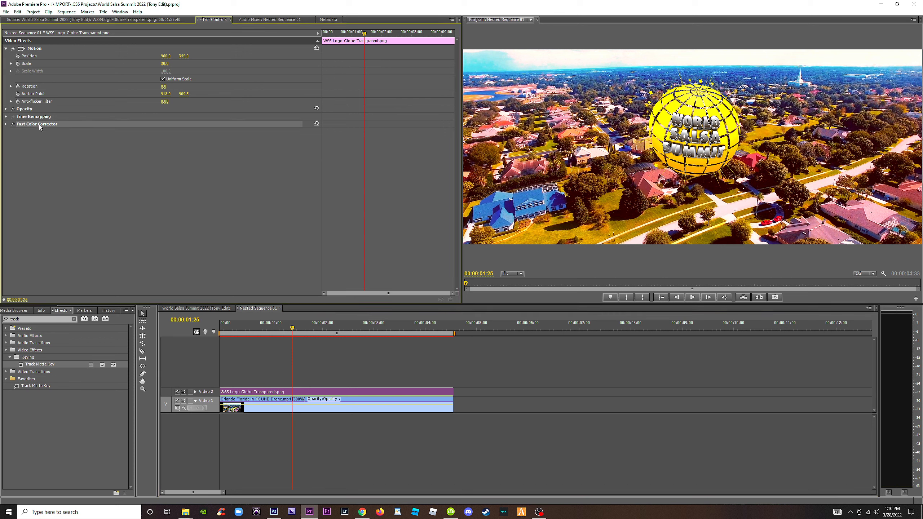
click(212, 307)
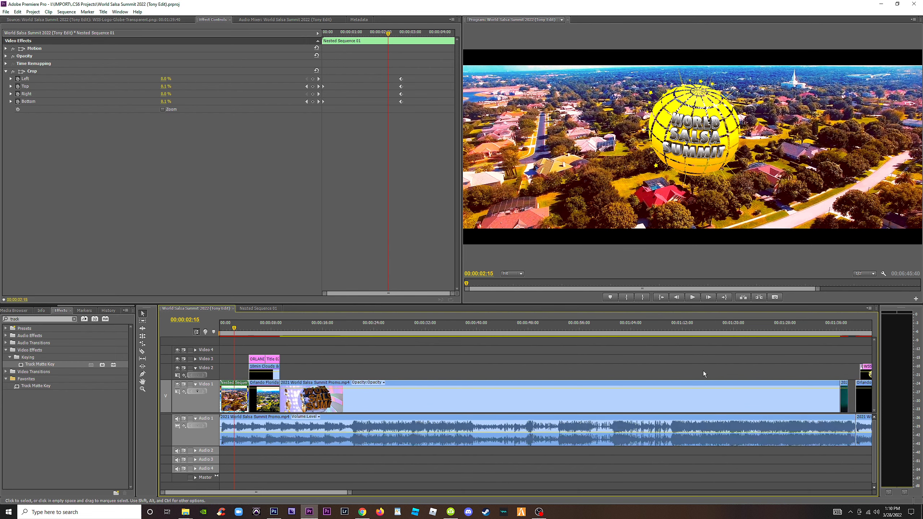
Paste the copied Fast Color Corrector onto the globe logo clip near the end of the promo and play it back.
key(equal)
key(equal)
click(562, 374)
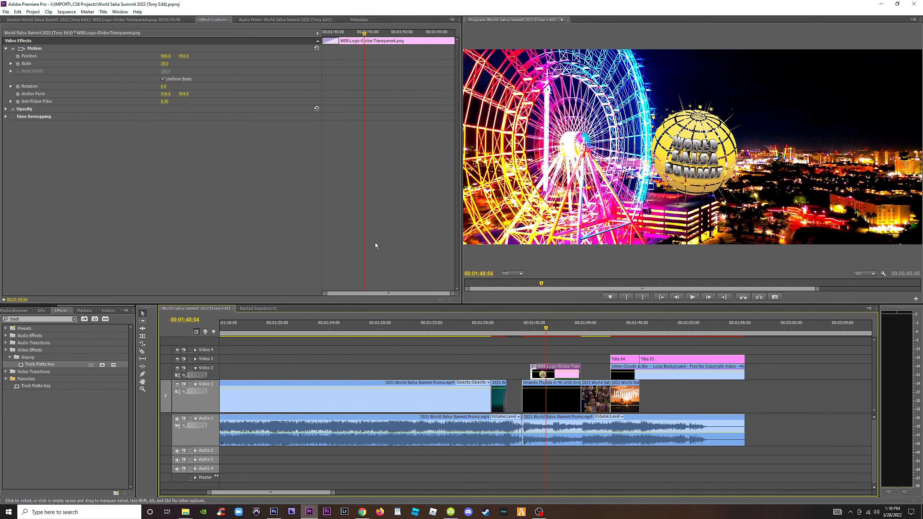
click(169, 173)
key(ctrl+v)
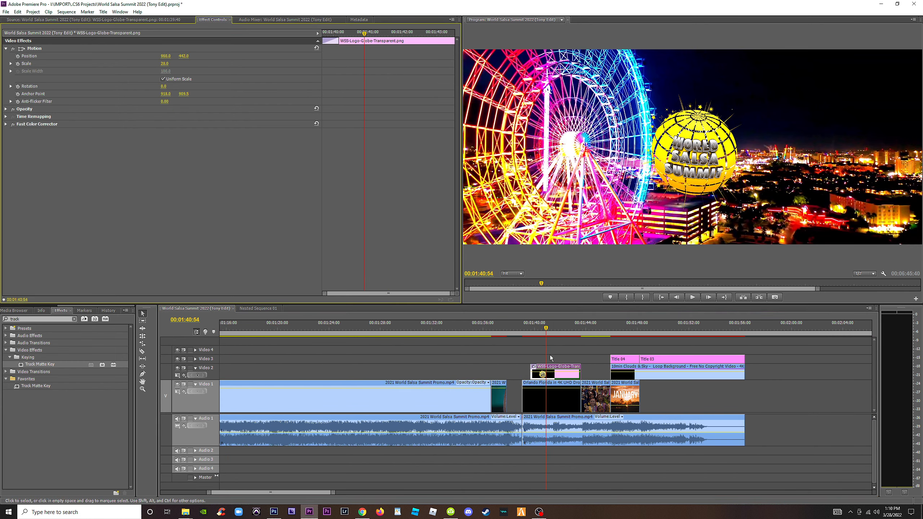
click(528, 329)
key(space)
key(equal)
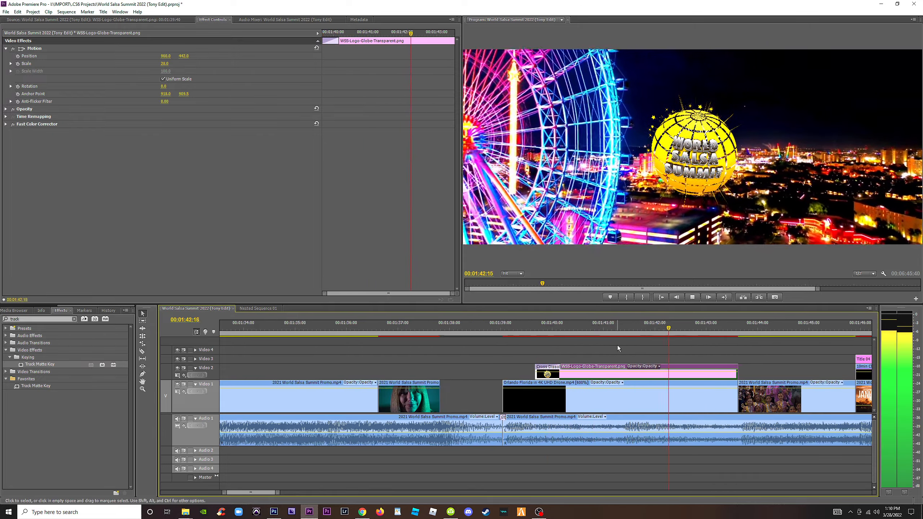
key(space)
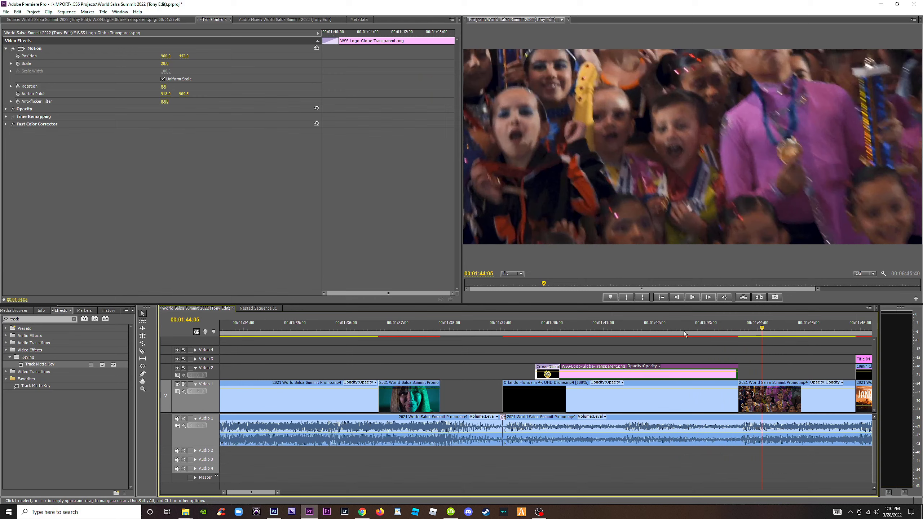
Scale the ending globe logo to 44.0 and play it back over the Ferris wheel footage.
click(639, 330)
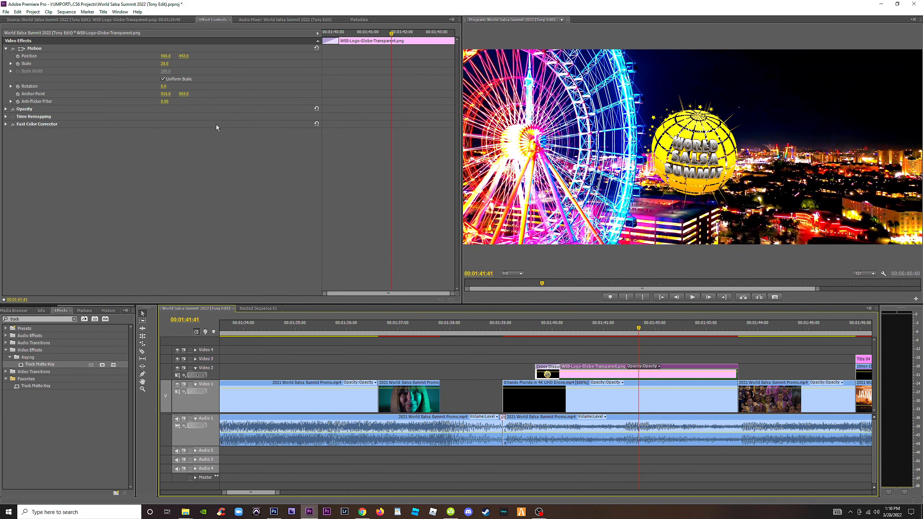
drag(162, 63, 168, 63)
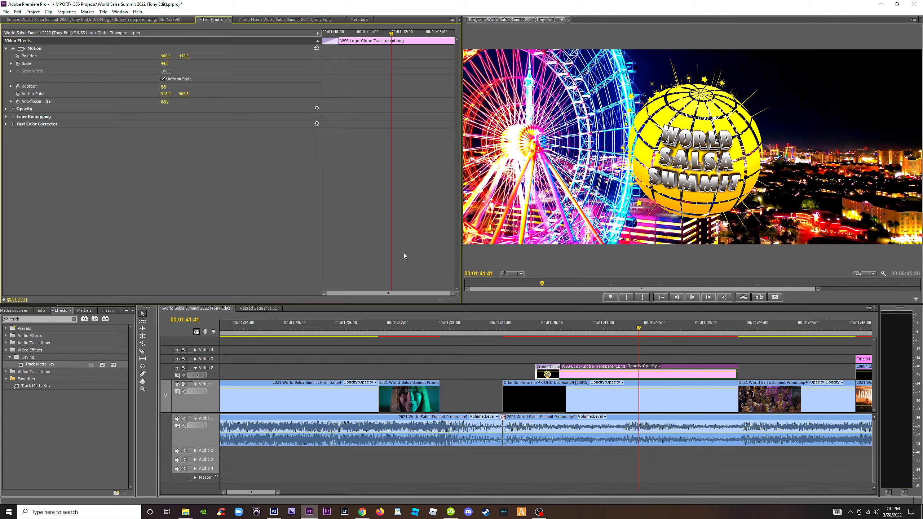
click(525, 329)
key(space)
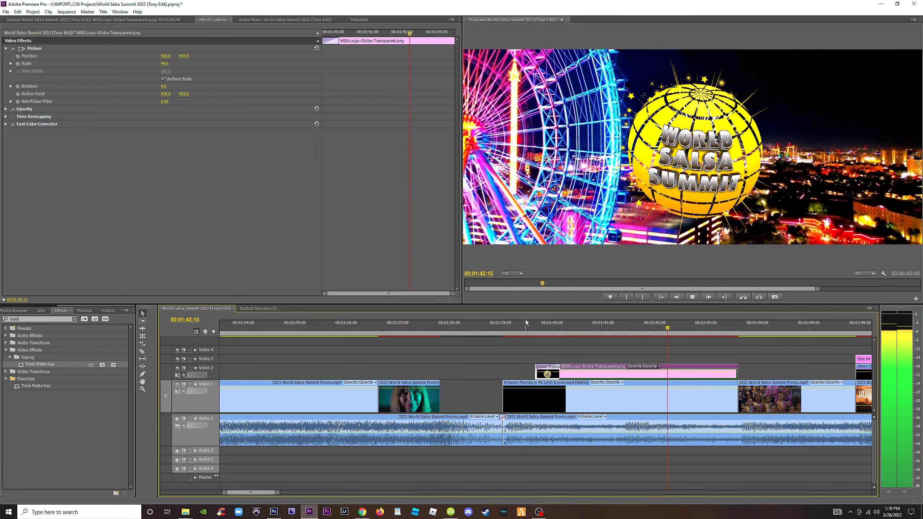
key(space)
Remove the Cross Dissolve from the ending globe logo, extend its start to the beginning of the drone clip, and play it back.
click(493, 330)
click(549, 367)
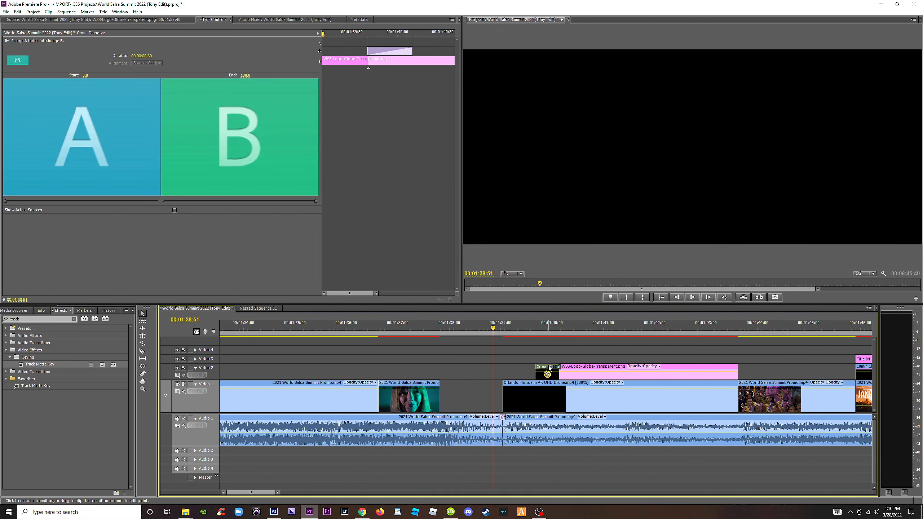
key(Delete)
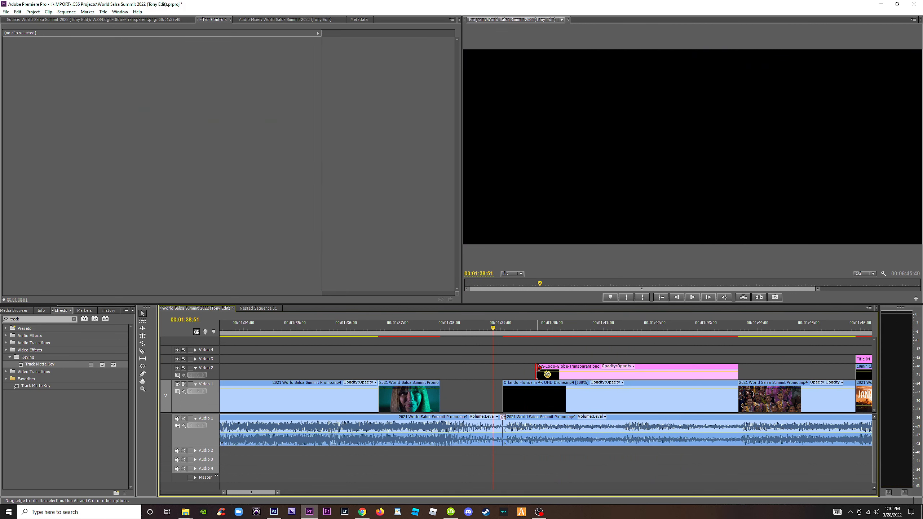
drag(538, 368, 504, 368)
key(space)
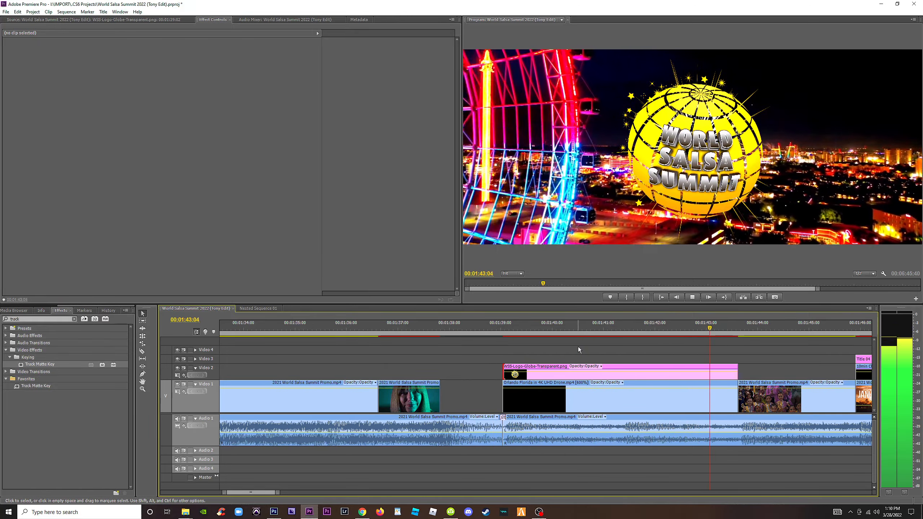
click(497, 328)
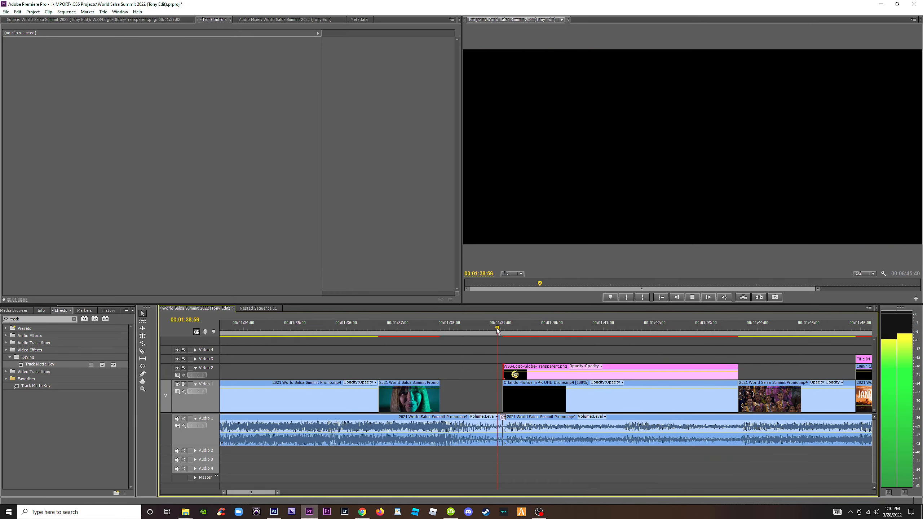
key(space)
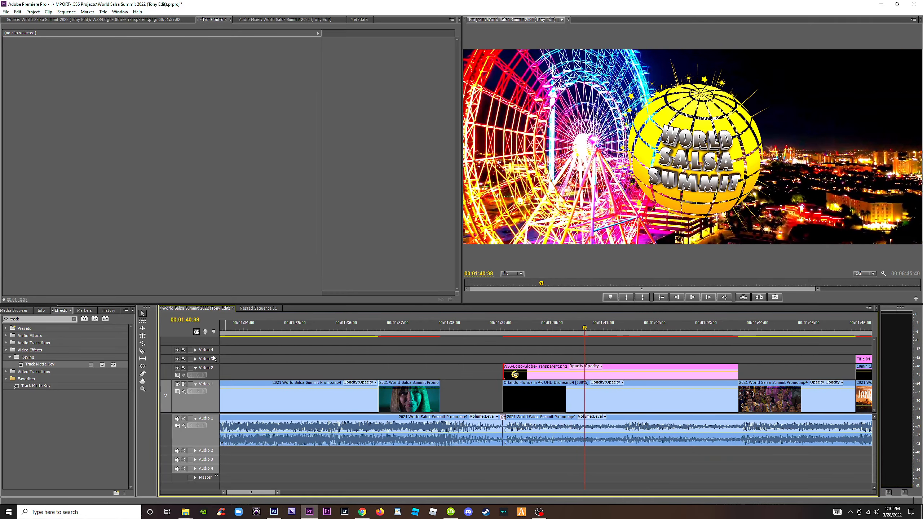
Add the Cross Dissolve from the favorite effects to the start of the night Orlando drone clip and play back the transition.
click(75, 318)
click(5, 364)
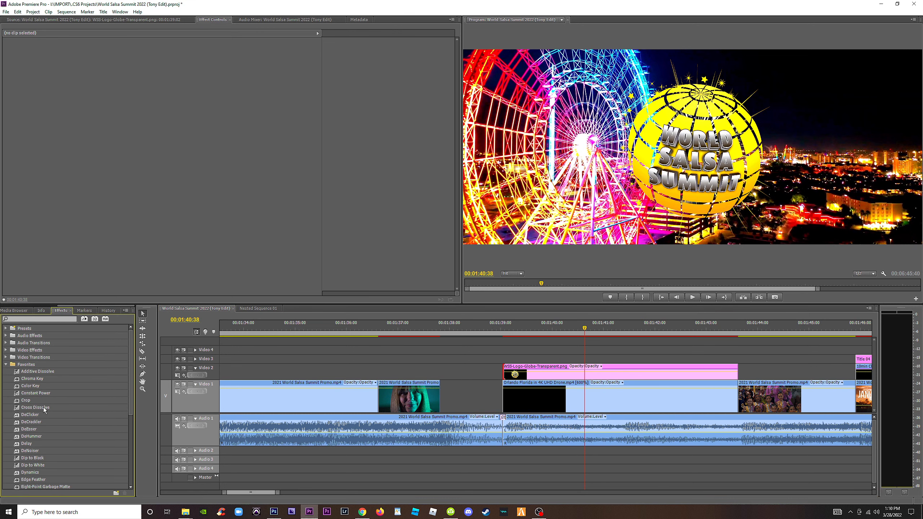
drag(509, 392, 509, 391)
click(491, 329)
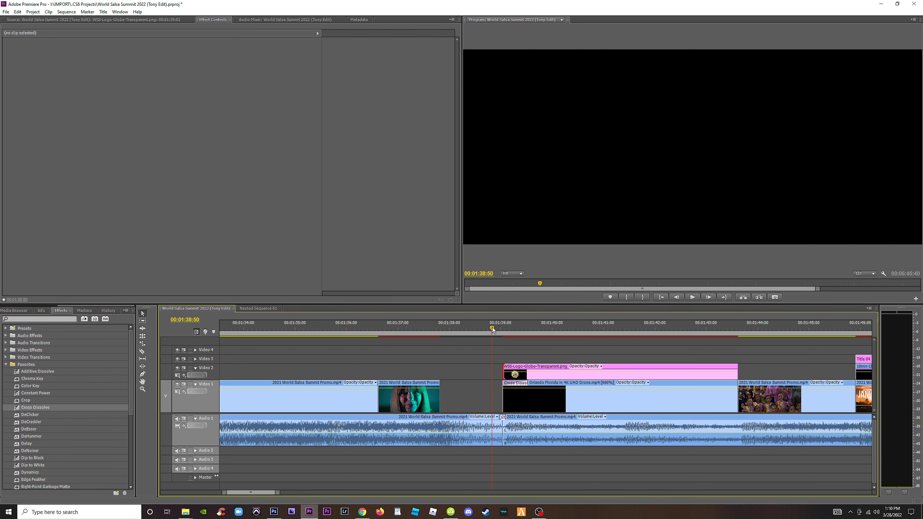
key(space)
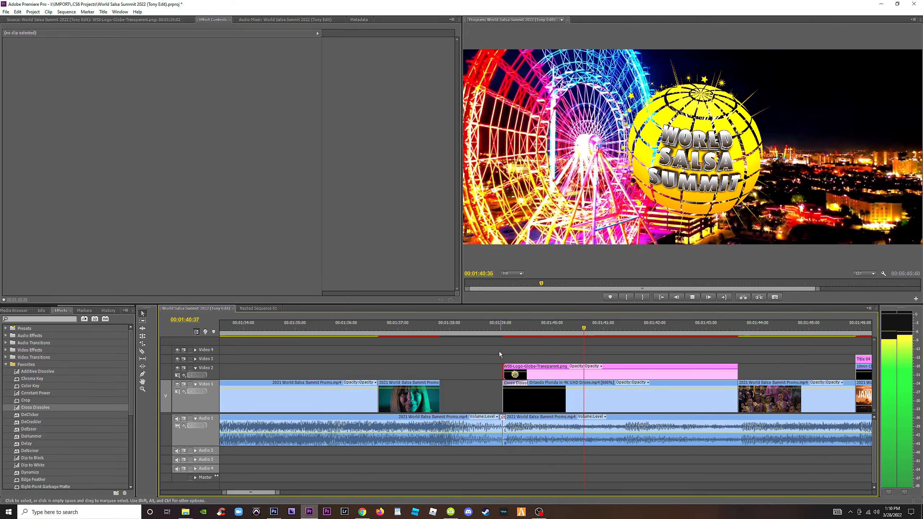
key(space)
click(465, 329)
key(space)
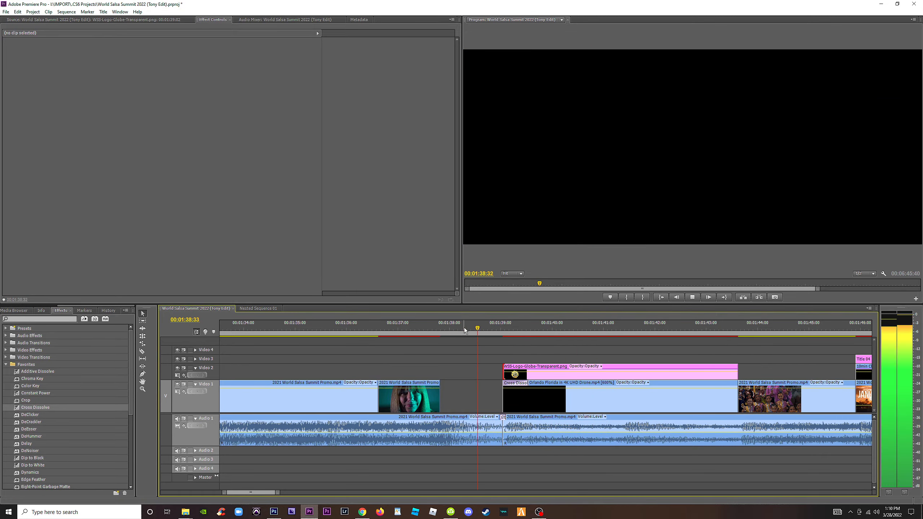
key(space)
Try starting the night Orlando drone clip slightly earlier, and play back the transition from black.
drag(503, 396, 501, 396)
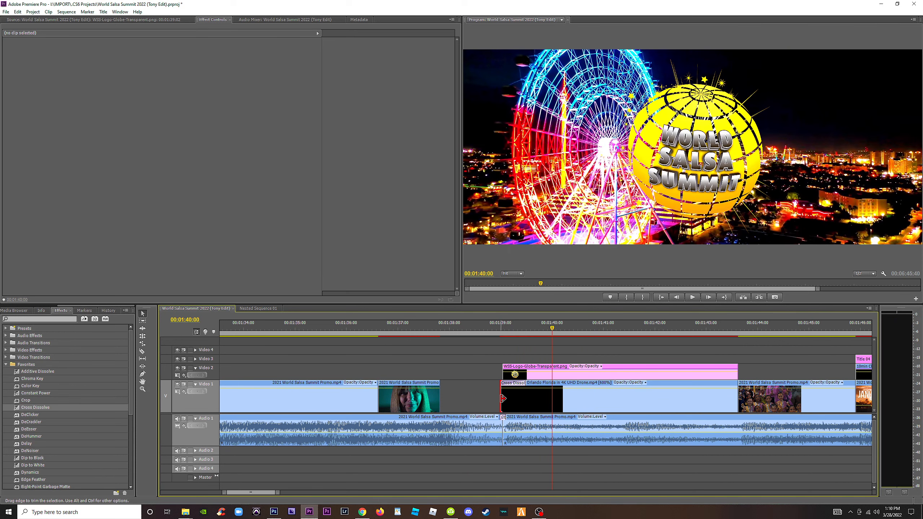
click(498, 325)
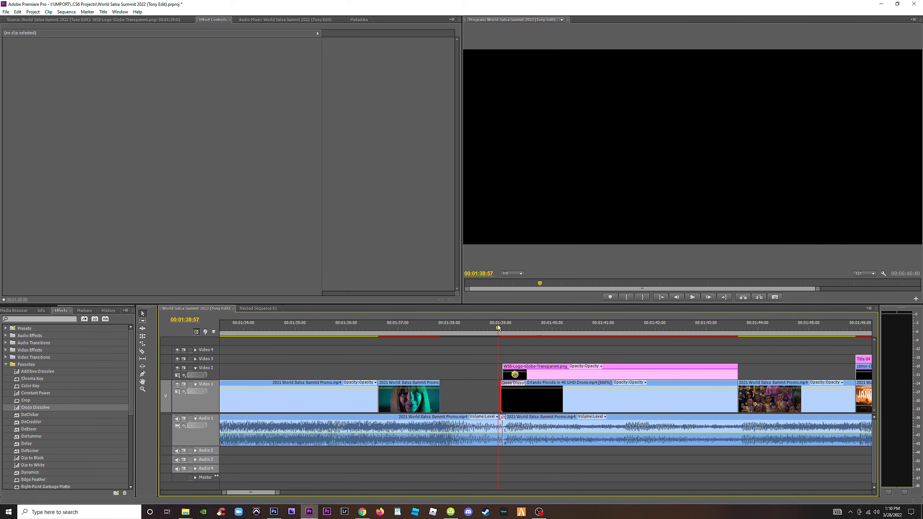
key(space)
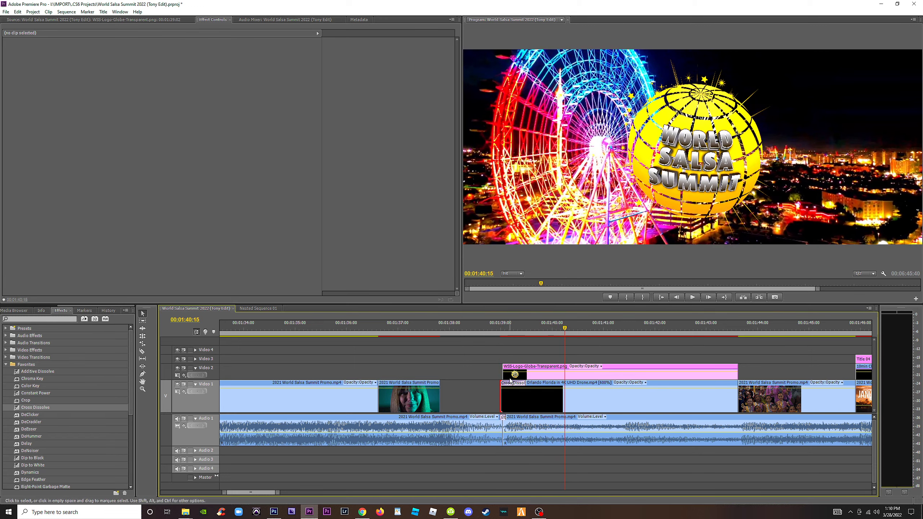
key(space)
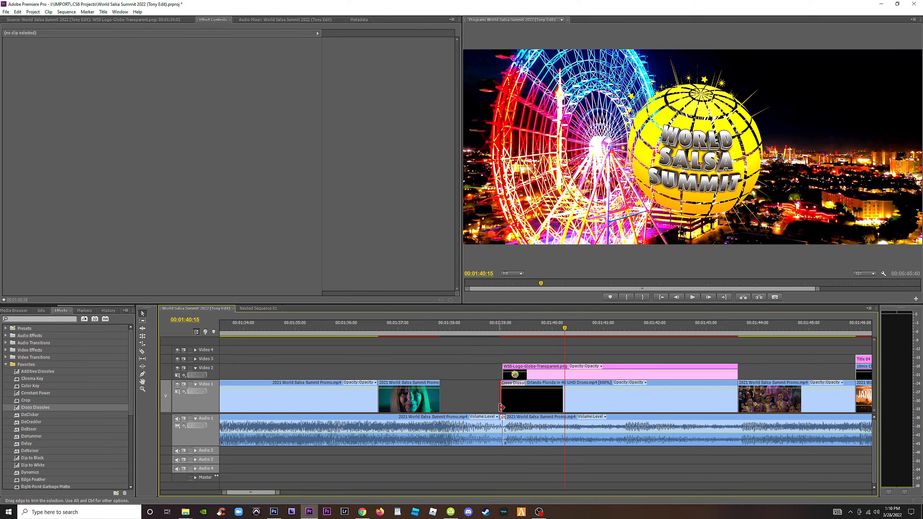
click(491, 326)
key(space)
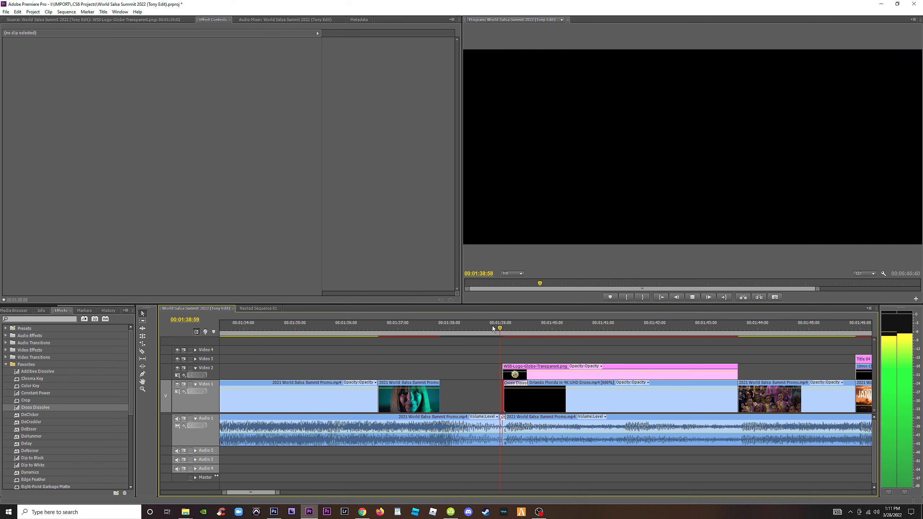
key(space)
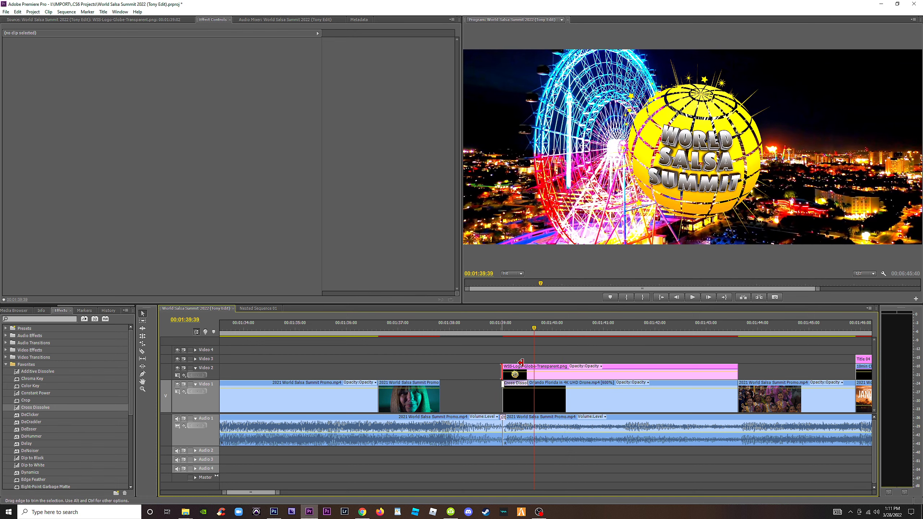
Trim the ending globe logo's start to about 00:01:40:44 and play back the Ferris wheel shot.
drag(520, 362, 589, 364)
click(485, 327)
key(space)
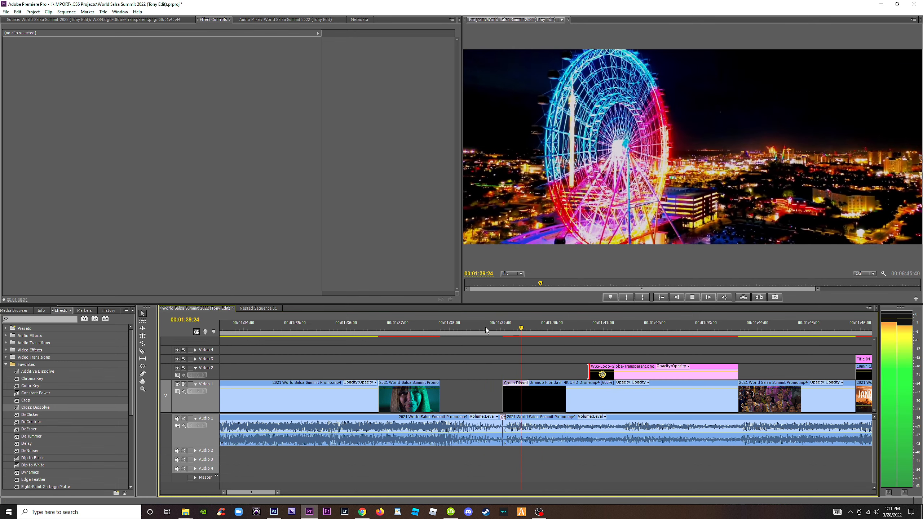
key(space)
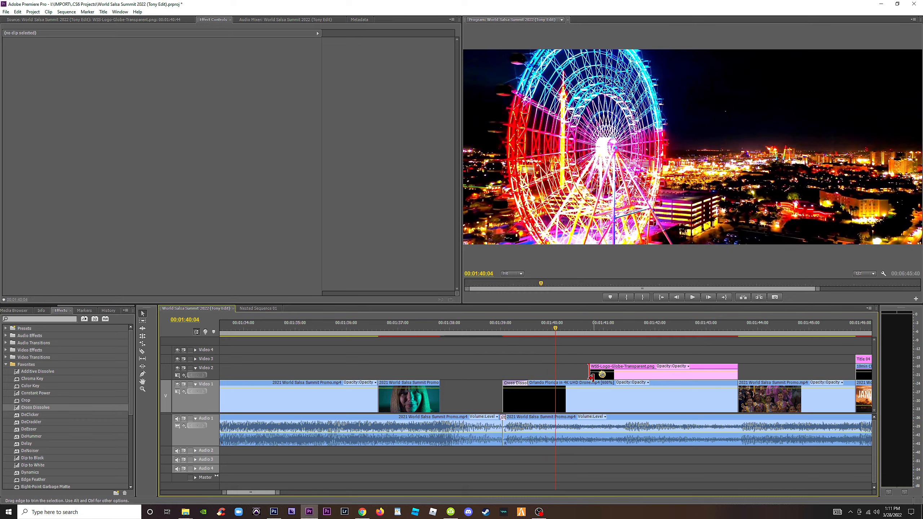
Find the music cue for the ending globe logo, trim the logo's start to 00:01:41:26, and play back the result.
key(space)
key(space)
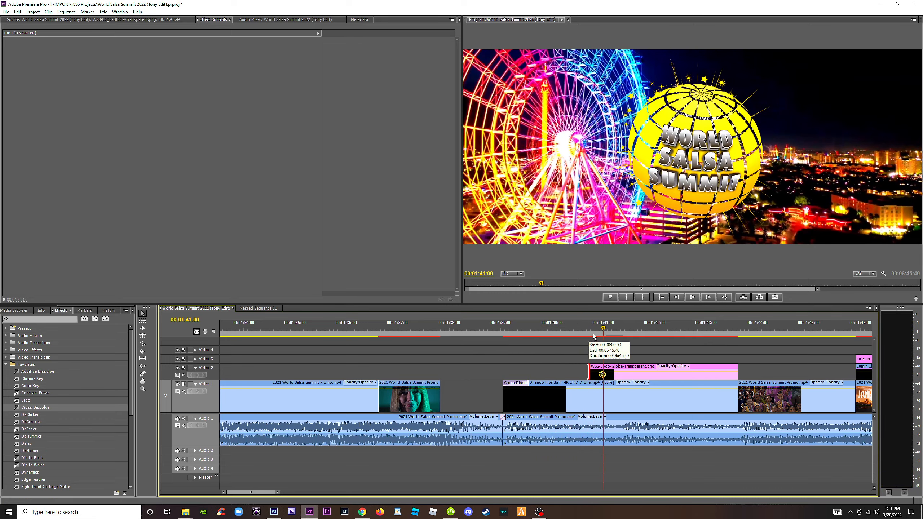
key(space)
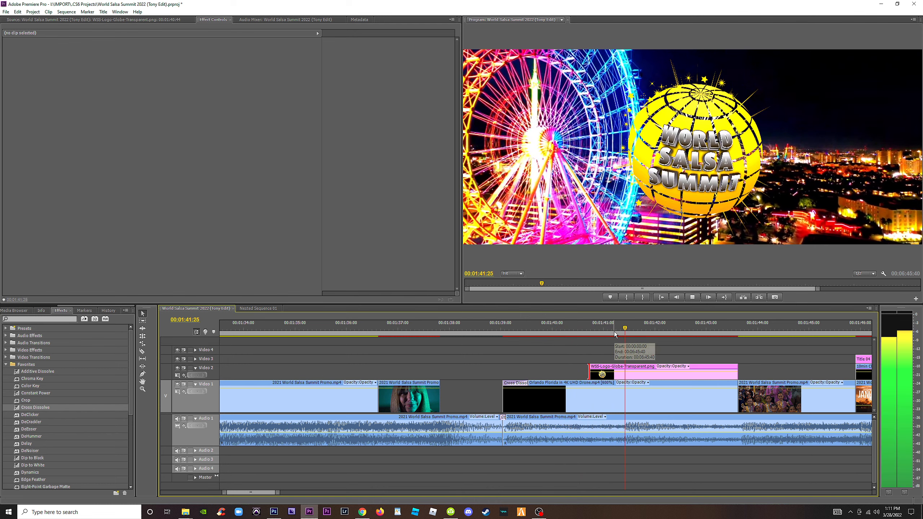
key(space)
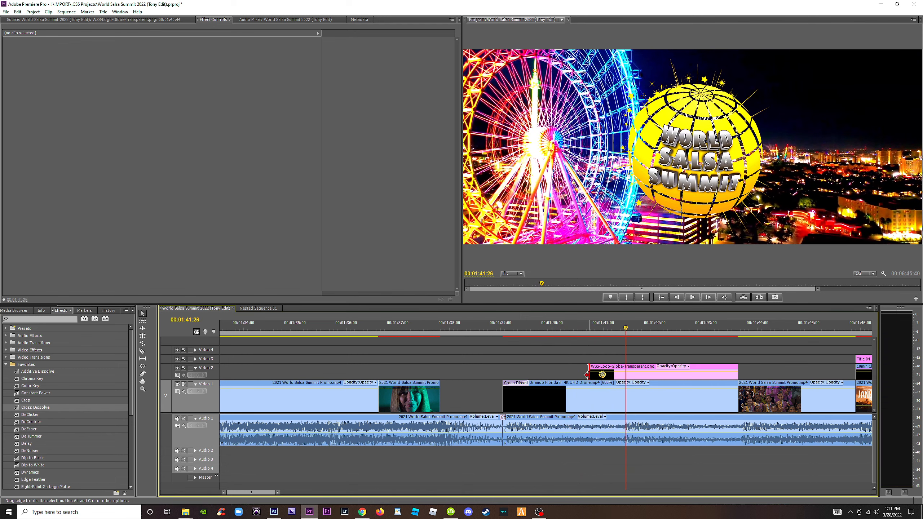
drag(587, 375, 625, 375)
click(490, 329)
key(space)
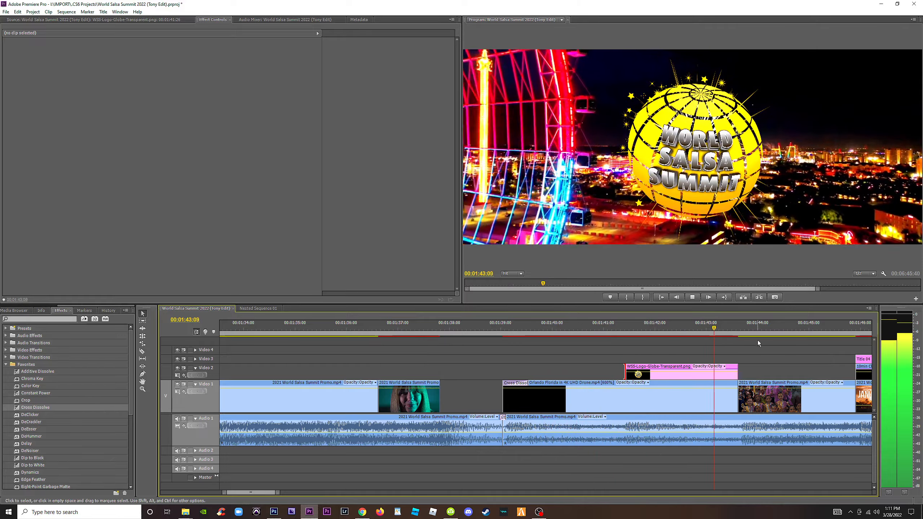
key(space)
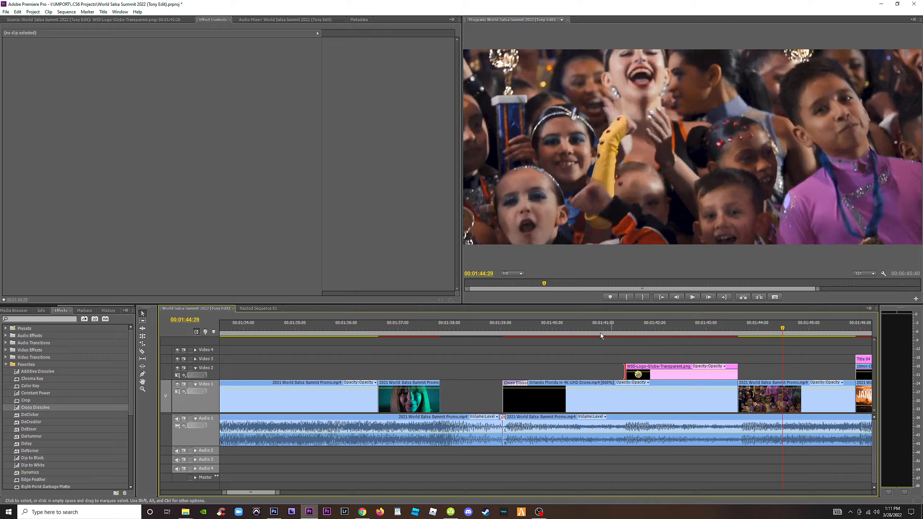
Play back the ending from the globe logo through the date and website titles, and save the project.
click(592, 329)
key(space)
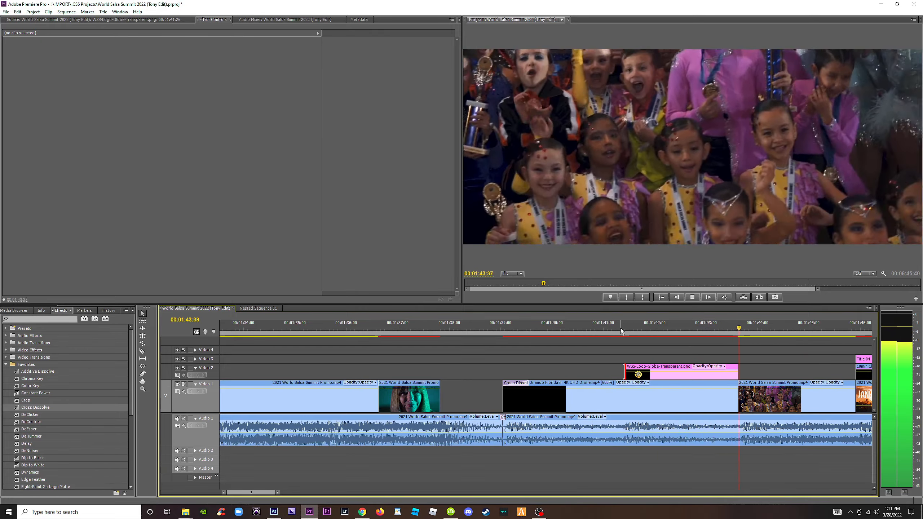
key(minus)
key(minus)
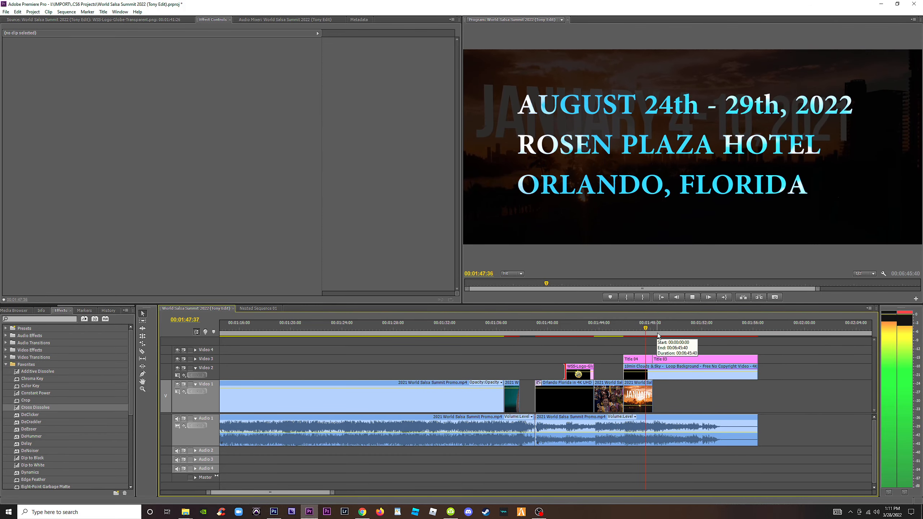
key(equal)
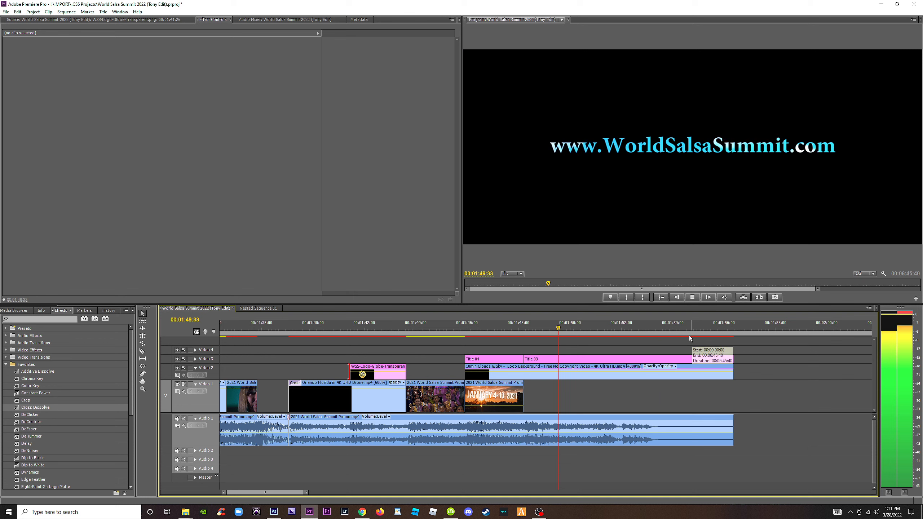
key(space)
key(ctrl+s)
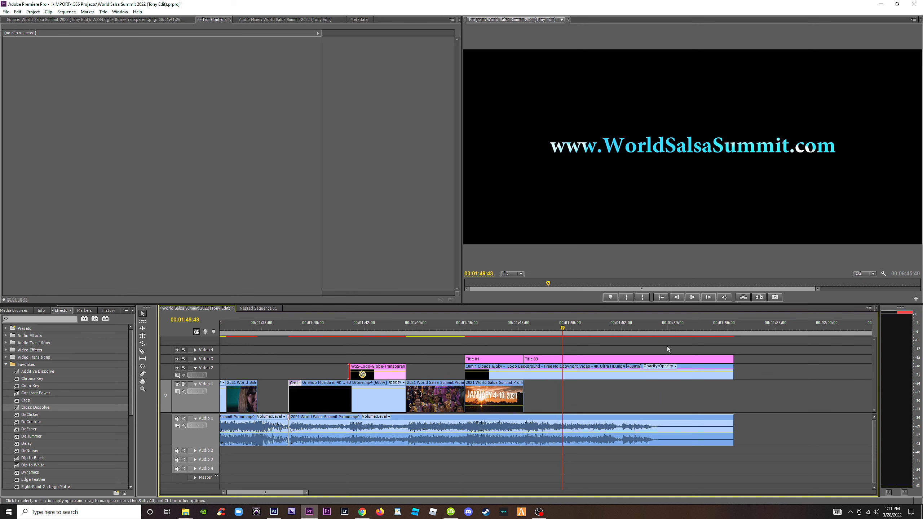
Examine the spare Orlando footage placed on the timeline beyond the end of the promo.
key(minus)
key(minus)
key(minus)
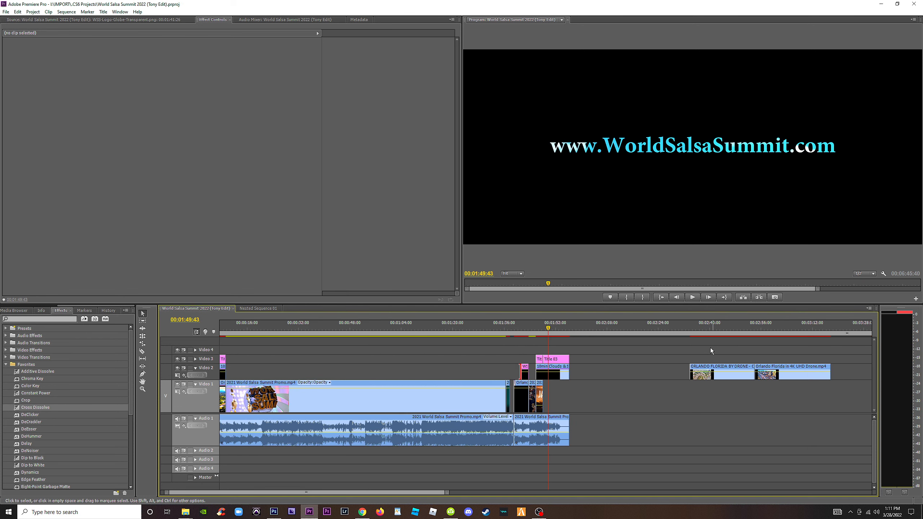
drag(701, 330, 749, 348)
key(backslash)
drag(650, 327, 852, 336)
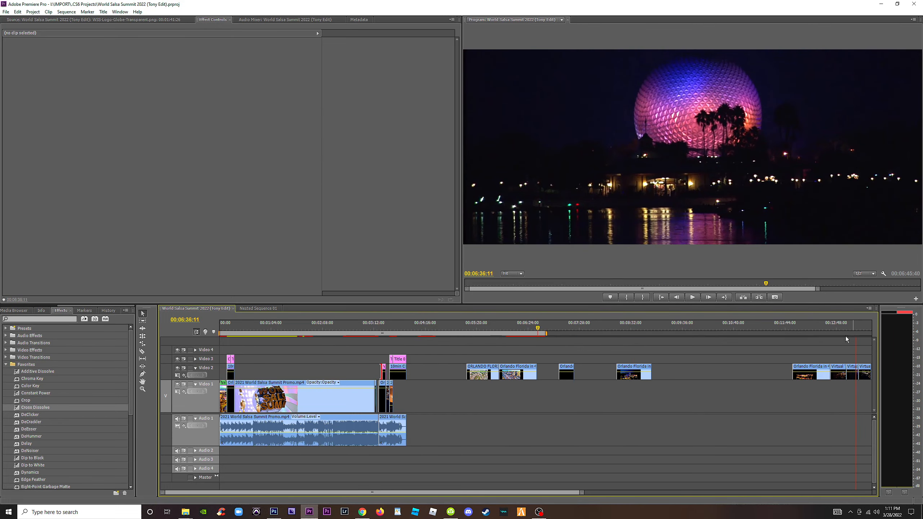
key(minus)
drag(541, 329, 531, 337)
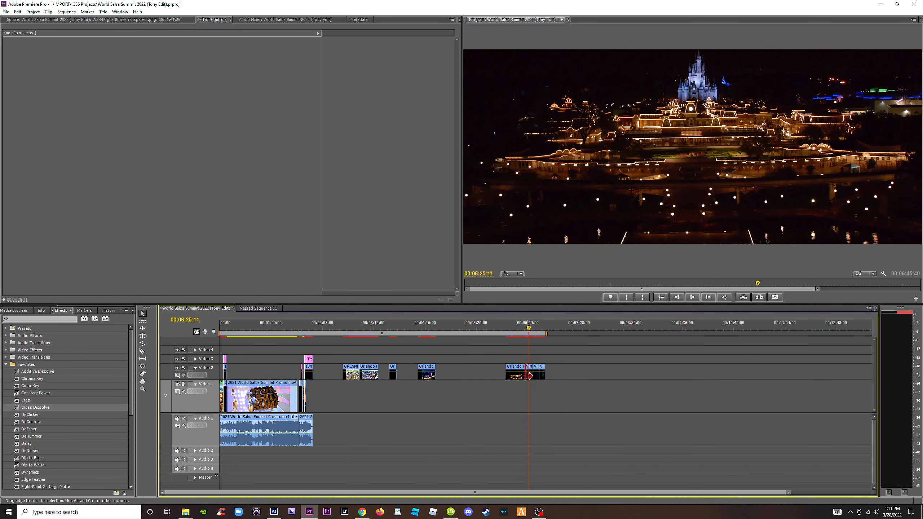
Move the night Disney castle clip from the spare footage onto Video 1 beneath the website title, and play back the ending.
drag(529, 377, 317, 395)
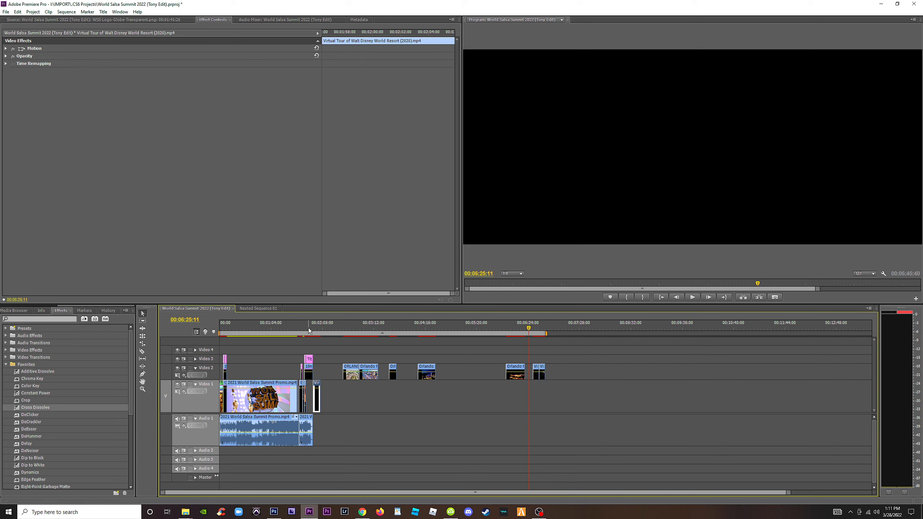
click(307, 328)
key(equal)
key(equal)
key(equal)
key(equal)
drag(642, 400, 537, 400)
click(517, 328)
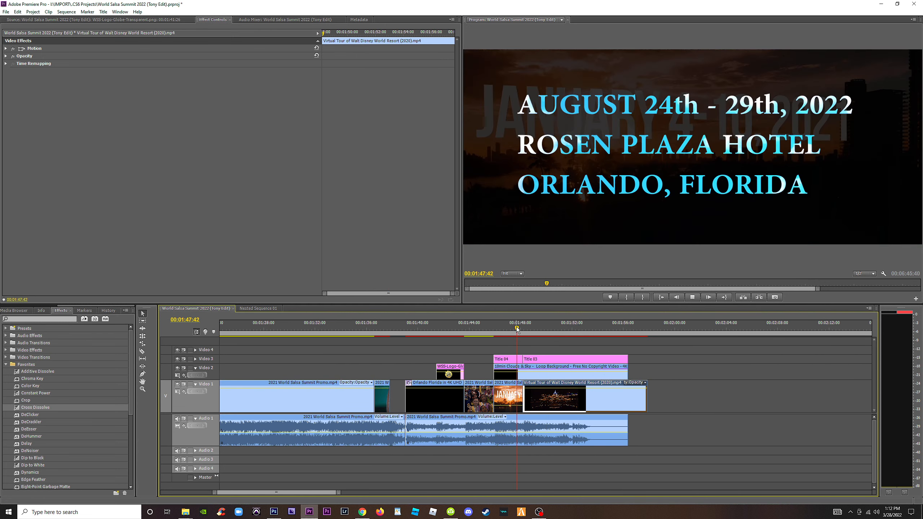
key(space)
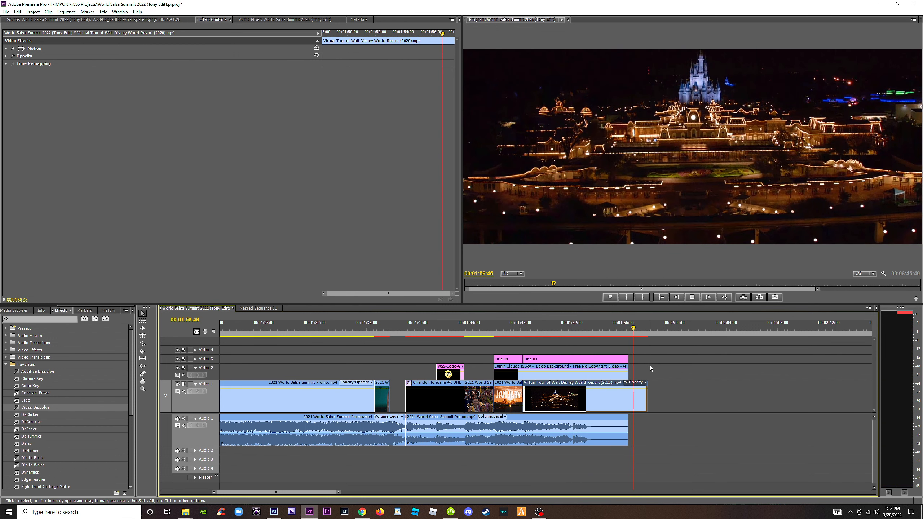
key(space)
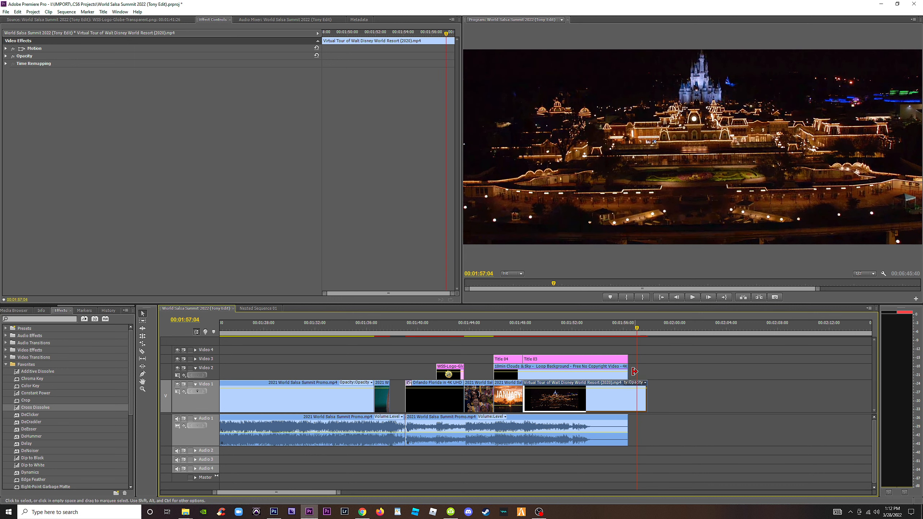
Set the castle clip's speed to 125% and play back its last few seconds.
right_click(616, 397)
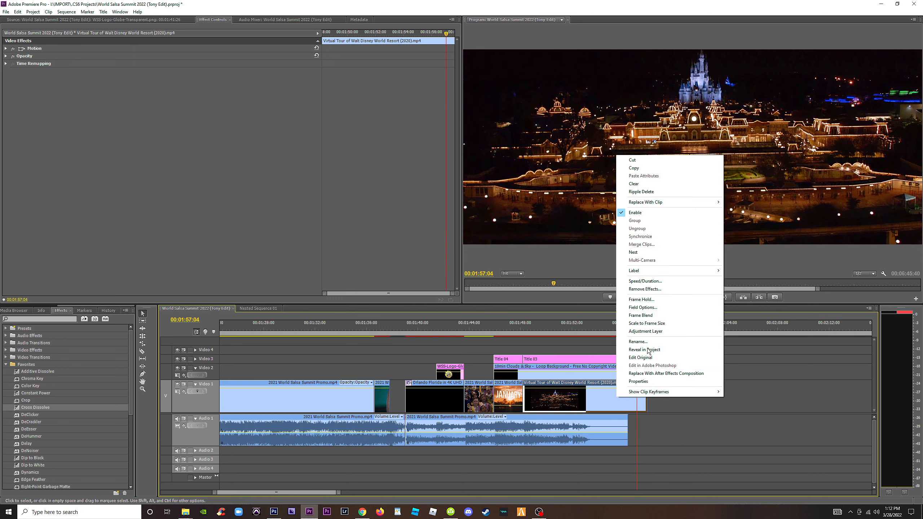
click(666, 283)
text(125)
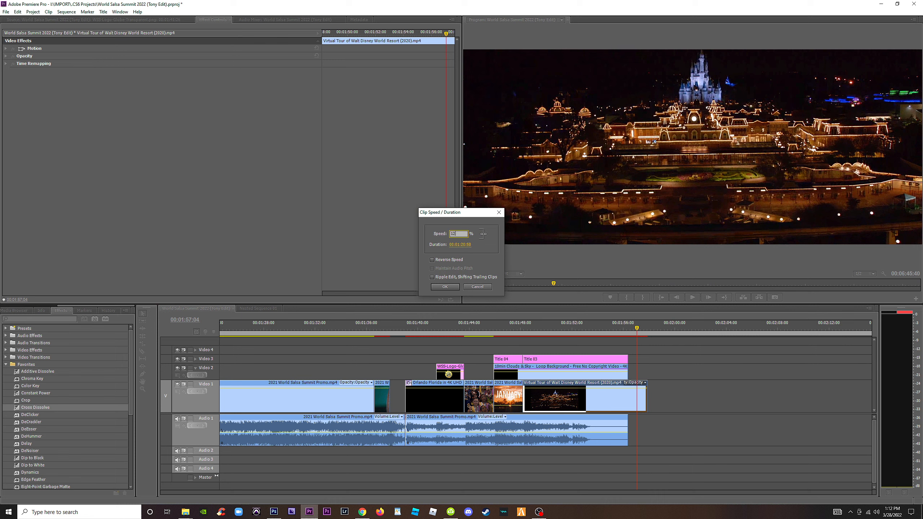
key(Return)
click(606, 326)
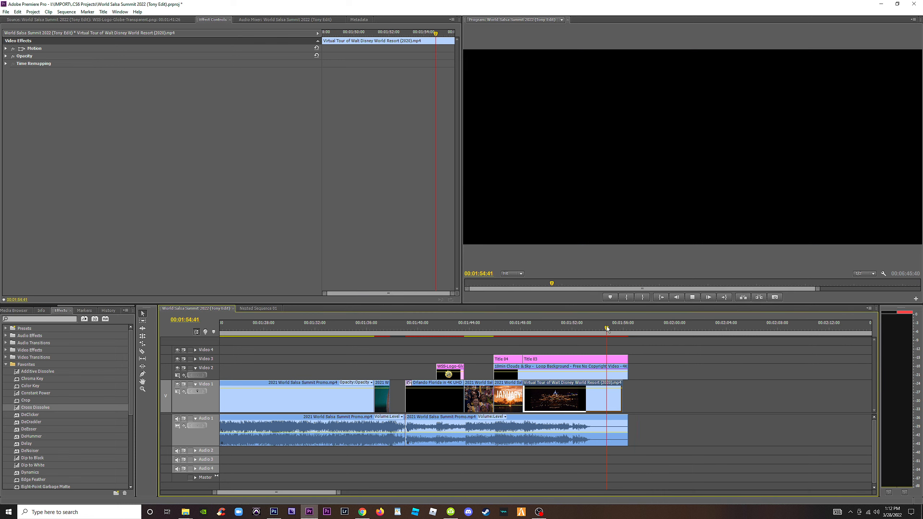
key(equal)
key(equal)
key(space)
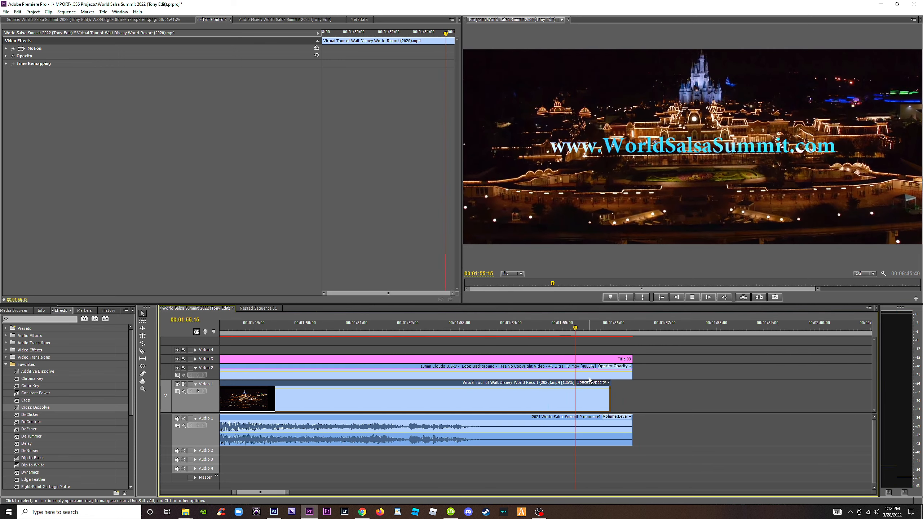
key(space)
Adjust the castle clip's position and edges so it spans the whole website title, and scrub through the result.
mouse_move(609, 398)
mouse_down()
mouse_move(633, 398)
mouse_move(618, 398)
mouse_up()
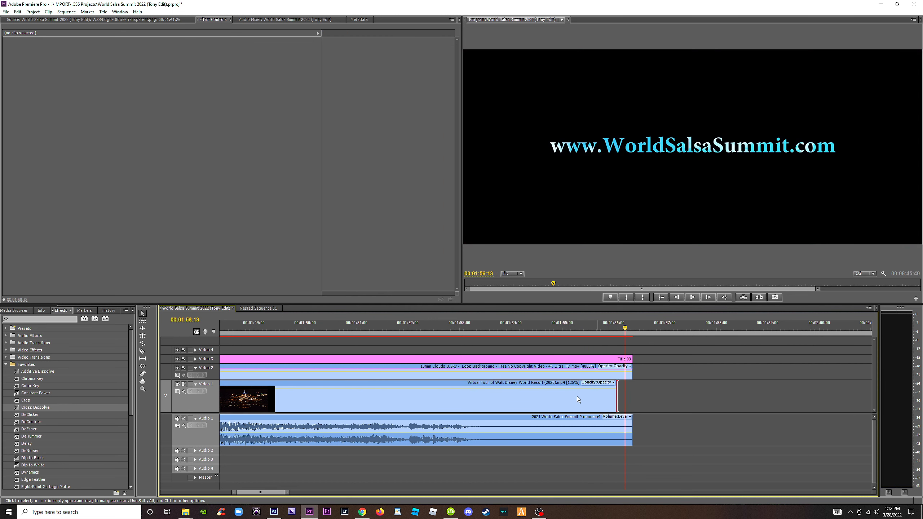
drag(256, 405, 277, 401)
drag(264, 328, 449, 358)
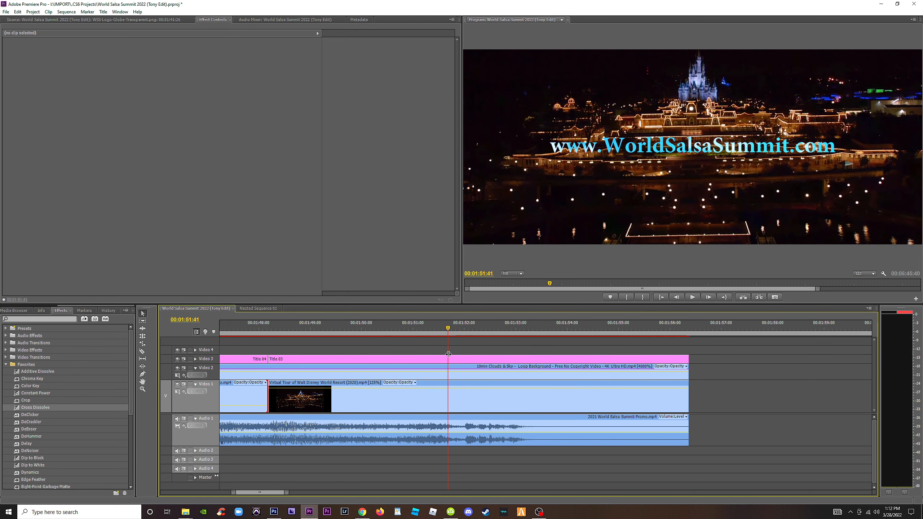
Open the website title for editing and lower its text to a Y position of about 540.
click(468, 359)
key(minus)
key(minus)
key(equal)
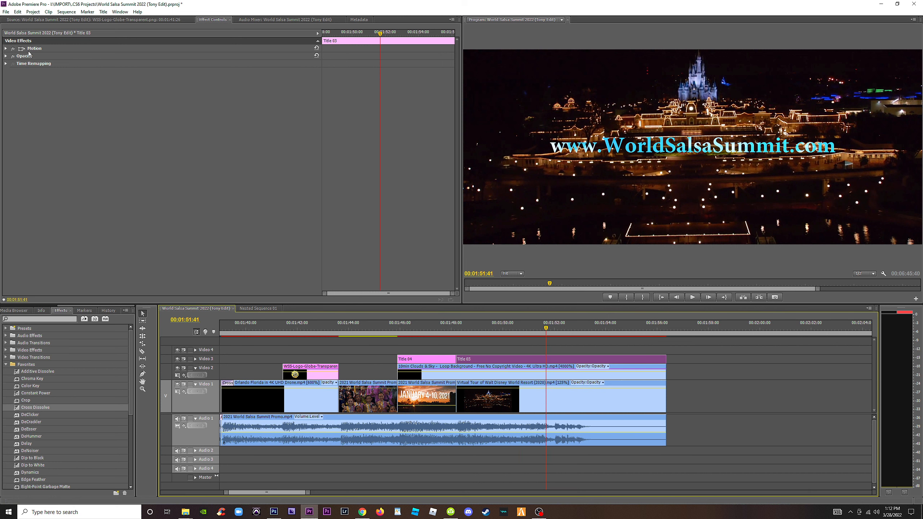
double_click(521, 361)
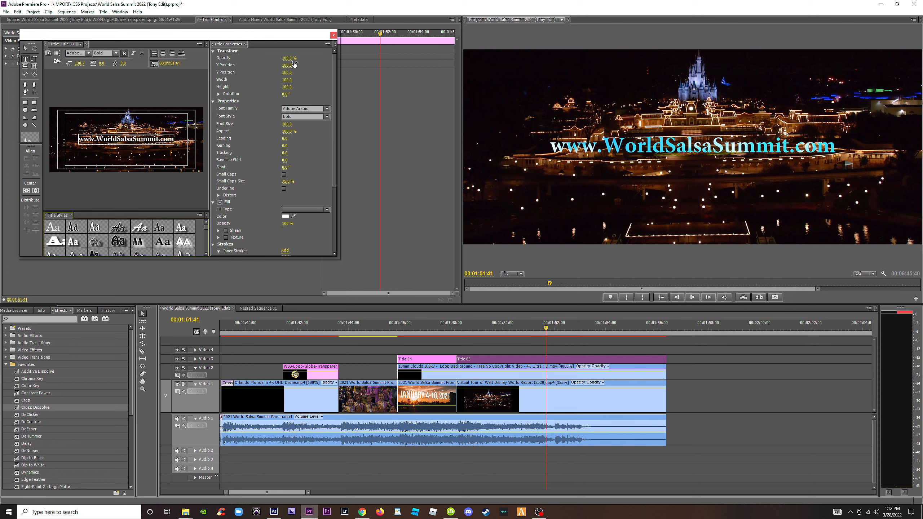
drag(287, 66, 446, 73)
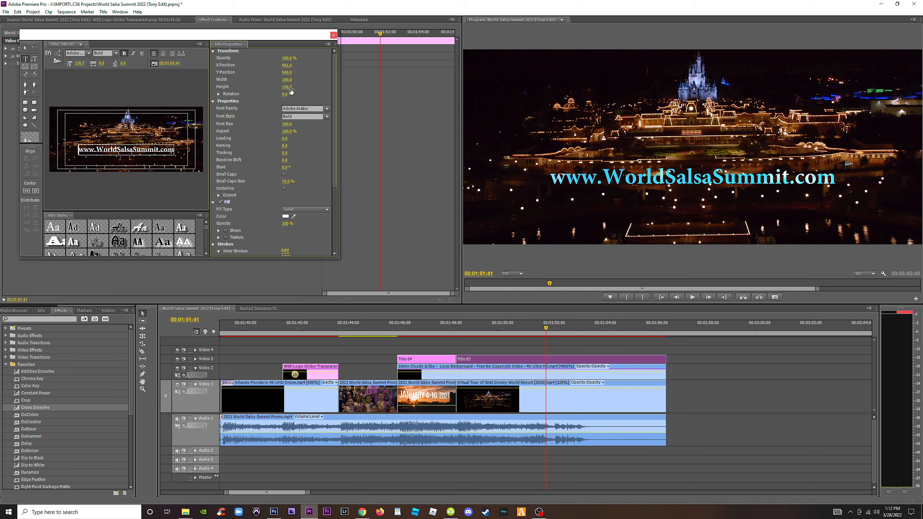
Change the font of the whole website address in the title to Impact.
drag(170, 151, 133, 107)
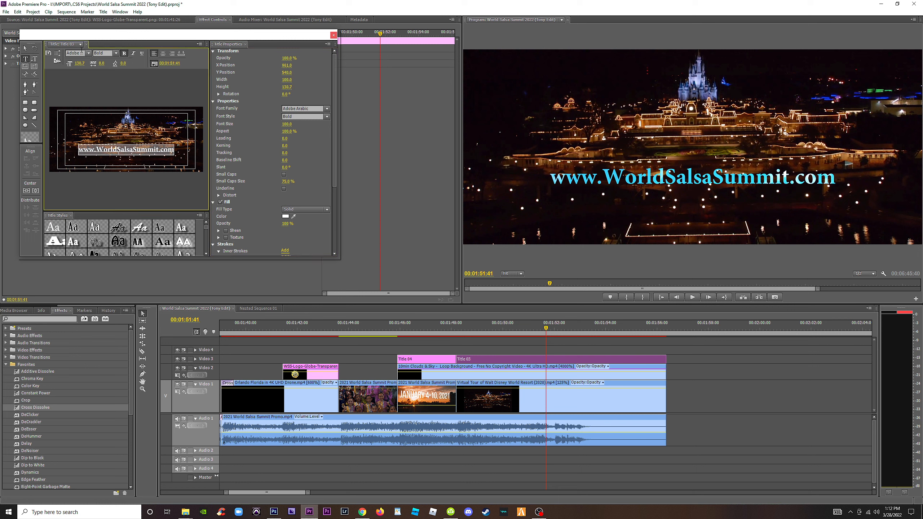
click(89, 54)
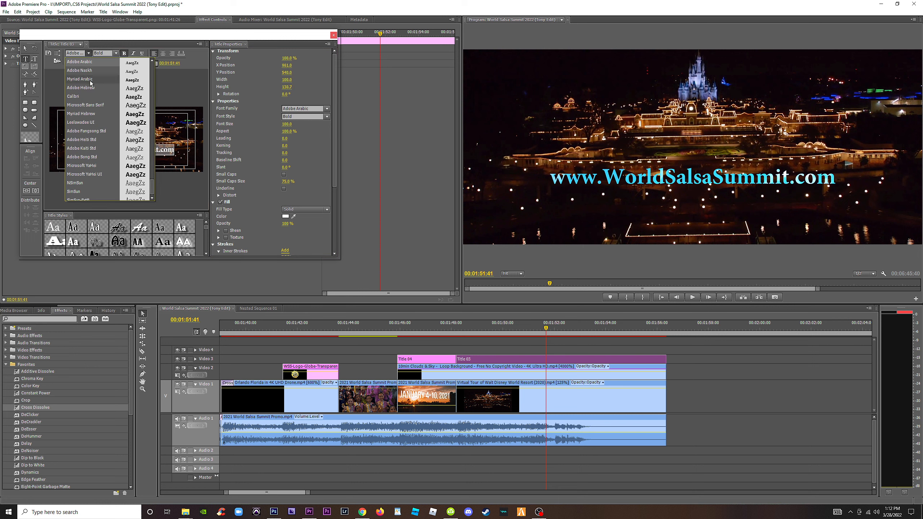
drag(151, 185, 157, 97)
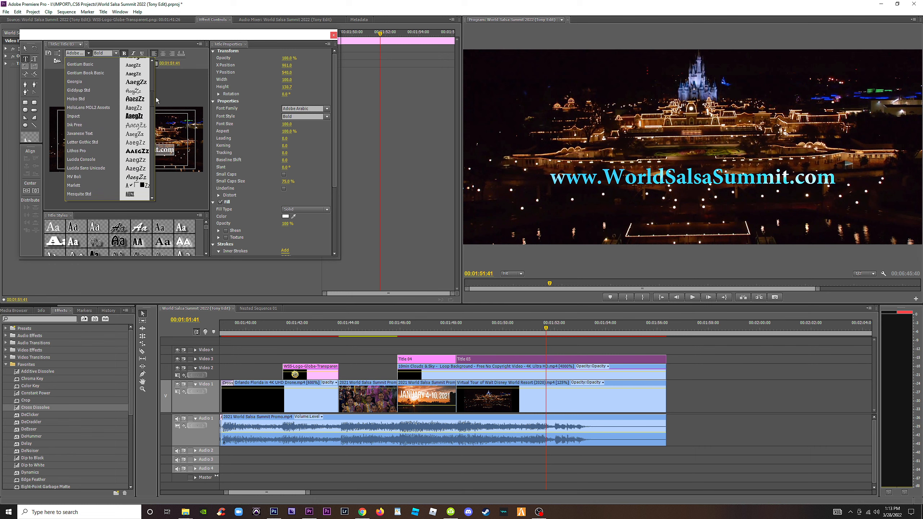
click(74, 118)
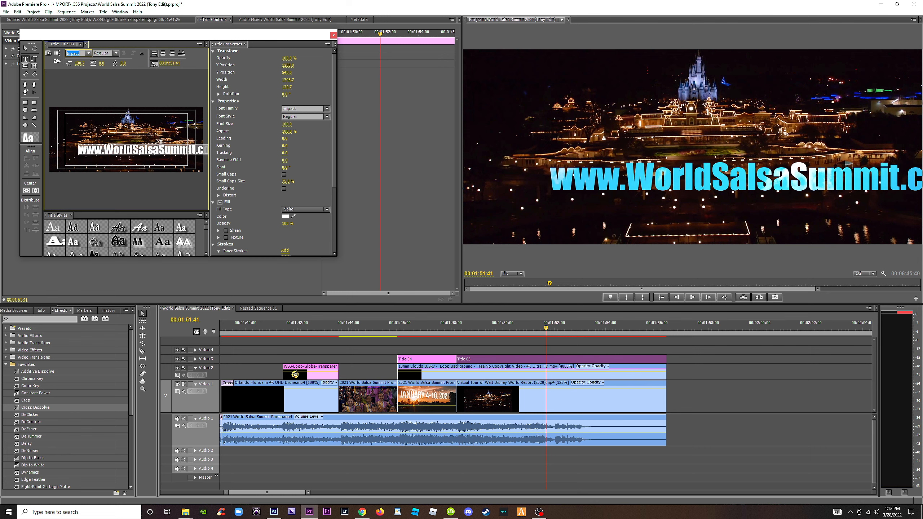
Reduce the website title's font size to about 103 so the address fits within the frame.
click(26, 48)
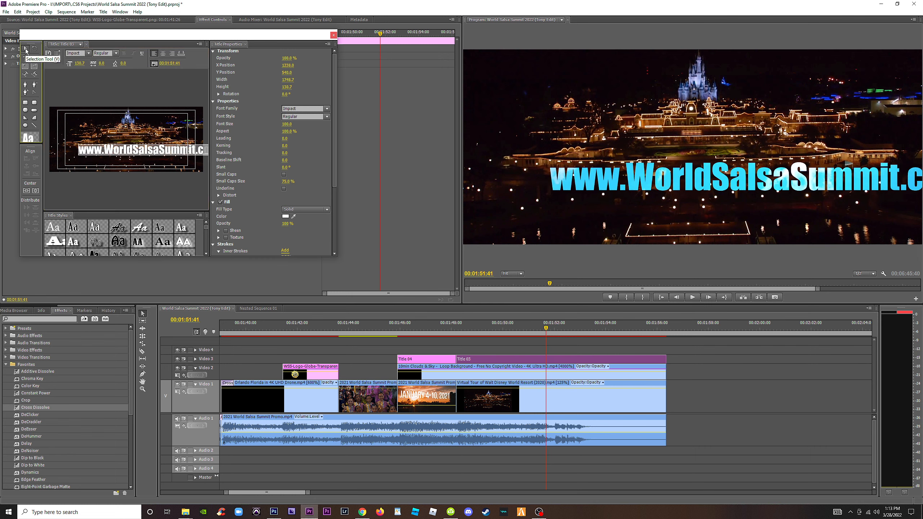
click(103, 150)
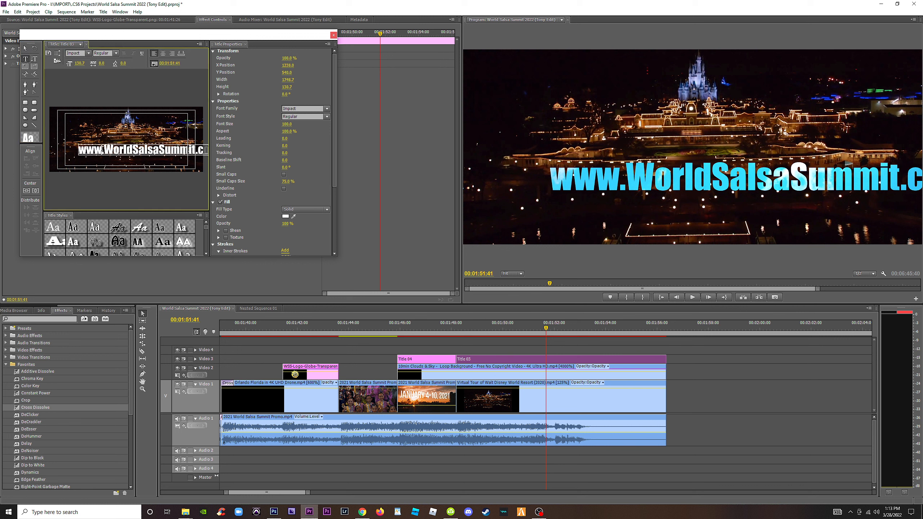
click(98, 150)
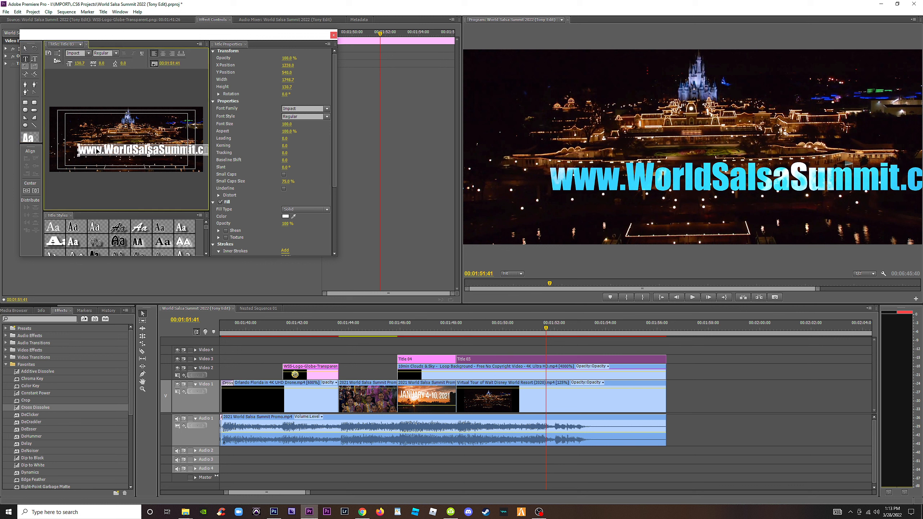
click(286, 125)
drag(285, 125, 283, 125)
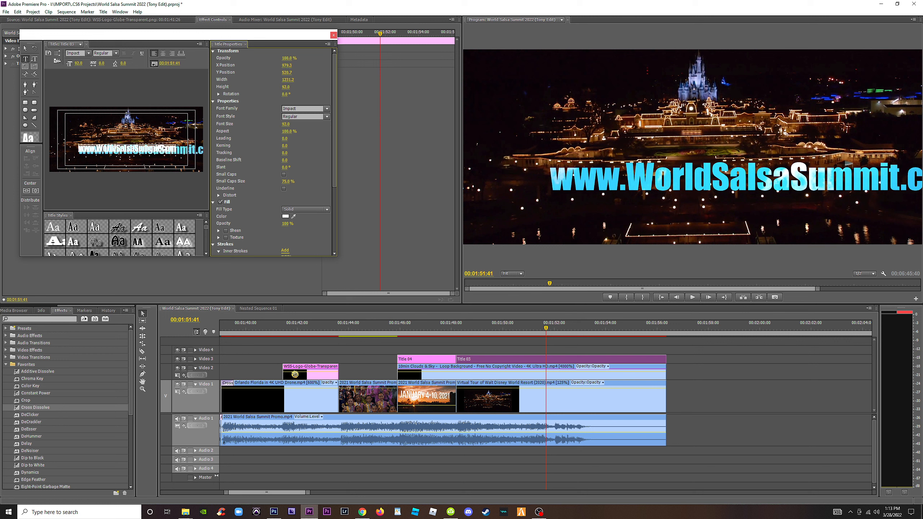
Center the website title in the frame, lower it to a Y position of about 540, and play back the ending.
click(36, 191)
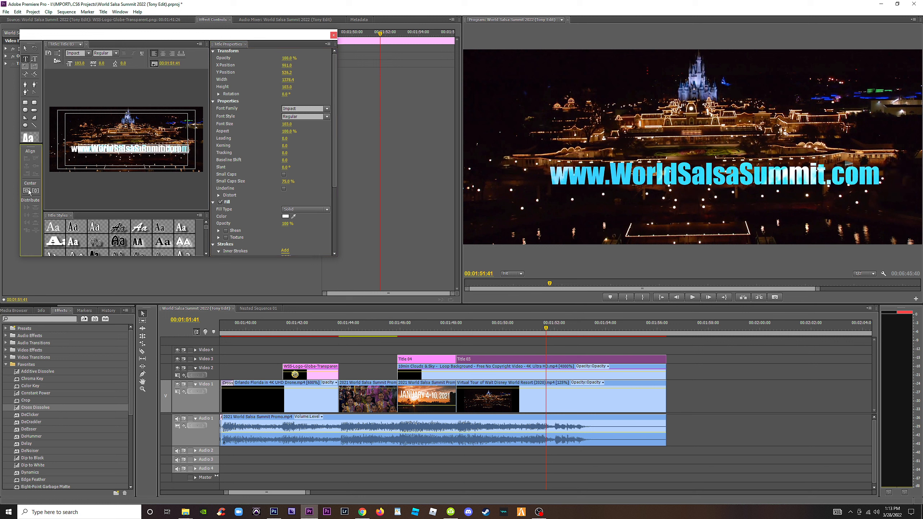
click(27, 191)
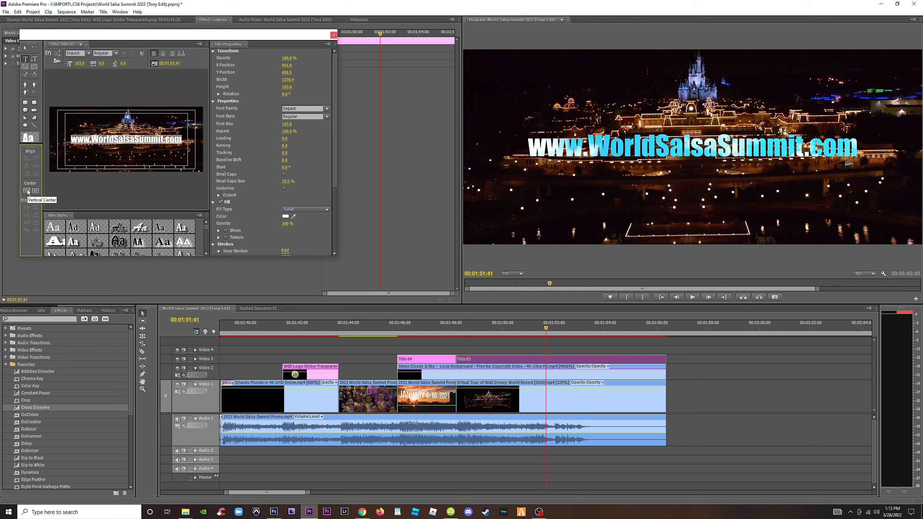
drag(286, 72, 335, 73)
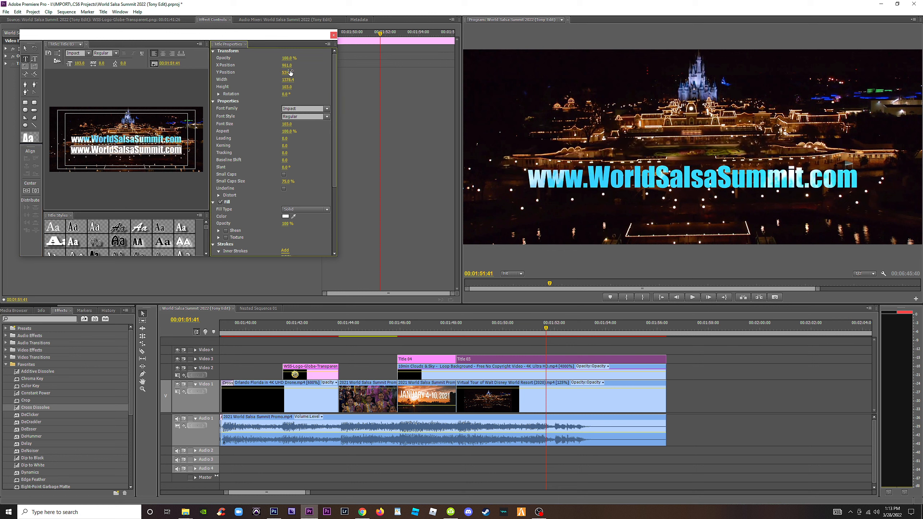
click(452, 329)
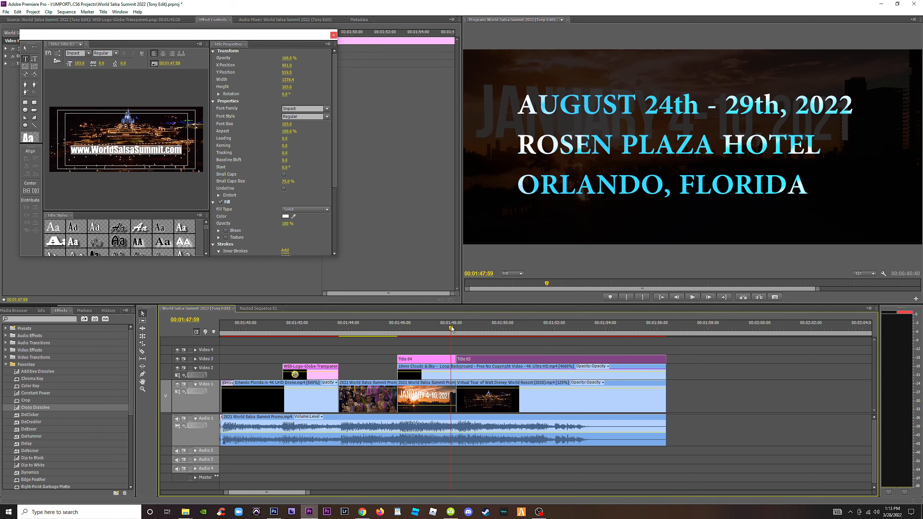
key(space)
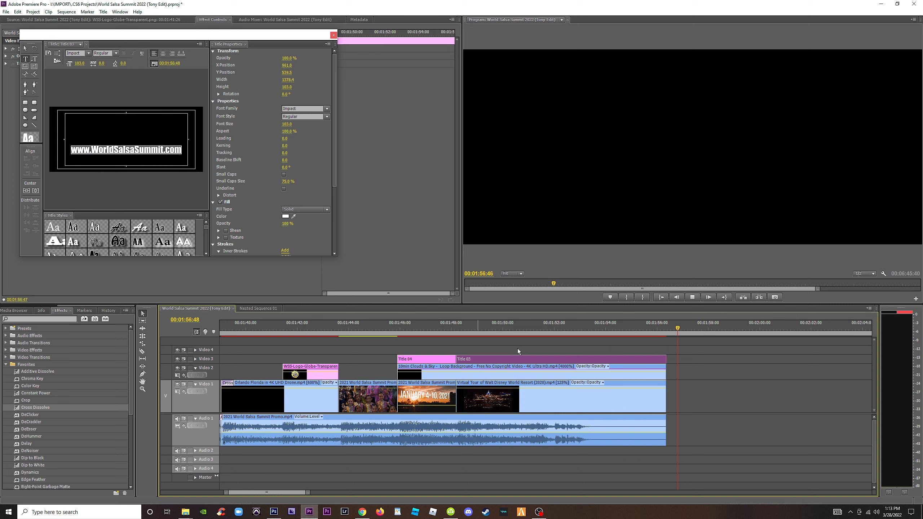
Open the August 24th - 29th, 2022 date title for editing and change all of its text to Impact.
click(431, 328)
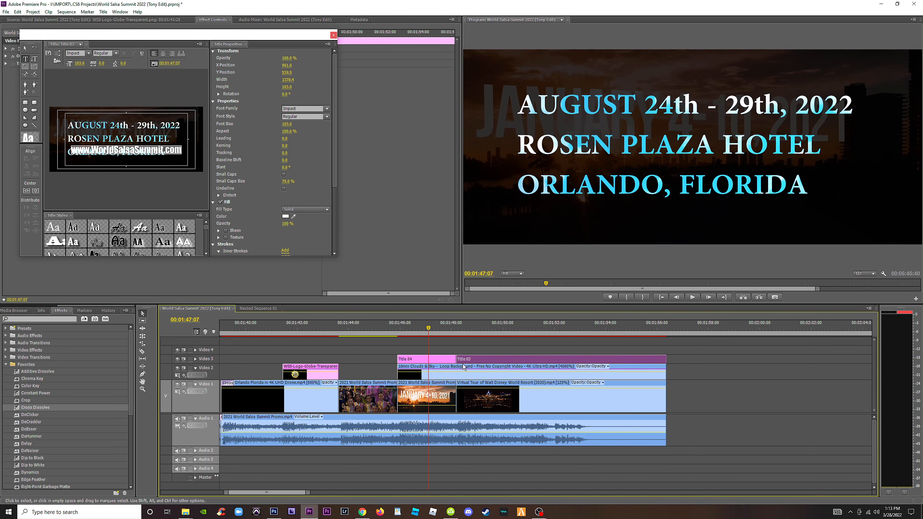
double_click(427, 360)
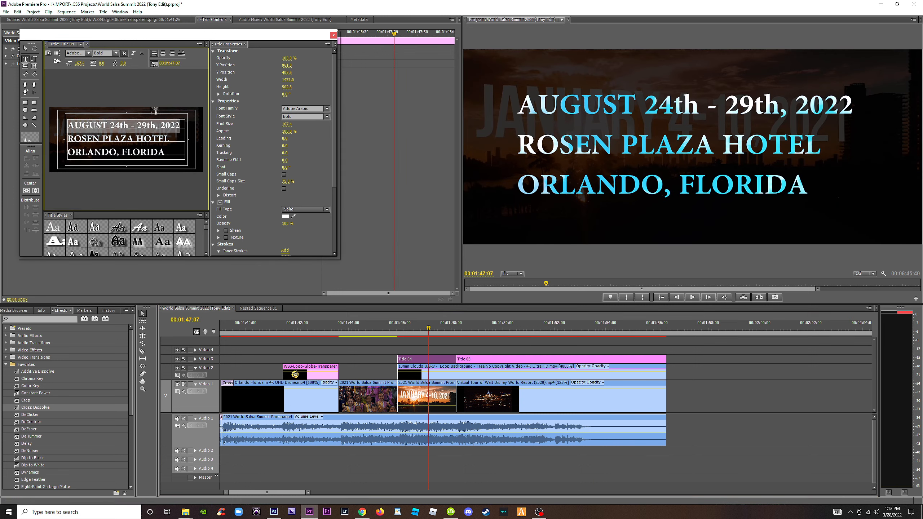
click(131, 137)
key(ctrl+a)
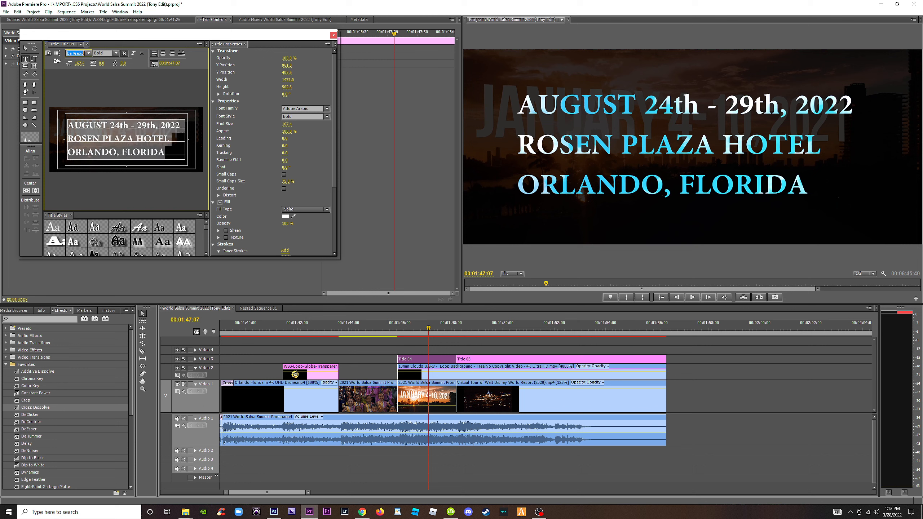
click(89, 54)
drag(150, 177, 156, 99)
click(75, 146)
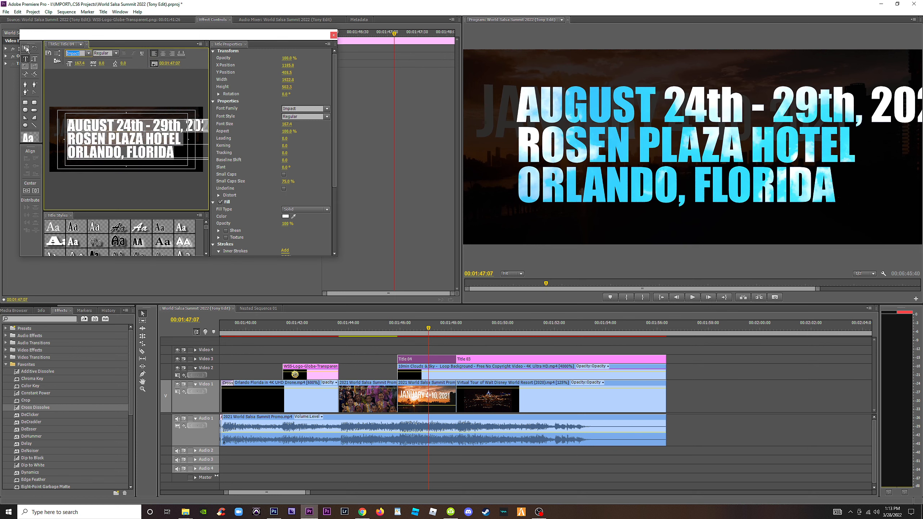
Scale the date title down to a font size of about 127 and center it within the safe margins.
click(26, 49)
drag(67, 160, 84, 156)
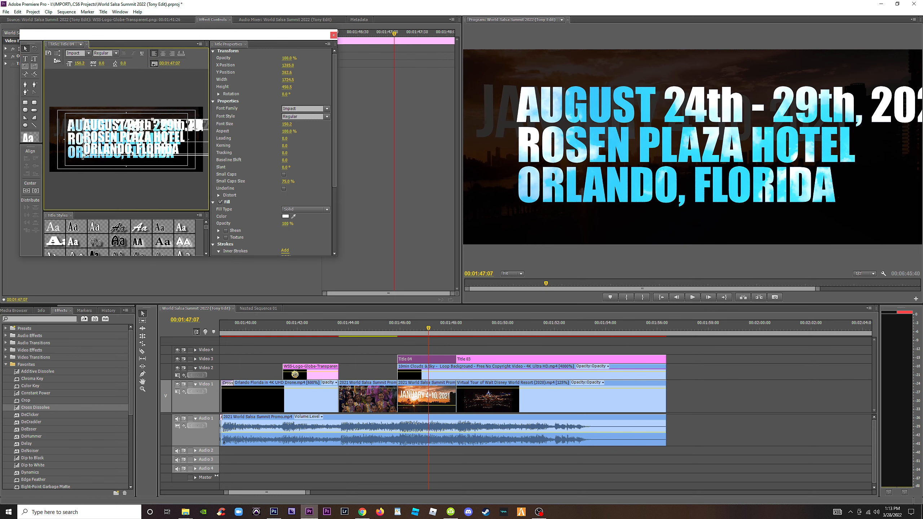
click(36, 191)
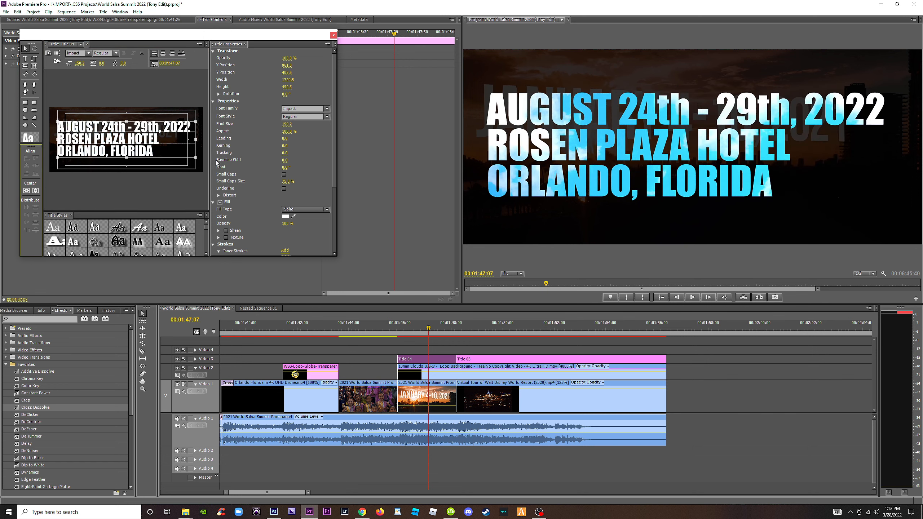
drag(194, 158, 184, 155)
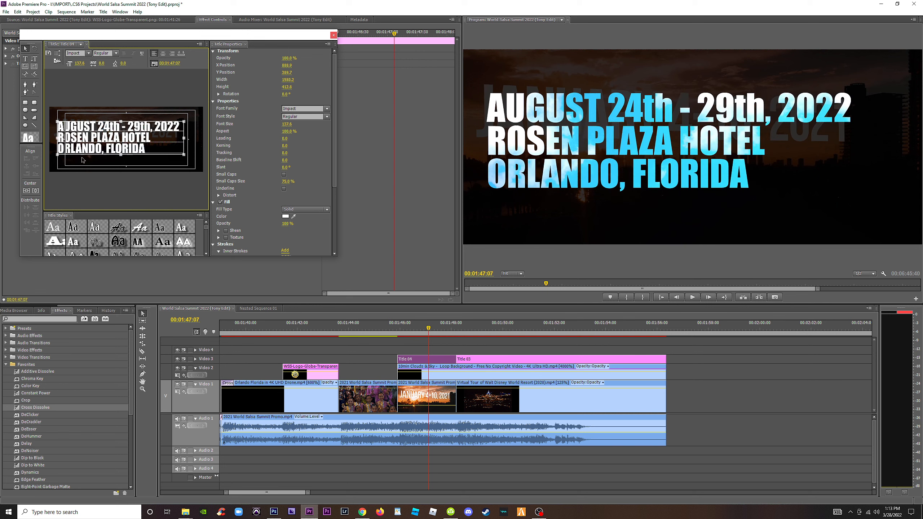
drag(58, 156, 67, 153)
click(30, 192)
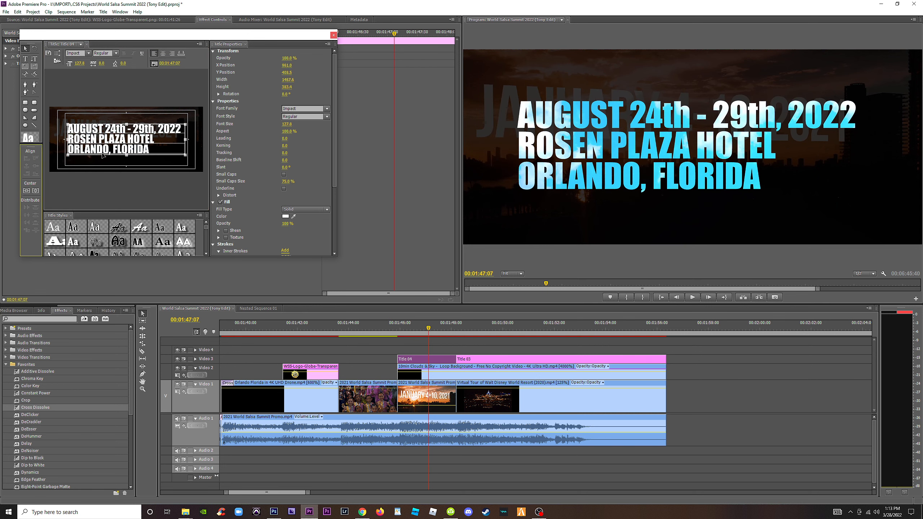
Increase the leading of all the date title's text to about 55 and close the title.
double_click(121, 139)
key(ctrl+a)
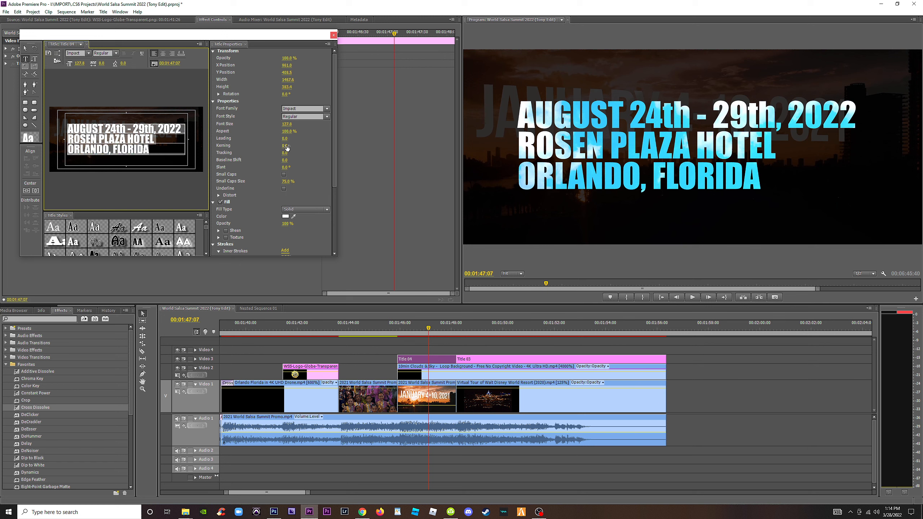
drag(284, 154, 295, 138)
key(ctrl+z)
click(36, 190)
click(27, 191)
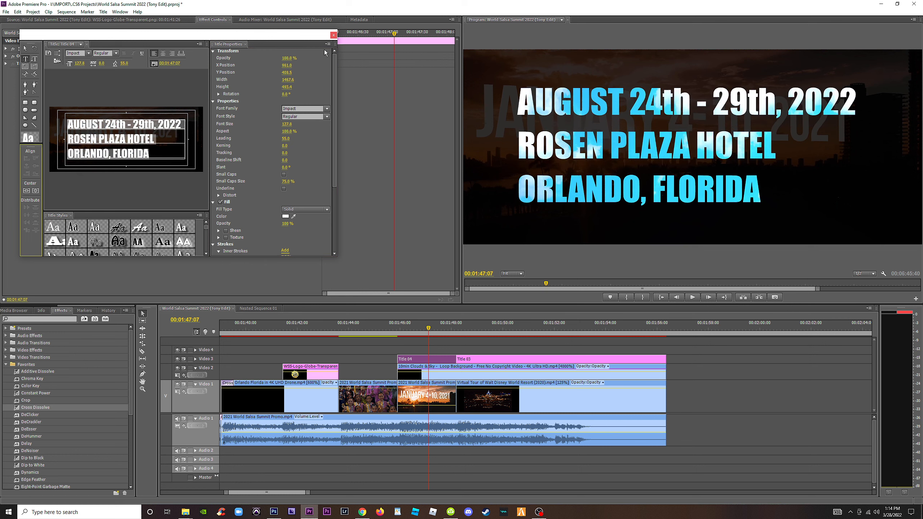
click(333, 35)
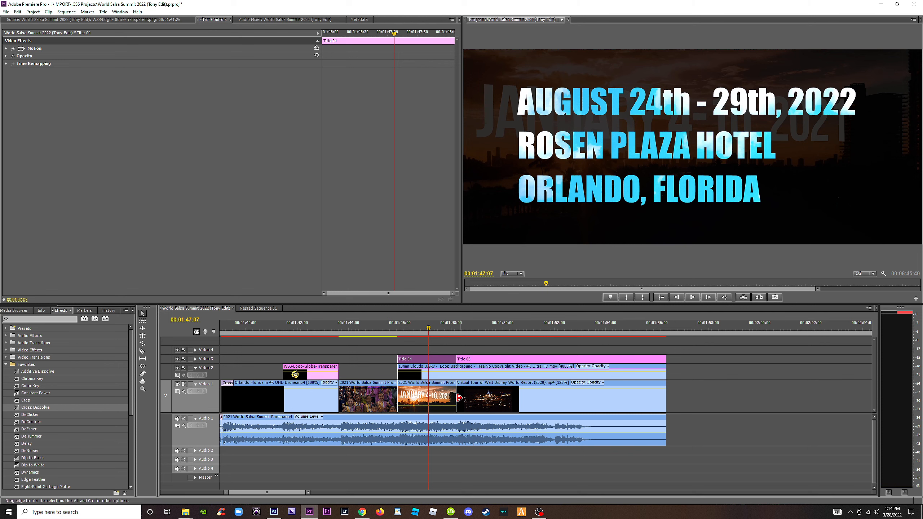
Examine the spare Orlando drone clips beyond the ending for a shot to place behind the date title.
key(minus)
key(minus)
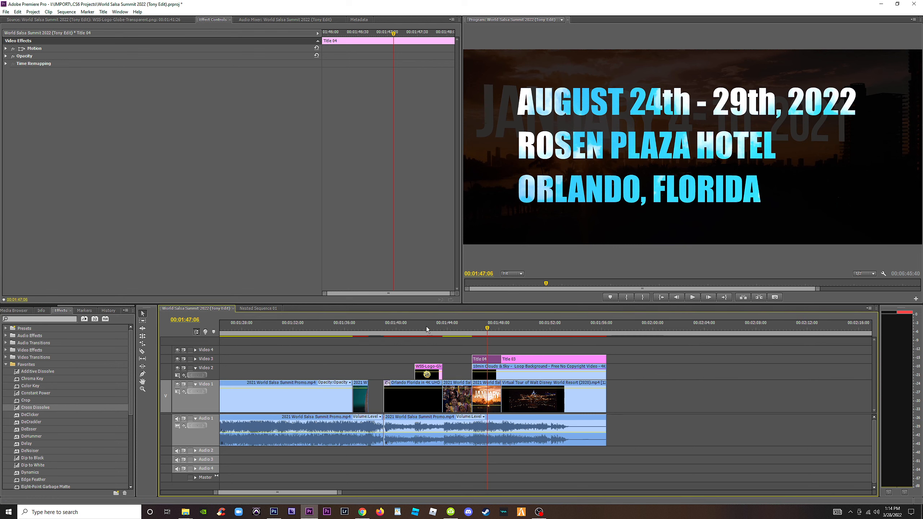
key(minus)
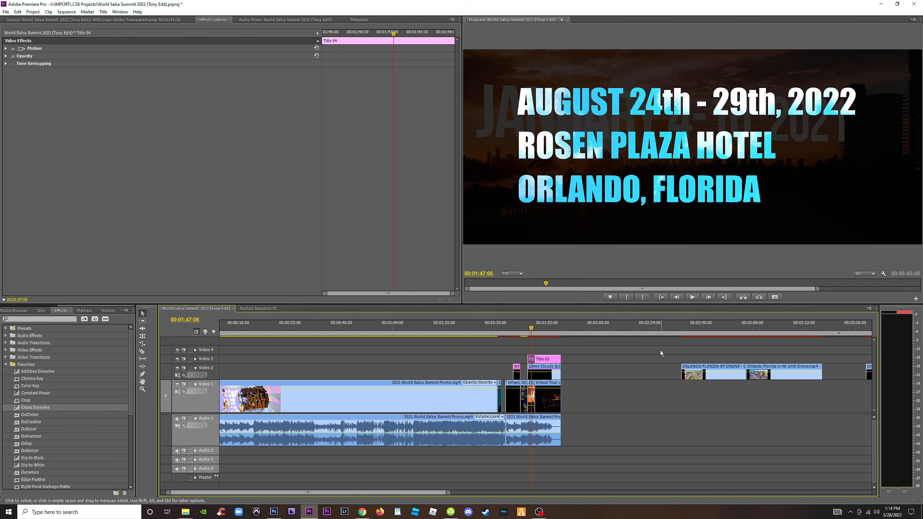
click(773, 329)
key(minus)
key(equal)
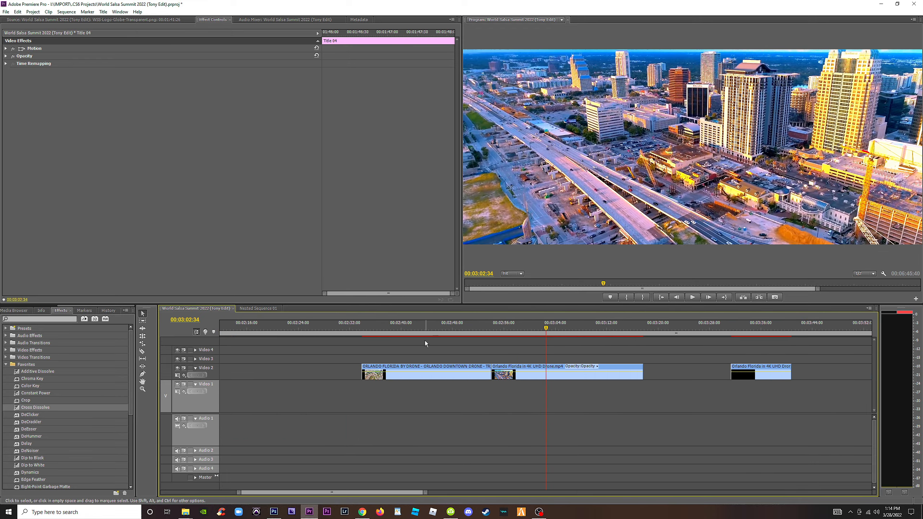
drag(552, 333, 766, 337)
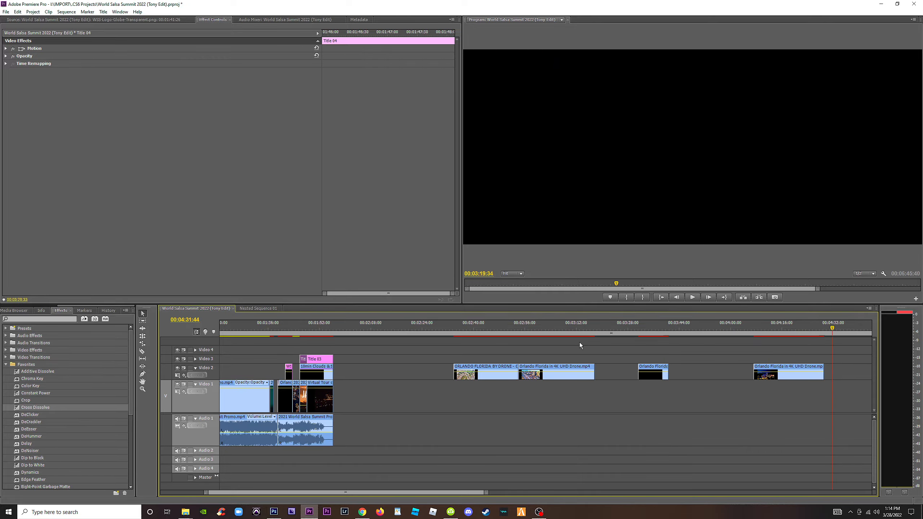
drag(530, 332, 496, 332)
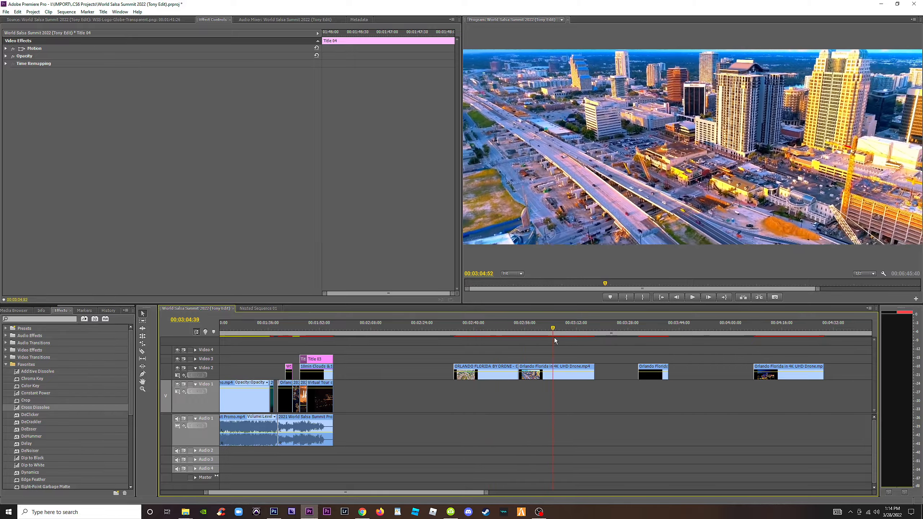
drag(311, 330, 803, 330)
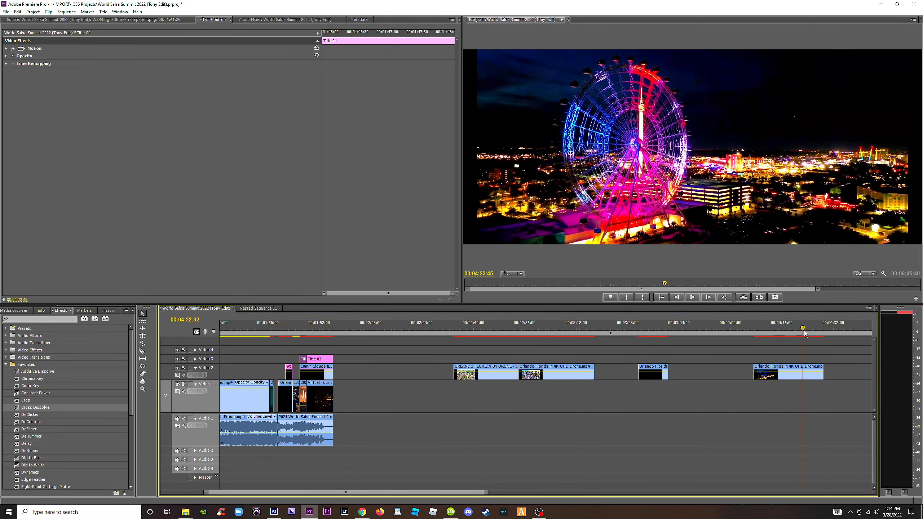
Scale the Ferris wheel drone clip to about 112 so it fills the frame.
click(800, 381)
click(799, 378)
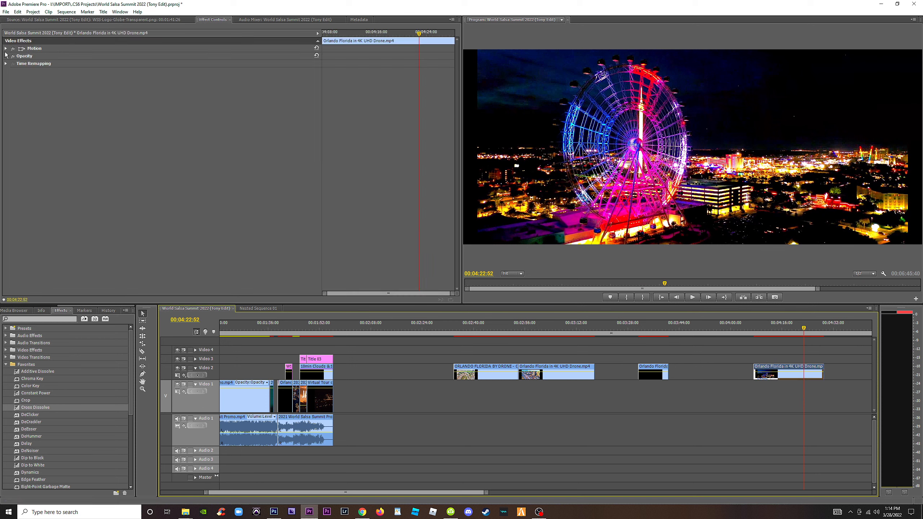
click(5, 48)
drag(165, 63, 169, 63)
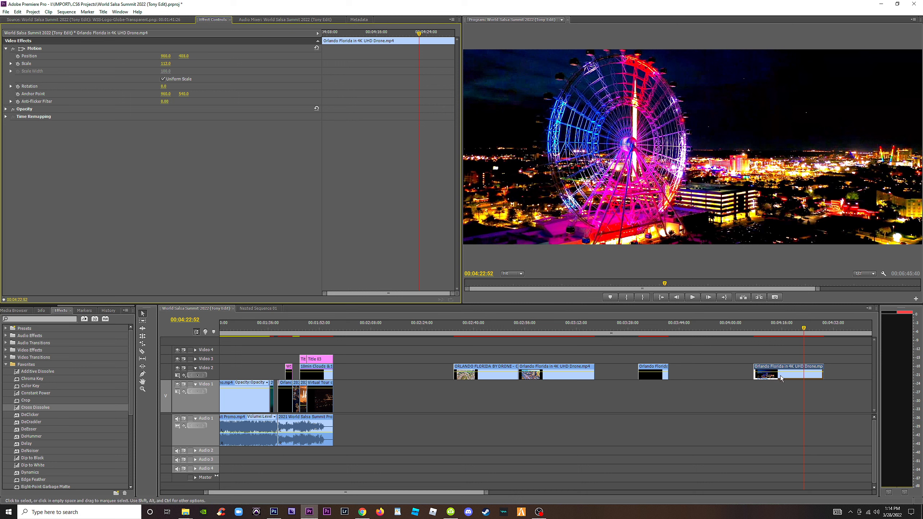
Move the Ferris wheel clip to Video 3 just after the ending and set its speed to 1000%.
drag(783, 375, 377, 362)
right_click(378, 361)
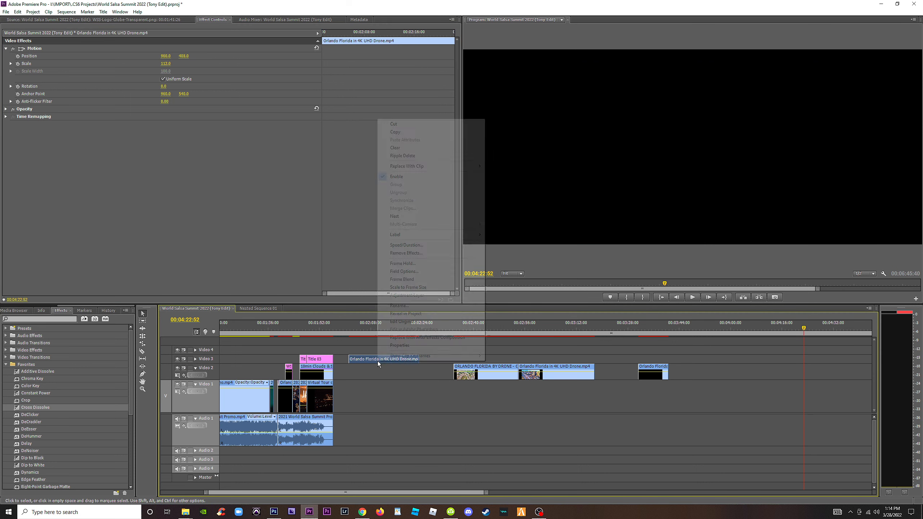
click(421, 247)
text(1000)
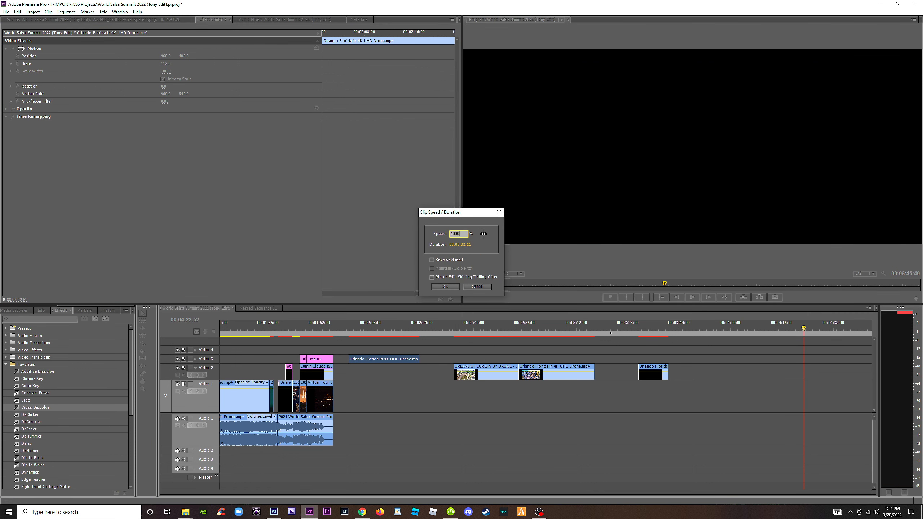
key(Return)
Set the Ferris wheel clip's speed to 700%.
click(305, 323)
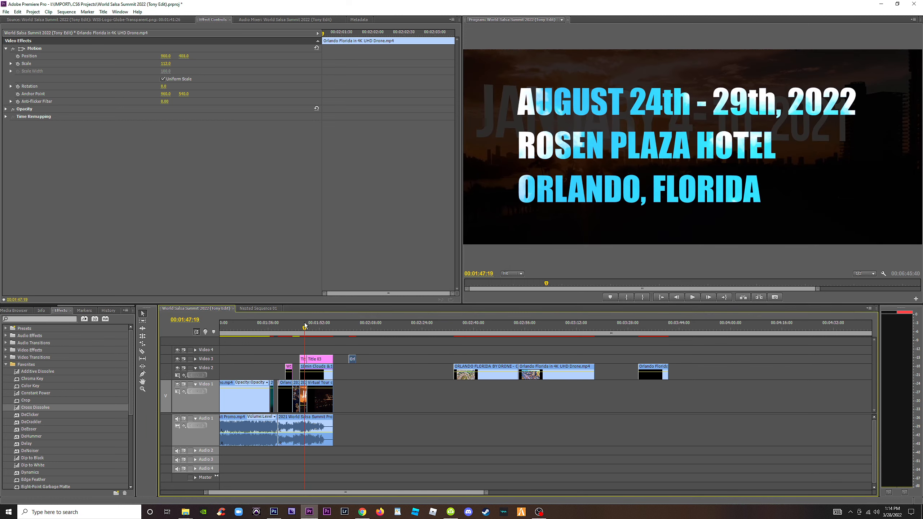
key(equal)
key(equal)
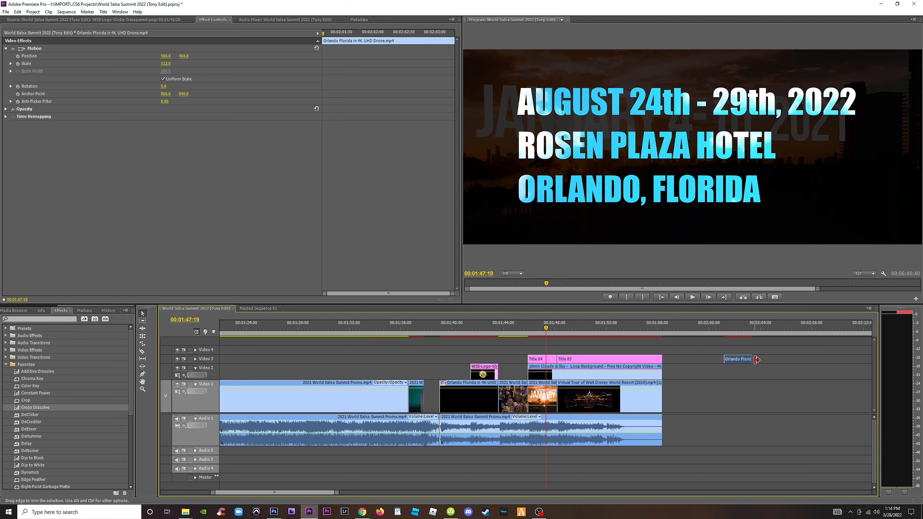
drag(757, 359, 723, 358)
click(733, 363)
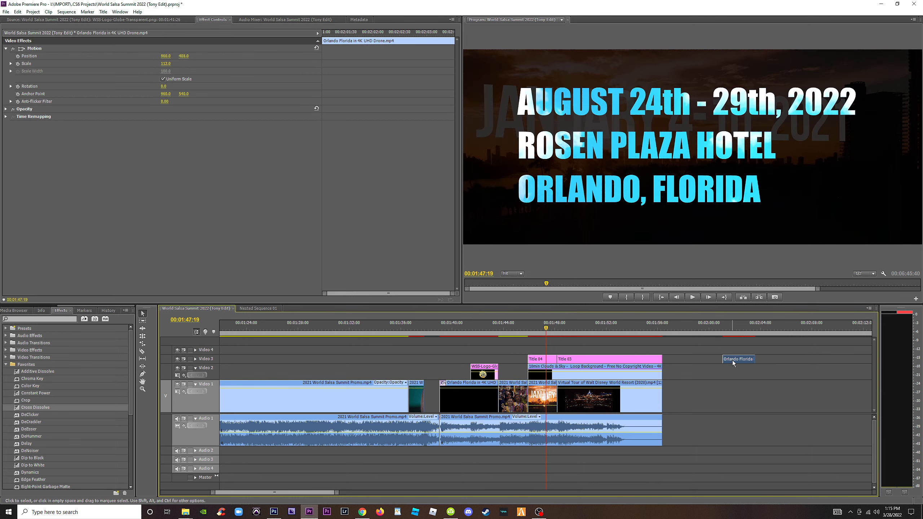
right_click(733, 363)
click(766, 244)
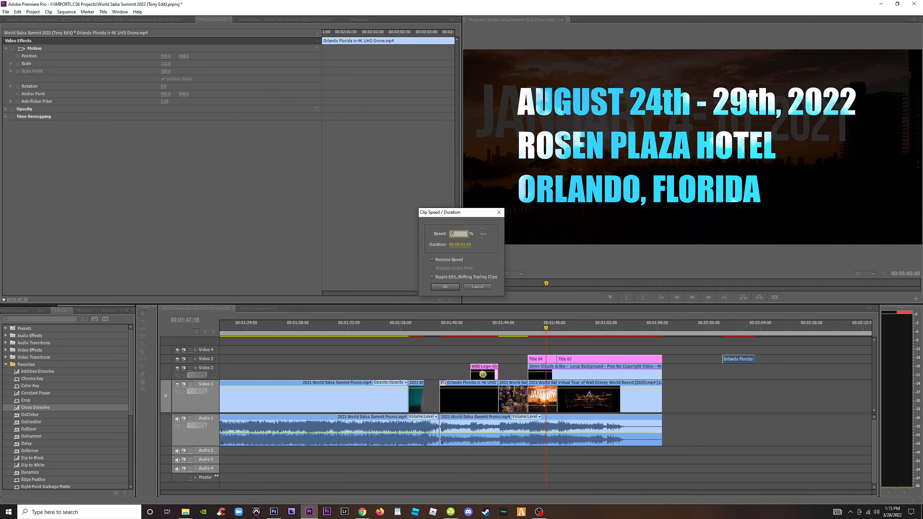
text(7)
key(Return)
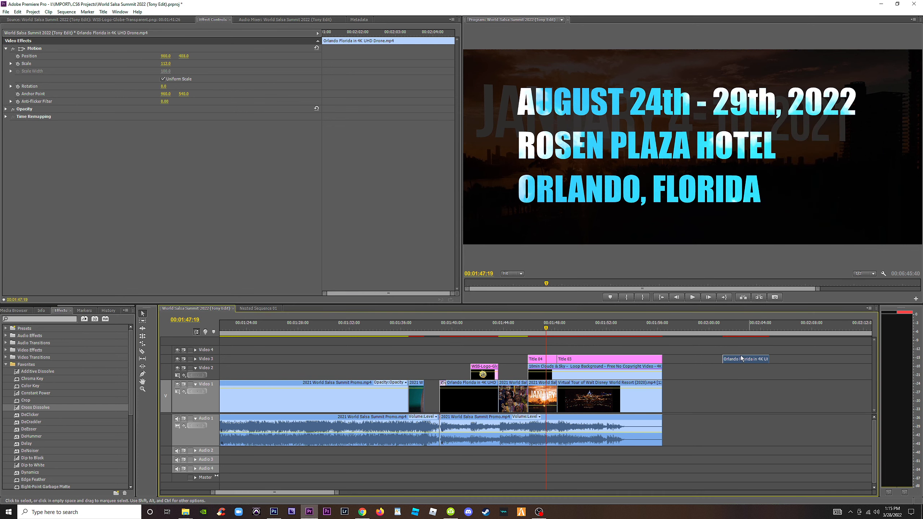
Place the Ferris wheel clip on Video 4 at the start of the date title and scrub through it.
drag(741, 358, 546, 350)
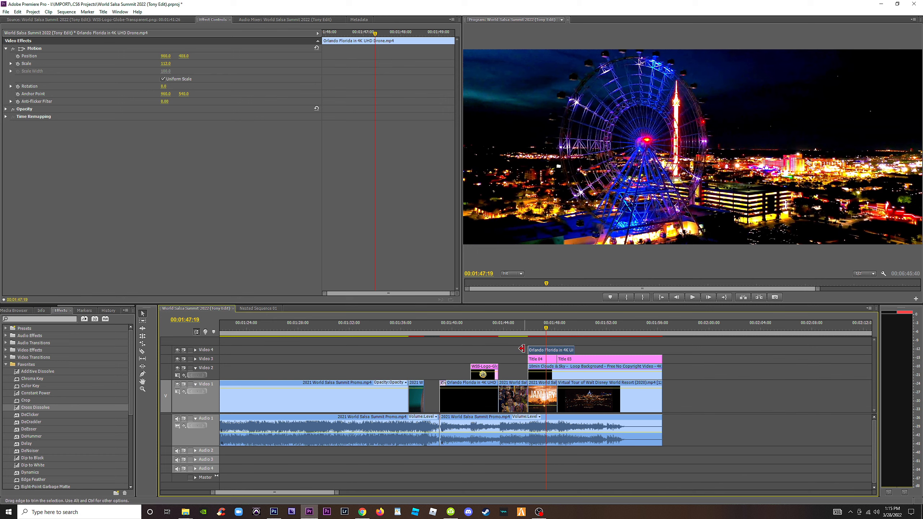
click(526, 348)
key(=)
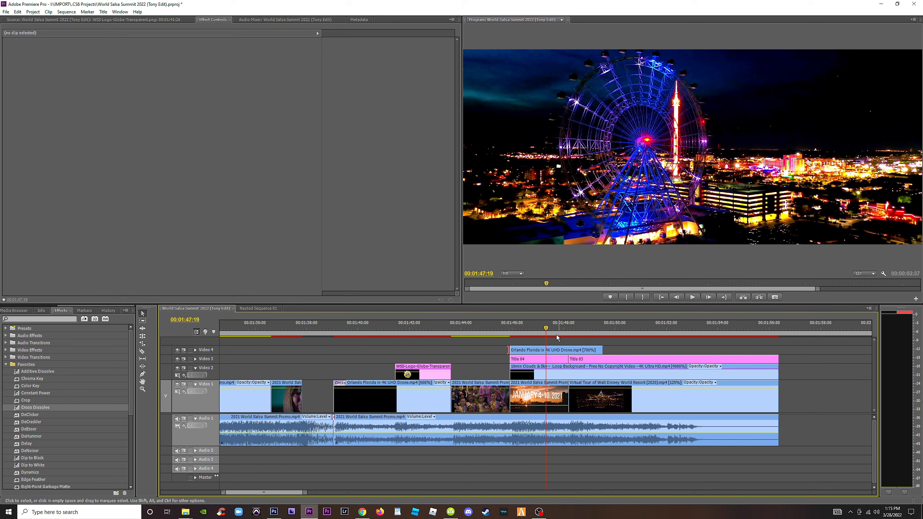
drag(548, 330, 595, 331)
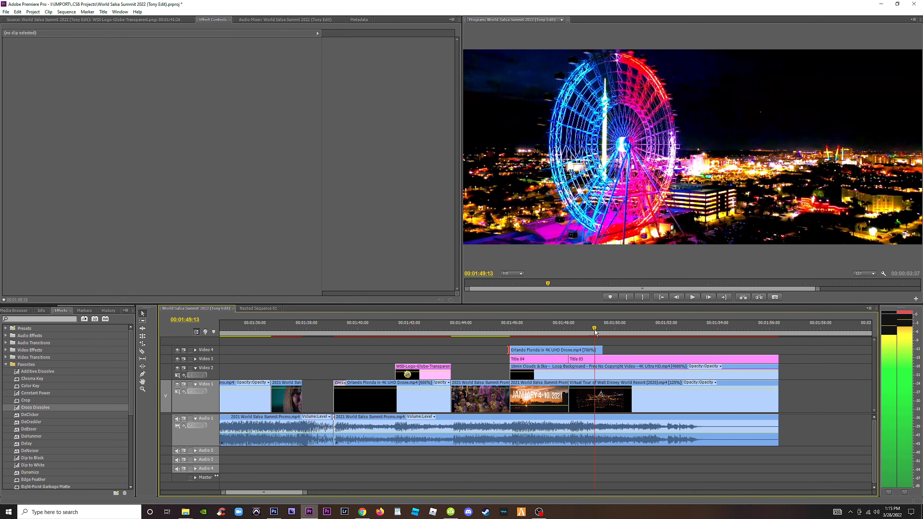
Try the Ferris wheel clip at 900% and then 1000% speed to match the date title's length.
right_click(577, 349)
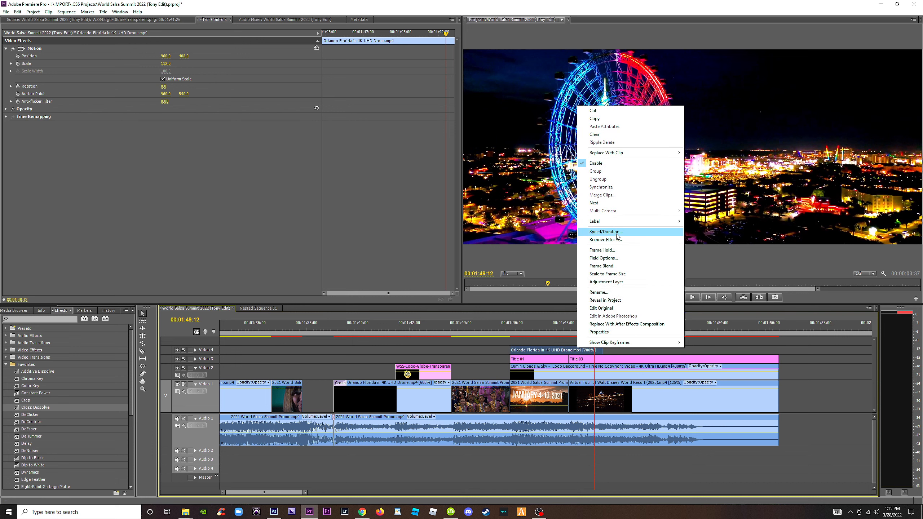
click(616, 233)
text(900)
key(Return)
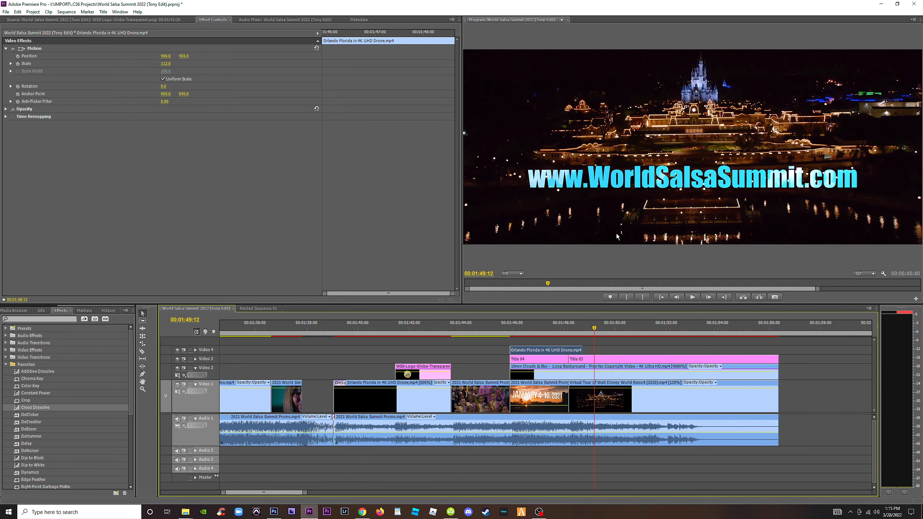
key(=)
right_click(439, 353)
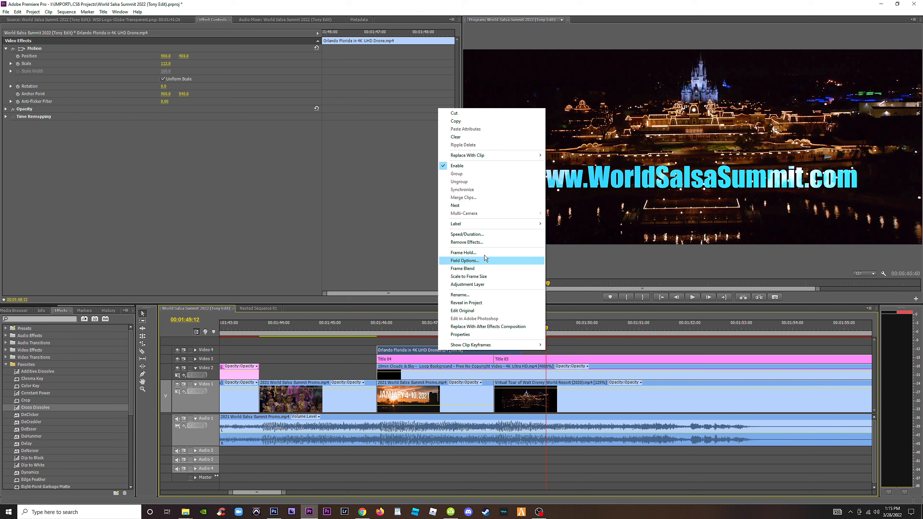
click(481, 236)
text(1000)
key(Return)
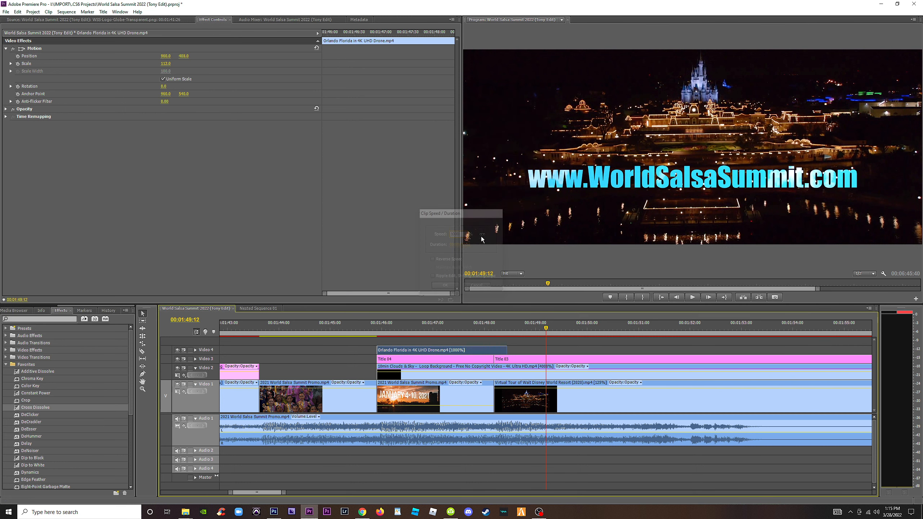
Shift the Ferris wheel clip slightly earlier and try a speed of 1200%.
drag(482, 350, 479, 350)
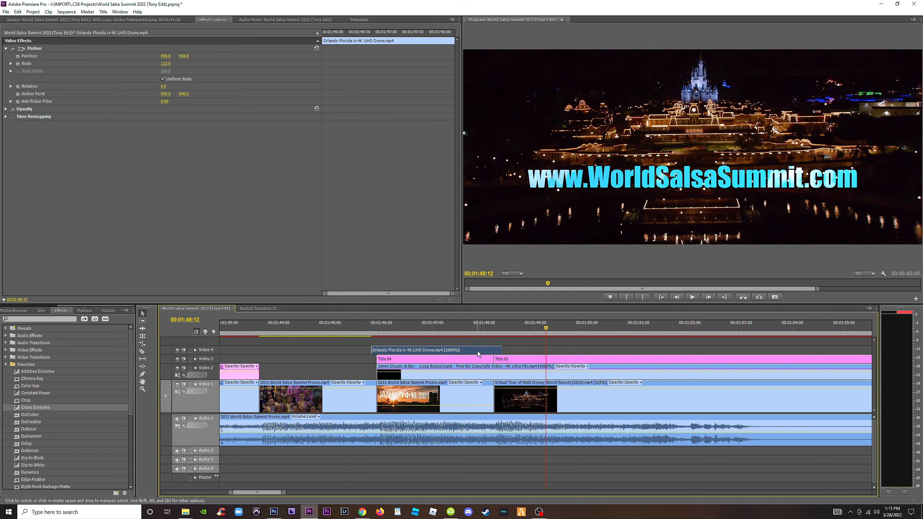
right_click(478, 351)
click(513, 235)
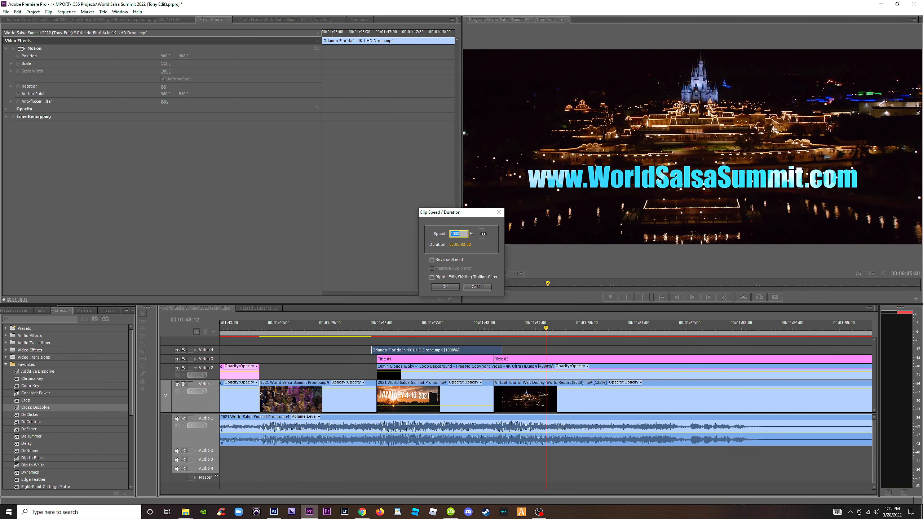
text(1200)
key(Return)
Align the Ferris wheel clip with the start of the date title and set its speed to 1100%.
drag(429, 350, 434, 350)
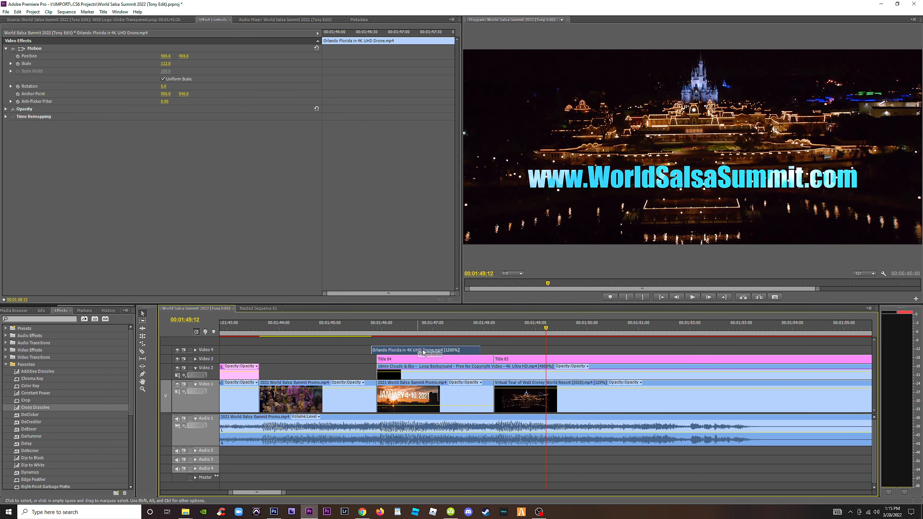
right_click(424, 351)
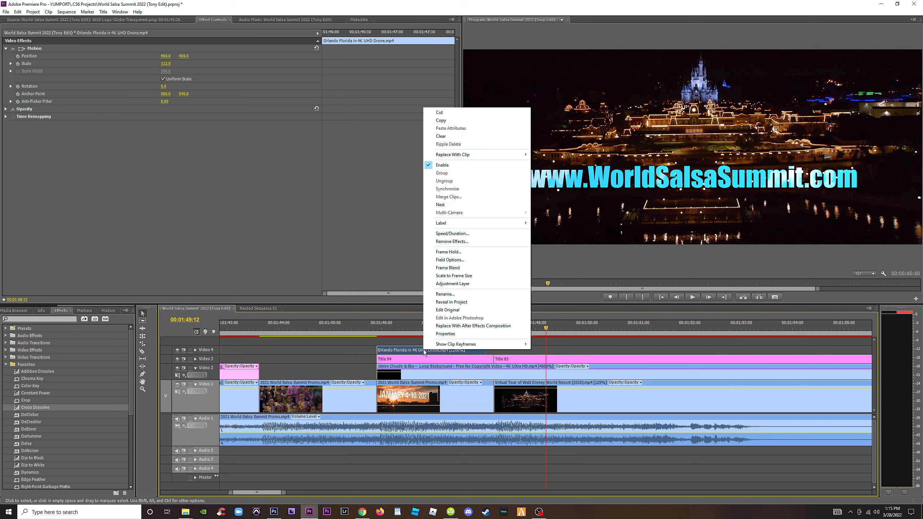
click(459, 233)
text(11)
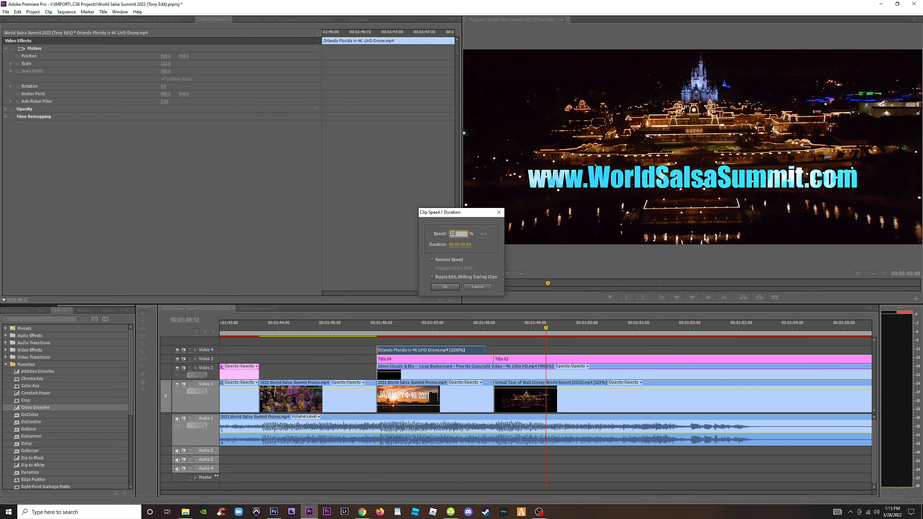
text(00)
key(Return)
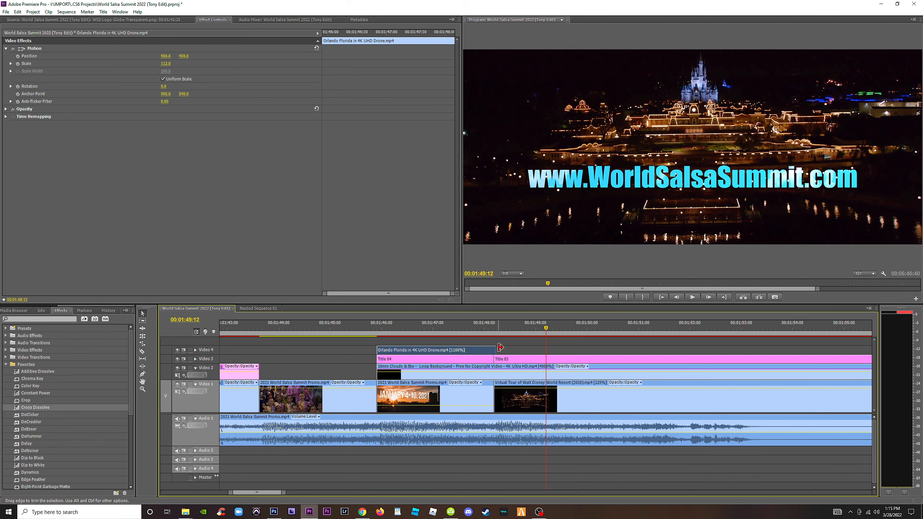
Trim the Ferris wheel clip to the date title's end and overwrite the January 4-10, 2021 shot on Video 1 with it.
drag(499, 348, 497, 348)
drag(426, 350, 430, 382)
drag(386, 323, 454, 335)
drag(471, 335, 448, 338)
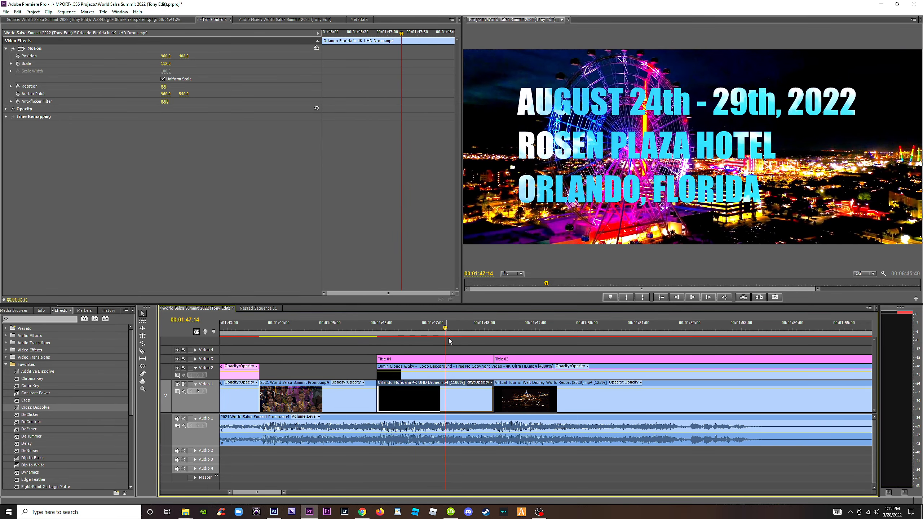
Play back the ending from the opening drone shot before the globe logo.
key(minus)
drag(373, 328, 351, 327)
key(space)
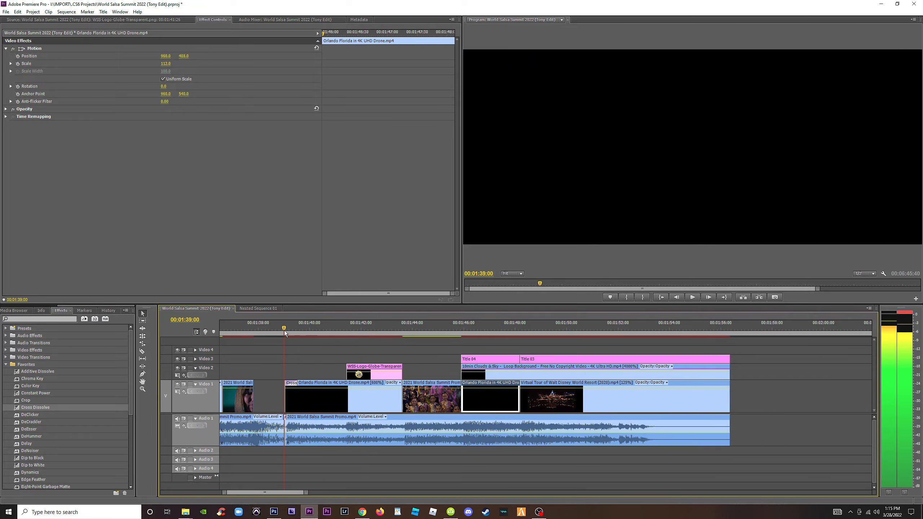
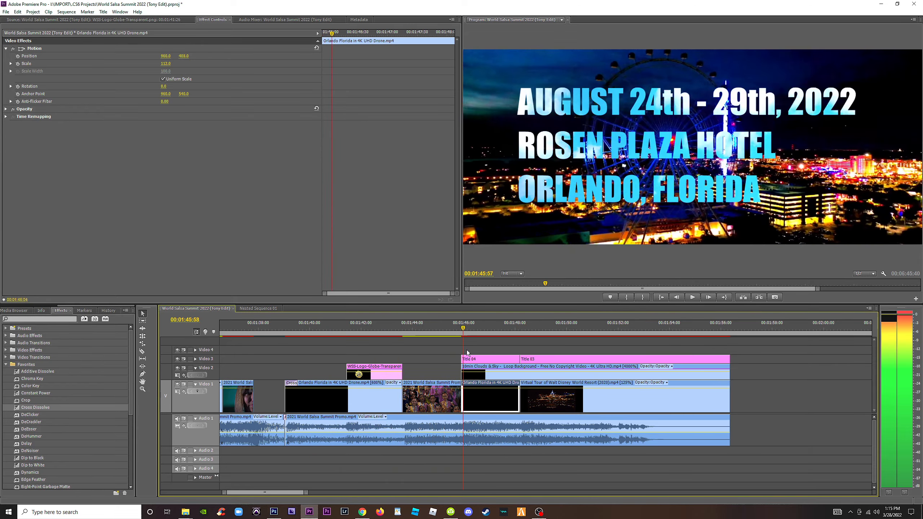
Move the spare Ferris wheel drone clip far along Video 2 closer to the other spare Orlando clips.
key(space)
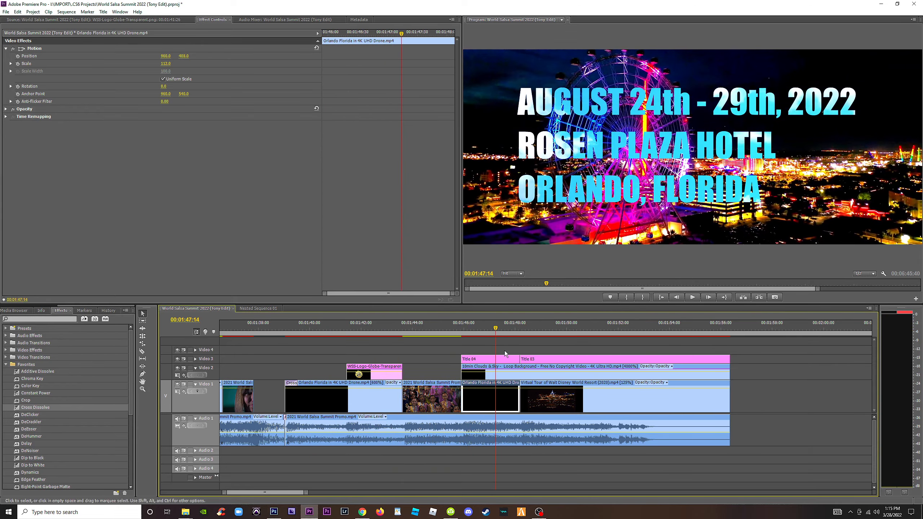
key(minus)
key(minus)
key(minus)
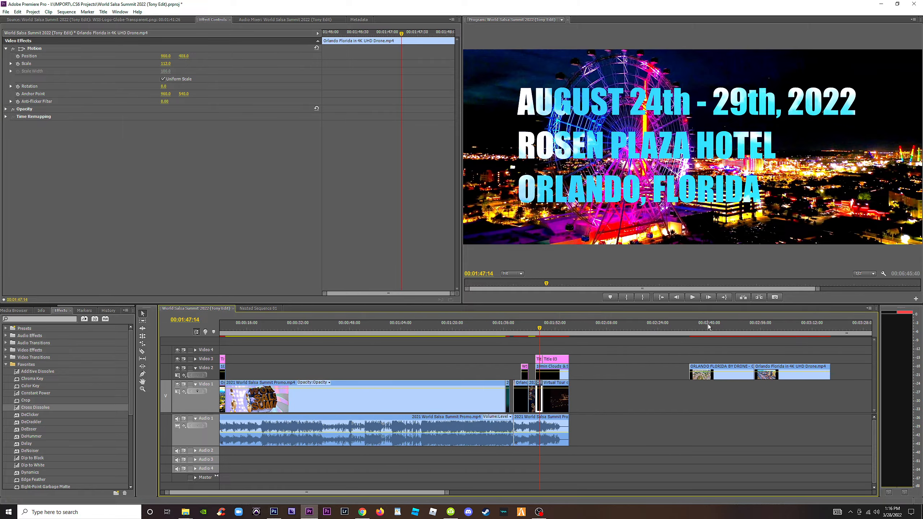
drag(703, 327, 815, 327)
key(minus)
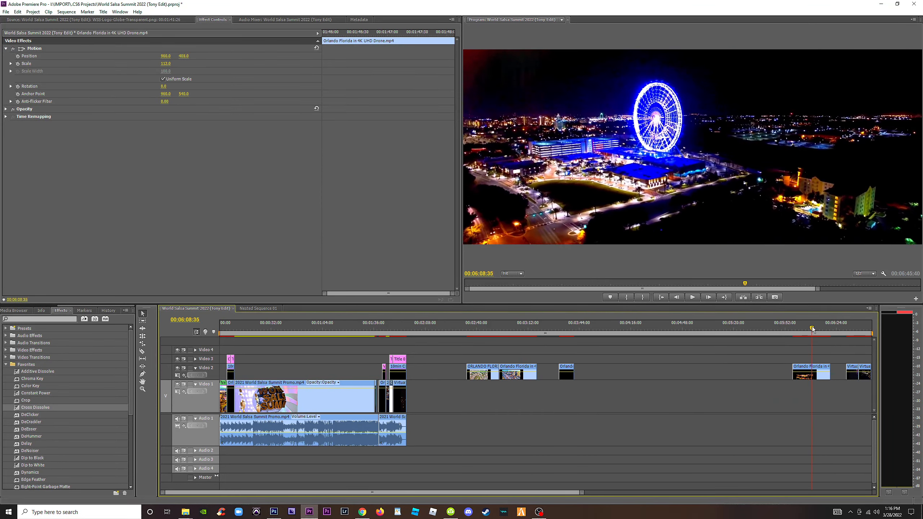
drag(818, 378, 614, 379)
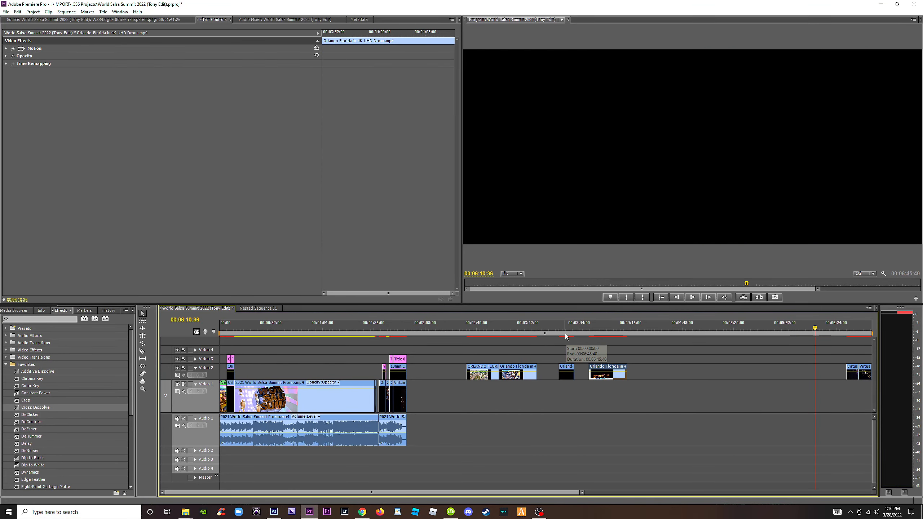
Move the spare Walt Disney World tour clips from Video 2 onto Video 3 just after the promo's ending.
click(568, 332)
key(minus)
drag(514, 323, 539, 340)
drag(535, 379, 338, 352)
drag(535, 332, 543, 333)
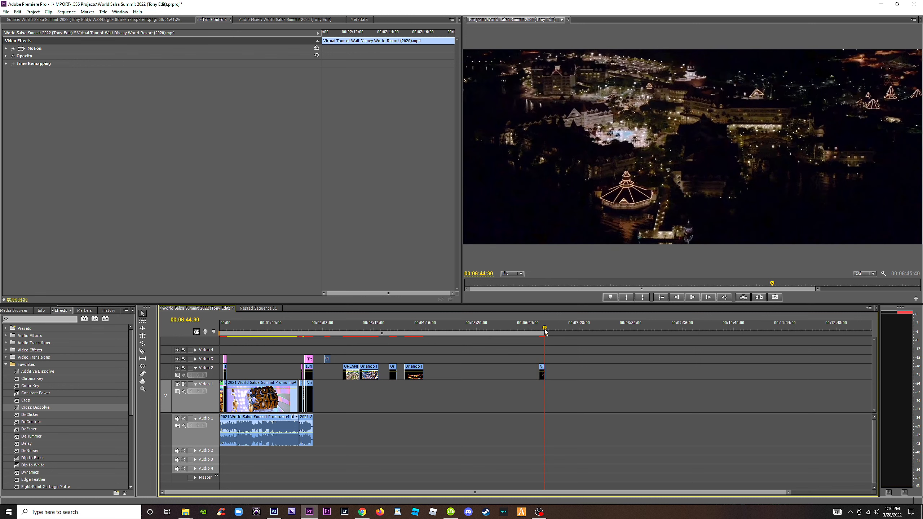
drag(465, 356, 332, 356)
Place the Epcot sphere clip on Video 4 at the start of the date title and speed it up.
click(327, 332)
key(equal)
key(equal)
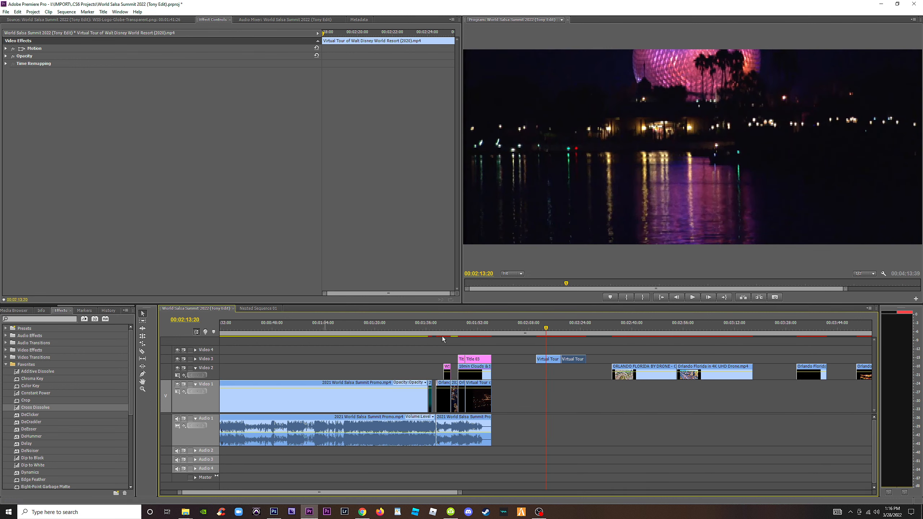
key(equal)
drag(555, 358, 400, 334)
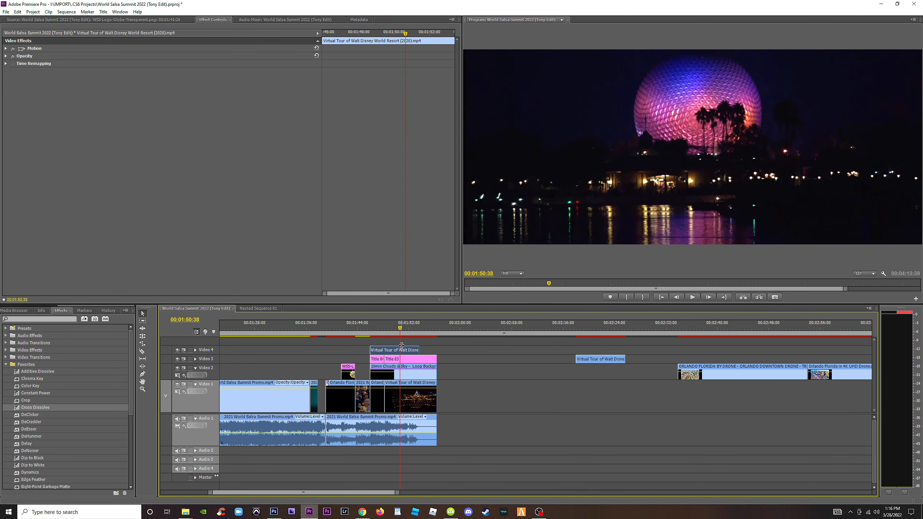
right_click(414, 350)
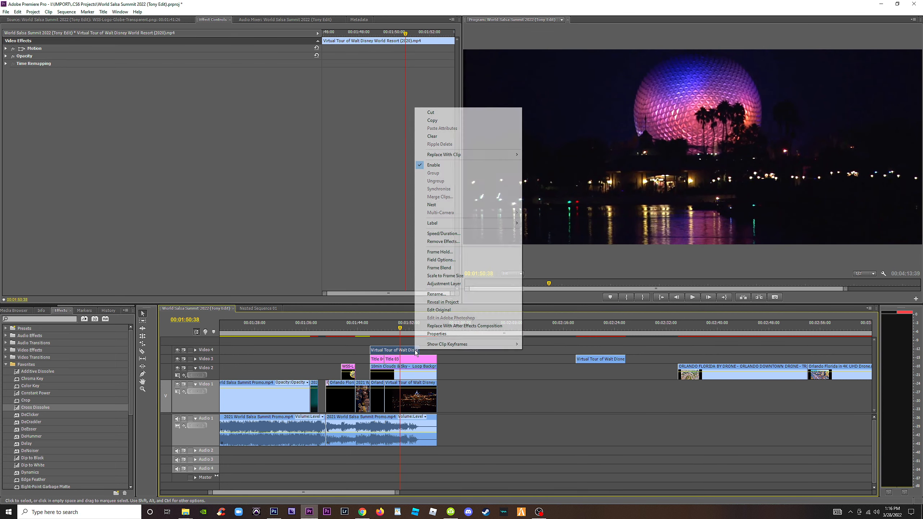
click(468, 236)
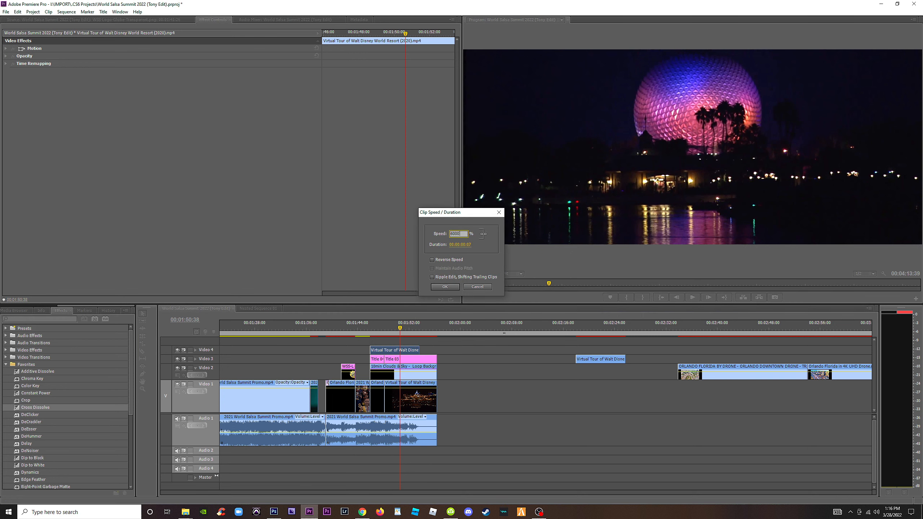
key(Return)
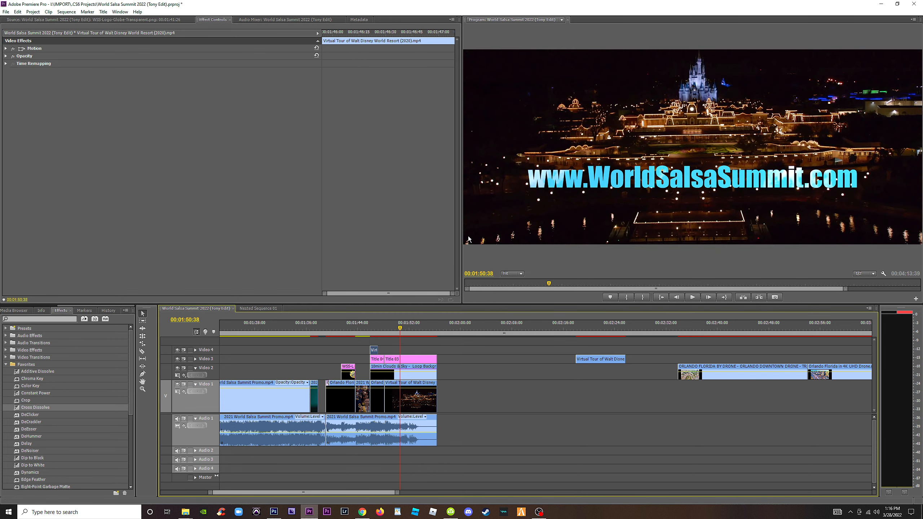
Overwrite the Ferris wheel shot under the date title on Video 1 with the Epcot clip and delete the leftover piece.
key(=)
key(=)
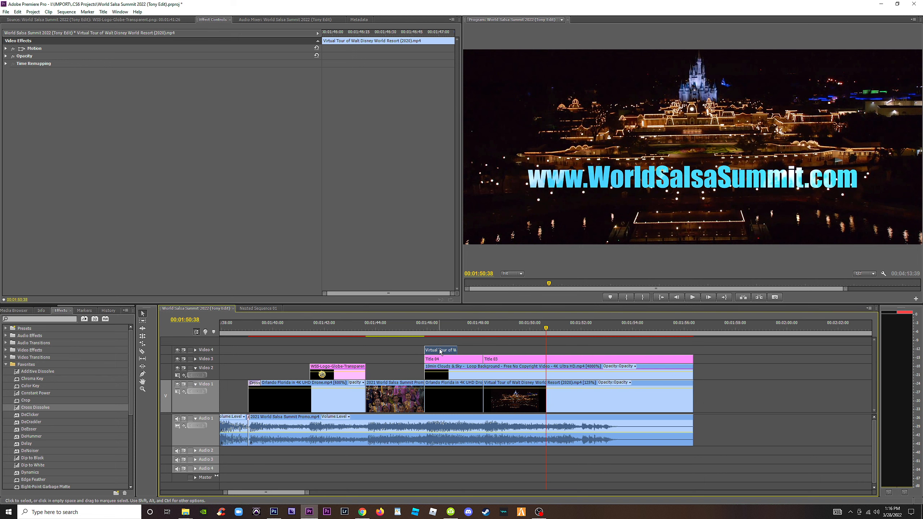
drag(440, 351, 440, 395)
click(442, 327)
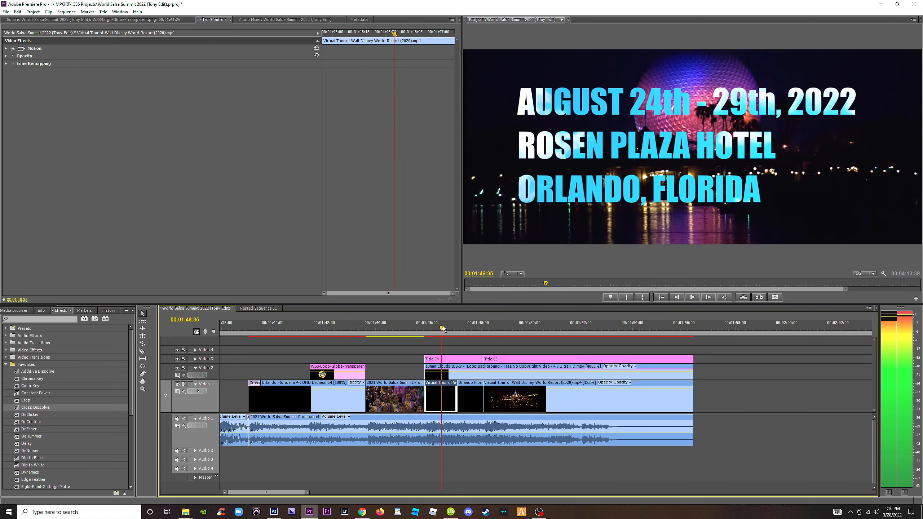
mouse_move(443, 327)
mouse_down()
mouse_move(453, 327)
mouse_move(428, 332)
mouse_move(445, 334)
mouse_up()
click(472, 401)
key(Delete)
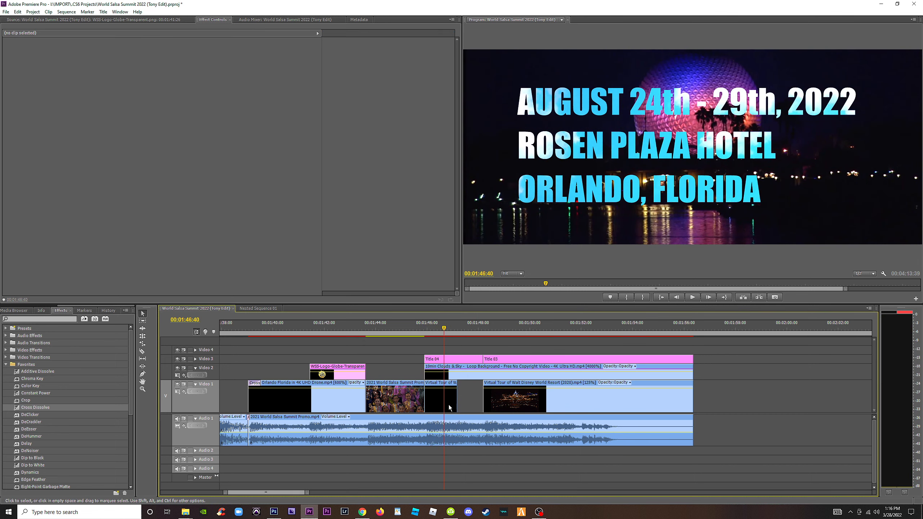
Set the Epcot clip's speed to 300% to fill the gap before the castle shot.
right_click(449, 404)
click(477, 290)
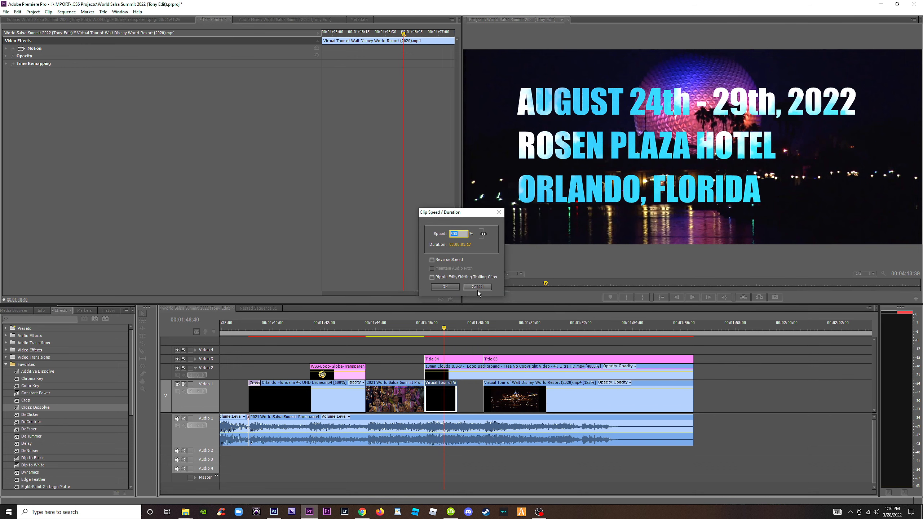
text(300)
key(Return)
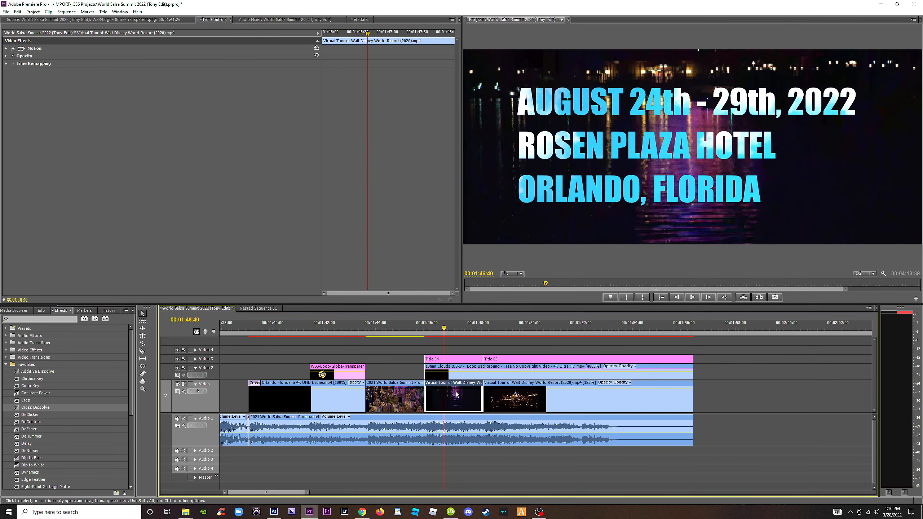
Play back the ending to check the Epcot shot against the date title, globe logo and crowd shots.
click(416, 330)
key(space)
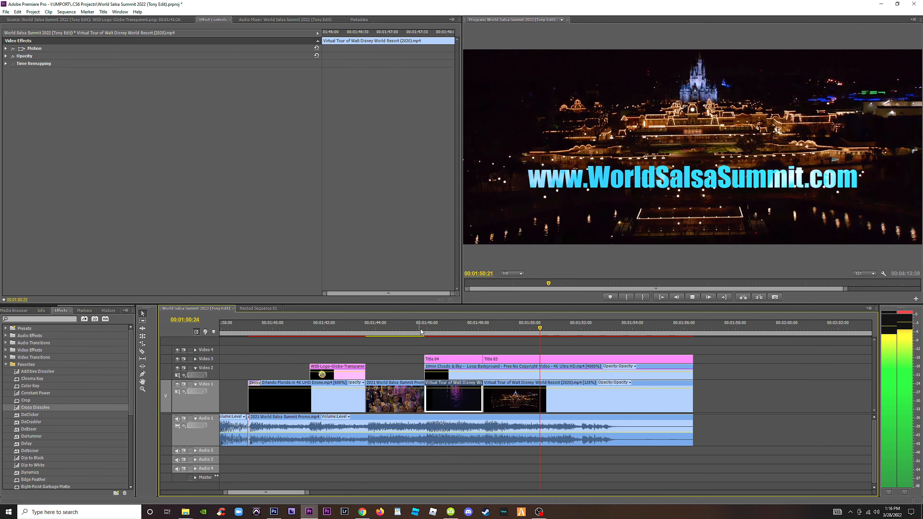
key(space)
mouse_move(449, 330)
mouse_down()
mouse_move(439, 329)
mouse_move(449, 327)
mouse_up()
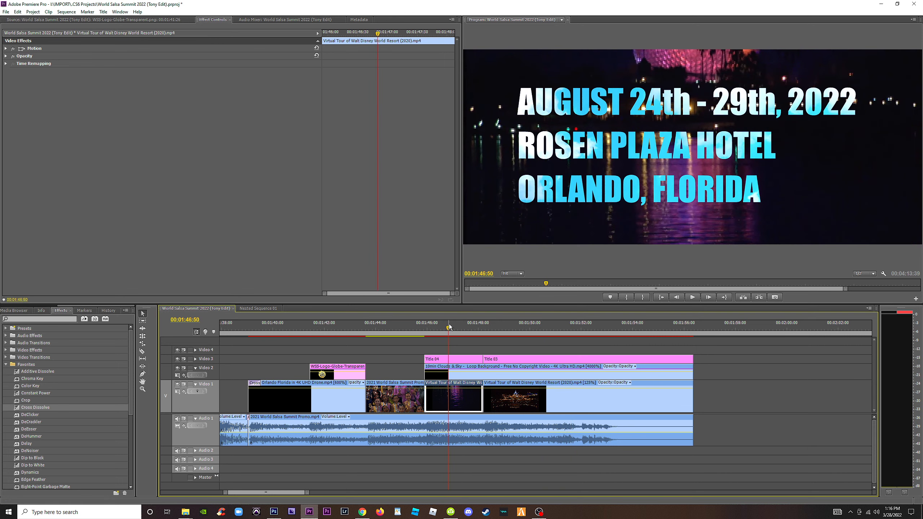
key(space)
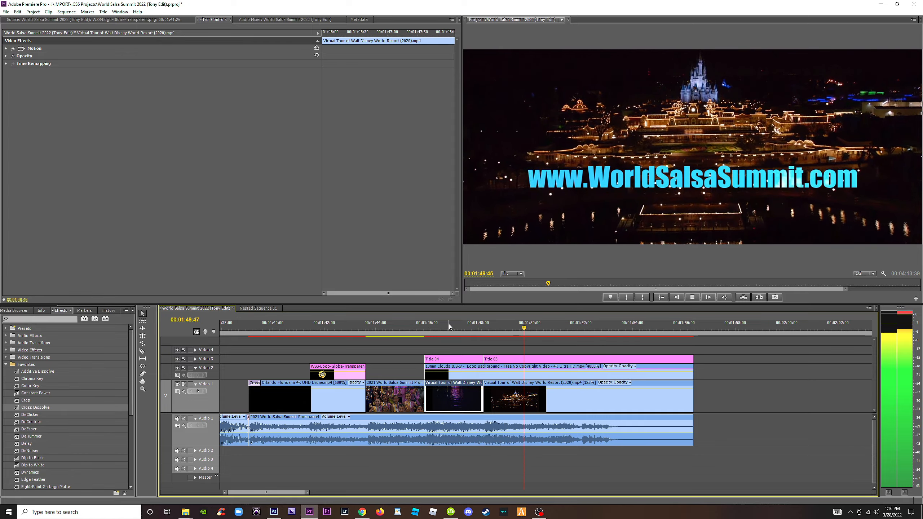
click(331, 329)
key(space)
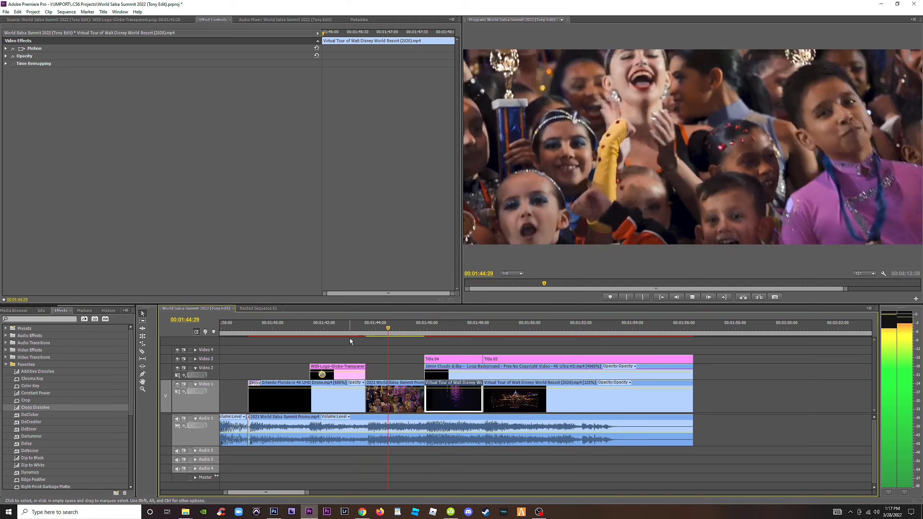
key(minus)
click(374, 328)
key(space)
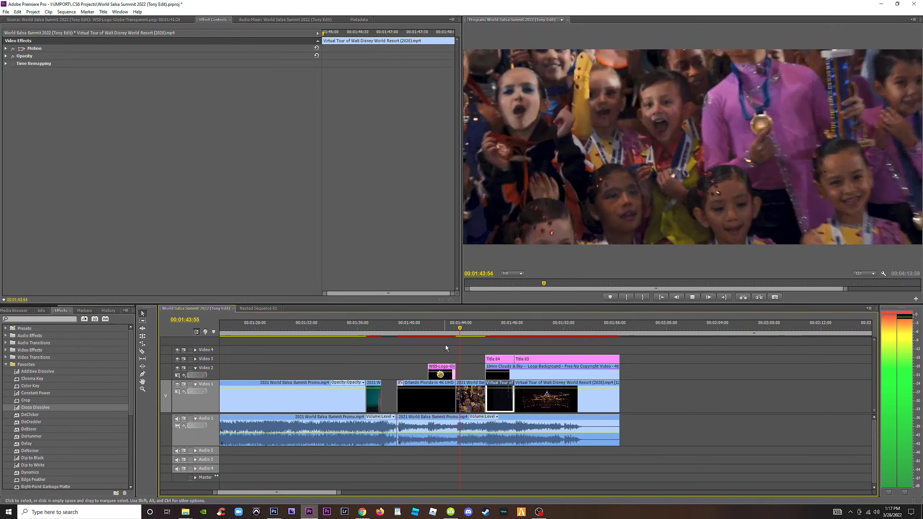
key(space)
key(equal)
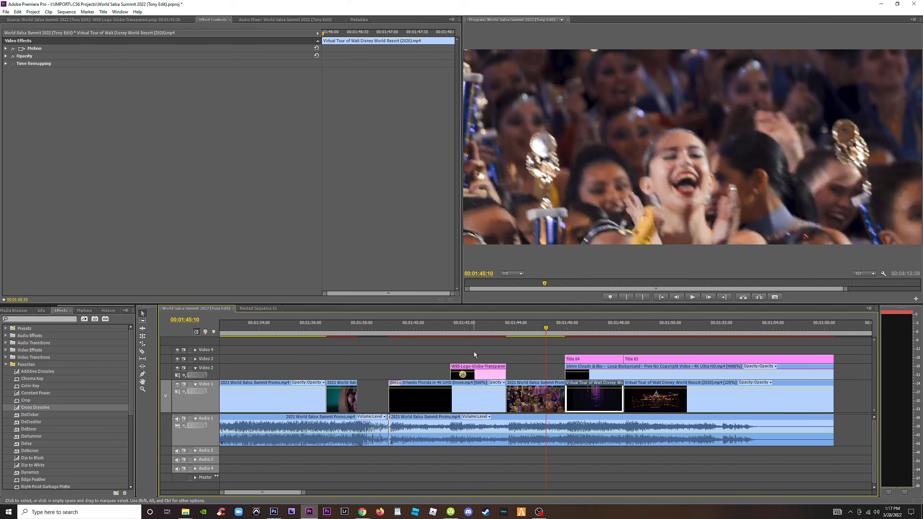
Copy the date title above the opening Orlando drone shot on Video 3, match its length to that shot, and delete the original title.
click(578, 332)
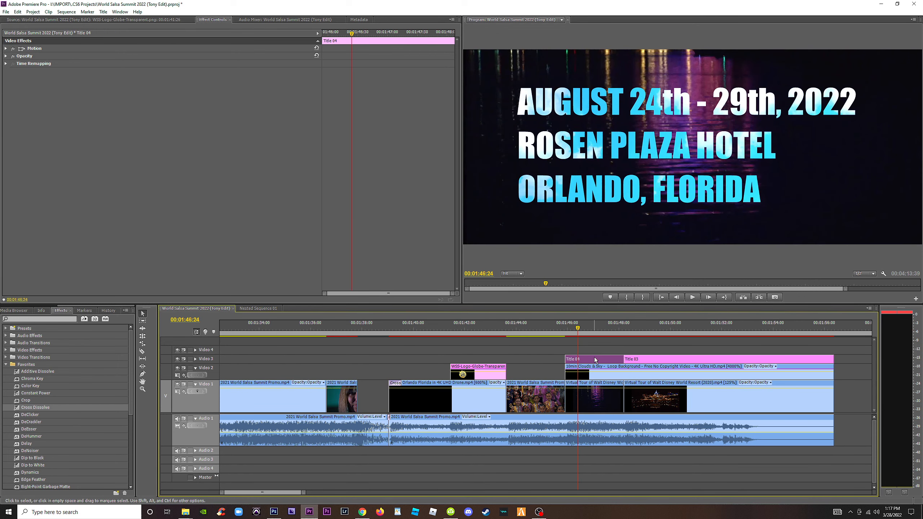
drag(598, 360, 505, 358)
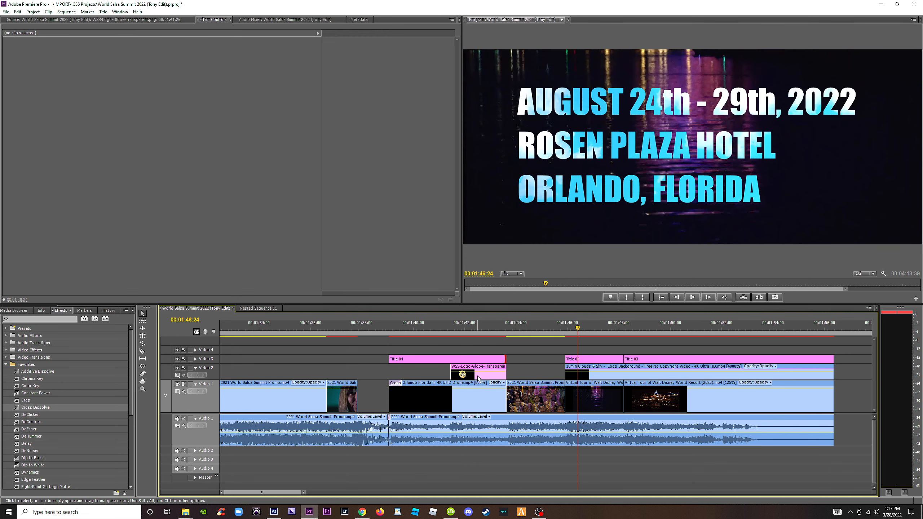
click(578, 361)
key(Delete)
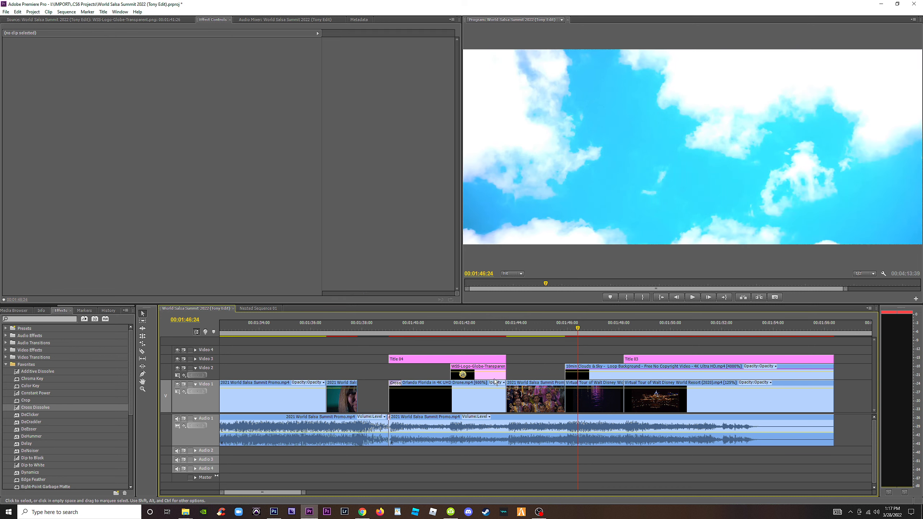
Move the globe logo on Video 2 over the Epcot shot and extend it to the start of the website title.
drag(464, 378, 593, 370)
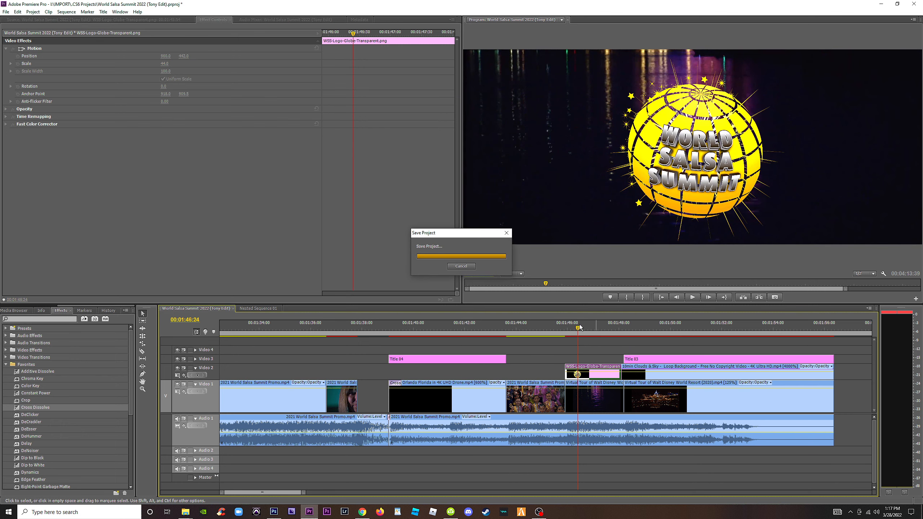
drag(578, 329, 601, 328)
key(equal)
key(equal)
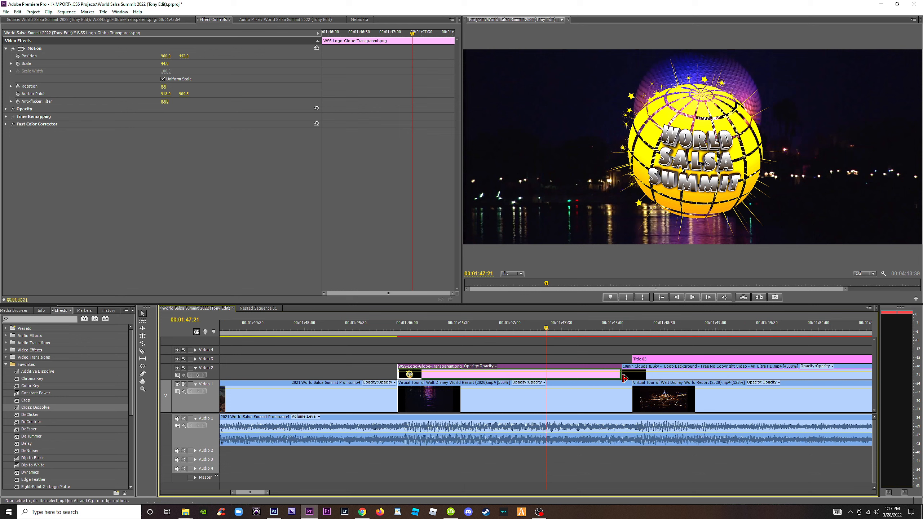
mouse_move(627, 375)
mouse_down()
mouse_move(636, 375)
mouse_move(617, 374)
mouse_move(627, 374)
mouse_up()
drag(573, 329, 579, 330)
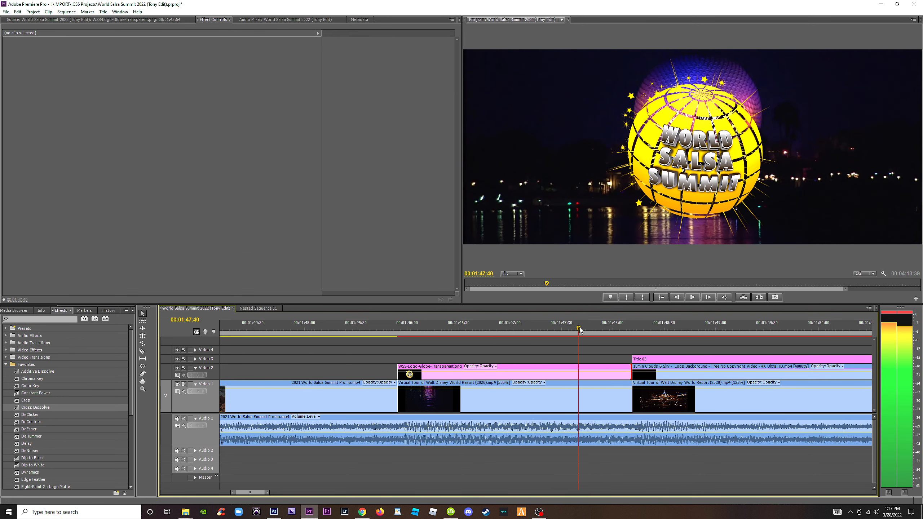
Move the globe logo up over the Epcot sphere and scale it down slightly.
click(574, 375)
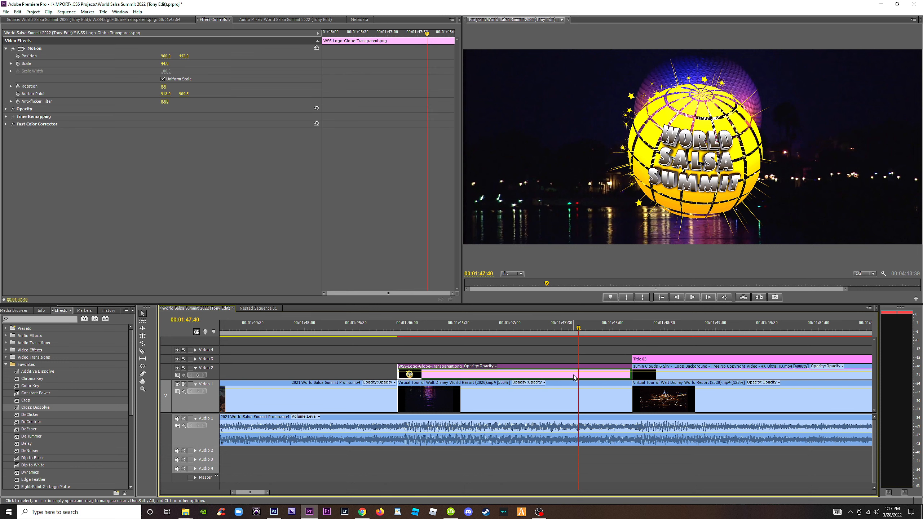
click(35, 48)
drag(658, 170, 662, 139)
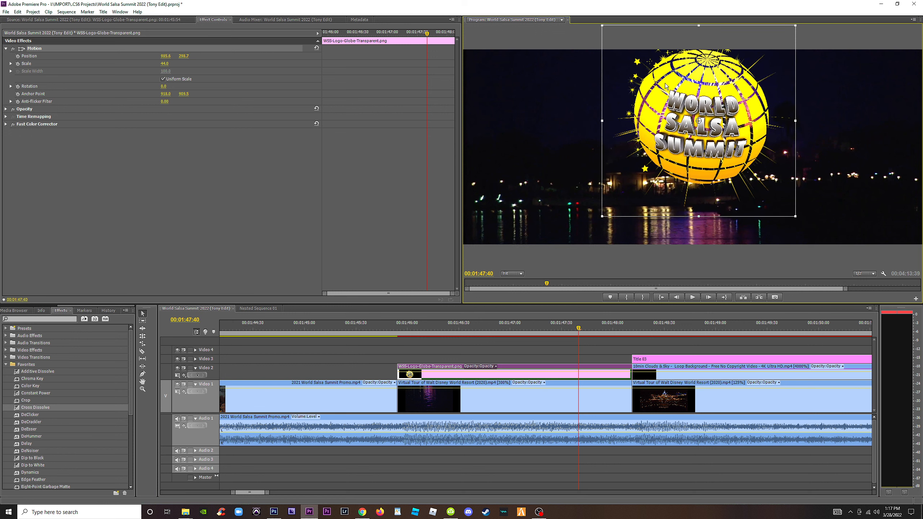
drag(794, 27, 786, 35)
drag(755, 96, 754, 92)
drag(783, 32, 785, 30)
Set the Epcot clip's scale to 105 and shift the shot lower in the frame.
click(509, 398)
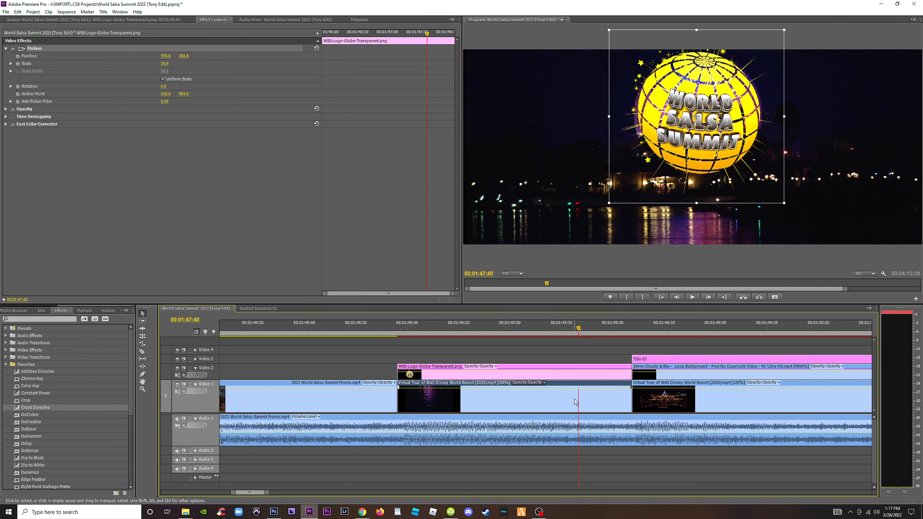
click(6, 49)
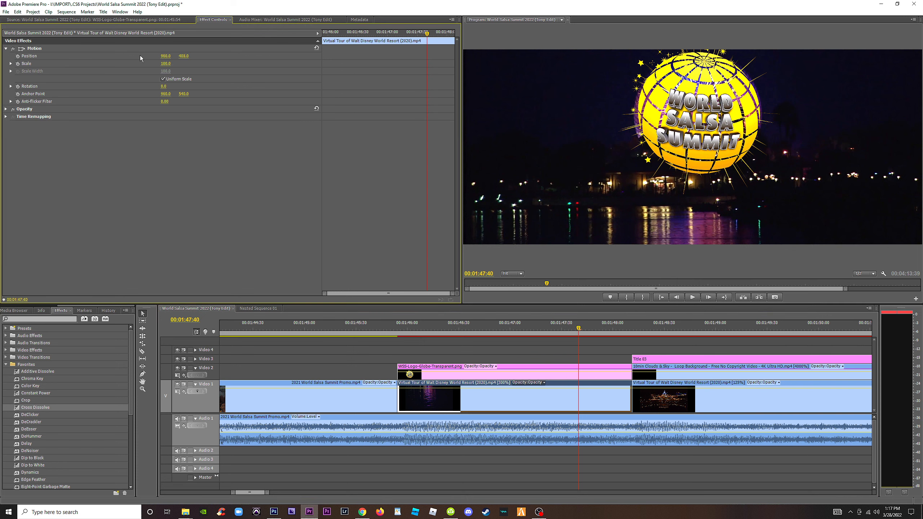
drag(164, 63, 167, 64)
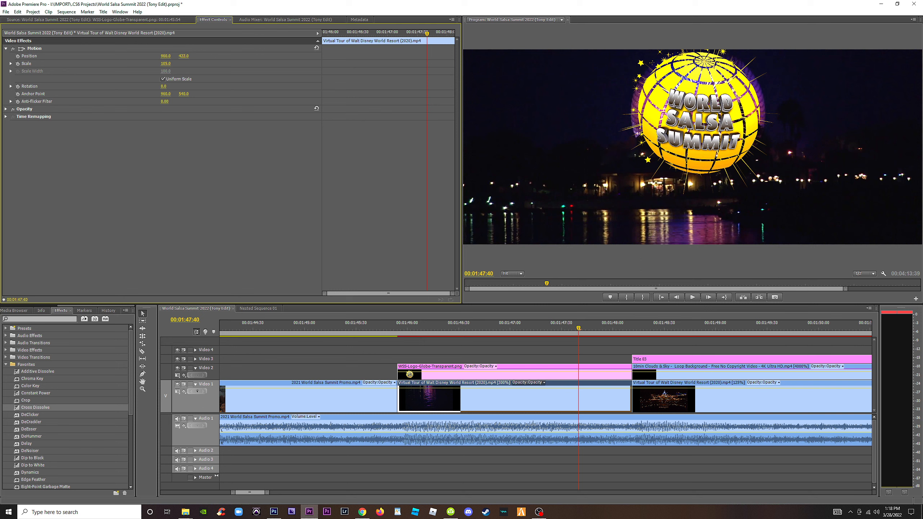
drag(184, 56, 186, 56)
Lower the globe logo over the Epcot sphere, set its scale to 44, and play back the shot.
click(535, 374)
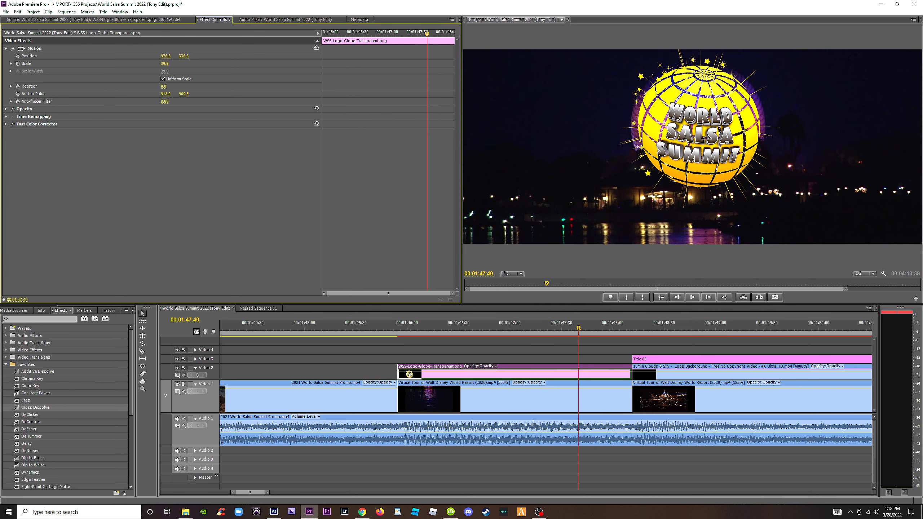
drag(164, 63, 165, 64)
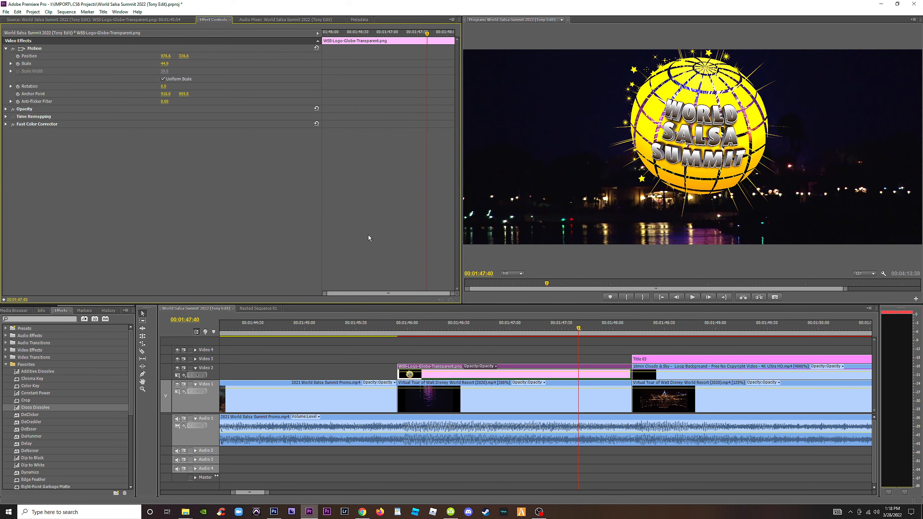
drag(583, 330, 385, 322)
key(space)
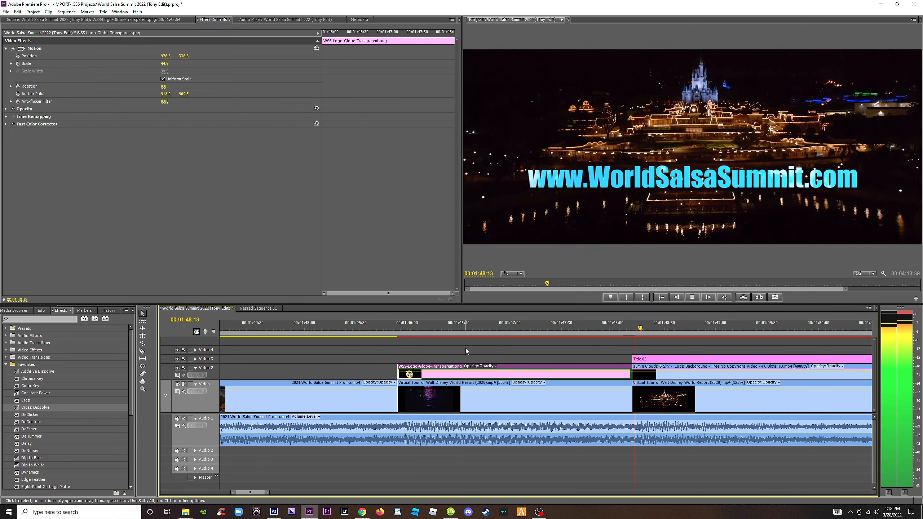
Play back the ending from the date title and move the globe logo clip up to Video 3.
key(minus)
key(minus)
key(minus)
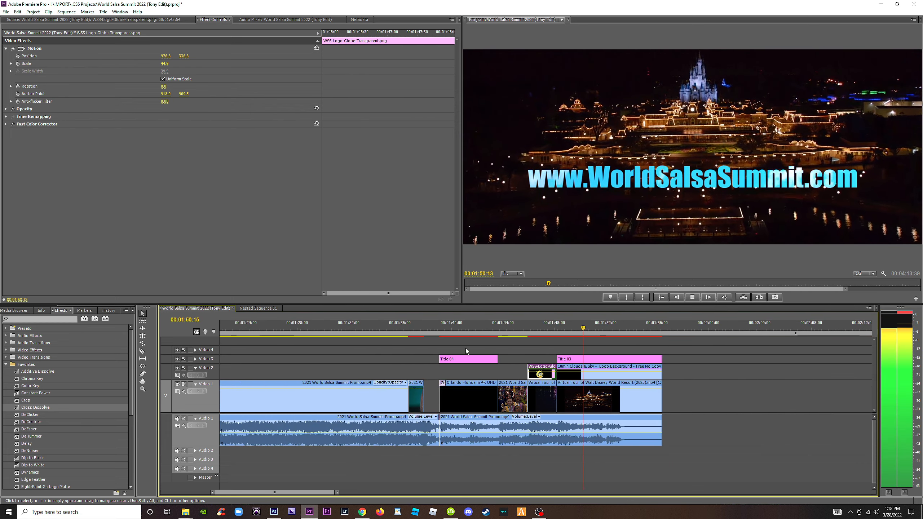
click(434, 323)
key(space)
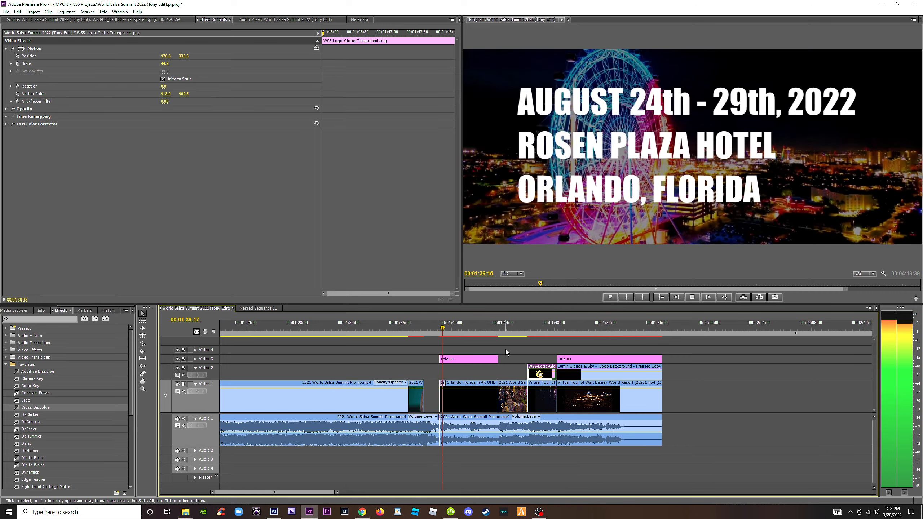
key(space)
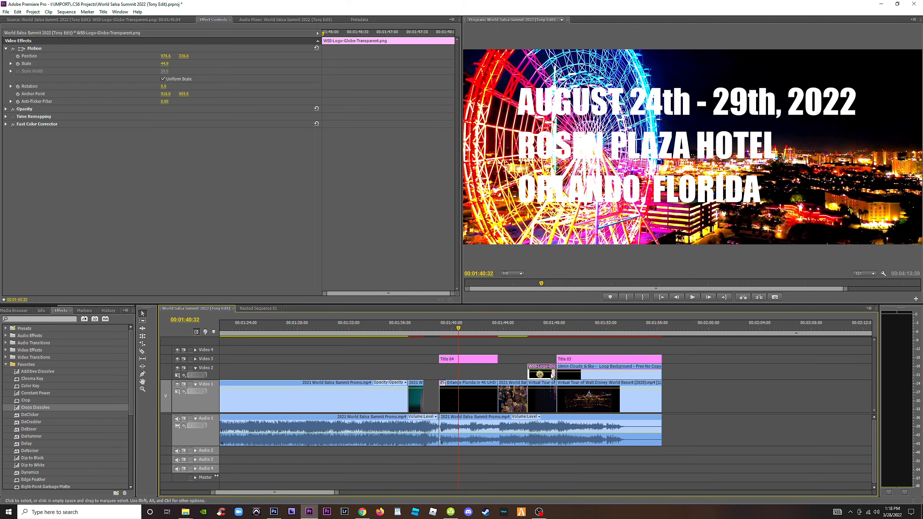
drag(545, 369, 545, 359)
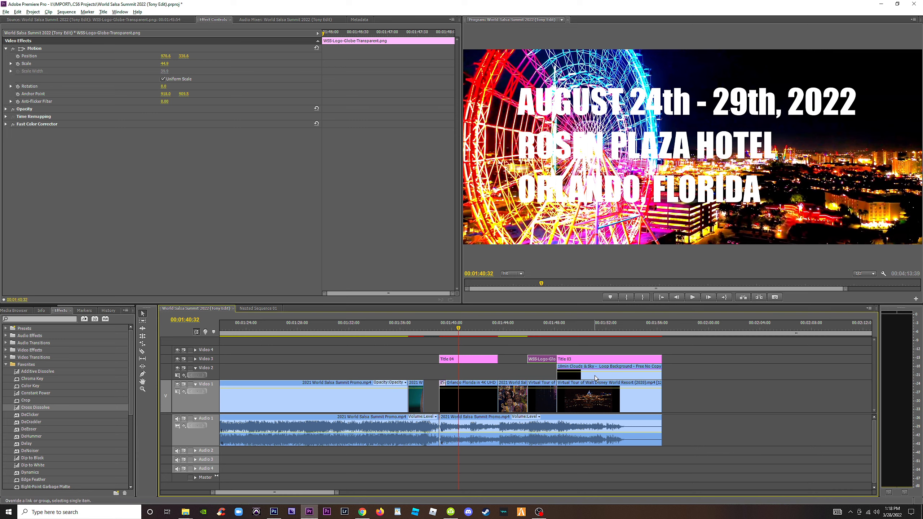
Duplicate the clouds background clip onto Video 2 beneath the date title and trim both ends to match the title.
drag(595, 378, 411, 371)
mouse_move(517, 372)
mouse_down()
mouse_move(483, 379)
mouse_move(513, 373)
mouse_move(499, 372)
mouse_up()
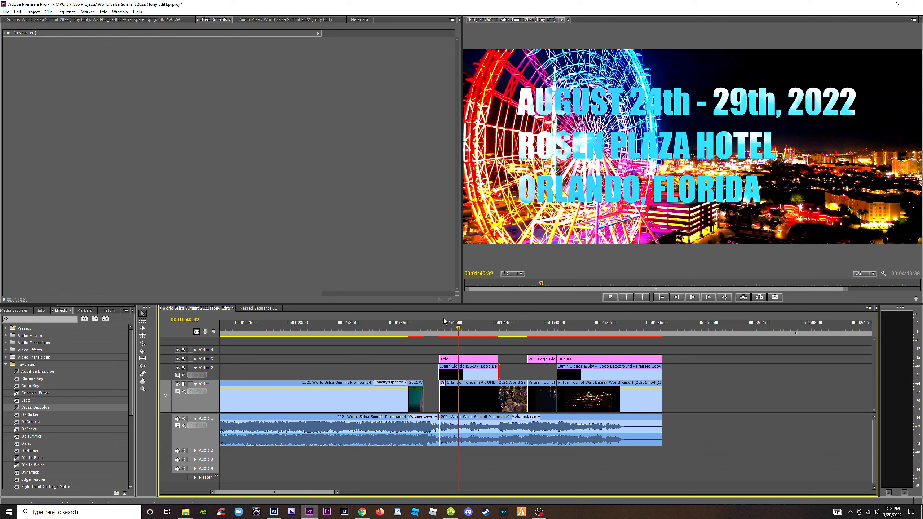
drag(443, 318, 438, 333)
key(=)
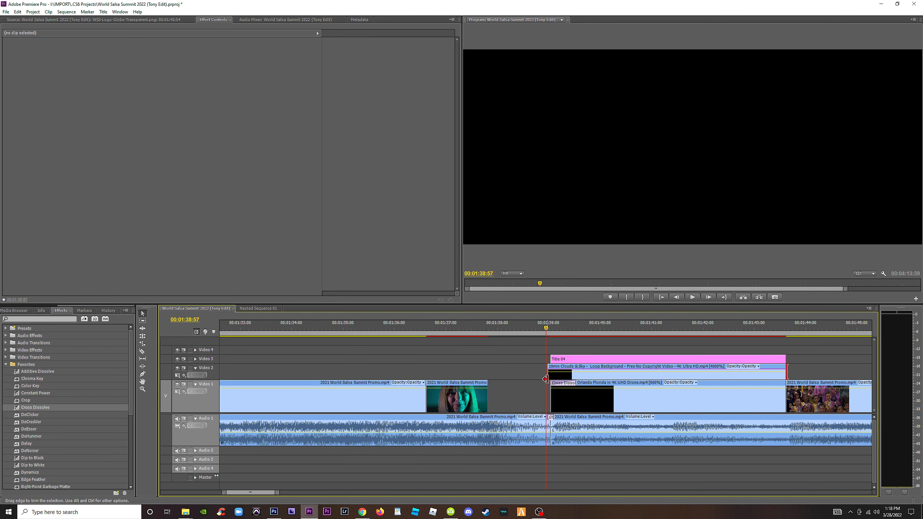
drag(552, 378, 552, 379)
key(space)
Delete the Cross Dissolve at the start of the Orlando drone clip and play back the date title section.
key(space)
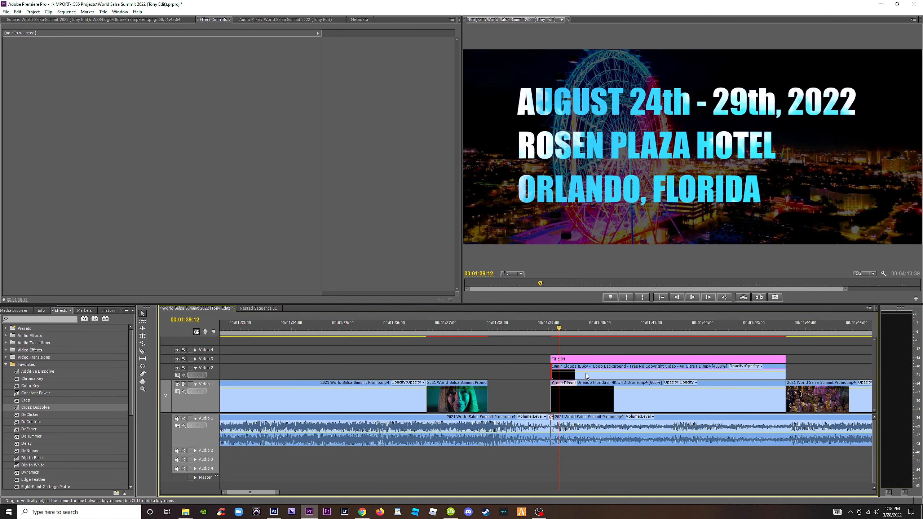
click(541, 329)
key(space)
key(space)
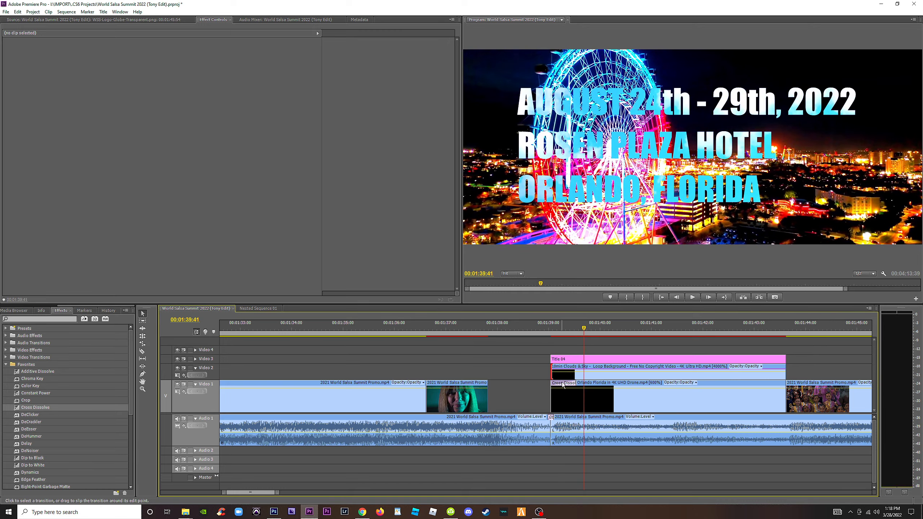
click(562, 383)
key(Delete)
click(537, 326)
key(space)
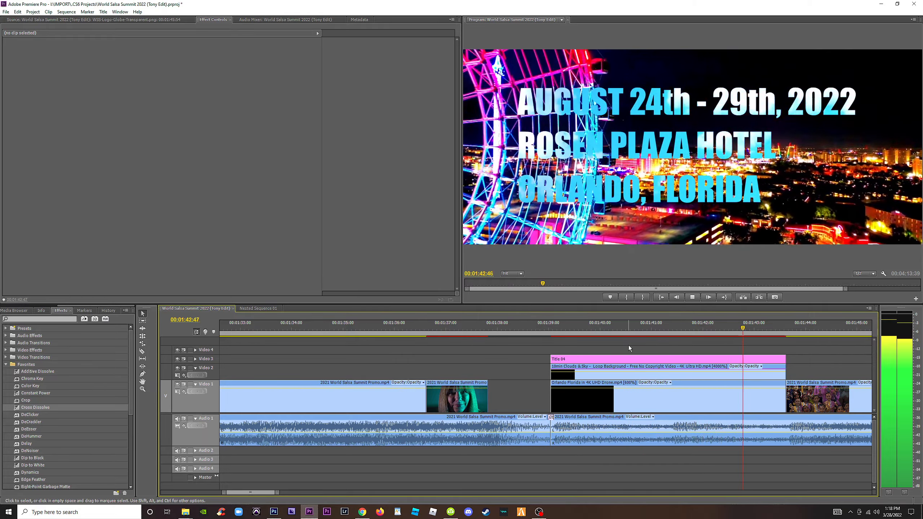
key(space)
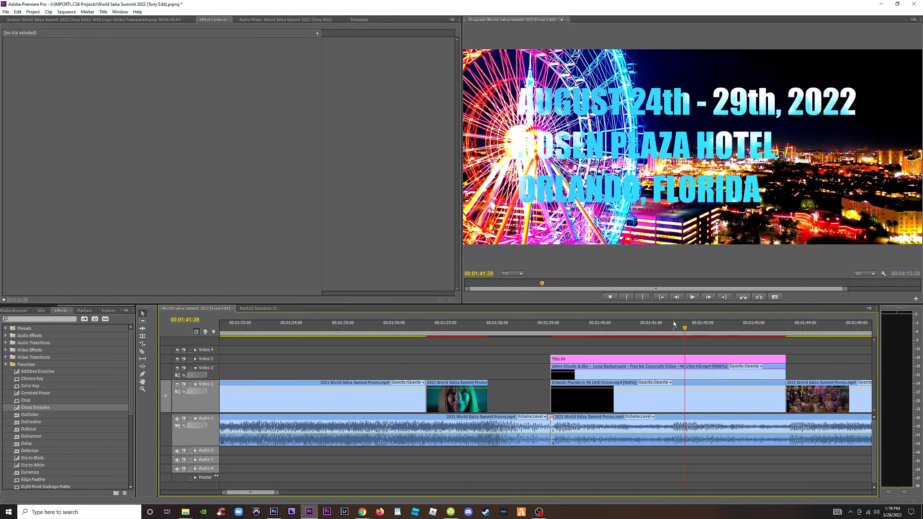
Open the date title for editing and right-align all three lines of its text.
click(638, 324)
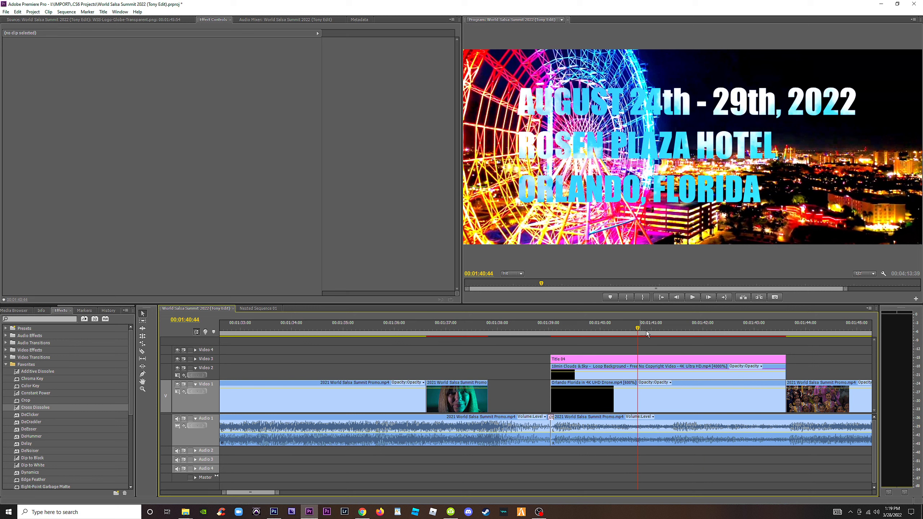
double_click(653, 361)
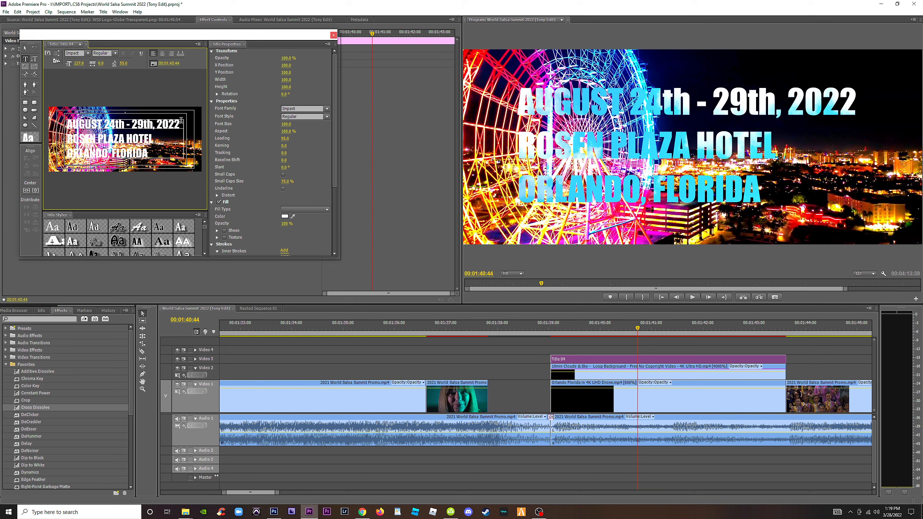
key(ctrl+a)
click(153, 153)
drag(160, 156, 121, 76)
click(171, 54)
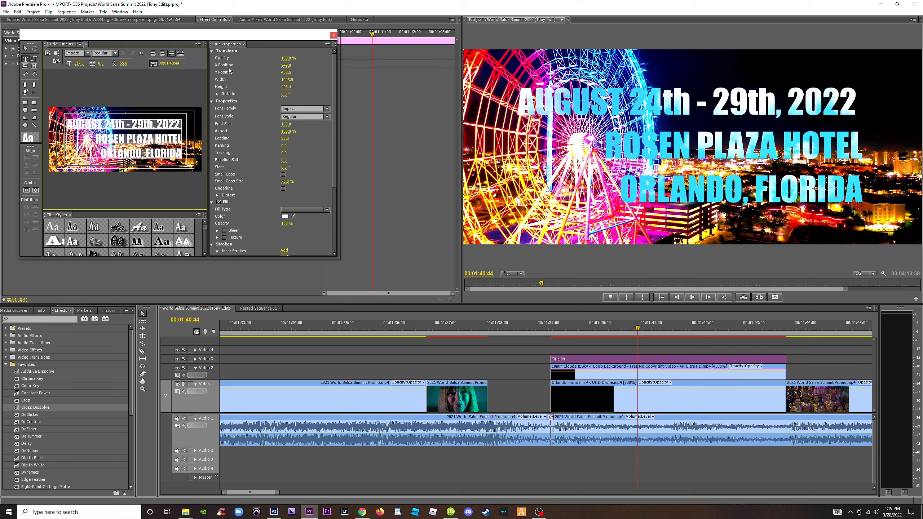
Center-align the date title's text over an earlier frame of the drone shot.
drag(636, 323, 609, 333)
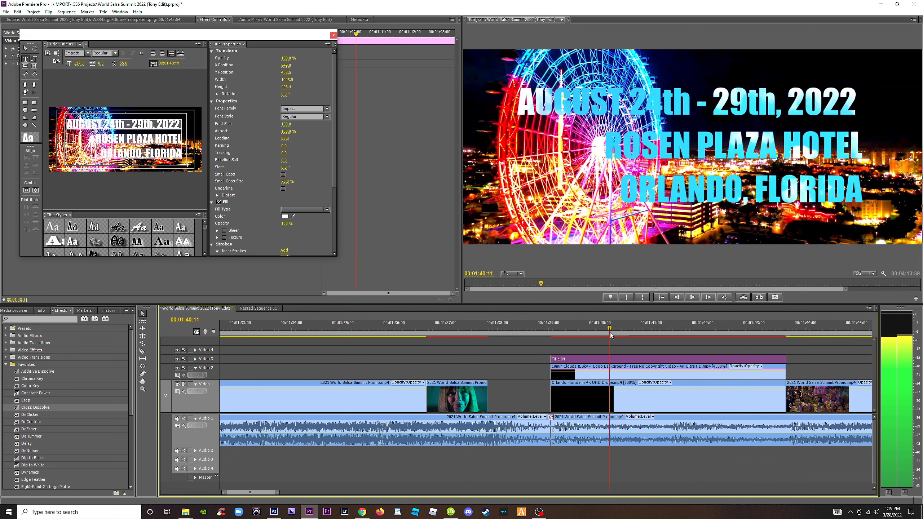
click(68, 128)
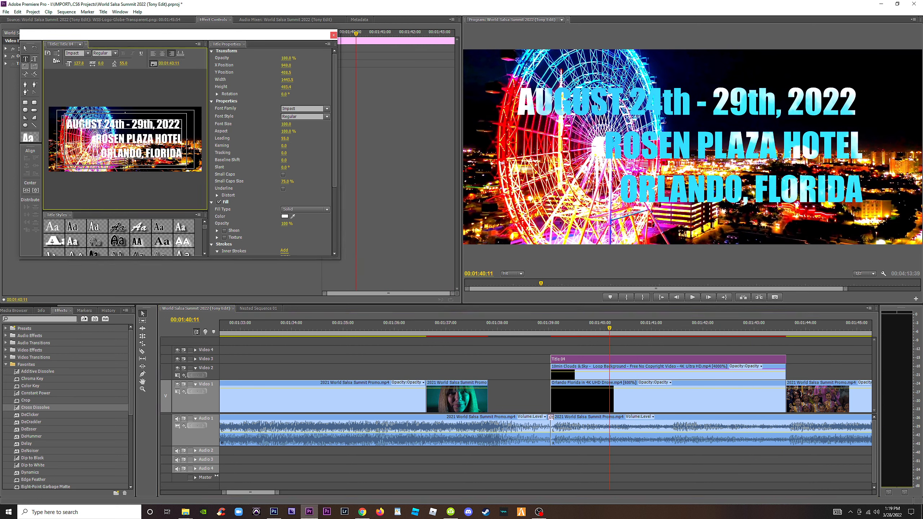
click(165, 54)
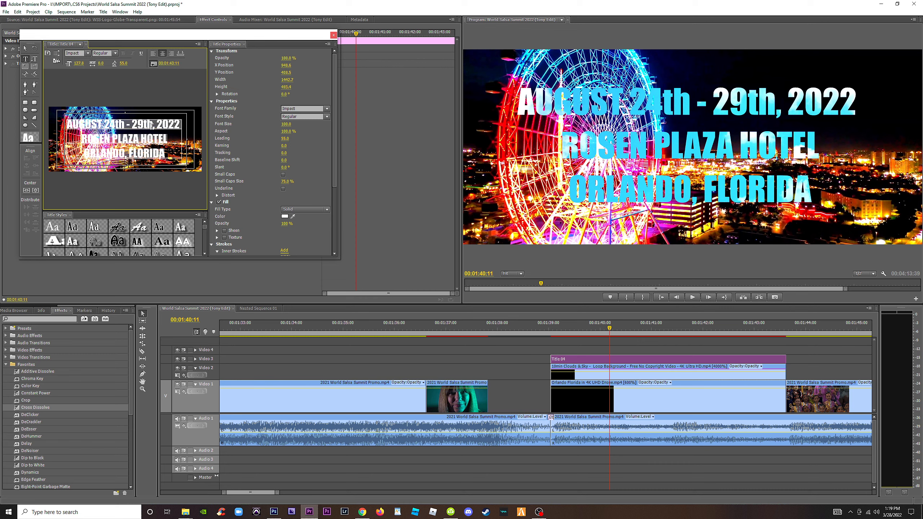
Shorten the title's date line to "AUG 24 - 29, 2022".
key(BackSpace)
key(BackSpace)
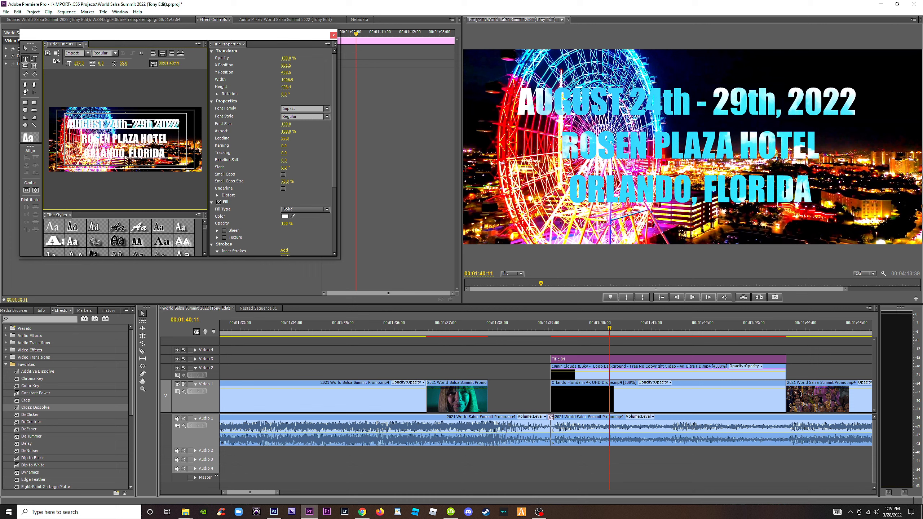
click(641, 344)
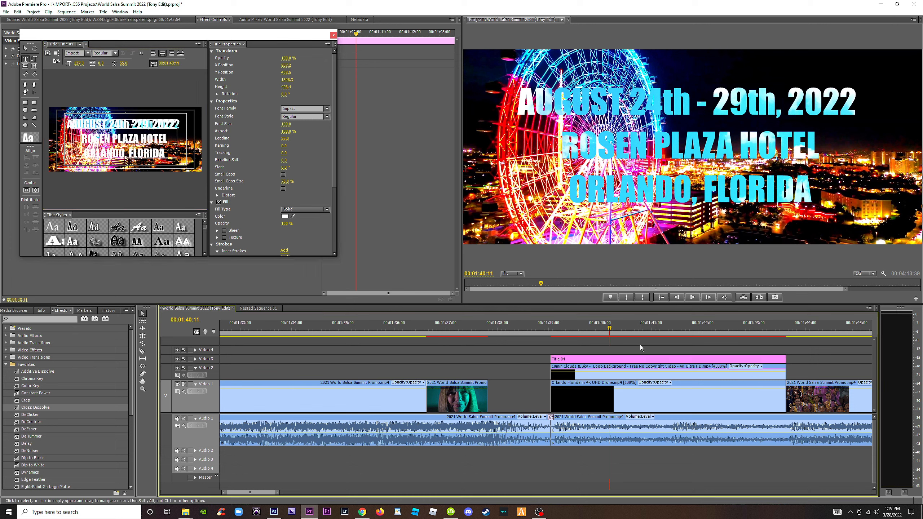
click(637, 359)
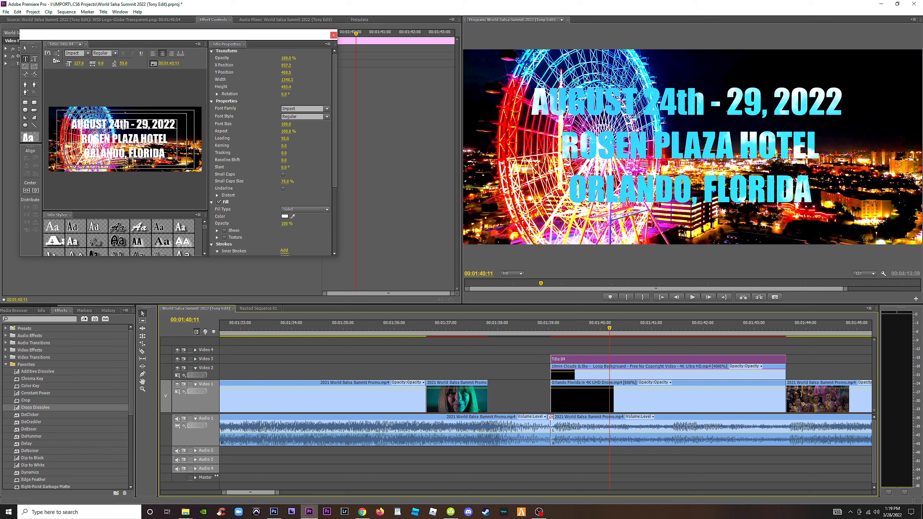
click(125, 127)
key(BackSpace)
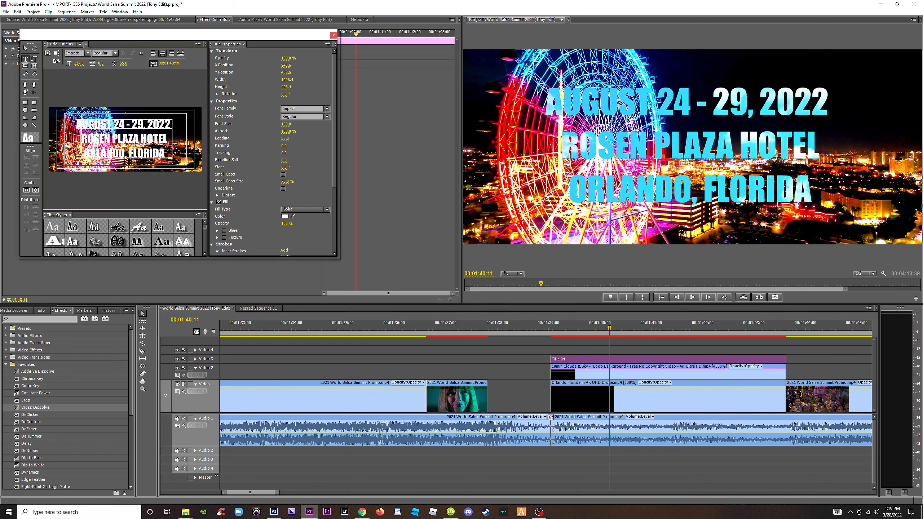
key(BackSpace)
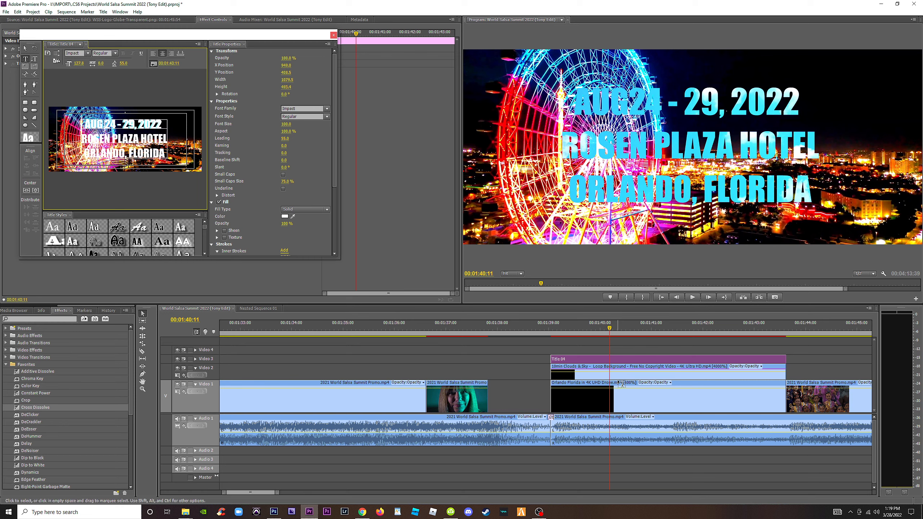
click(616, 344)
key(Left)
Right-align the date title's text, shift the text block toward the frame's right edge, and play back the result.
drag(612, 329, 638, 326)
click(627, 362)
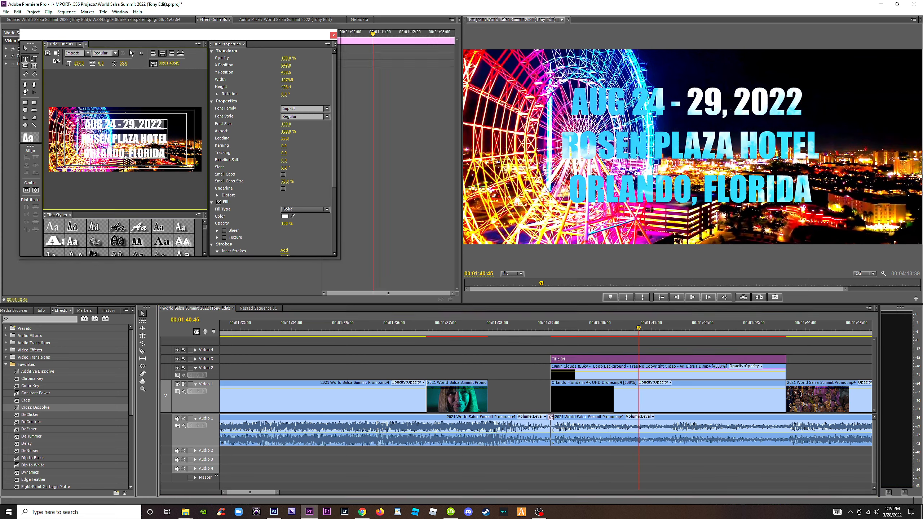
click(170, 54)
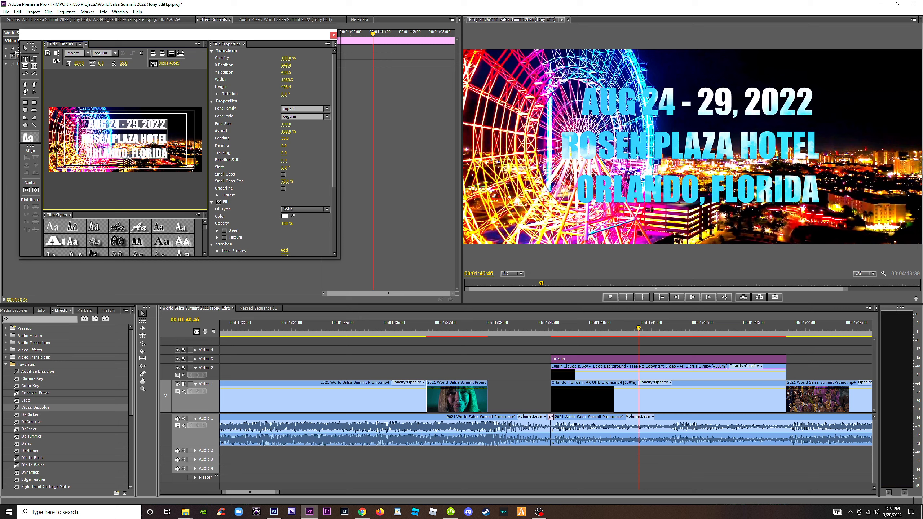
click(25, 48)
drag(149, 139, 167, 140)
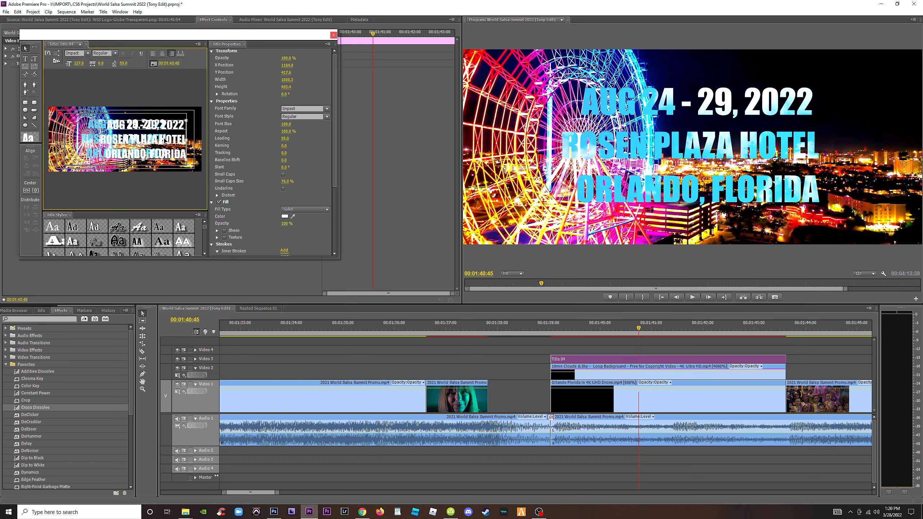
click(541, 326)
key(space)
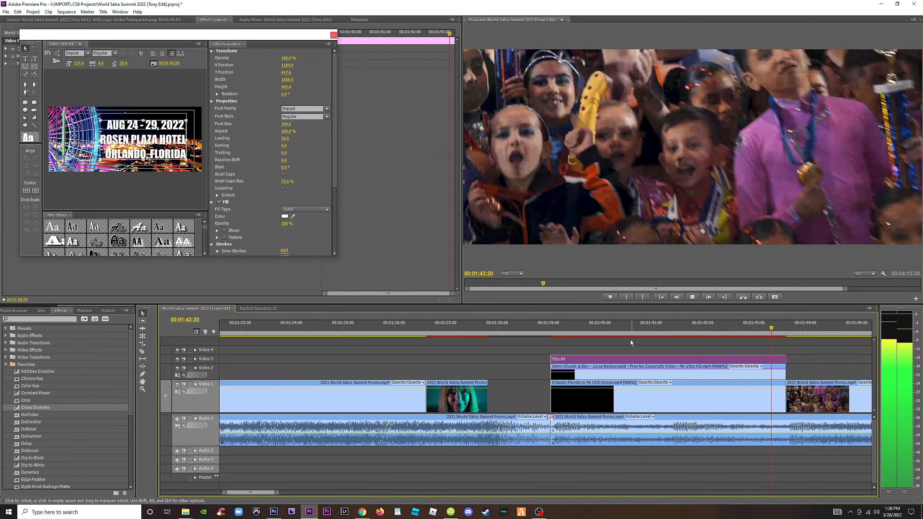
key(space)
drag(543, 329, 556, 329)
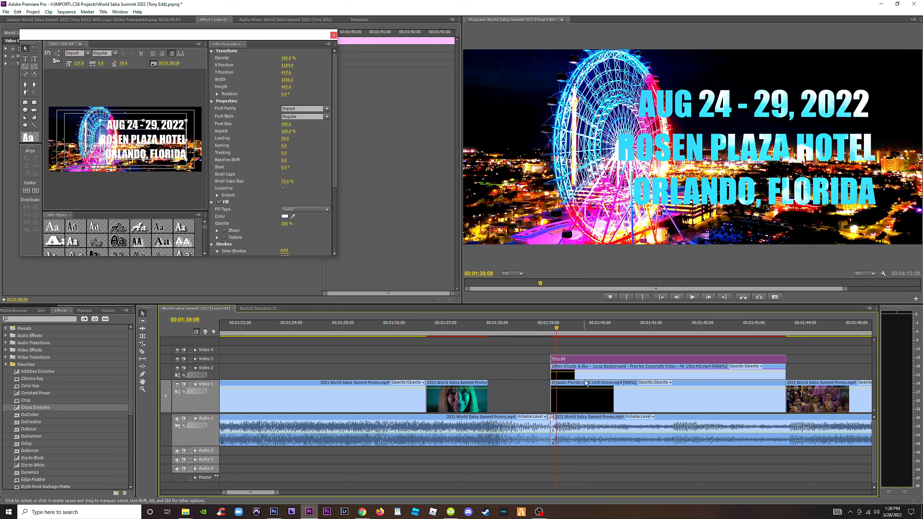
Look through the spare drone clips at the end of the sequence for another Ferris wheel shot.
click(599, 393)
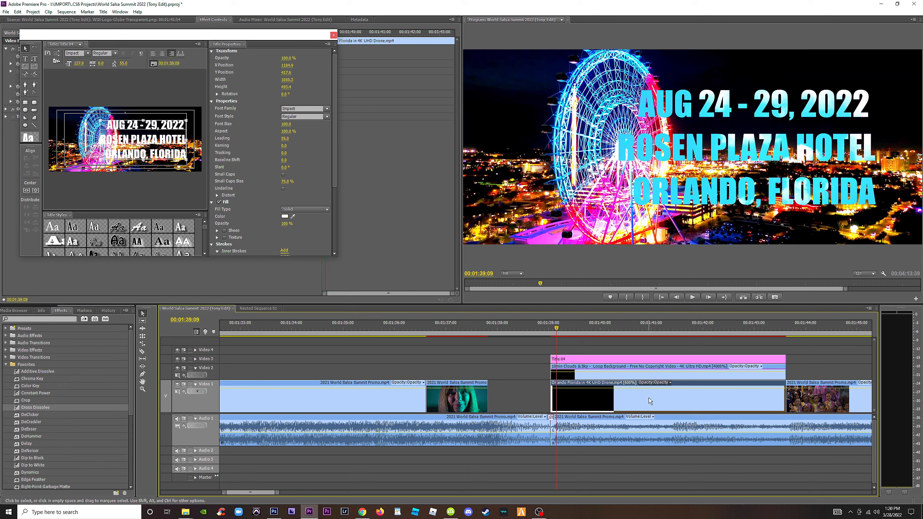
click(811, 362)
click(739, 395)
key(minus)
key(minus)
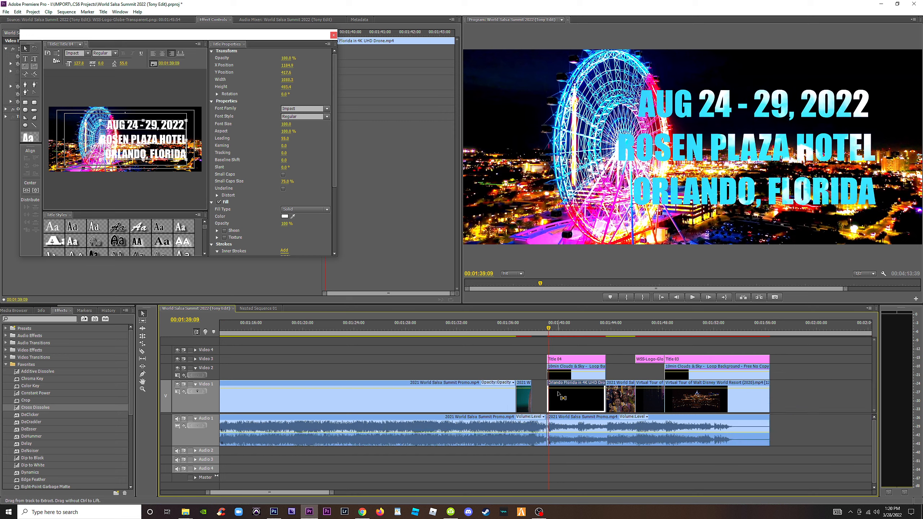
key(minus)
key(minus)
click(670, 331)
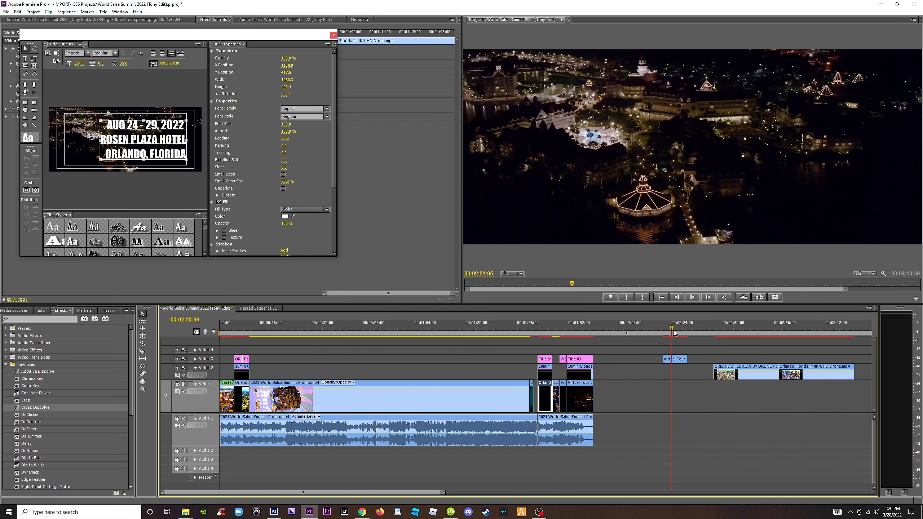
drag(674, 333, 809, 339)
key(minus)
drag(570, 331, 616, 334)
key(equal)
key(equal)
key(equal)
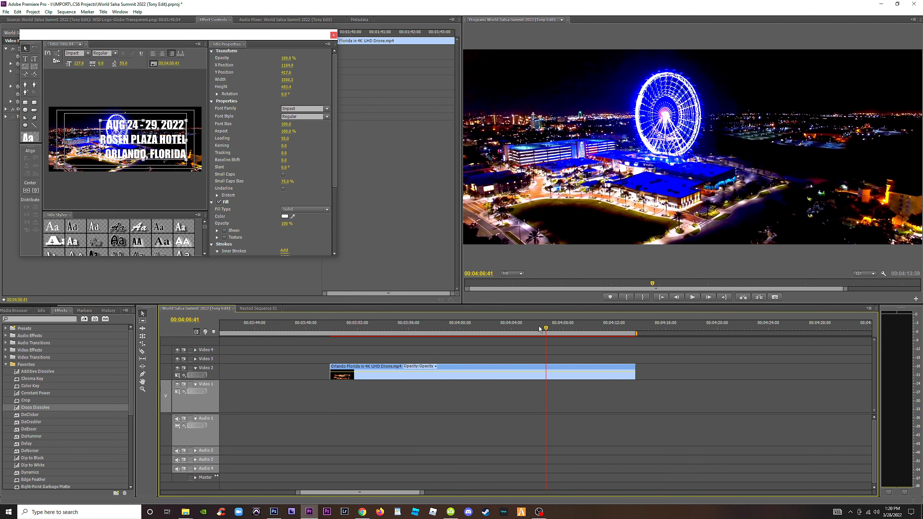
Trim the last spare Orlando drone clip to the section from 00:03:56:49 to 00:04:09:15 and close the title editor.
drag(539, 326, 416, 337)
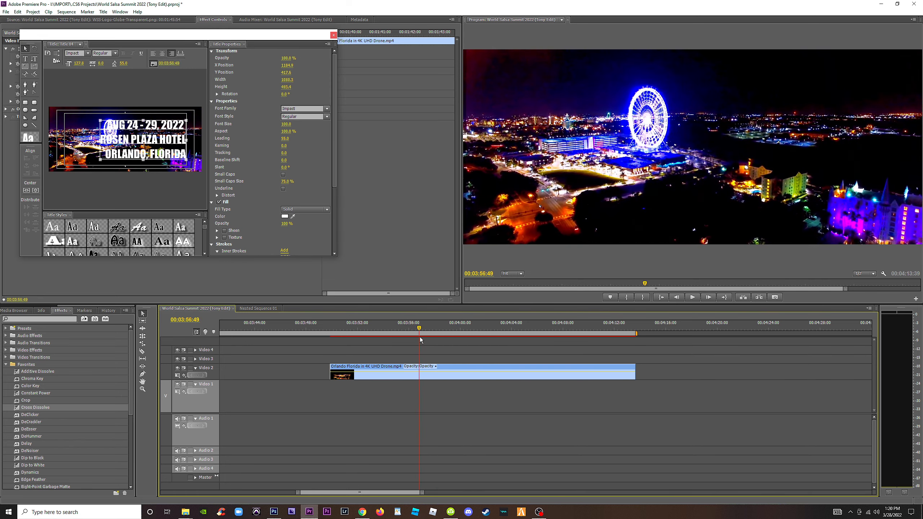
drag(332, 376, 421, 377)
drag(421, 329, 581, 340)
drag(635, 372, 579, 373)
click(333, 35)
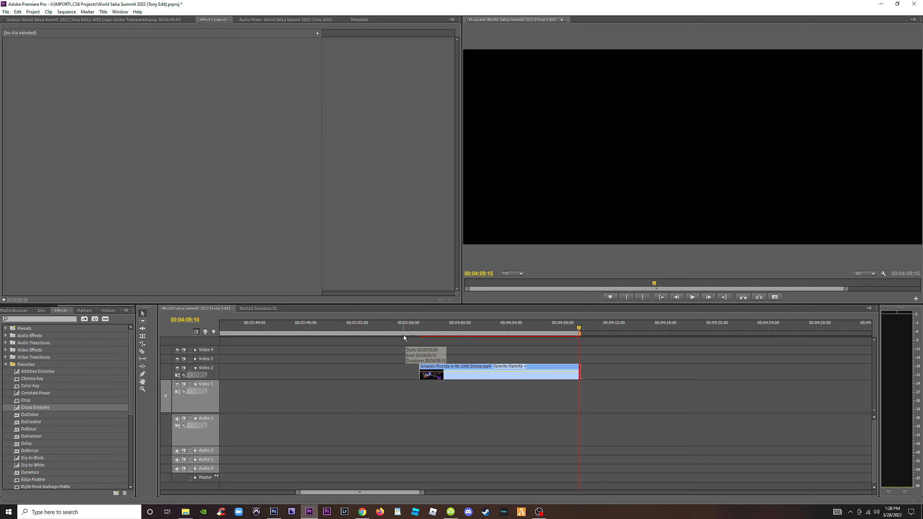
Move the trimmed Orlando drone clip to Video 4 above the date title.
click(315, 330)
key(minus)
key(minus)
key(minus)
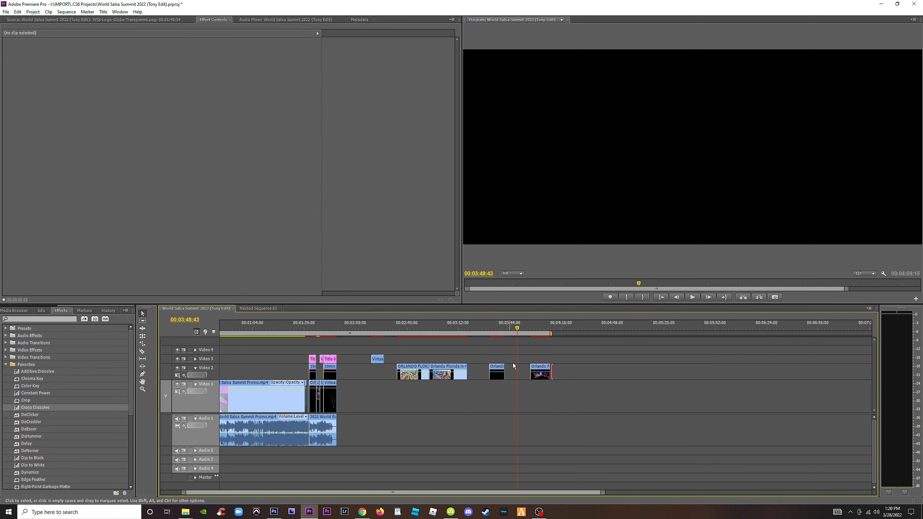
click(539, 375)
click(315, 330)
Set the speed of the Orlando drone clip on Video 4 to 300%.
key(equal)
key(equal)
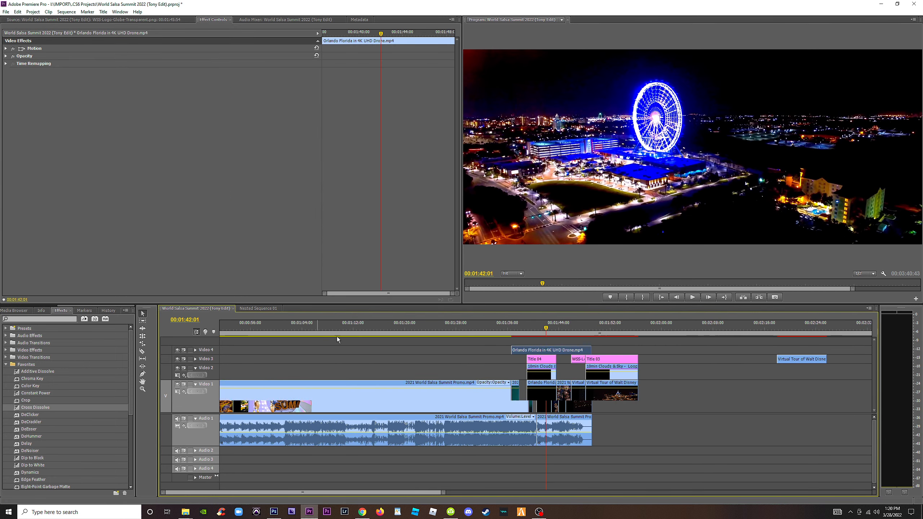
key(equal)
right_click(536, 353)
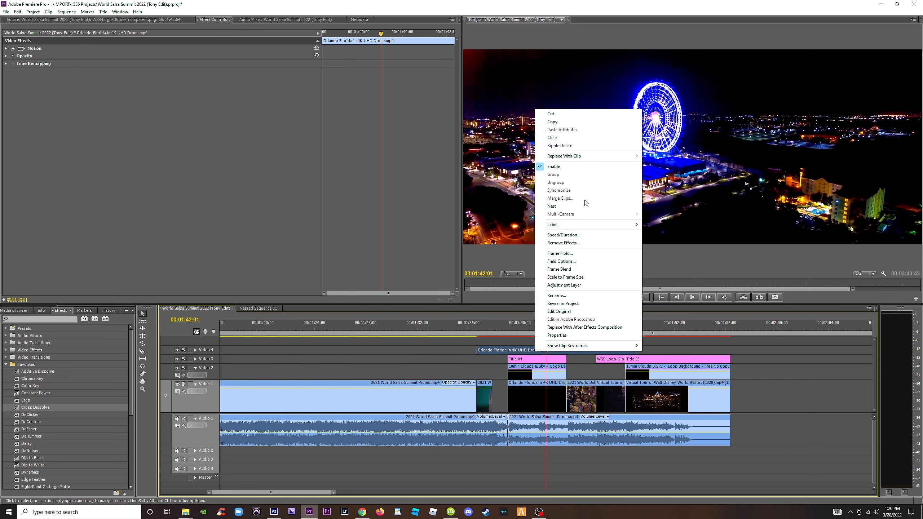
click(582, 237)
key(Return)
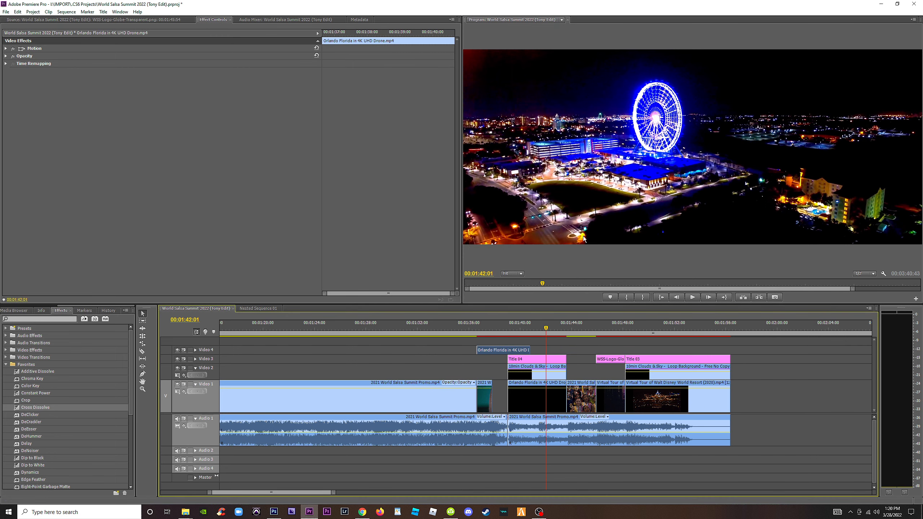
key(equal)
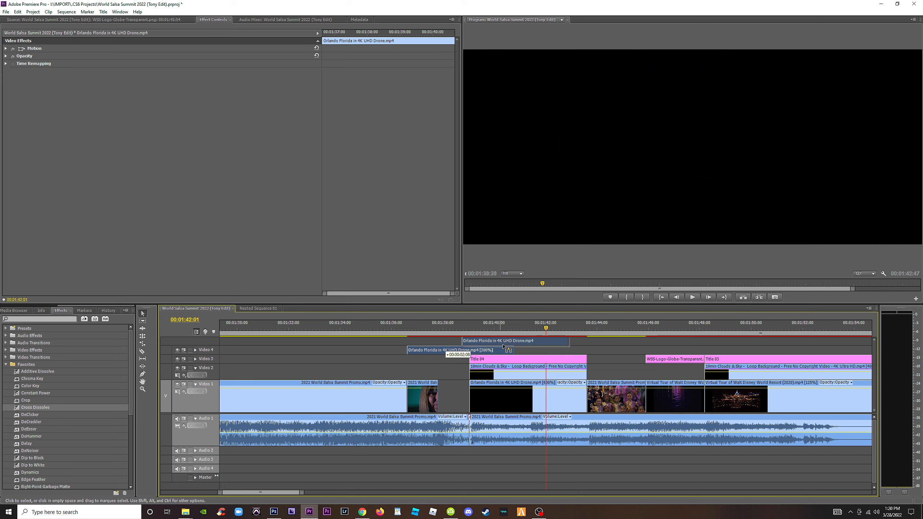
Try the sped-up drone clip on Video 1 behind the date title, check the frame, and undo the placement.
drag(447, 352, 514, 386)
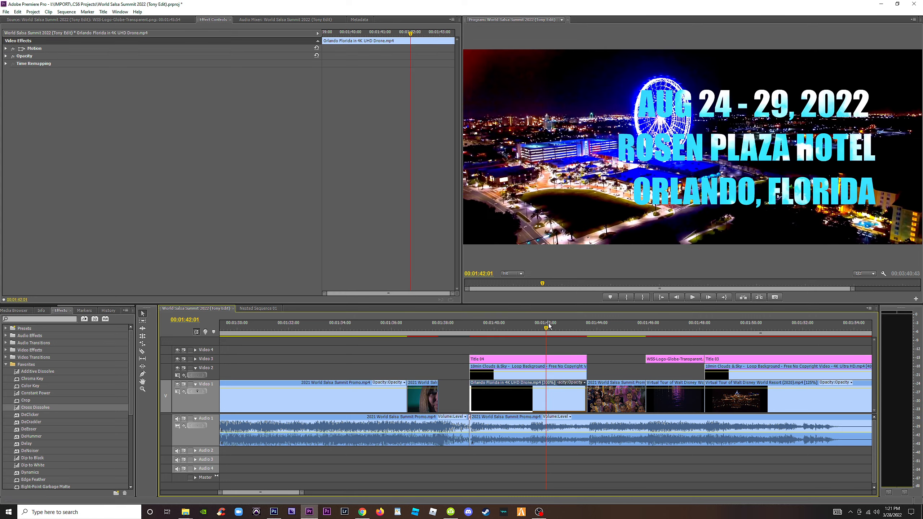
mouse_move(549, 328)
mouse_down()
mouse_move(570, 328)
mouse_move(474, 331)
mouse_move(536, 338)
mouse_up()
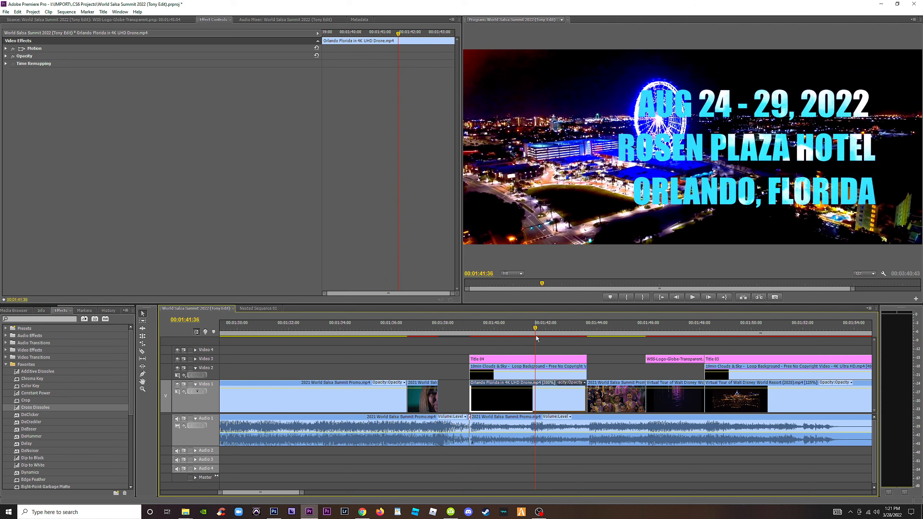
key(ctrl+z)
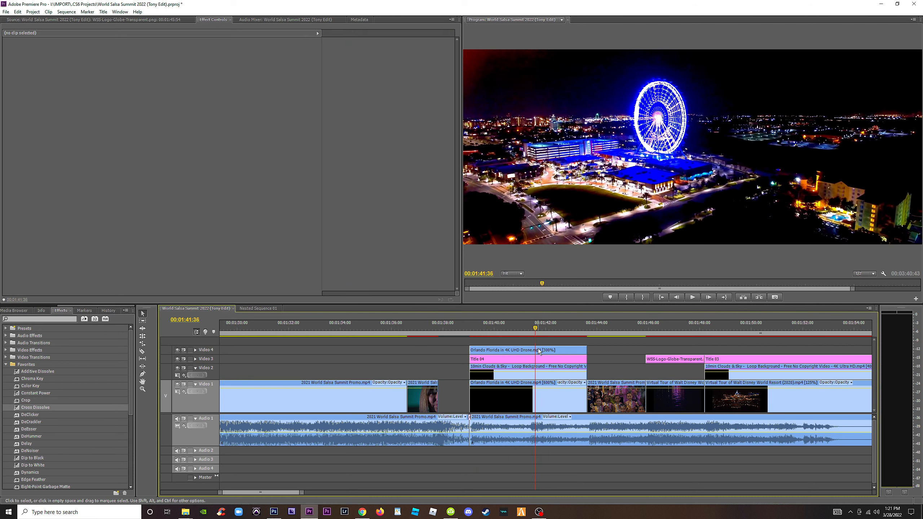
Set the speed of the Orlando drone clip on Video 4 to 250%.
click(539, 351)
right_click(508, 350)
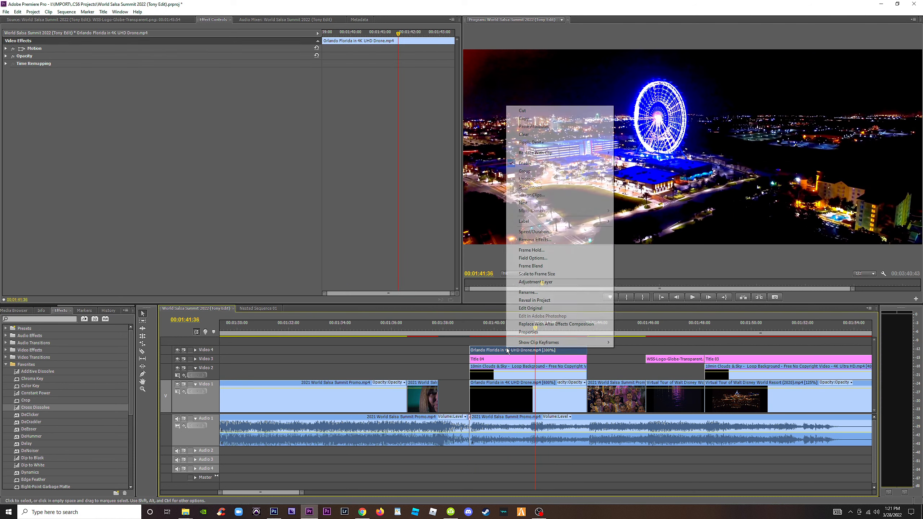
click(548, 232)
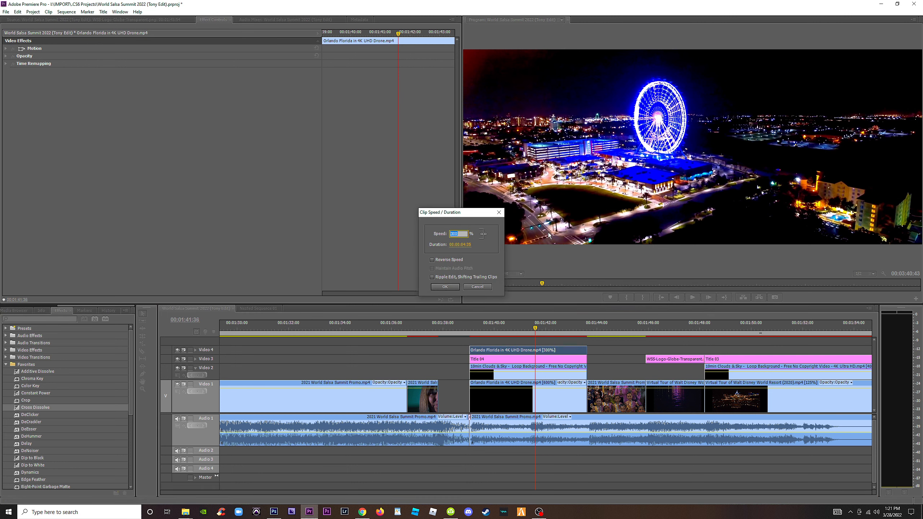
text(250)
key(Return)
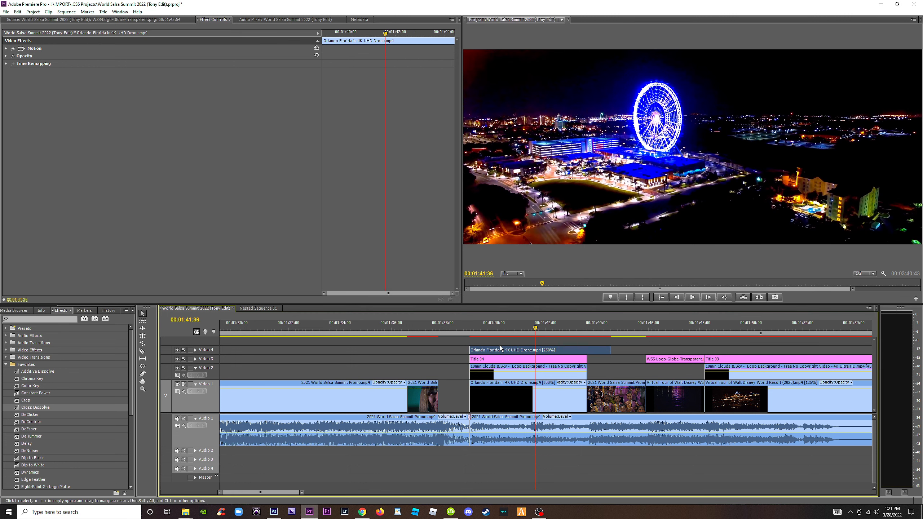
Trim the Video 4 drone clip to the date title's length and move it earlier, clear of the title.
drag(524, 350, 501, 350)
drag(549, 330, 588, 329)
drag(447, 350, 360, 358)
Open the date title for editing and enlarge its text block to a width of about 1462.
click(505, 359)
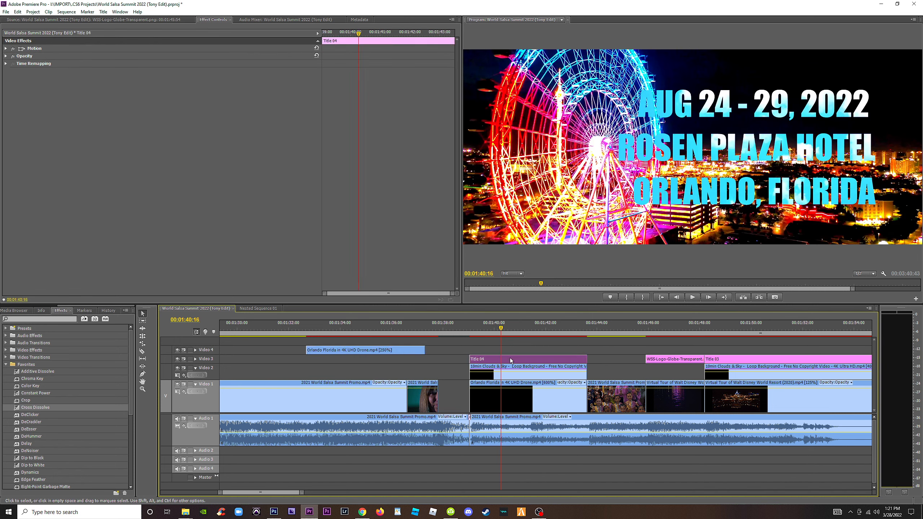
double_click(510, 363)
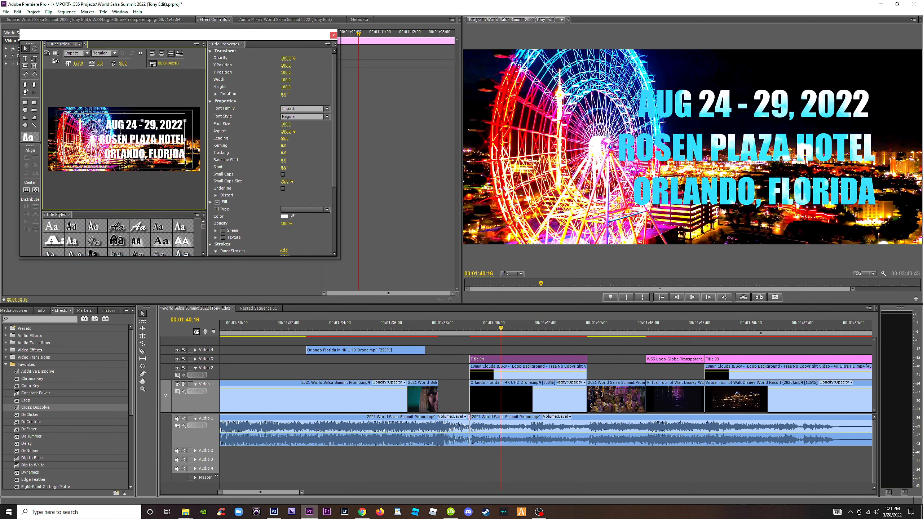
drag(100, 125, 68, 165)
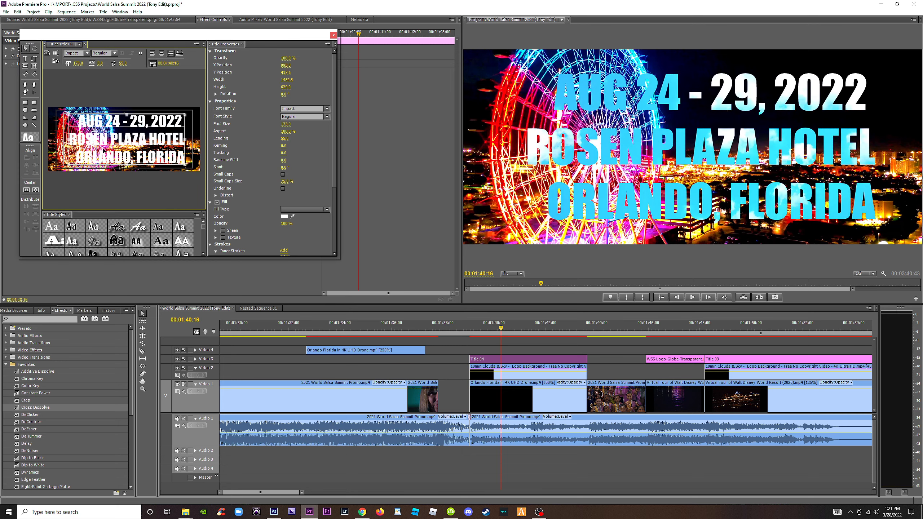
Left-align all the date title's text, center the block horizontally and vertically in the frame, and close the title editor.
key(t)
click(112, 148)
key(ctrl+a)
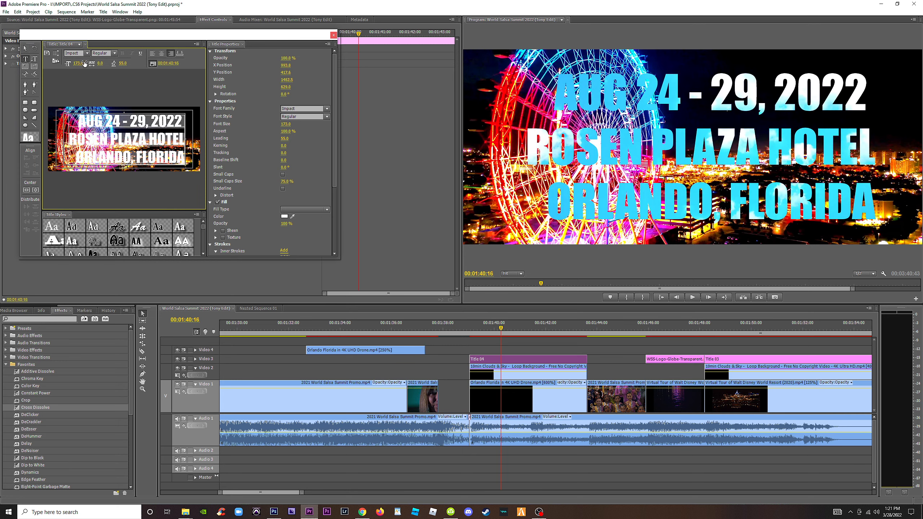
click(152, 54)
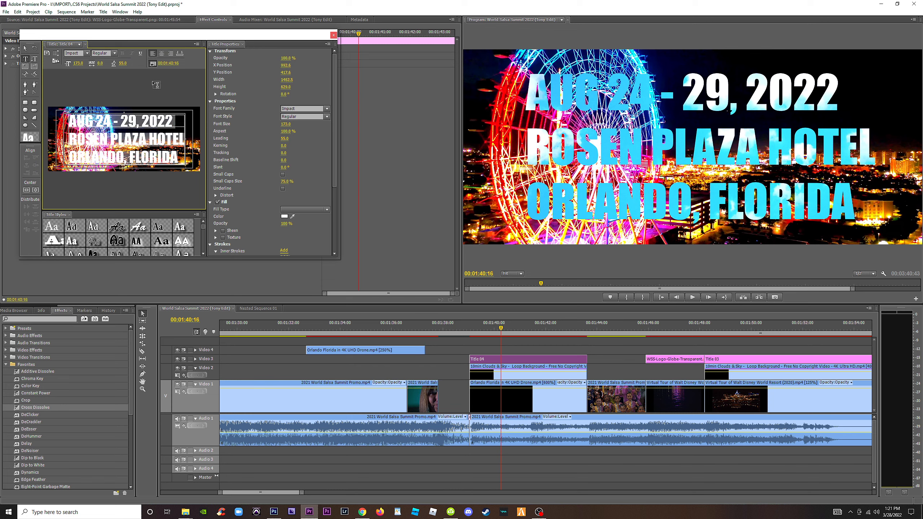
click(36, 190)
click(25, 190)
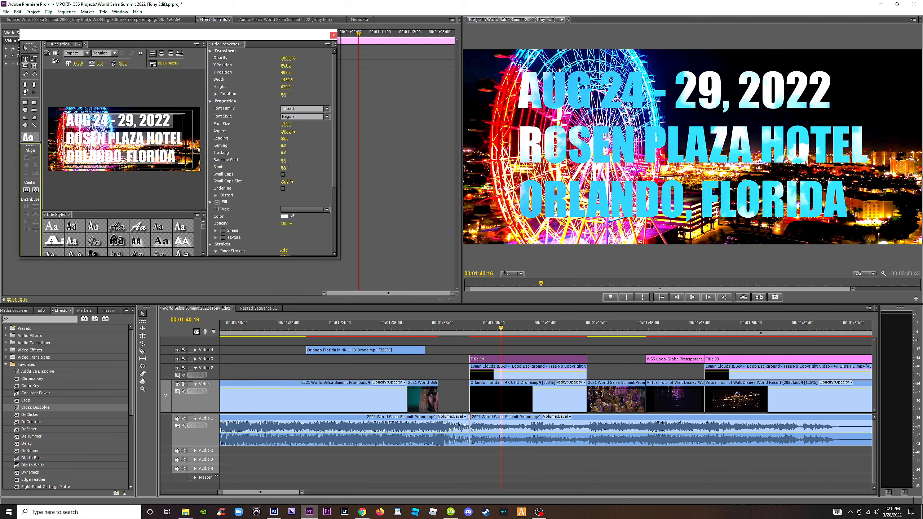
click(333, 35)
Replace the Video 1 drone clip beneath the date title with the 250% Orlando clip and play it back.
drag(353, 350, 539, 393)
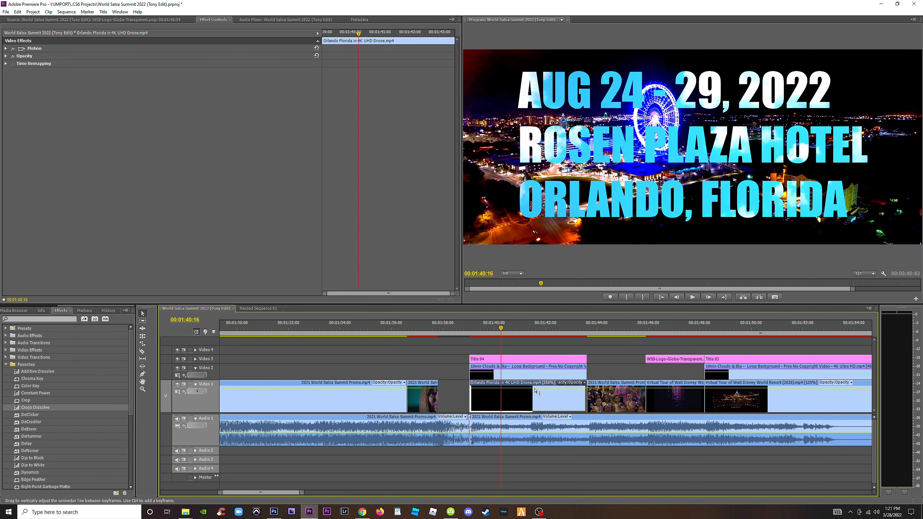
key(space)
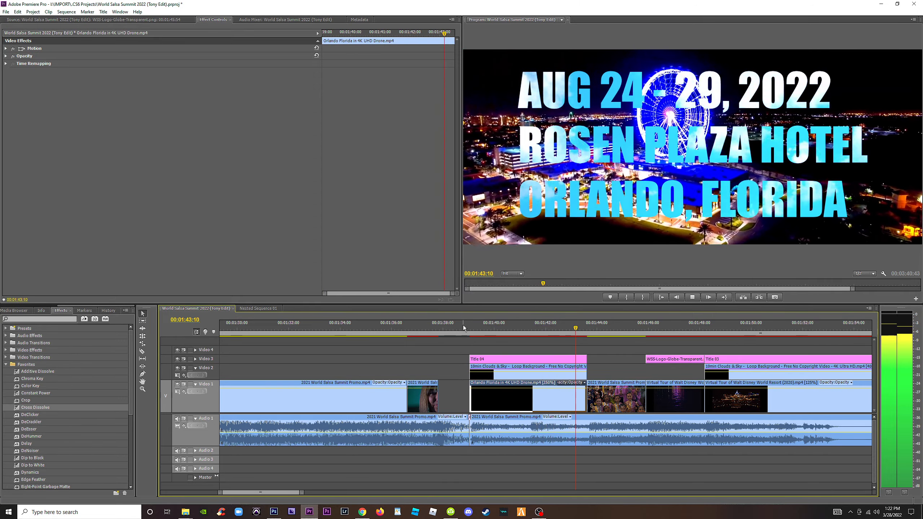
click(463, 324)
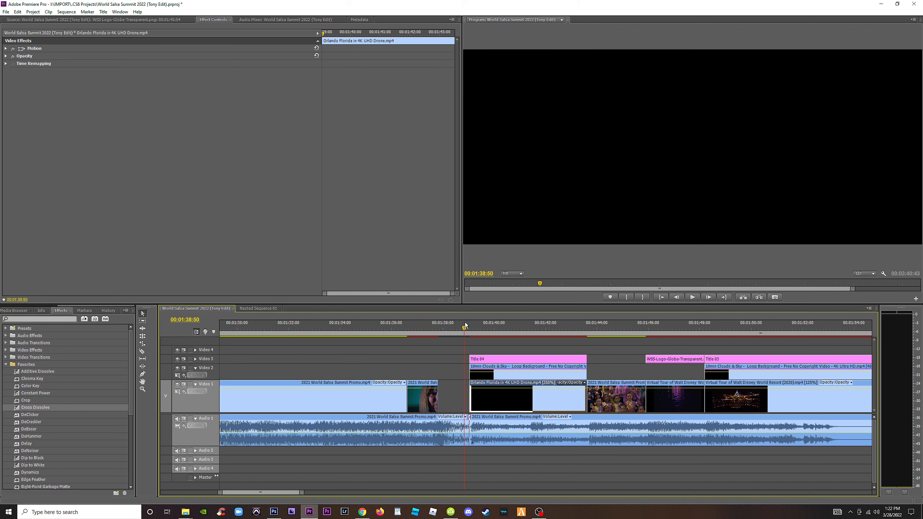
Apply the Fast Color Corrector effect to the Orlando drone clip beneath the date title.
click(496, 327)
drag(496, 327, 504, 328)
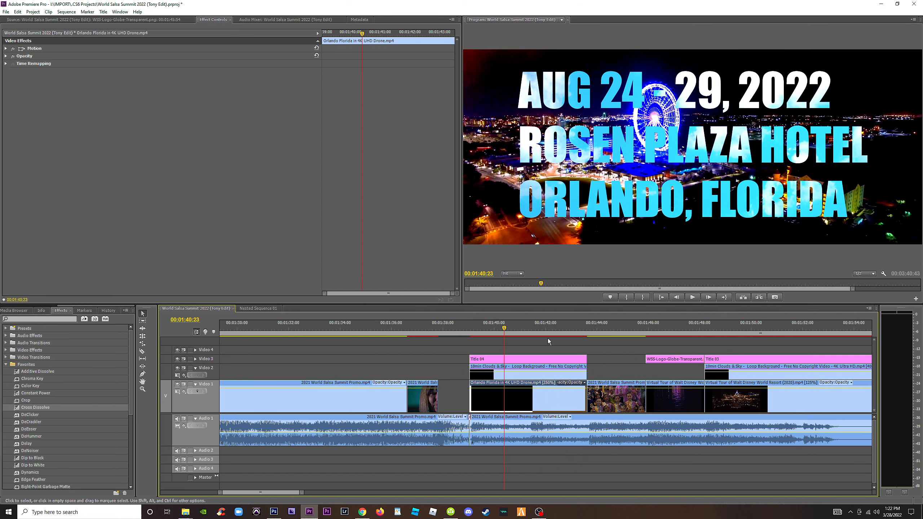
click(564, 344)
click(546, 405)
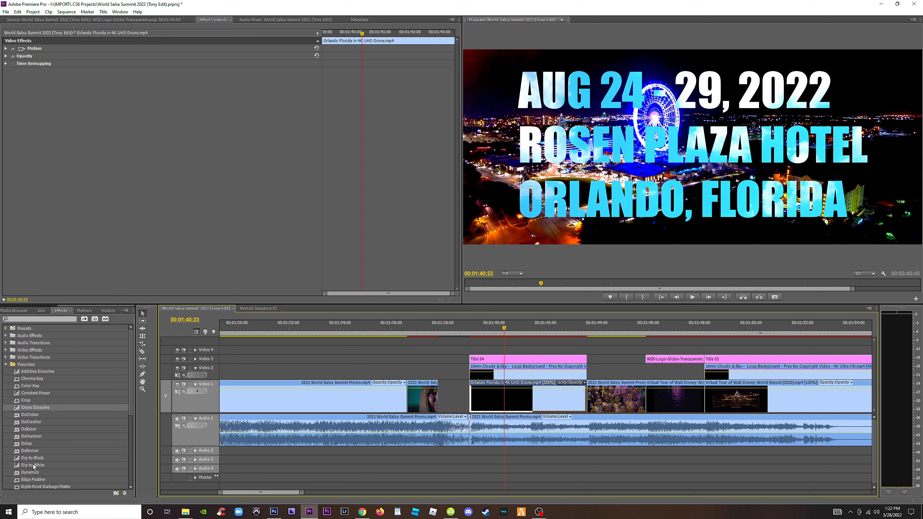
scroll(37, 461, down, 3)
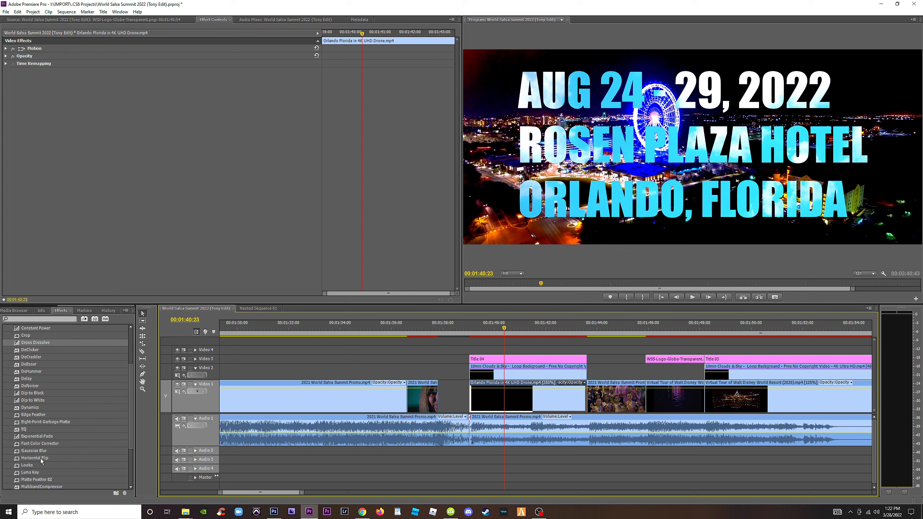
drag(45, 444, 509, 398)
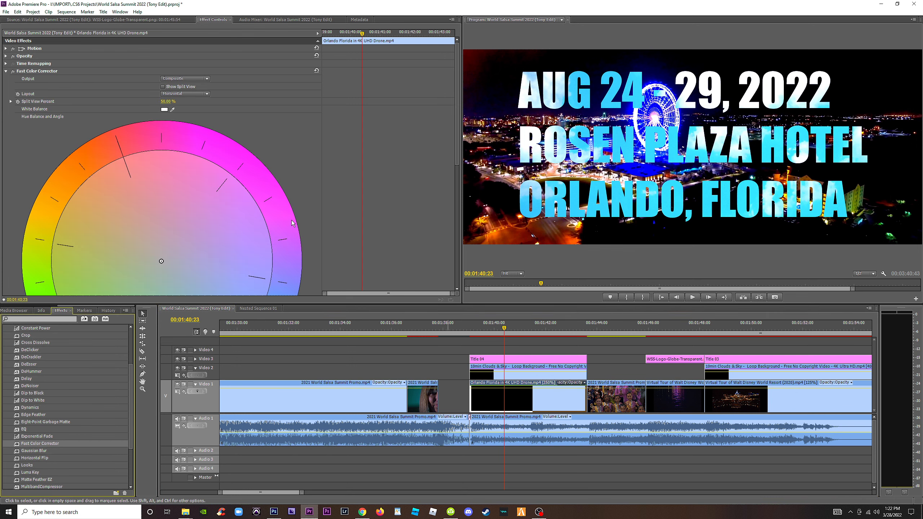
Shift the drone clip's color balance to orange-red at full magnitude, and set input black 12.42, input gray 0.41 and output white 205.94.
drag(160, 261, 80, 175)
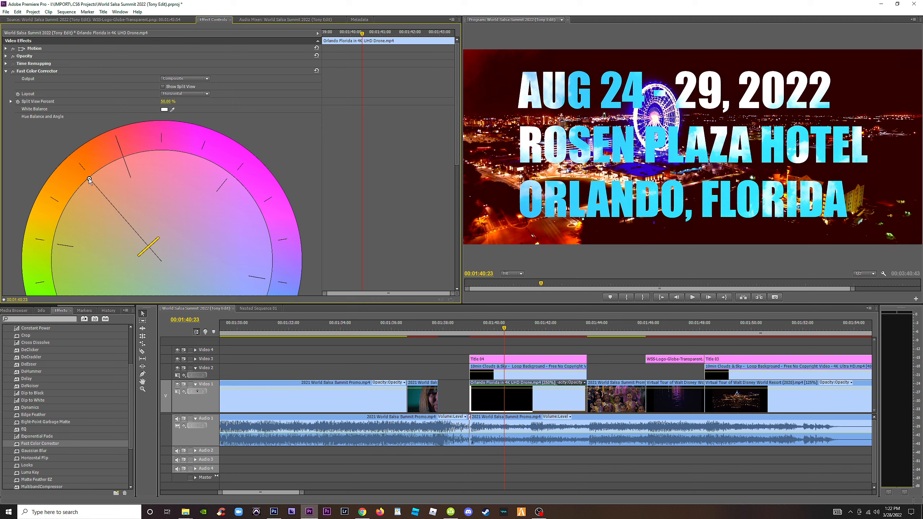
drag(457, 126, 465, 240)
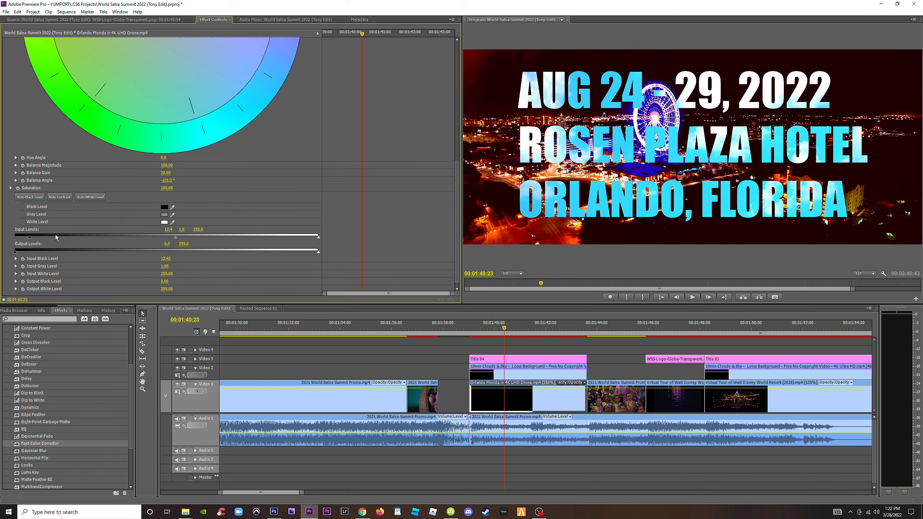
drag(133, 235, 127, 235)
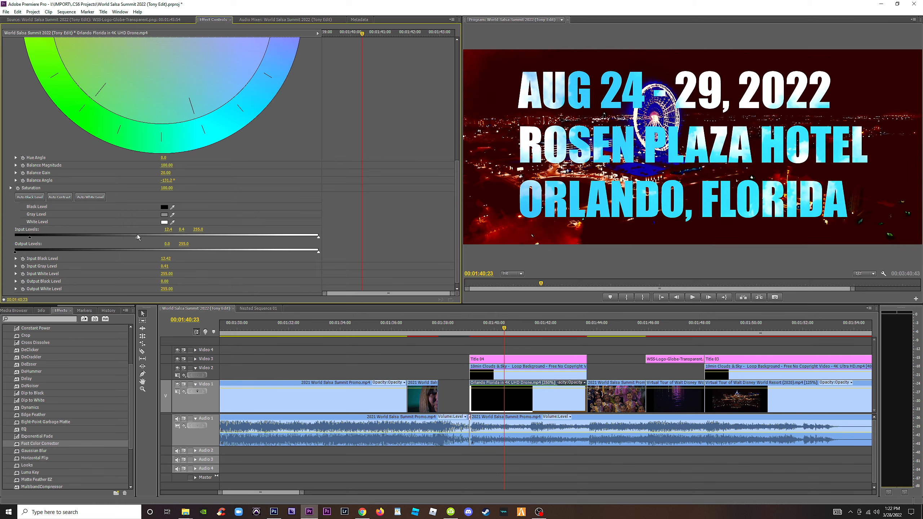
drag(319, 252, 268, 251)
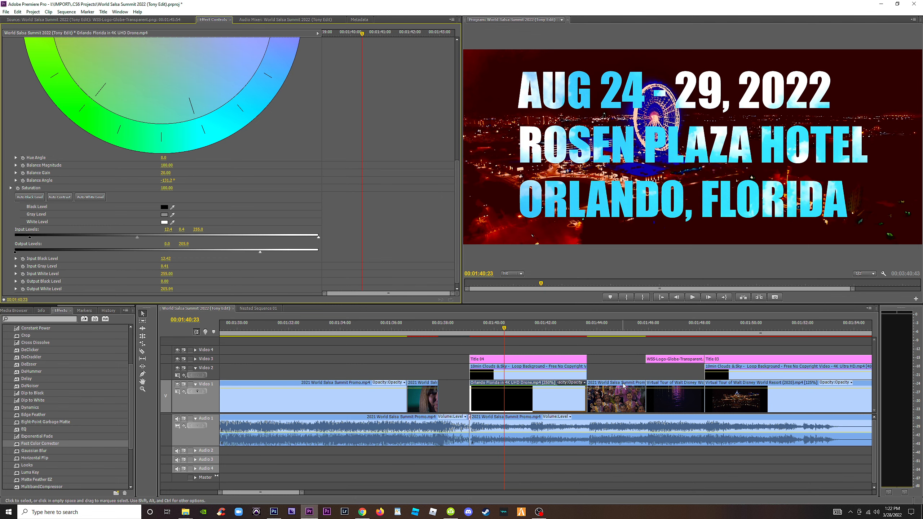
Play back the promo's ending from just before the date title through the website title.
click(464, 330)
key(space)
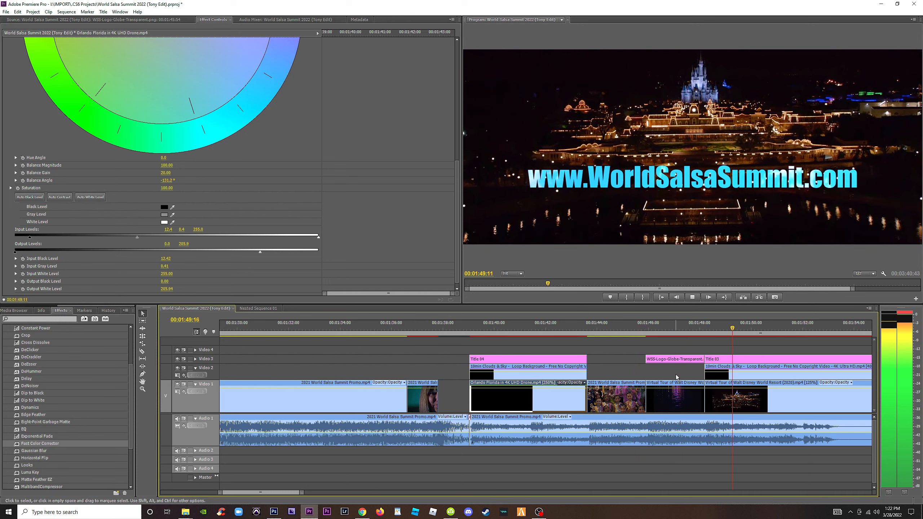
key(minus)
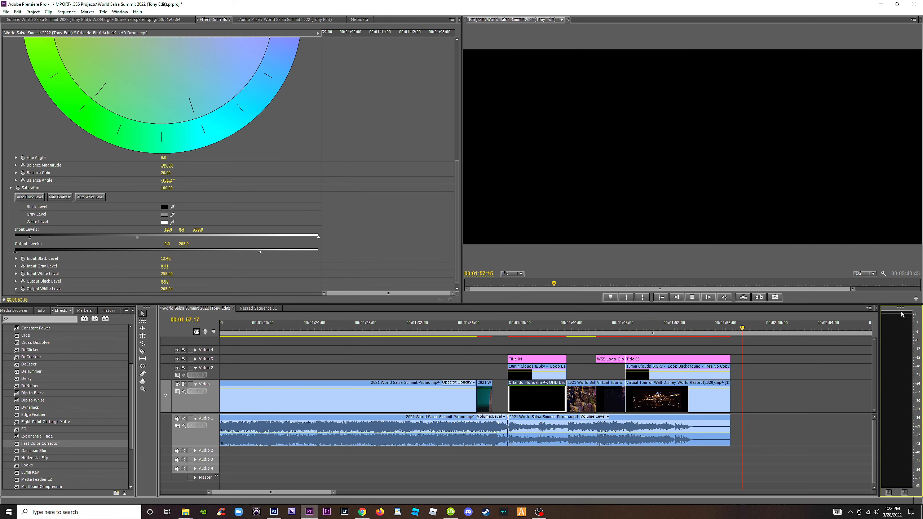
key(minus)
click(615, 324)
Check the spare clips beyond the promo's end, delete them all from the sequence, and save the project.
key(minus)
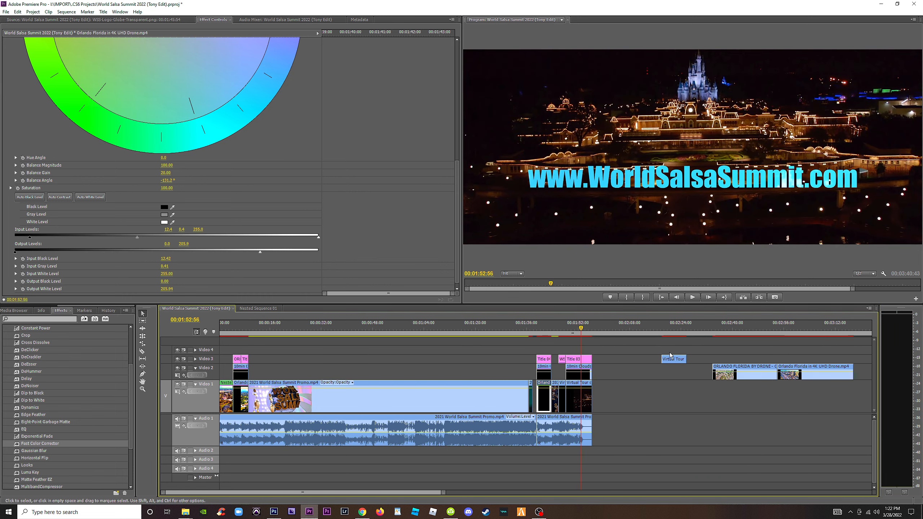
click(670, 325)
drag(670, 328, 850, 338)
key(minus)
drag(560, 329, 568, 331)
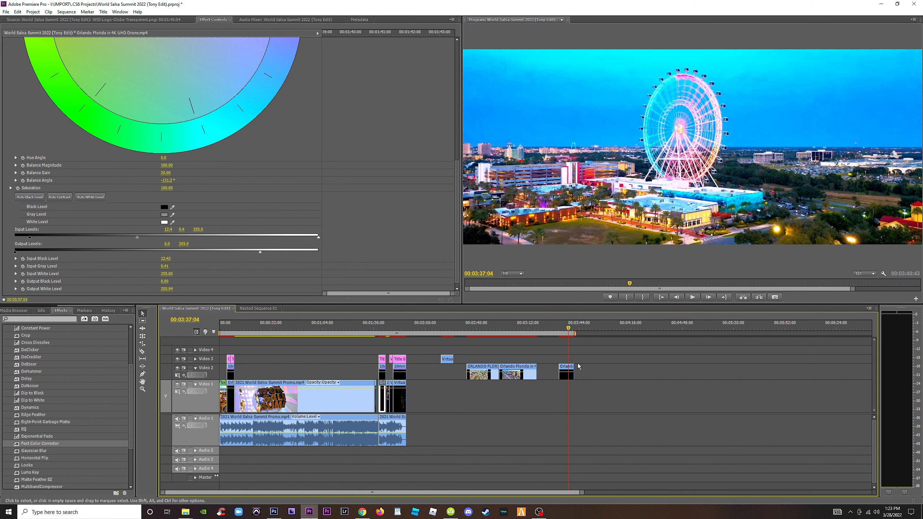
drag(602, 417, 447, 351)
key(Delete)
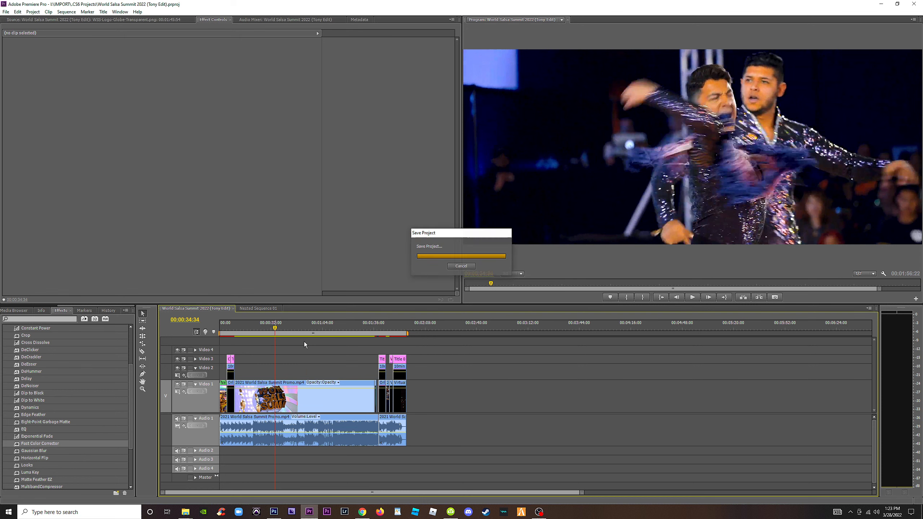
Review the promo's middle section and its opening drone shot with the 10 YEAR ANNIVERSARY title.
scroll(319, 350, up, 2)
click(539, 512)
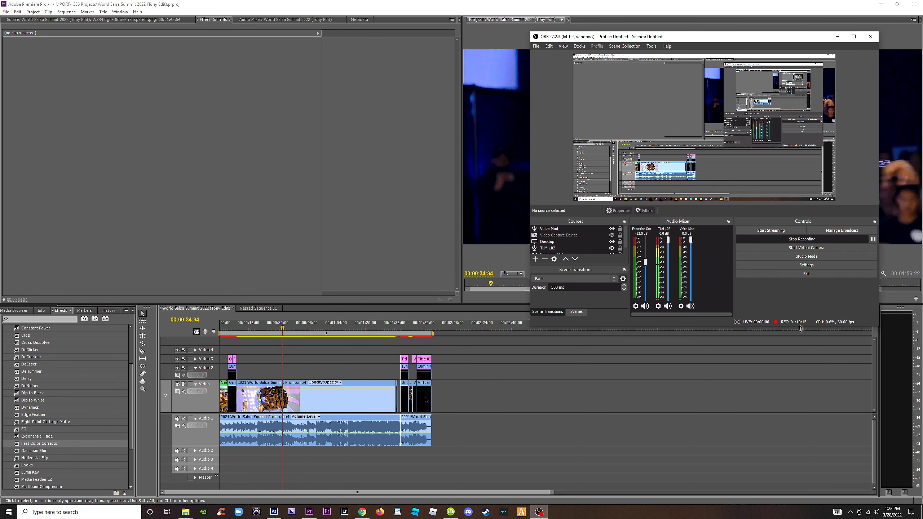
click(465, 393)
drag(283, 327, 289, 329)
key(minus)
key(equal)
key(equal)
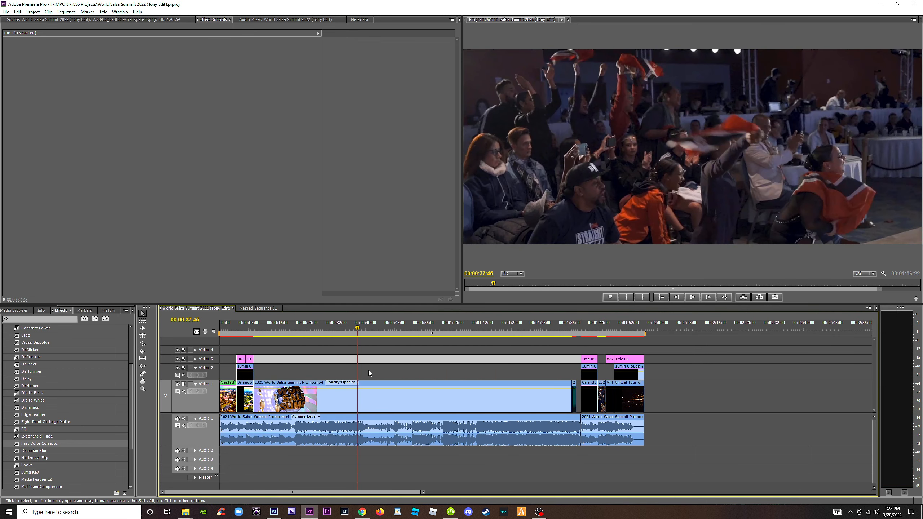
click(242, 327)
key(equal)
key(equal)
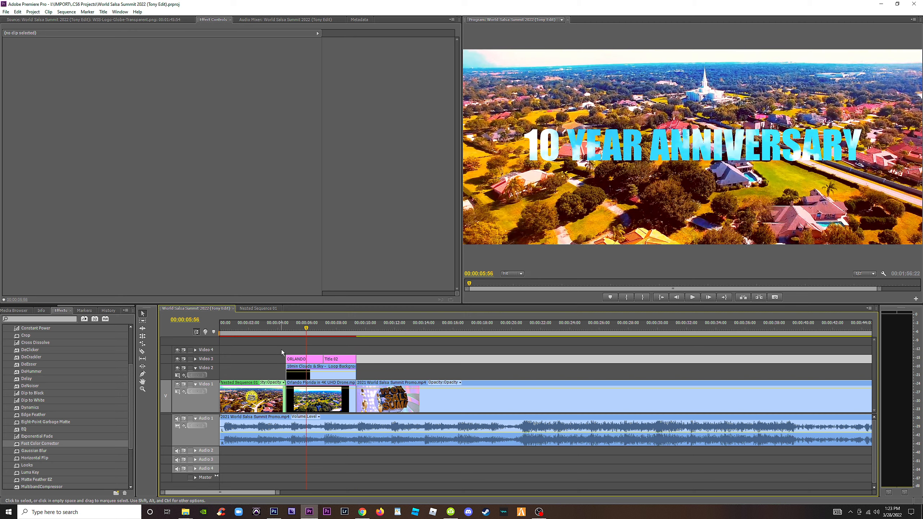
Play back the opening from the 10 YEAR ANNIVERSARY title into the ORLANDO title, and return to the globe logo shot.
key(space)
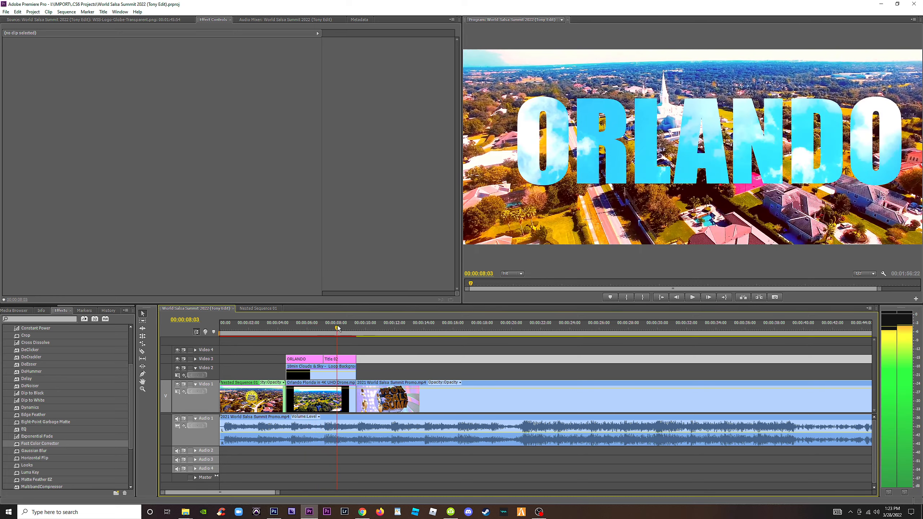
click(338, 326)
drag(339, 326, 266, 342)
Open the opening shot's nested sequence and set the World Salsa Summit globe logo's scale to 40.
double_click(250, 396)
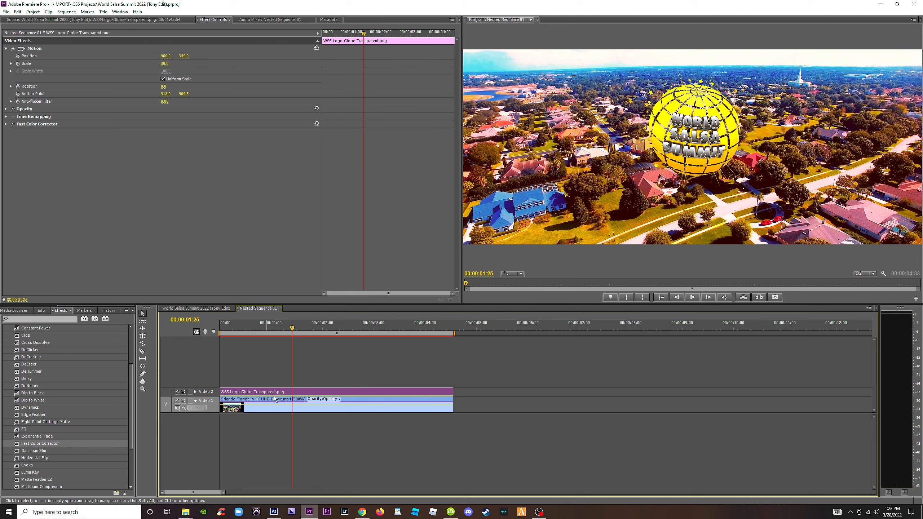
click(320, 370)
click(316, 391)
click(164, 64)
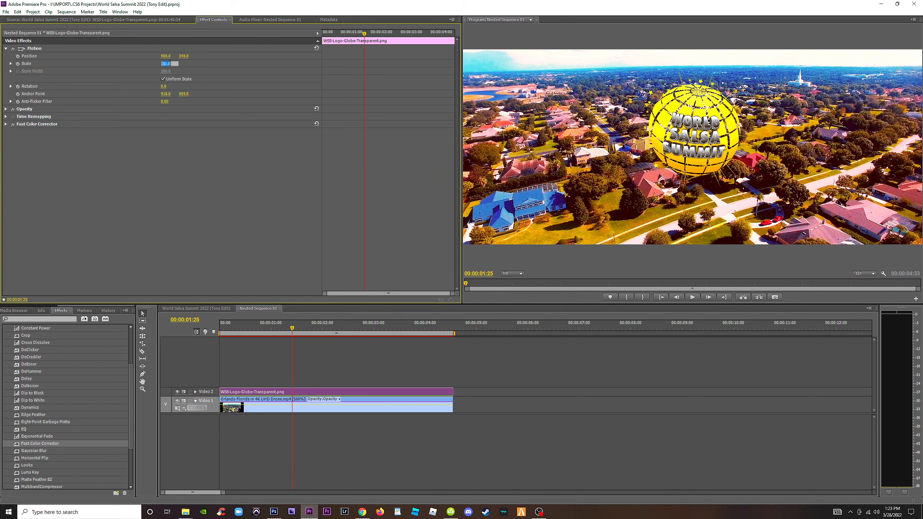
text(40)
key(Return)
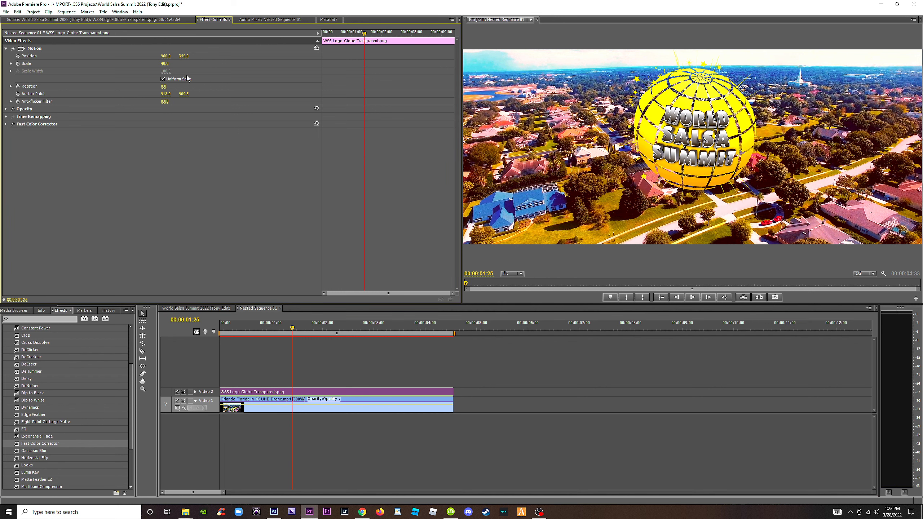
click(30, 49)
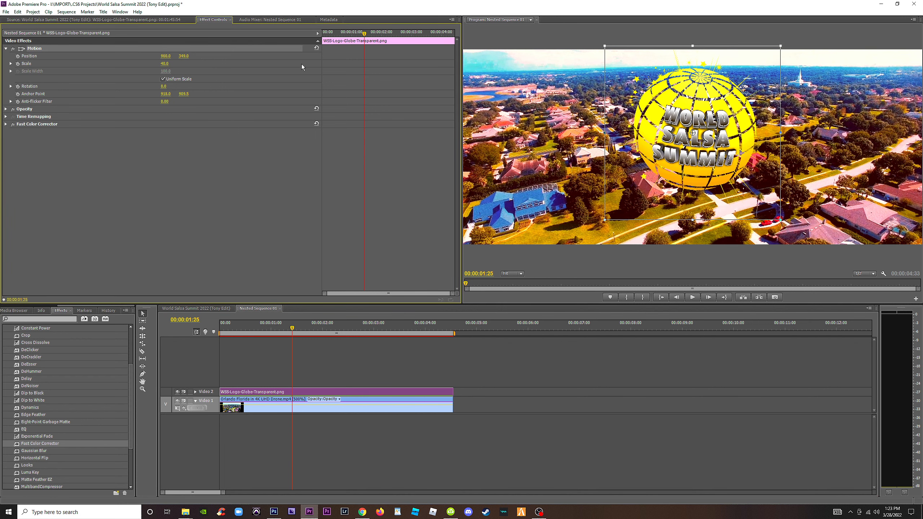
click(316, 48)
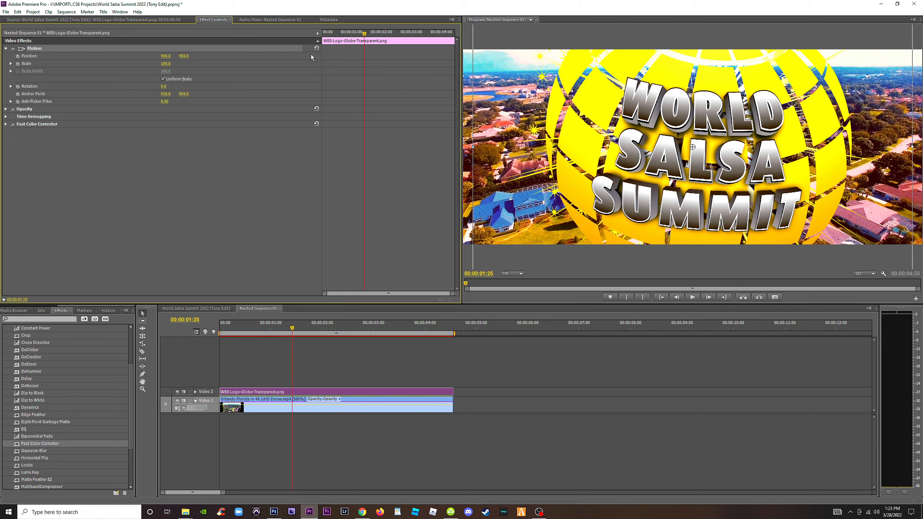
key(ctrl+z)
Reset the globe logo's motion settings to their defaults and set its scale to 50.
click(9, 63)
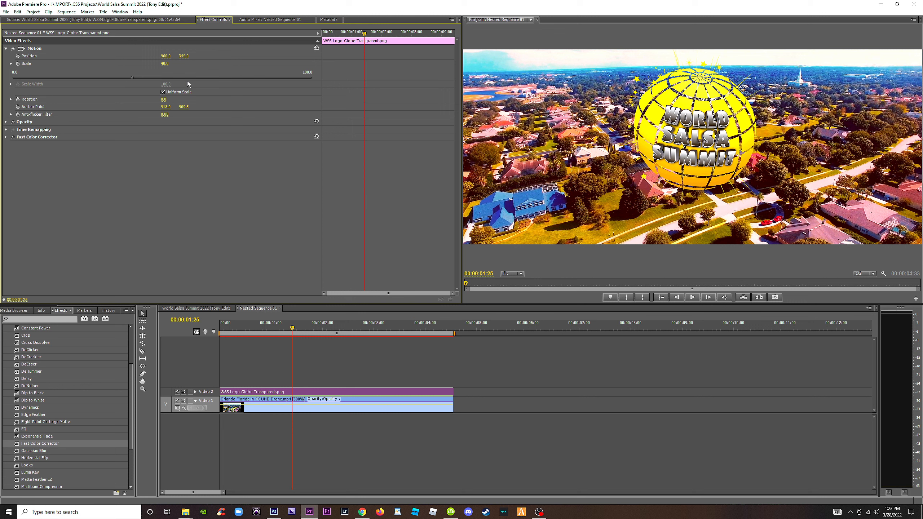
click(316, 48)
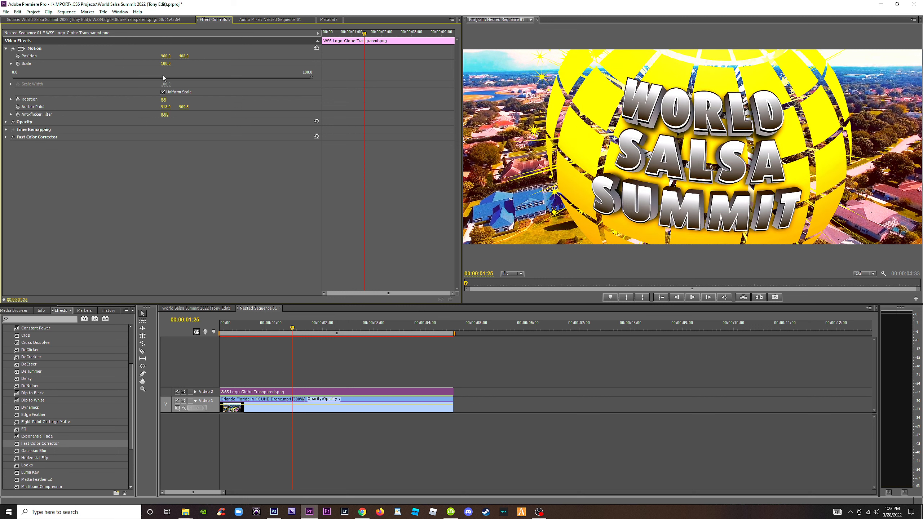
text(40)
key(Return)
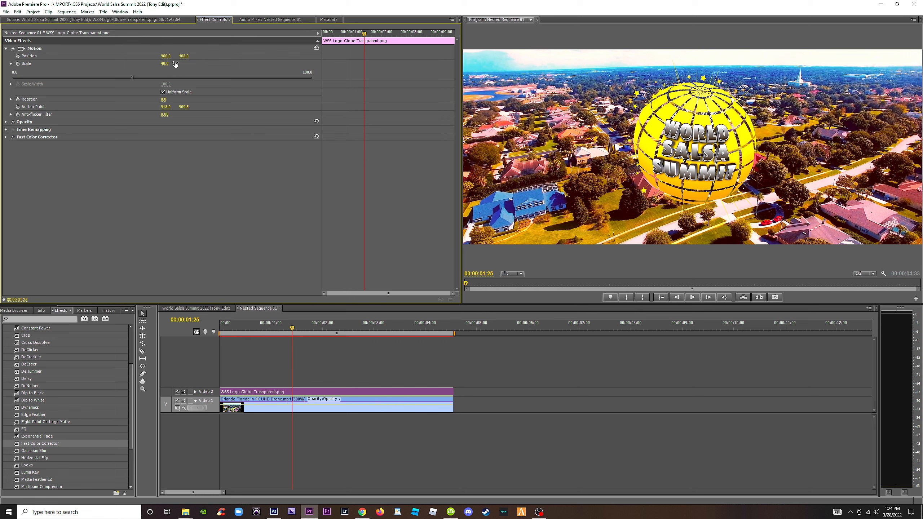
text(50)
key(Return)
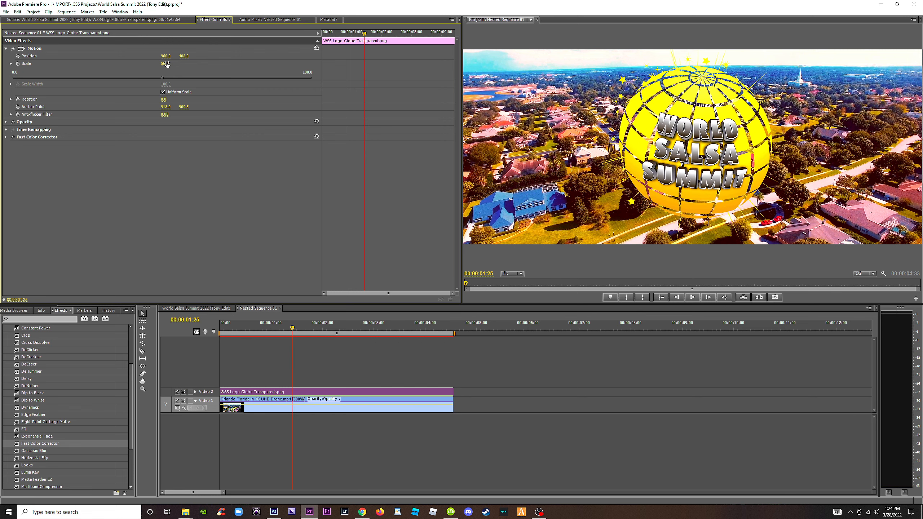
Return to the main promo sequence, play it from the start, and stop on the 10 YEAR ANNIVERSARY title.
click(215, 308)
key(Home)
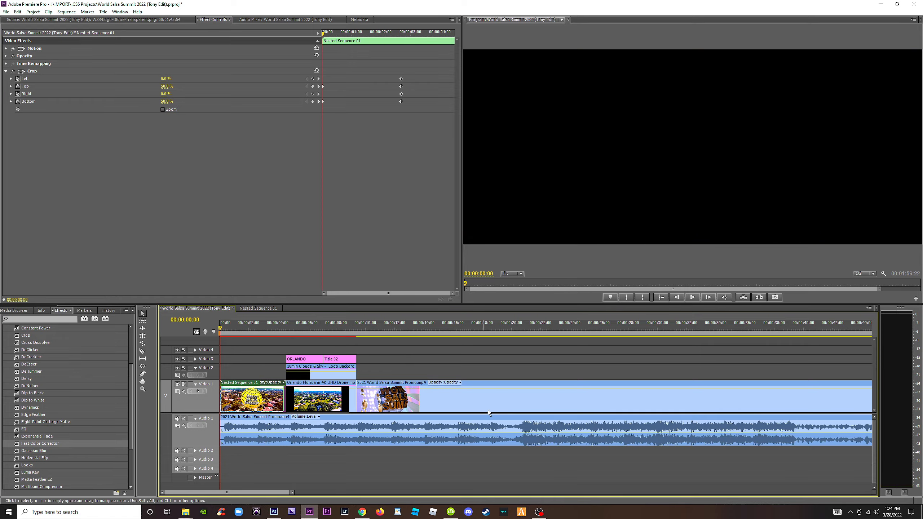
key(space)
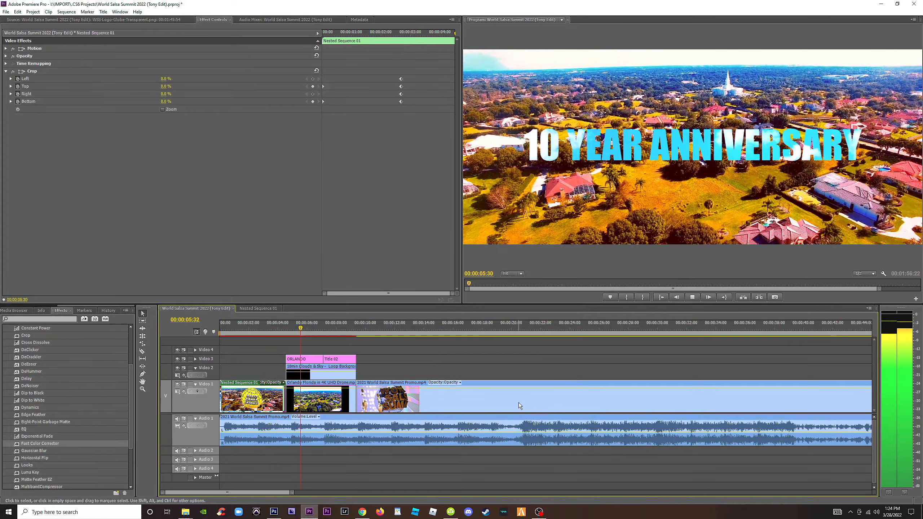
key(space)
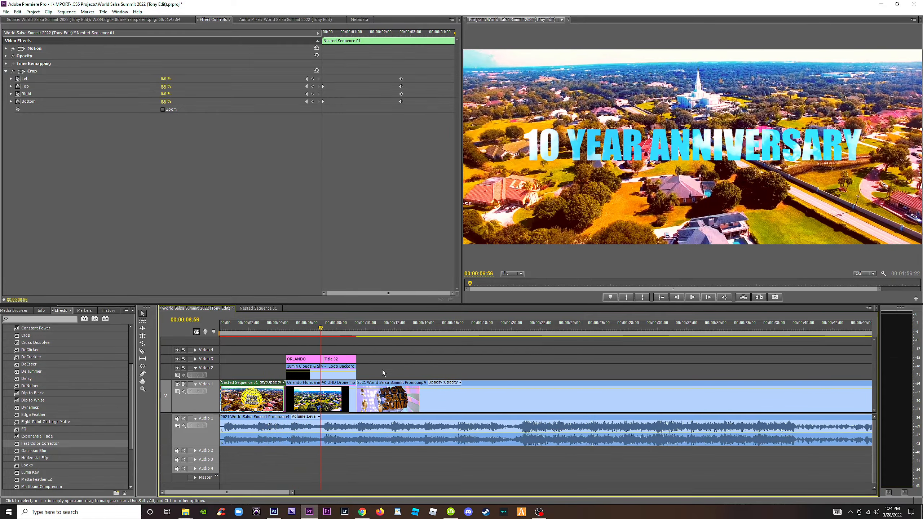
drag(312, 332, 307, 330)
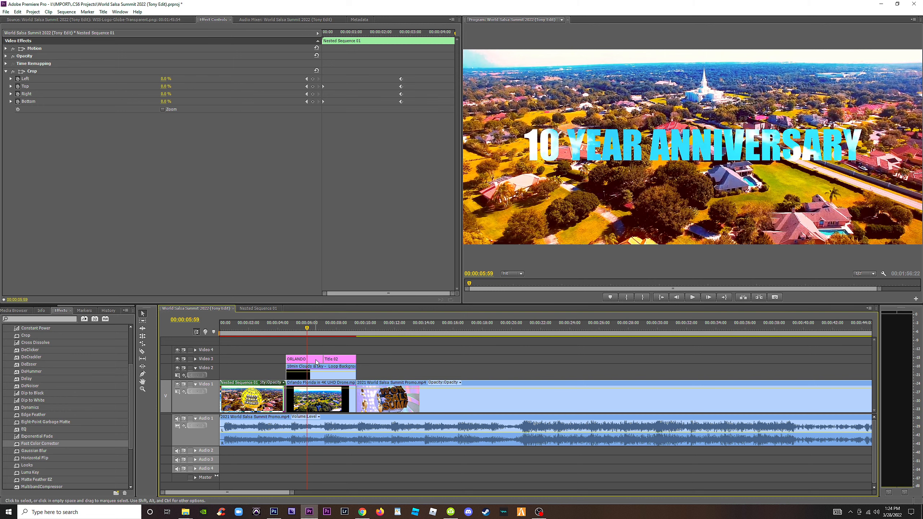
Open the 10 YEAR ANNIVERSARY title and stretch its text to about 1508 wide and 263 high.
double_click(313, 362)
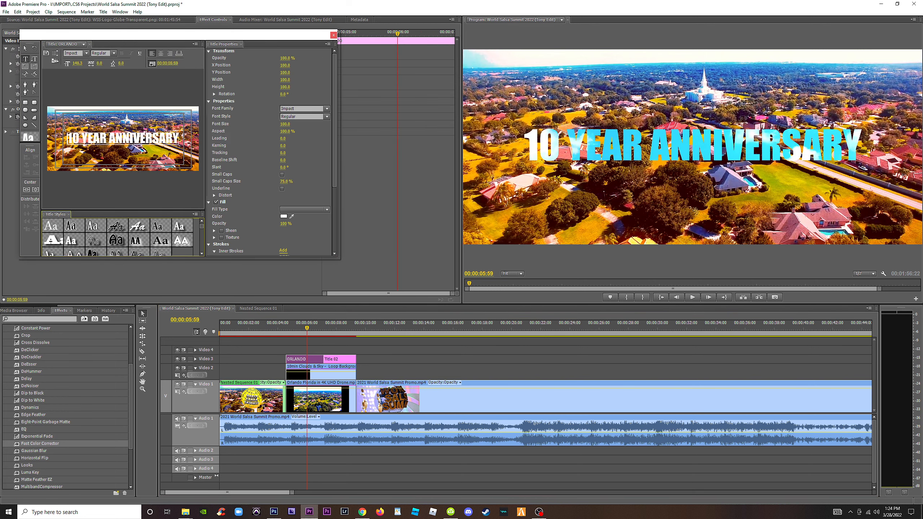
click(26, 51)
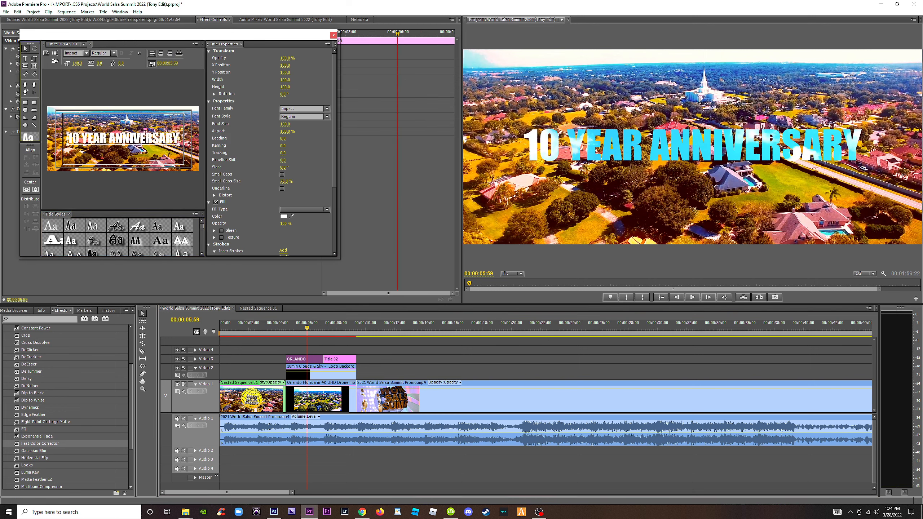
drag(68, 132, 63, 131)
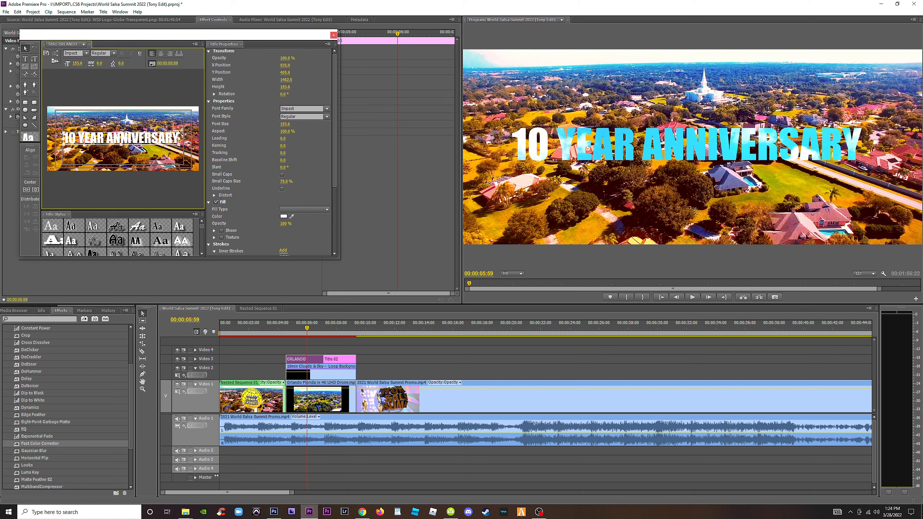
drag(180, 135, 183, 131)
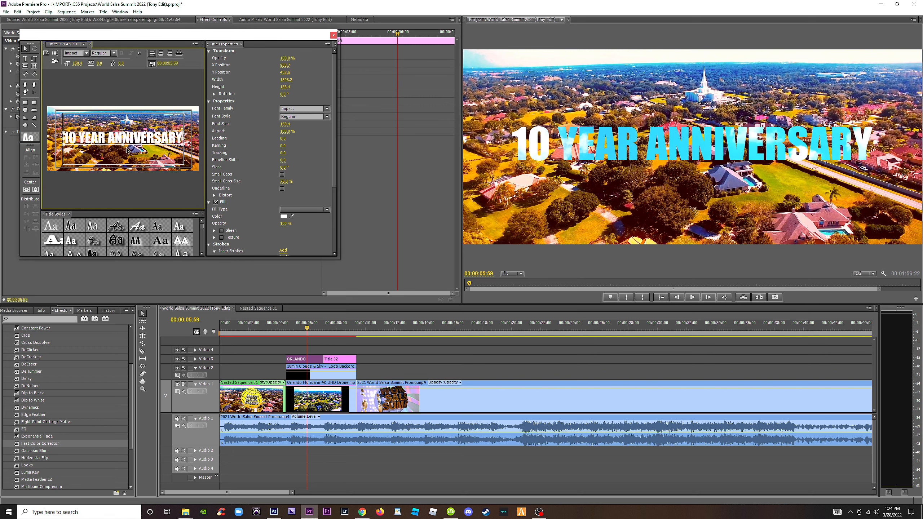
drag(123, 145, 123, 161)
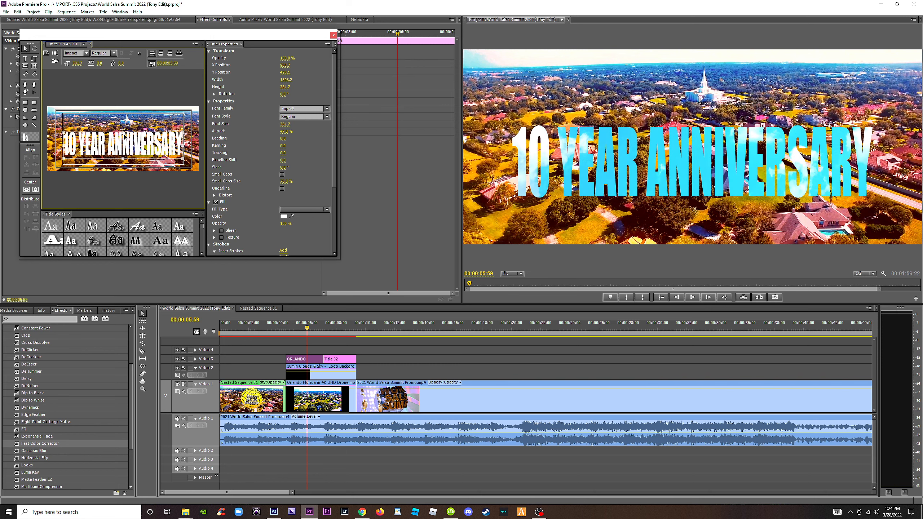
drag(123, 161, 121, 154)
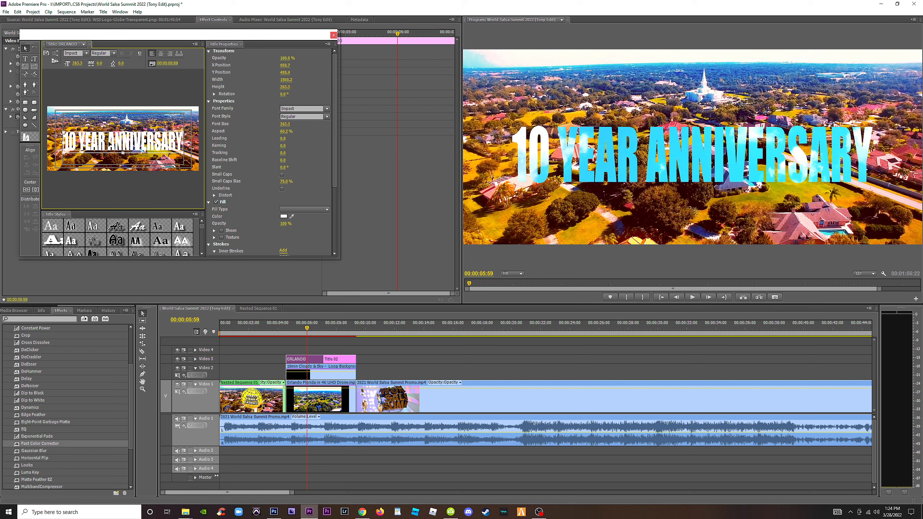
Break the title into two lines, 10 YEAR above ANNIVERSARY, and center-align the text.
key(Return)
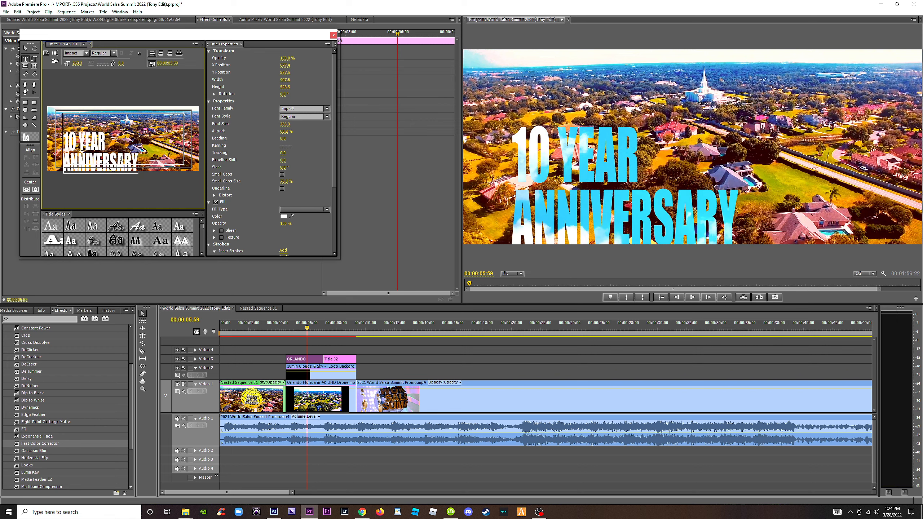
click(160, 53)
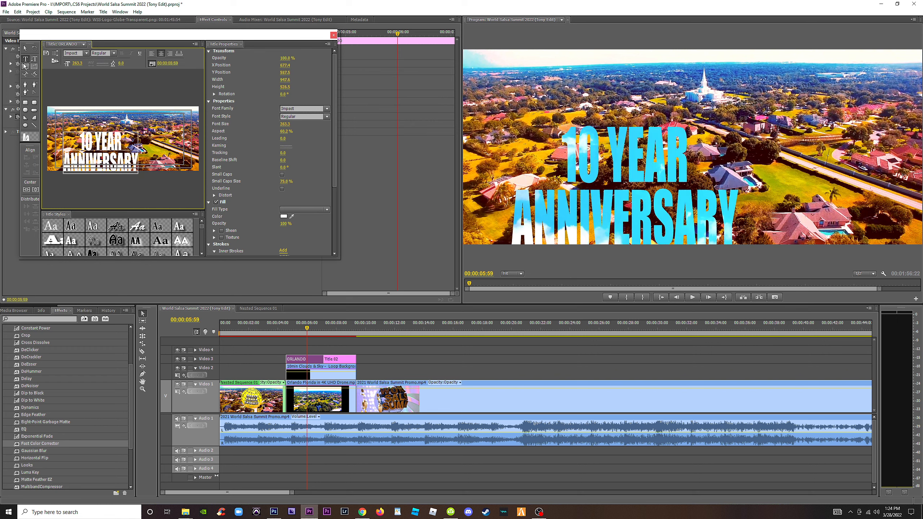
click(25, 48)
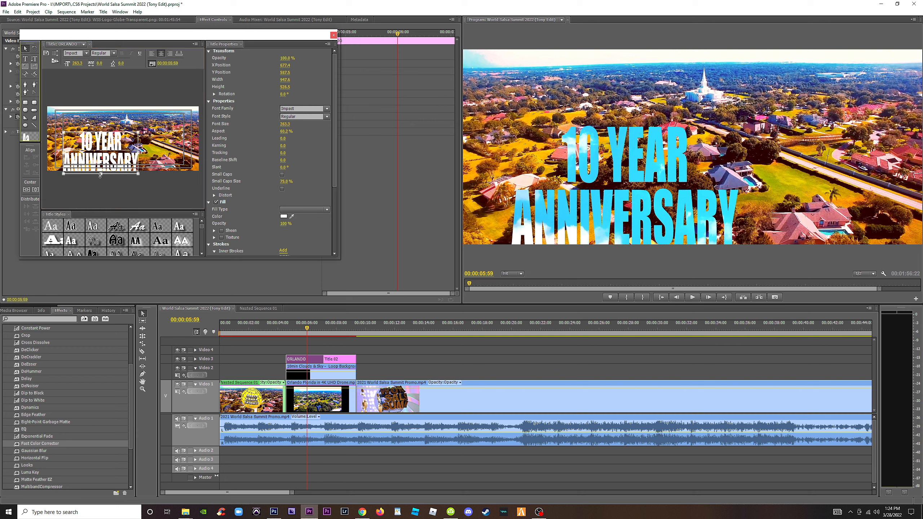
Resize the two-line title to about 1373 wide and 565 high, center it both ways in the frame, and close the title editor.
drag(100, 175, 100, 164)
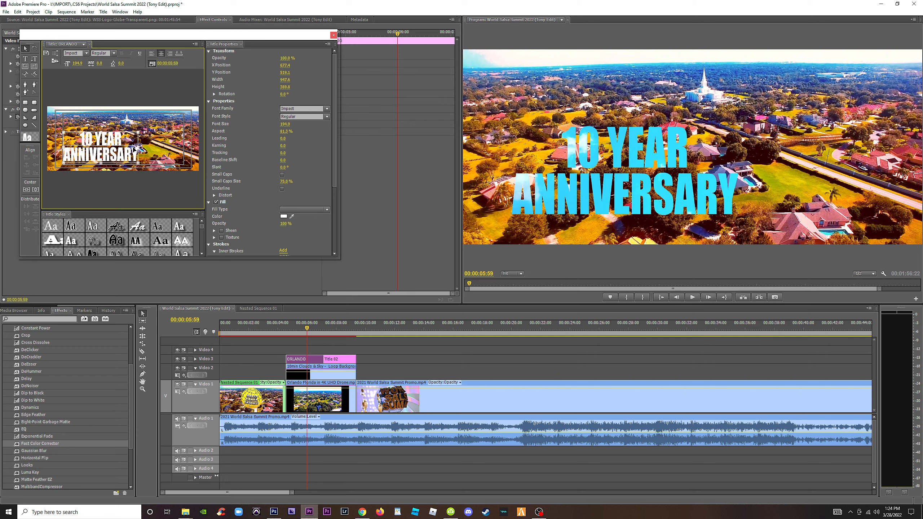
drag(139, 132, 172, 116)
click(35, 189)
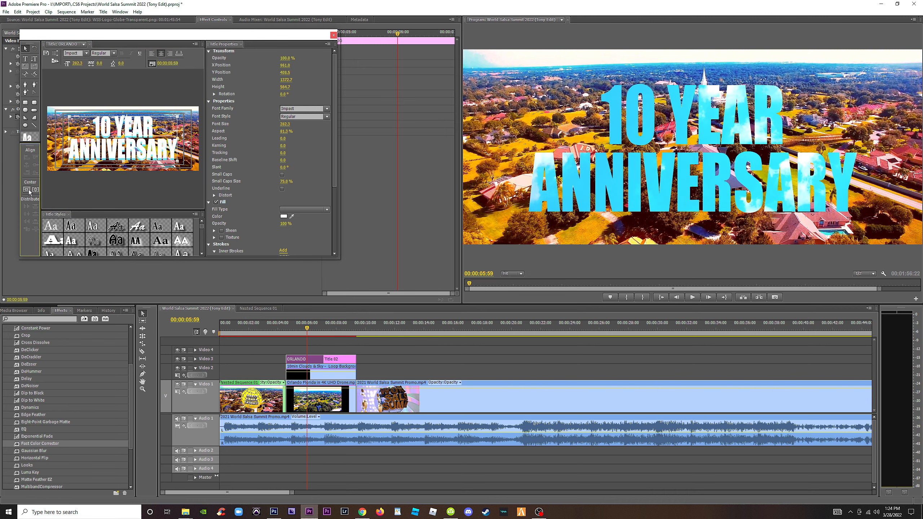
click(27, 190)
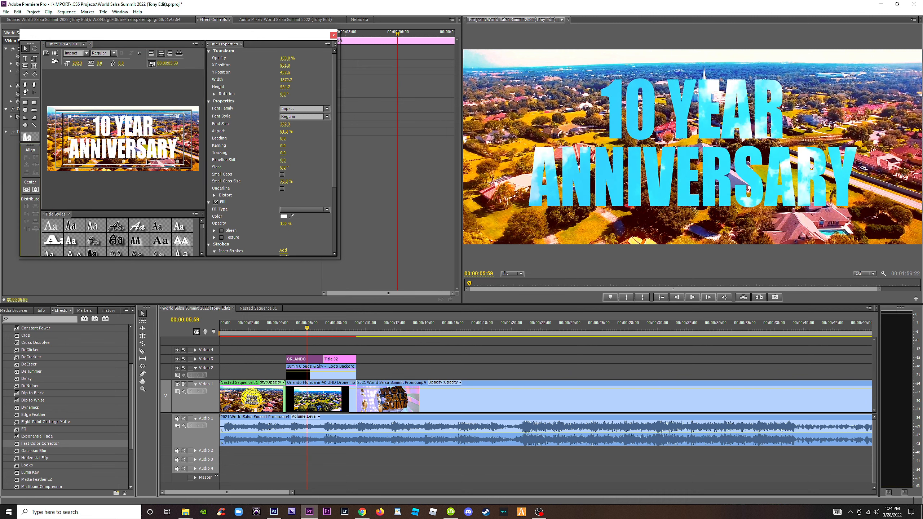
click(334, 35)
Play back the opening from the globe logo through both titles into the first dance footage.
click(278, 326)
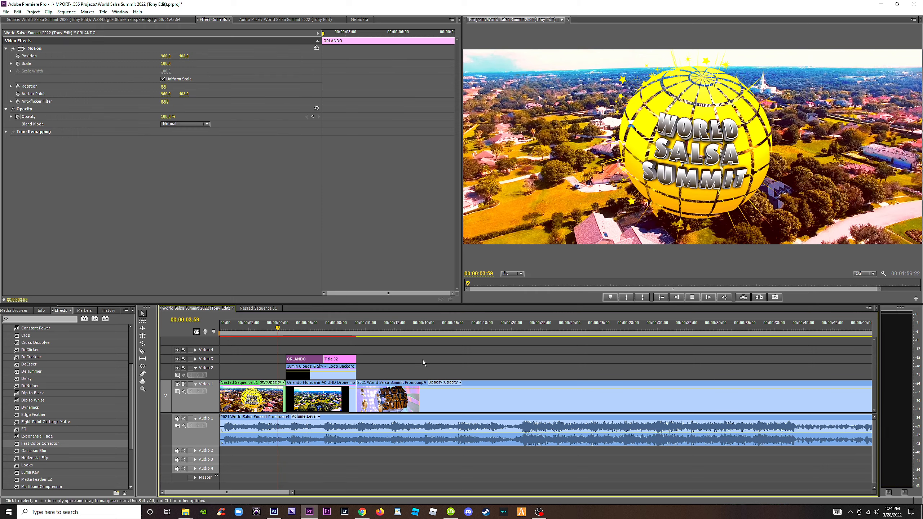
key(space)
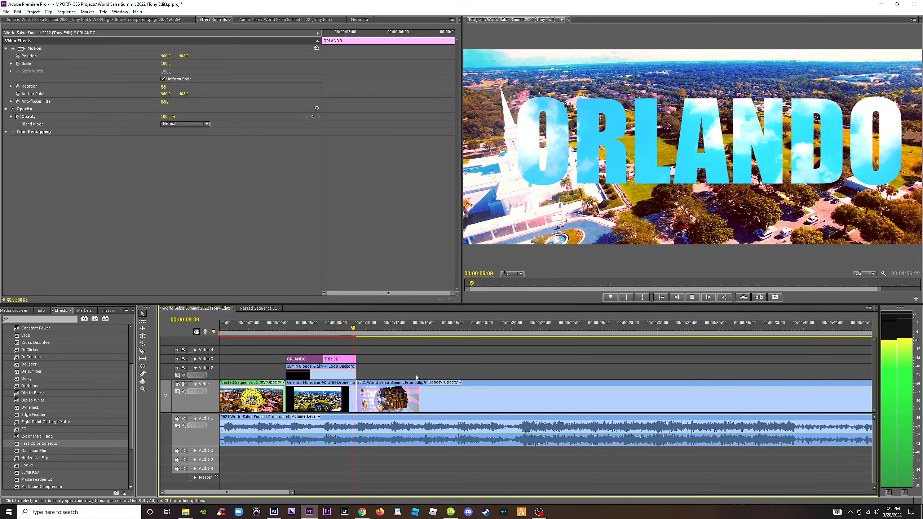
key(minus)
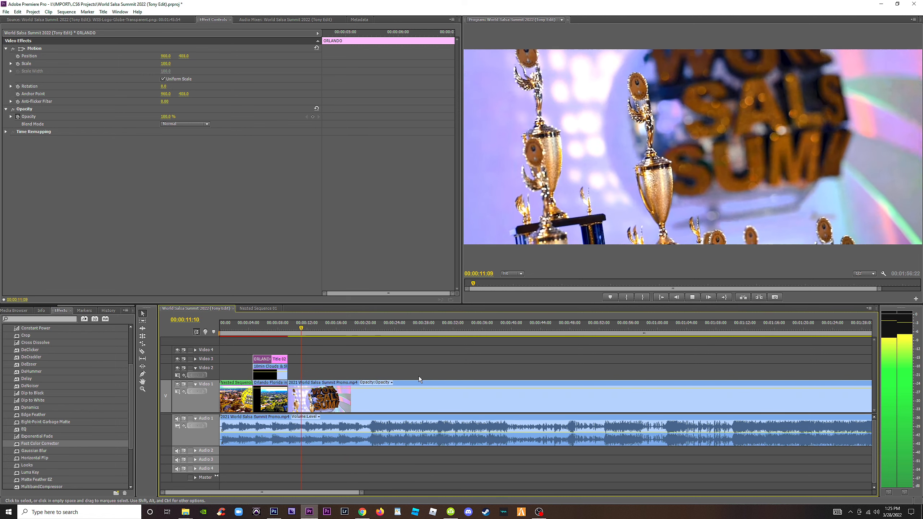
key(minus)
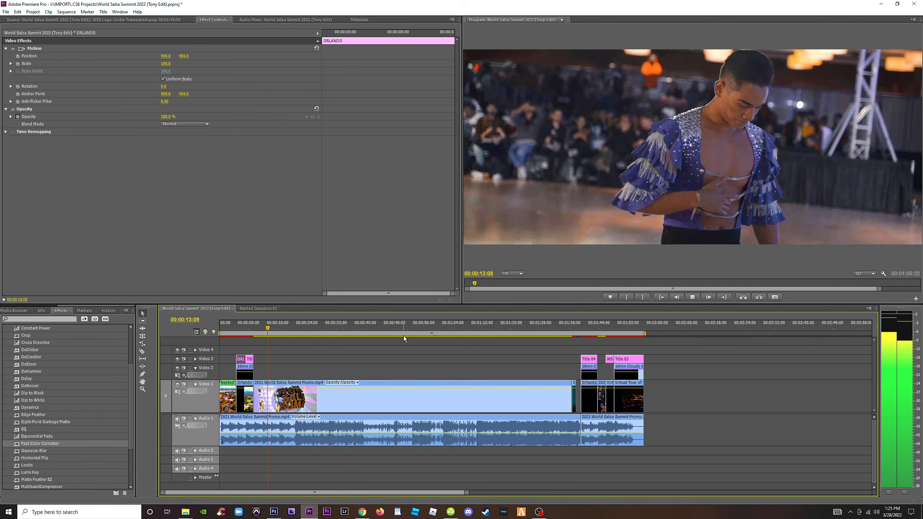
key(space)
Skim the dance footage and play back the ending from about 1:36 through the website title.
drag(292, 328, 352, 329)
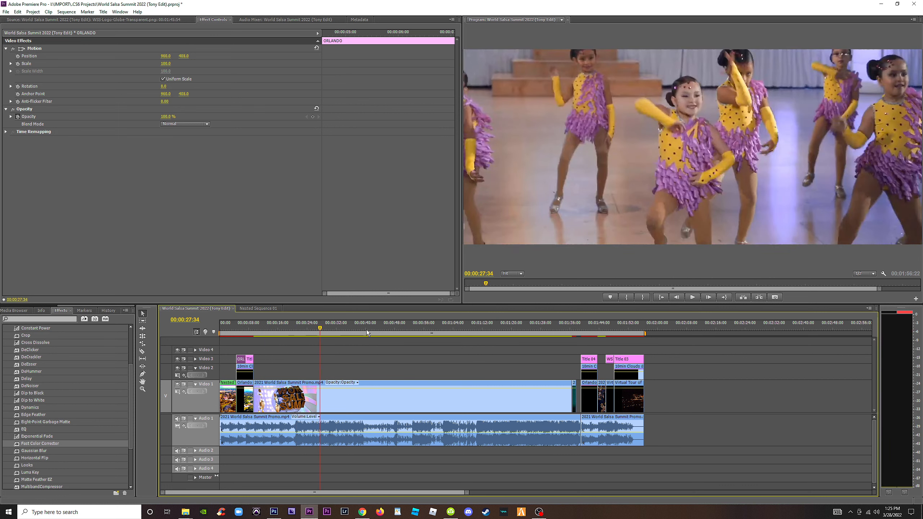
drag(410, 330, 570, 331)
key(equal)
key(equal)
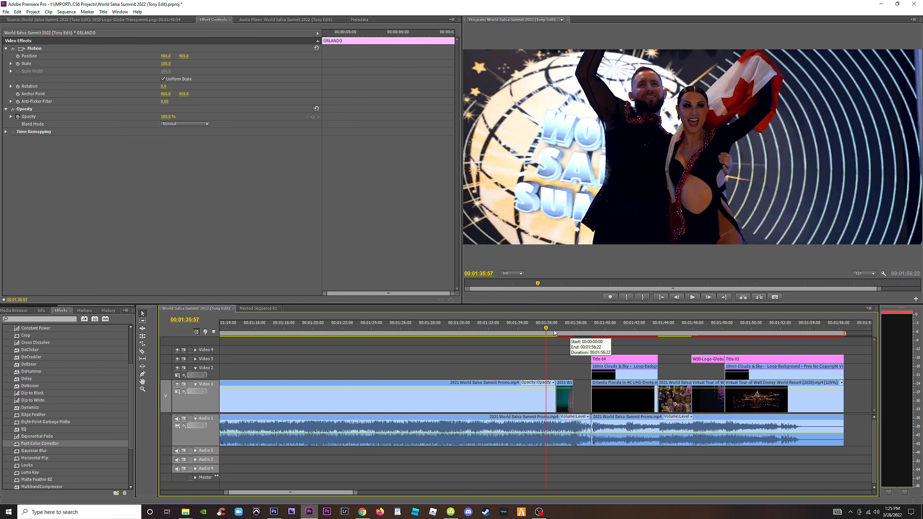
key(space)
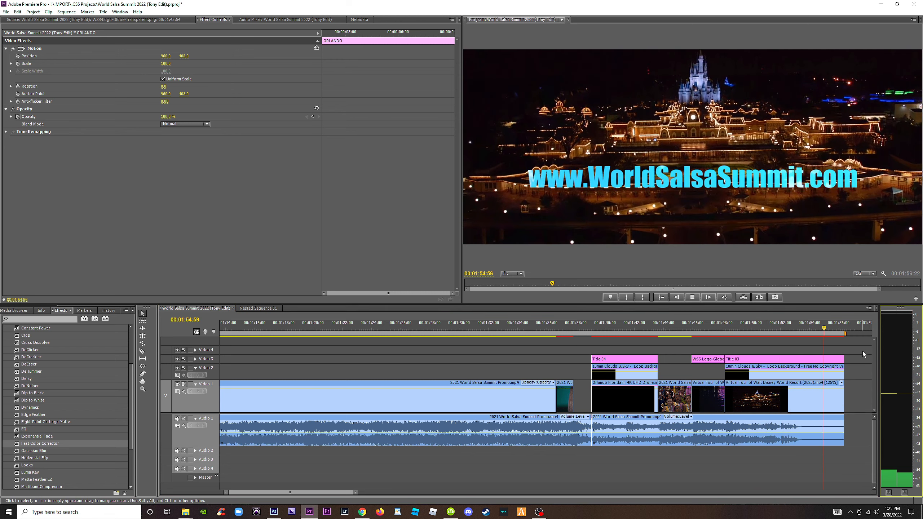
click(848, 324)
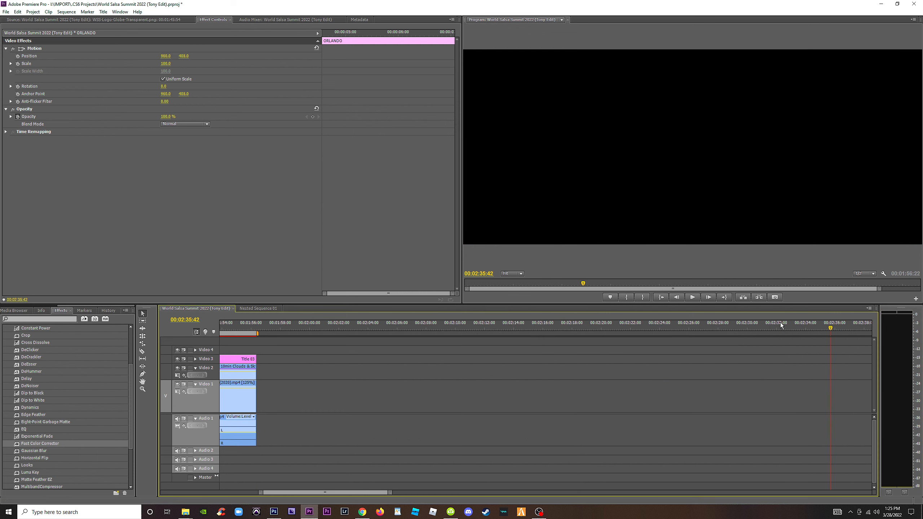
Show the whole promo in the timeline and return the playhead to the early dance footage at about 25 seconds.
key(minus)
key(minus)
key(minus)
click(266, 326)
key(minus)
key(equal)
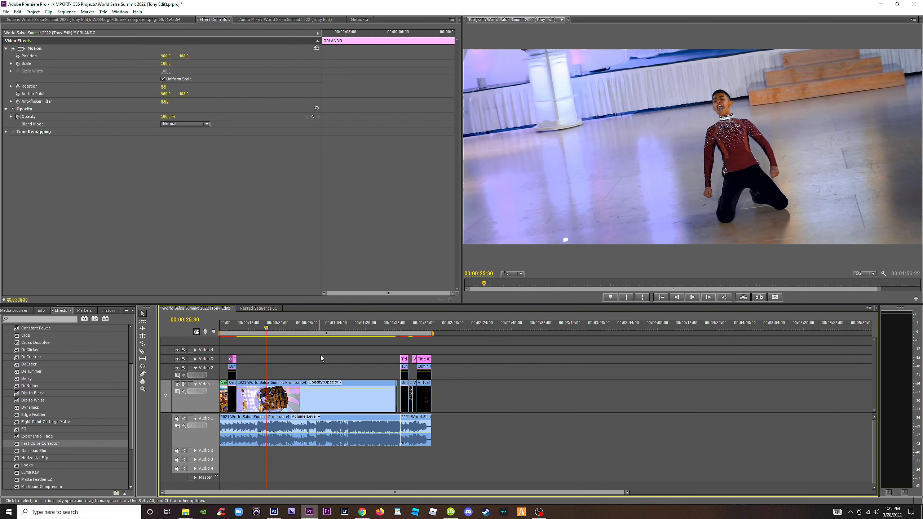
Save the project and switch to the World Salsa Summit folder in File Explorer.
key(ctrl+s)
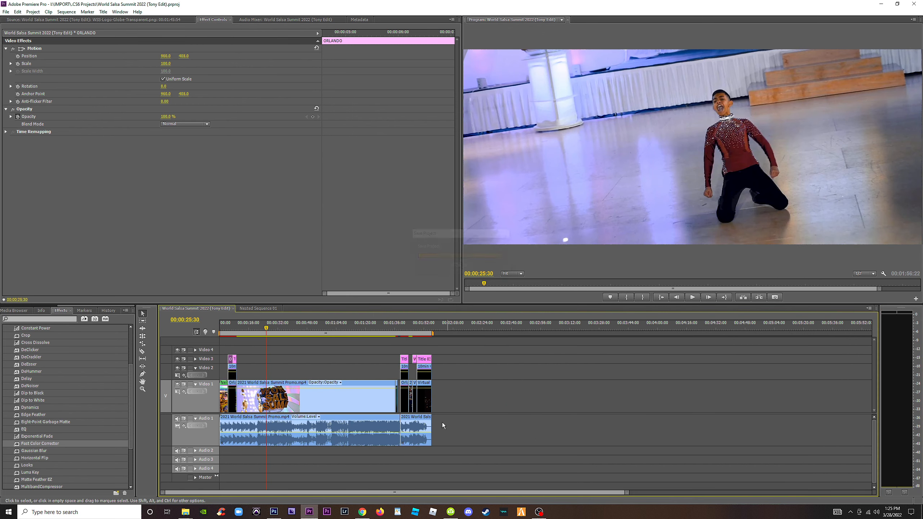
mouse_move(185, 514)
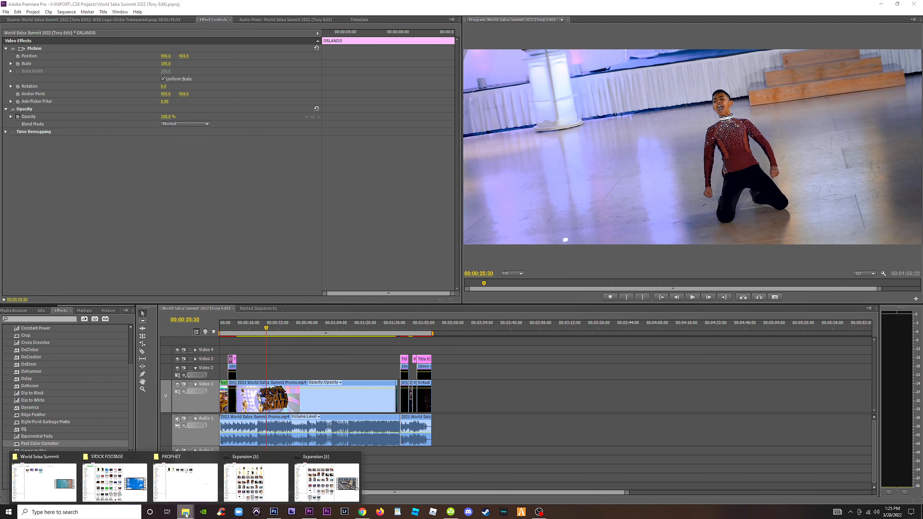
mouse_move(42, 459)
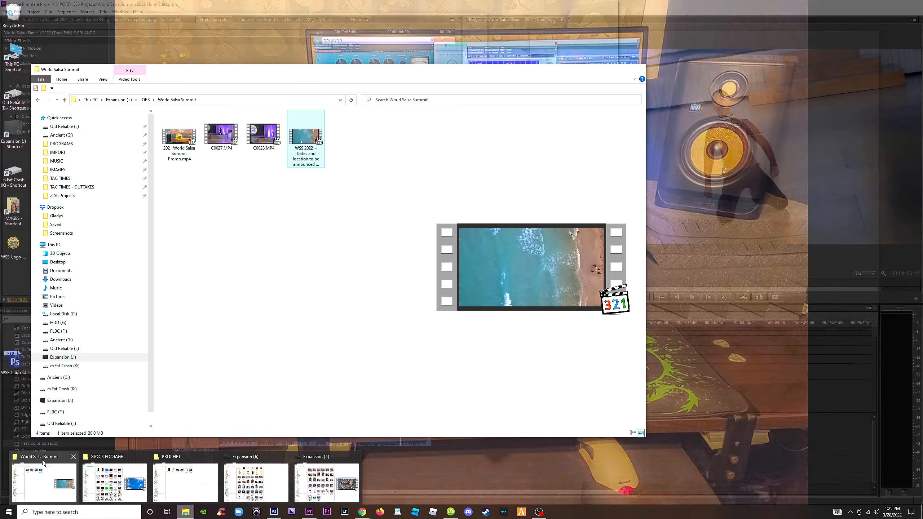
click(45, 459)
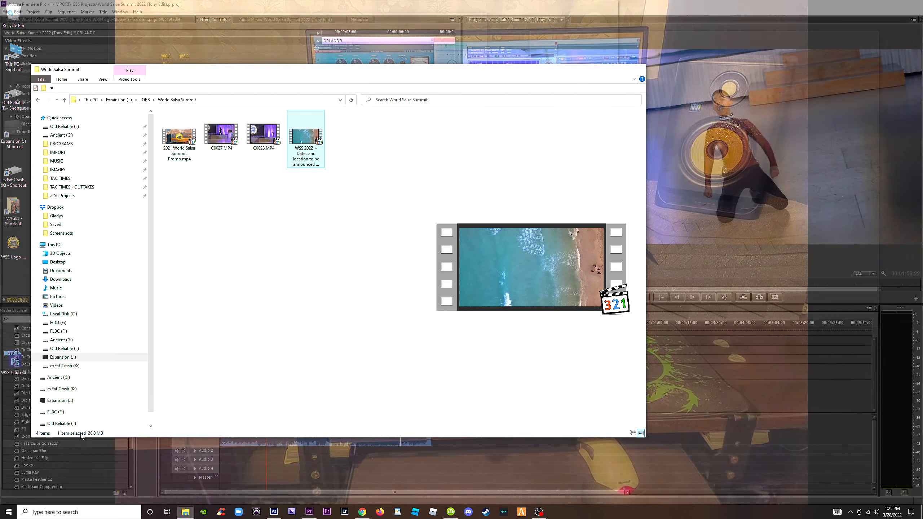
Briefly play 2021 World Salsa Summit Promo.mp4 in the media player, pause it and close the player.
click(186, 142)
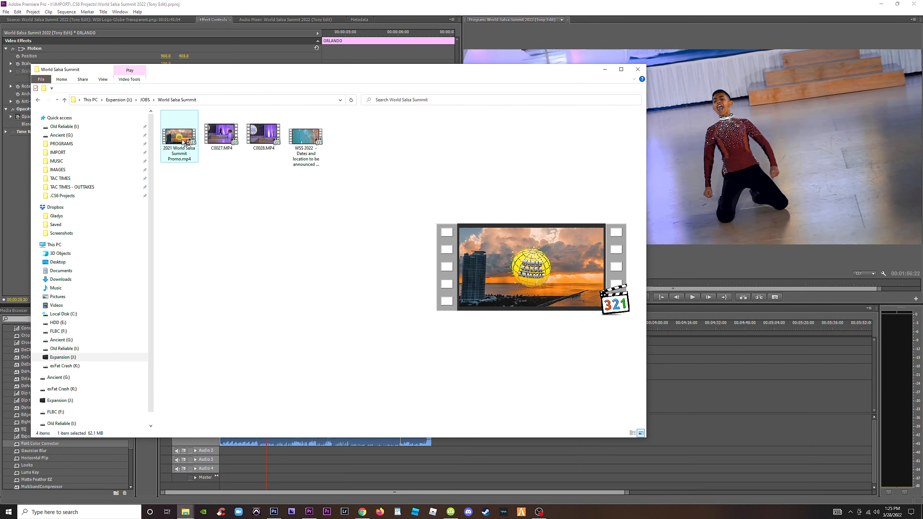
double_click(184, 142)
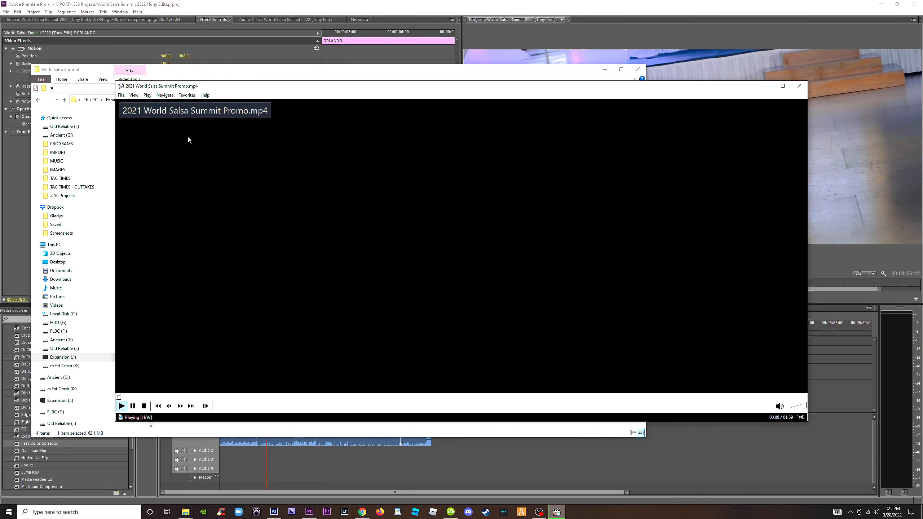
key(space)
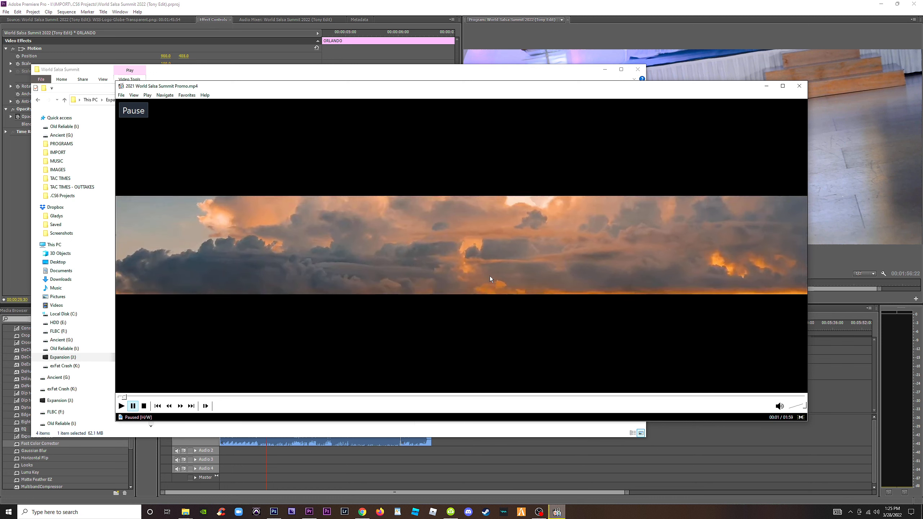
click(799, 88)
Inspect the detailed file properties of 2021 World Salsa Summit Promo.mp4 for its frame size, bit rate and frame rate.
right_click(178, 141)
click(219, 268)
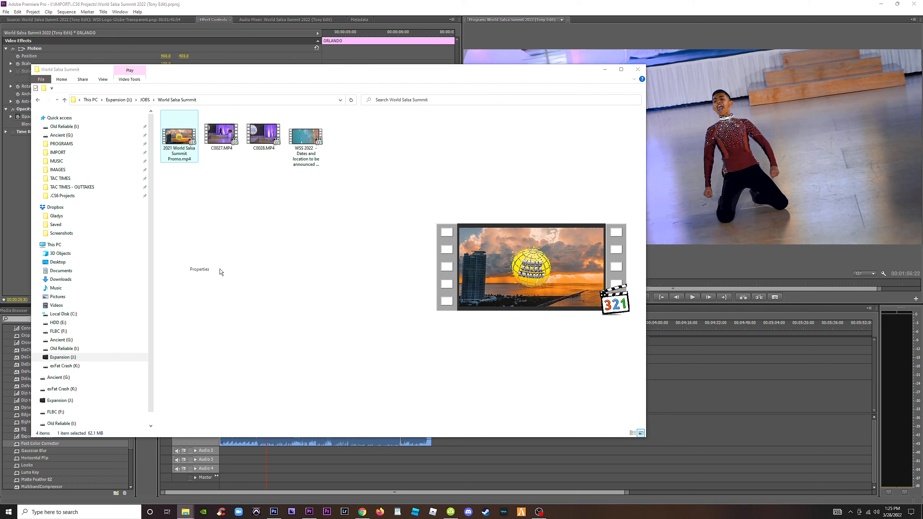
click(210, 160)
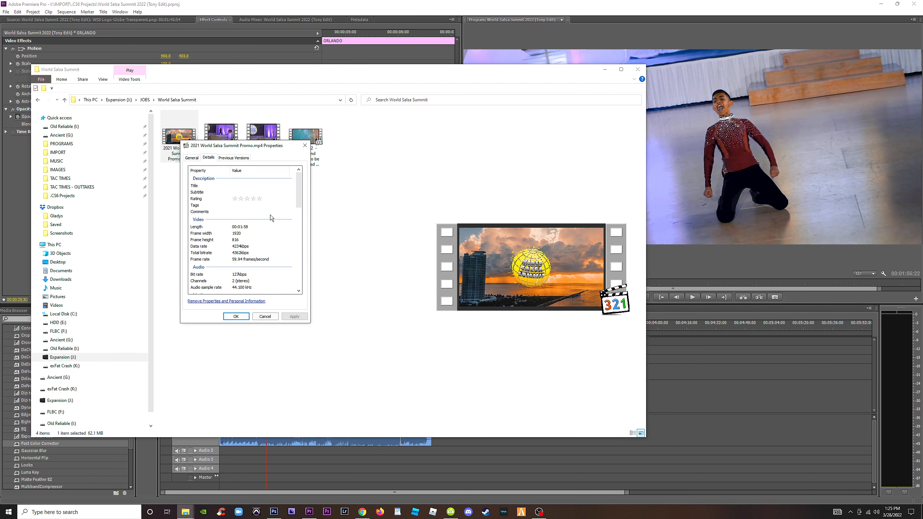